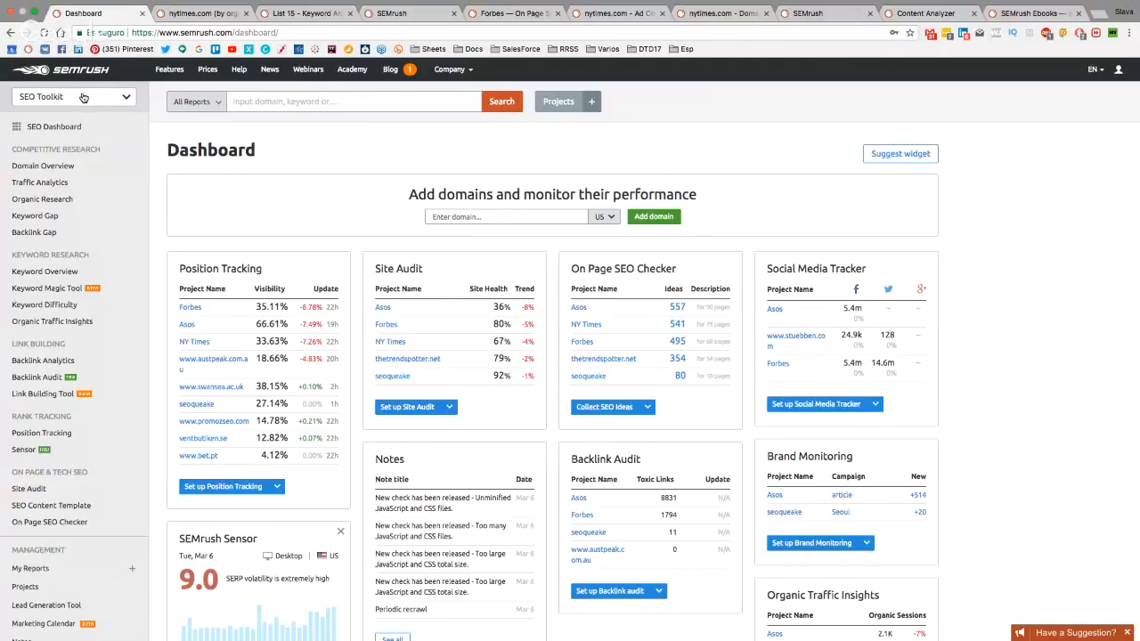
Review the list of available toolkits, leaving the SEO Toolkit selected
{"action": "left_click", "coordinate": [83, 97]}
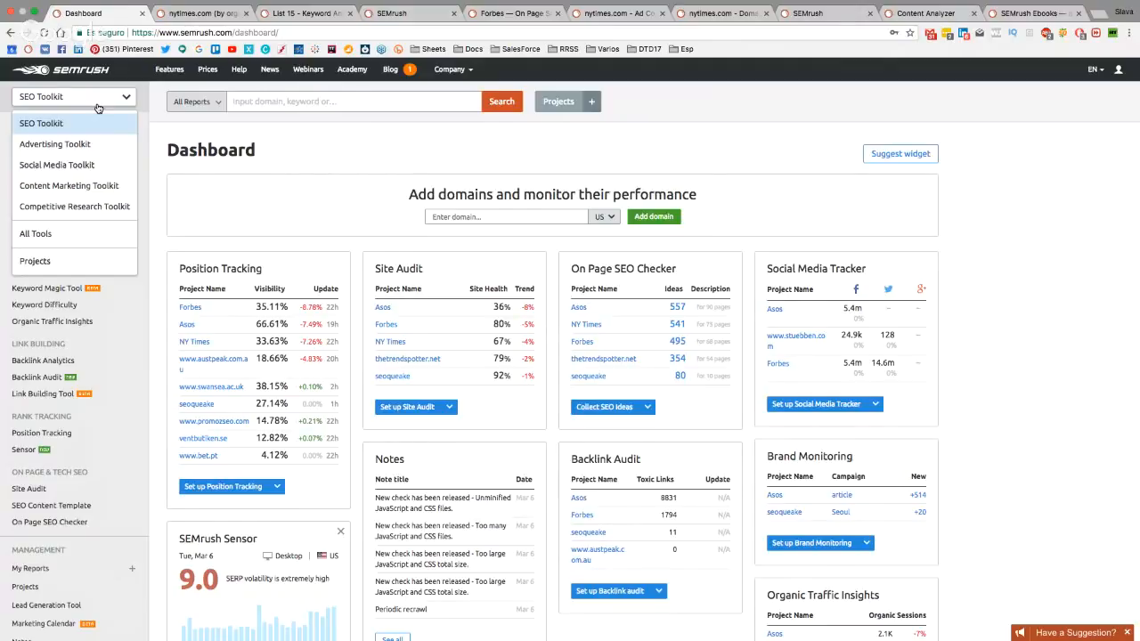
{"action": "left_click", "coordinate": [269, 138]}
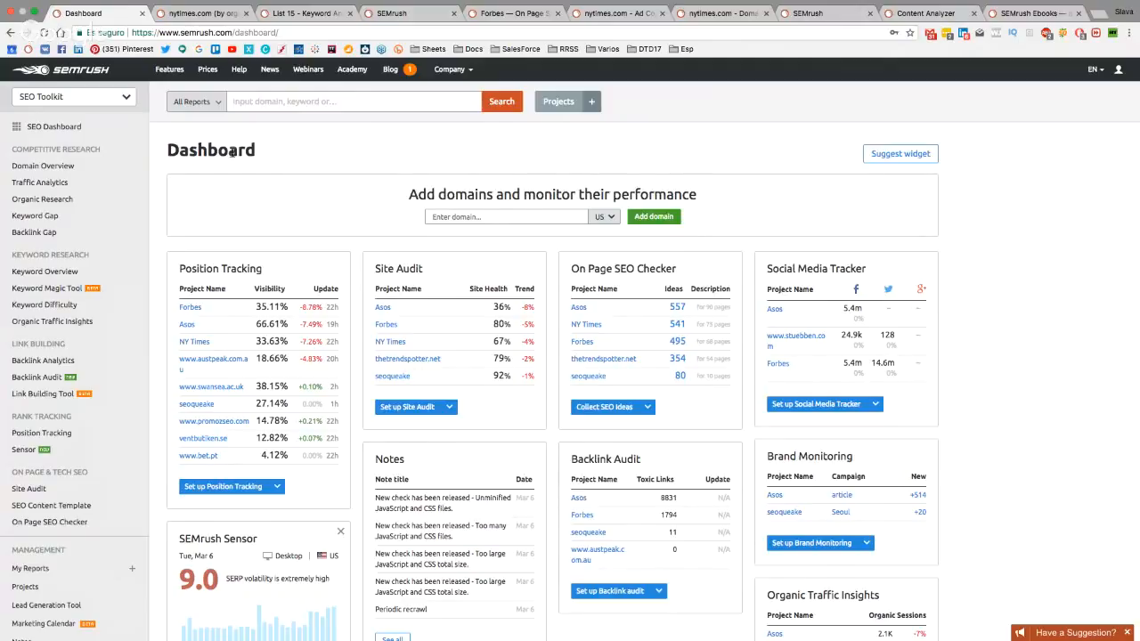
Open Domain Overview and run the report for nytimes.com with the US database
{"action": "left_click", "coordinate": [94, 170]}
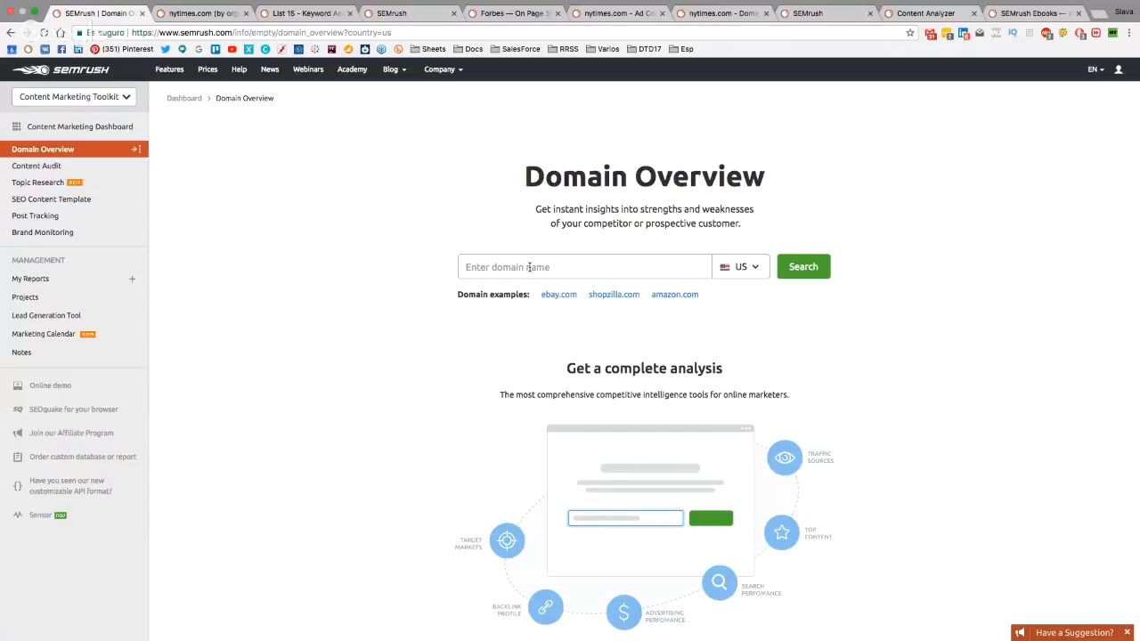
{"action": "left_click", "coordinate": [529, 267]}
{"action": "type", "text": "nytimes.com"}
{"action": "left_click", "coordinate": [756, 273]}
{"action": "left_click", "coordinate": [933, 307]}
{"action": "left_click", "coordinate": [813, 279]}
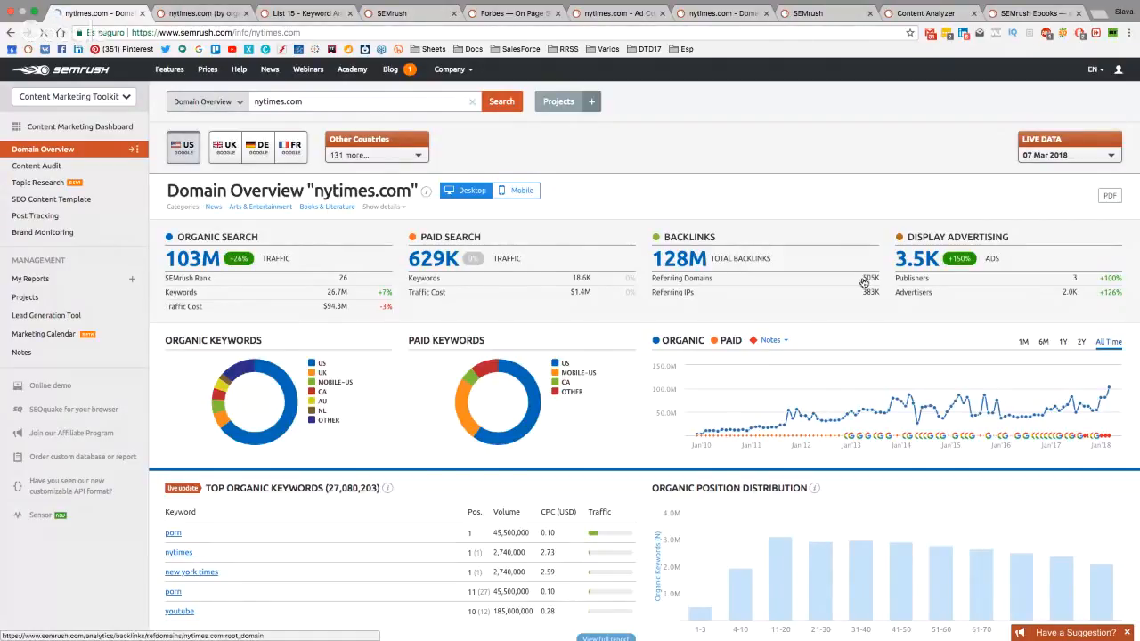
Browse the other country databases offered for the nytimes.com domain overview, and close the list without choosing one
{"action": "left_click", "coordinate": [413, 162]}
{"action": "scroll", "coordinate": [413, 230], "scroll_direction": "down", "scroll_amount": 1}
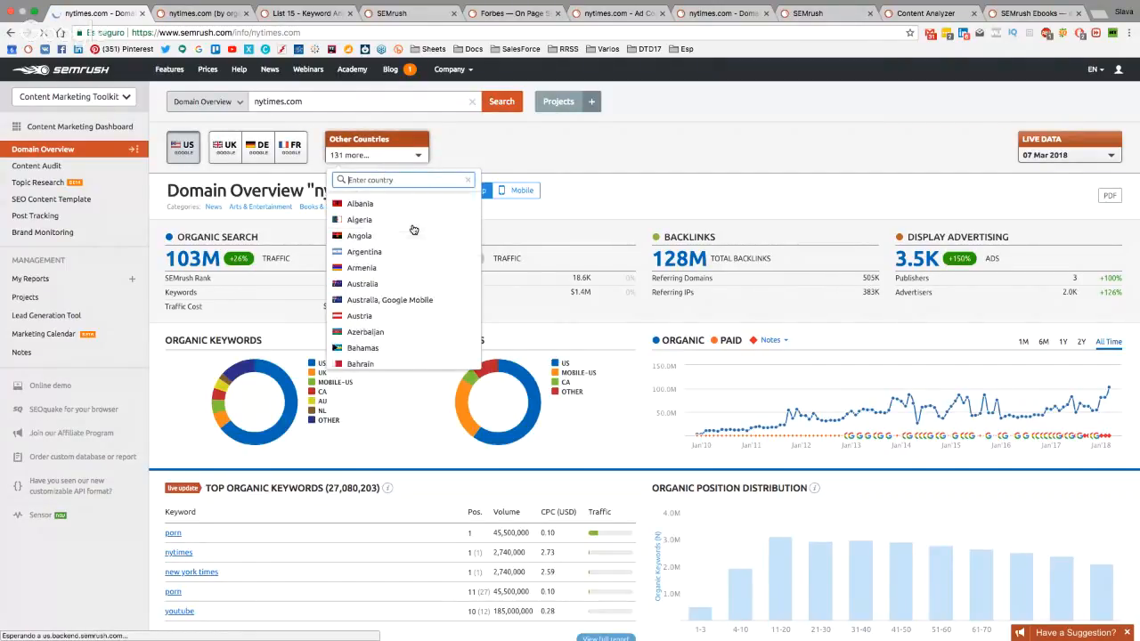
{"action": "scroll", "coordinate": [413, 229], "scroll_direction": "down", "scroll_amount": 4}
{"action": "scroll", "coordinate": [413, 229], "scroll_direction": "up", "scroll_amount": 3}
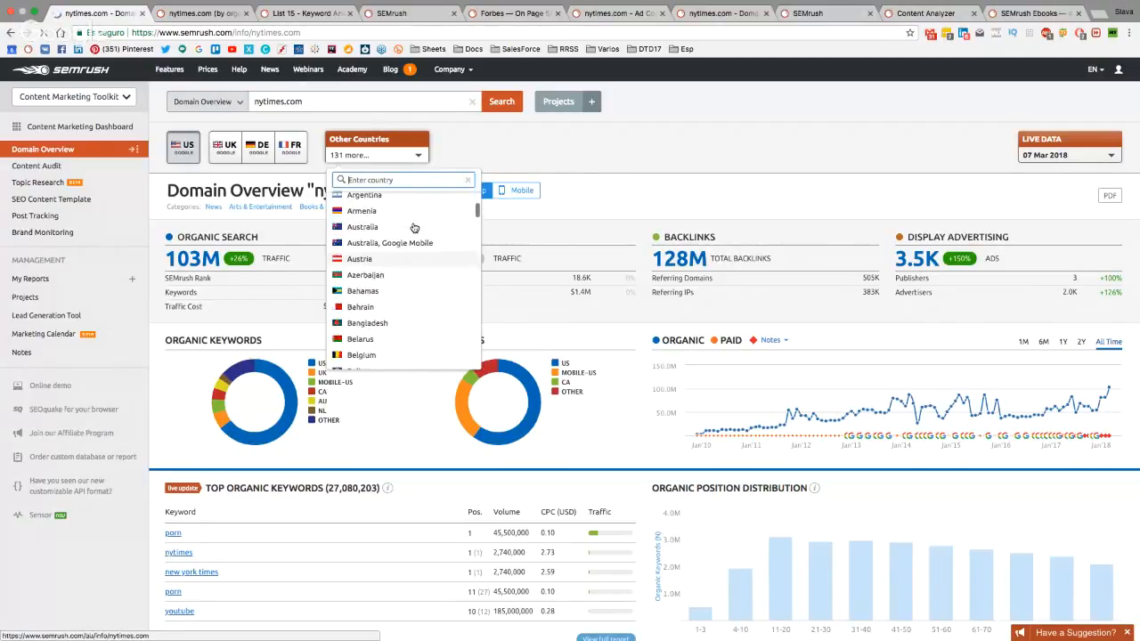
{"action": "scroll", "coordinate": [413, 228], "scroll_direction": "up", "scroll_amount": 1}
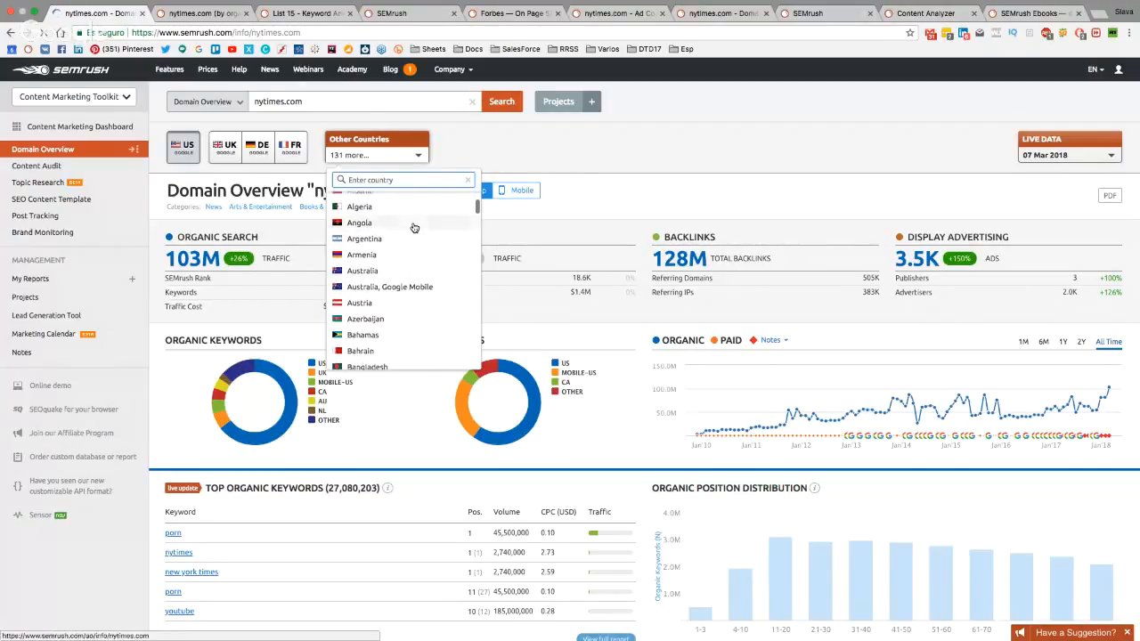
{"action": "left_click", "coordinate": [655, 171]}
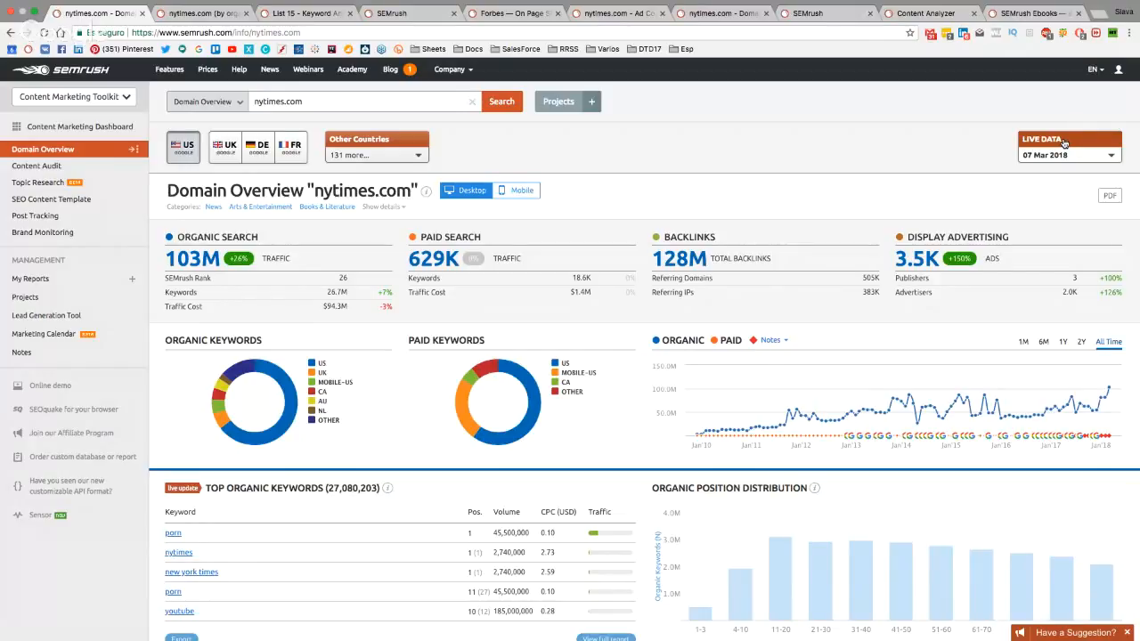
Examine how far back the historical data months go for the nytimes.com overview, keeping the live data date
{"action": "left_click", "coordinate": [1093, 157]}
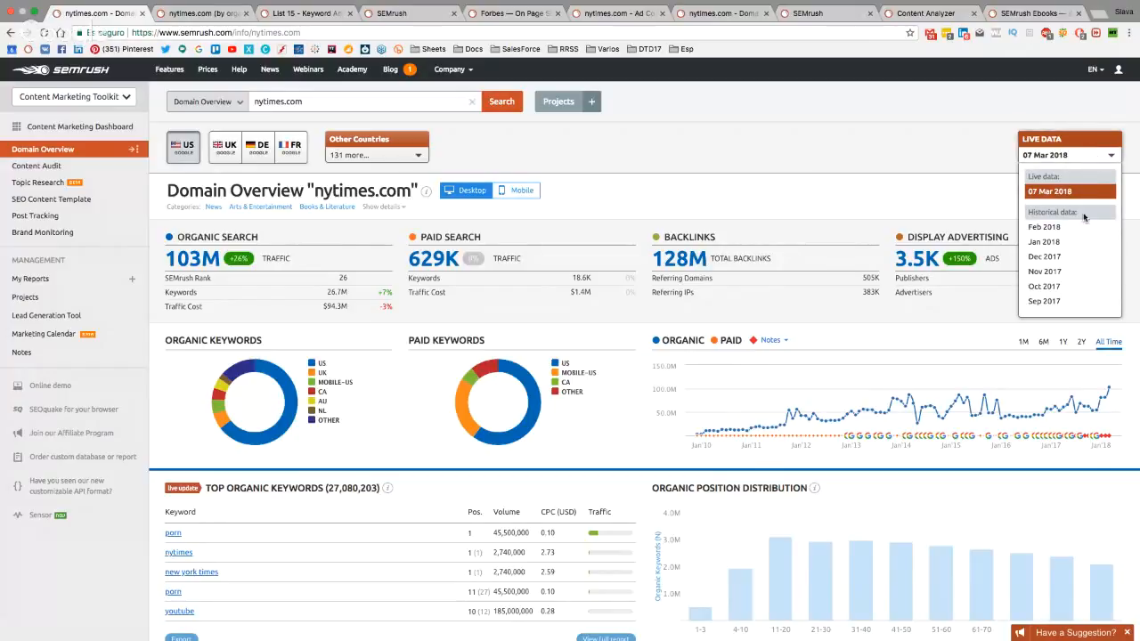
{"action": "scroll", "coordinate": [1080, 234], "scroll_direction": "down", "scroll_amount": 5}
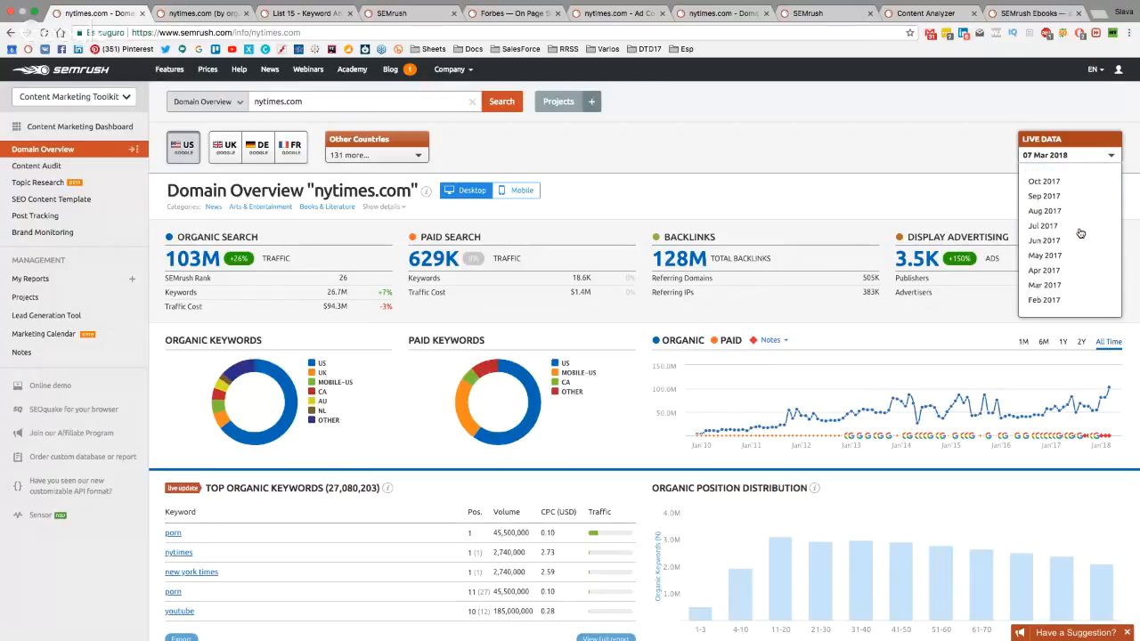
{"action": "scroll", "coordinate": [1080, 233], "scroll_direction": "down", "scroll_amount": 5}
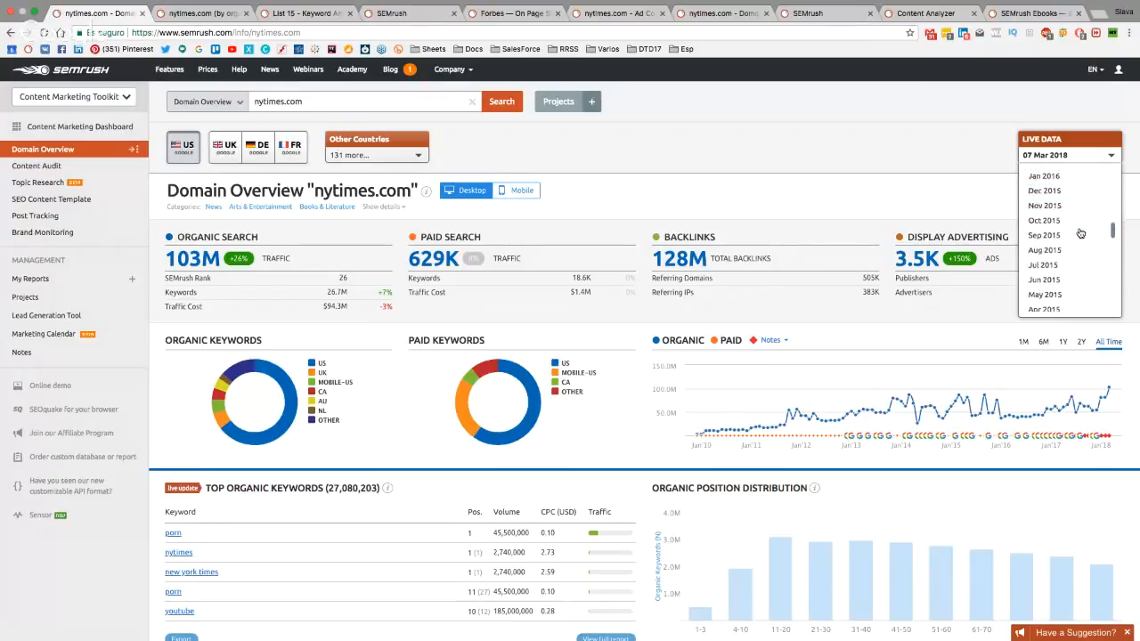
{"action": "scroll", "coordinate": [1080, 233], "scroll_direction": "down", "scroll_amount": 3}
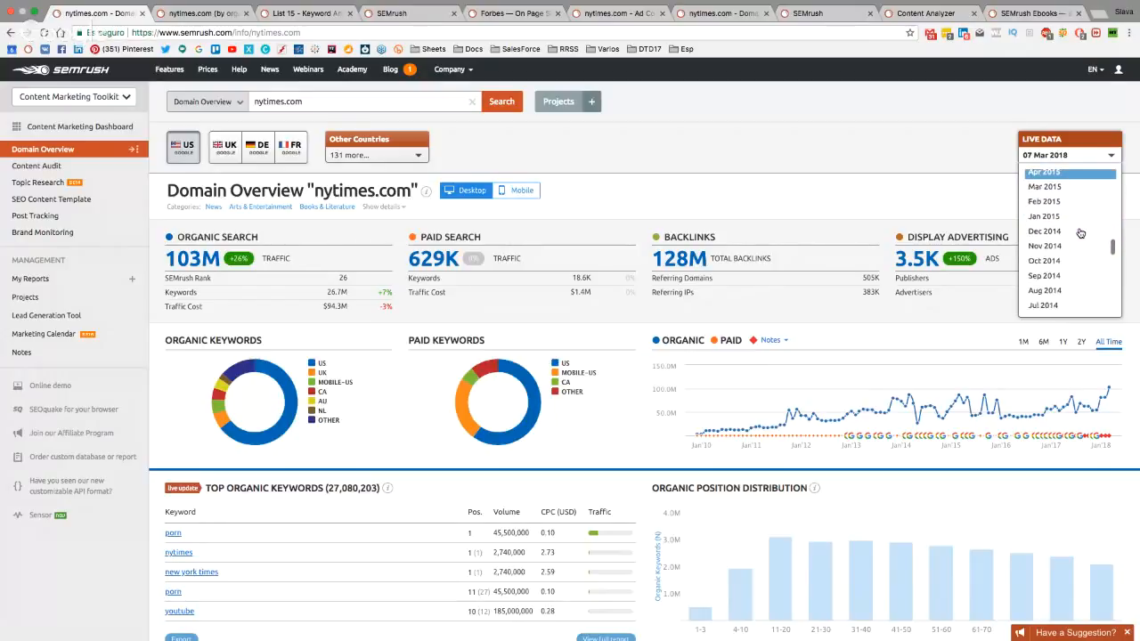
{"action": "scroll", "coordinate": [1080, 234], "scroll_direction": "down", "scroll_amount": 4}
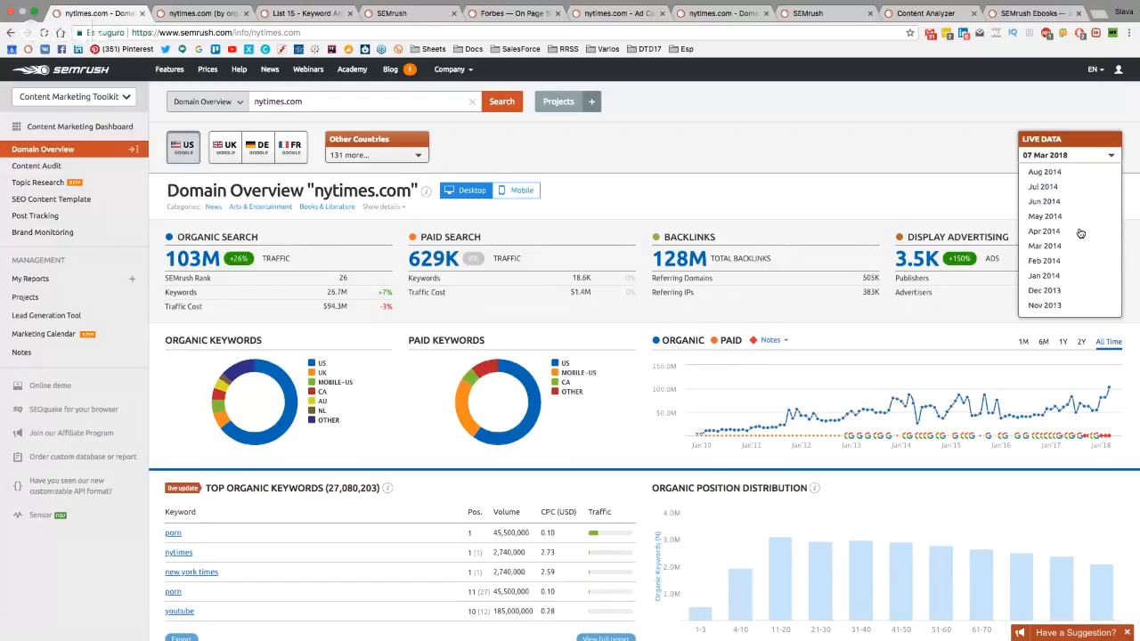
{"action": "scroll", "coordinate": [1080, 233], "scroll_direction": "down", "scroll_amount": 2}
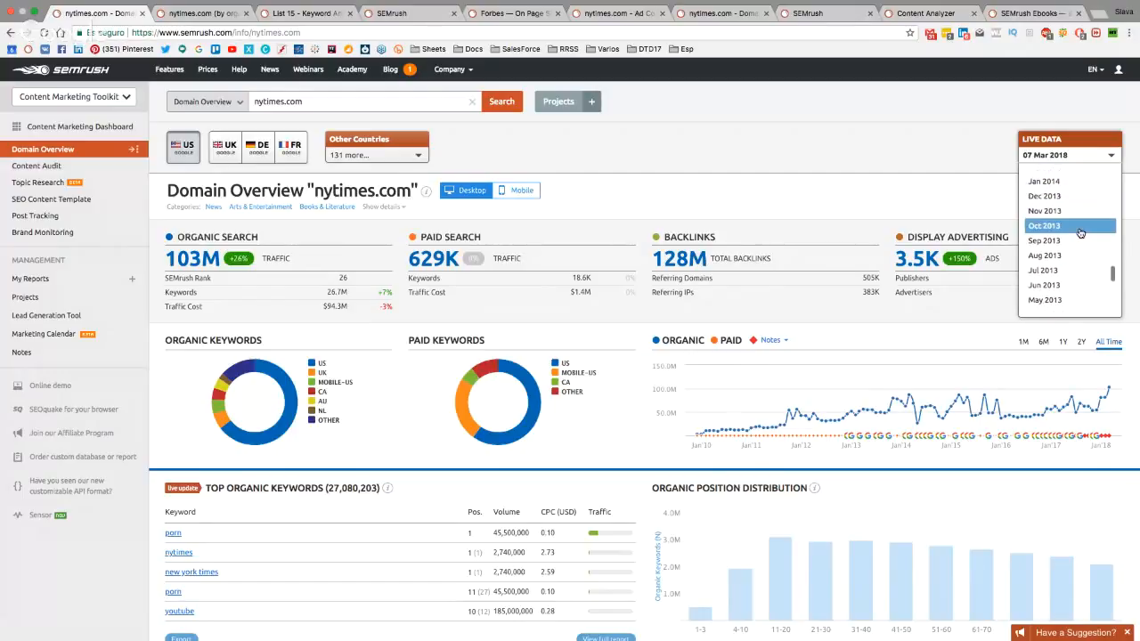
{"action": "scroll", "coordinate": [1080, 233], "scroll_direction": "down", "scroll_amount": 3}
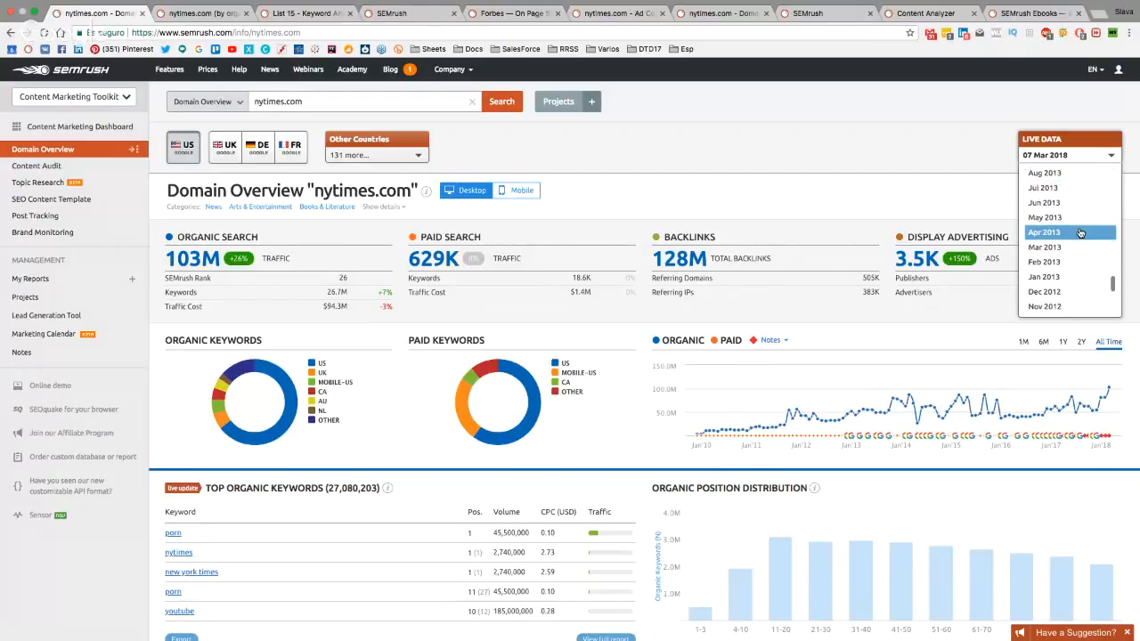
{"action": "scroll", "coordinate": [1080, 233], "scroll_direction": "down", "scroll_amount": 2}
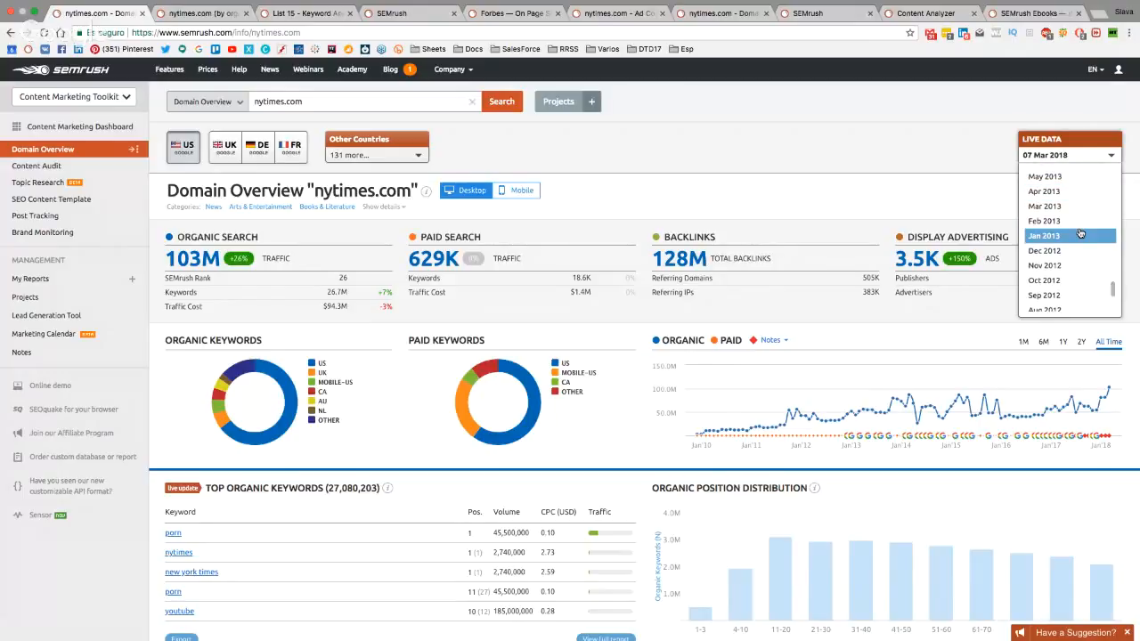
{"action": "scroll", "coordinate": [1080, 233], "scroll_direction": "down", "scroll_amount": 1}
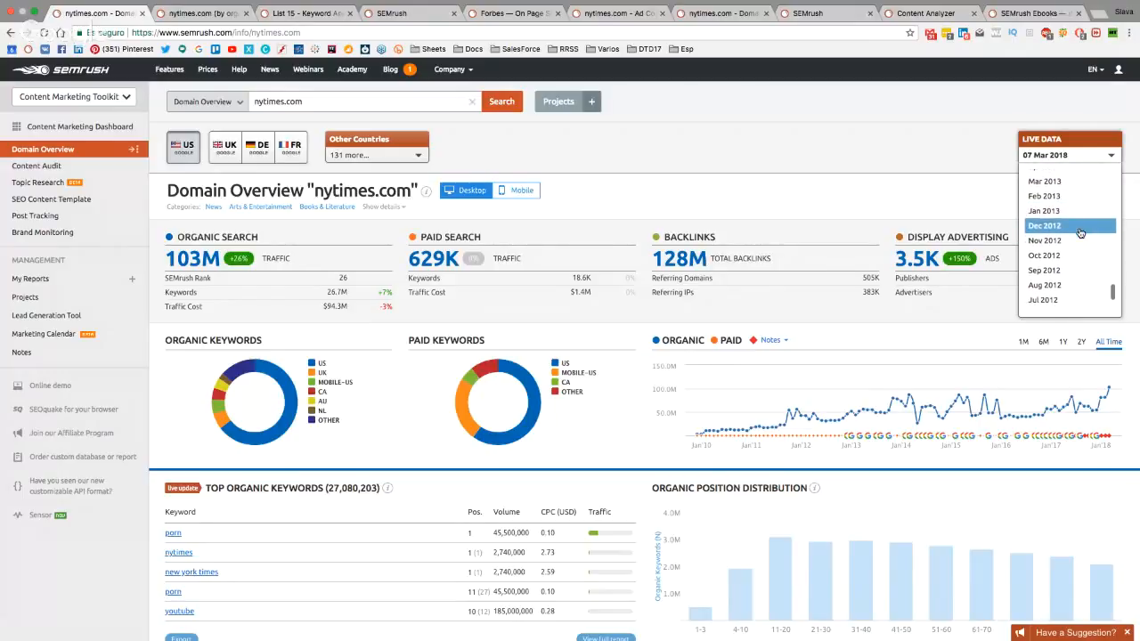
{"action": "scroll", "coordinate": [1080, 234], "scroll_direction": "down", "scroll_amount": 2}
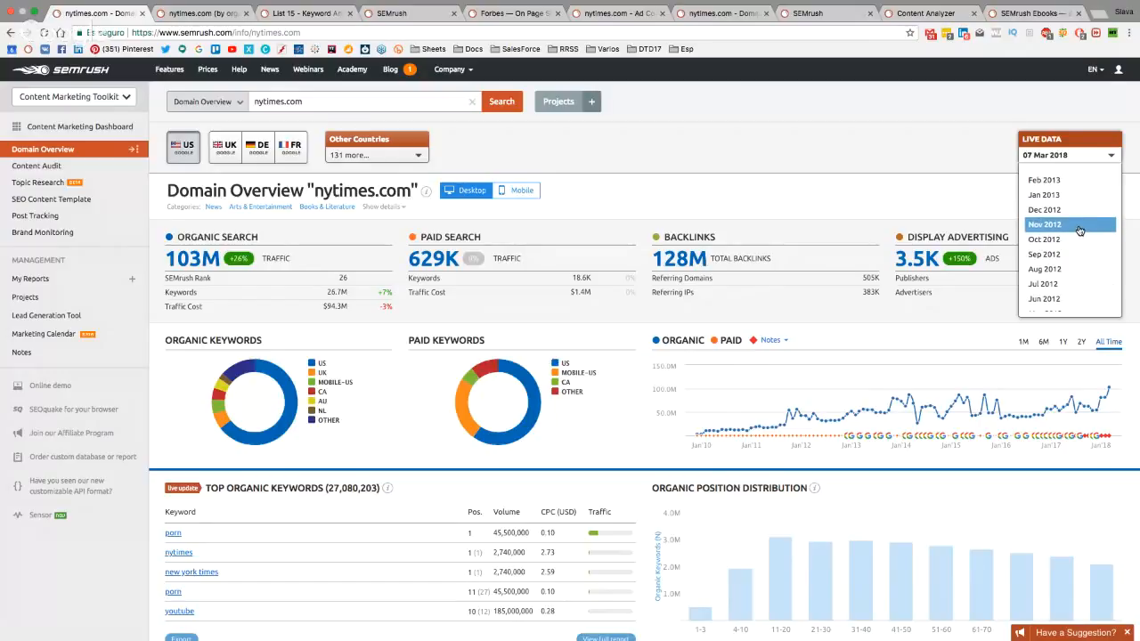
{"action": "left_click", "coordinate": [967, 156]}
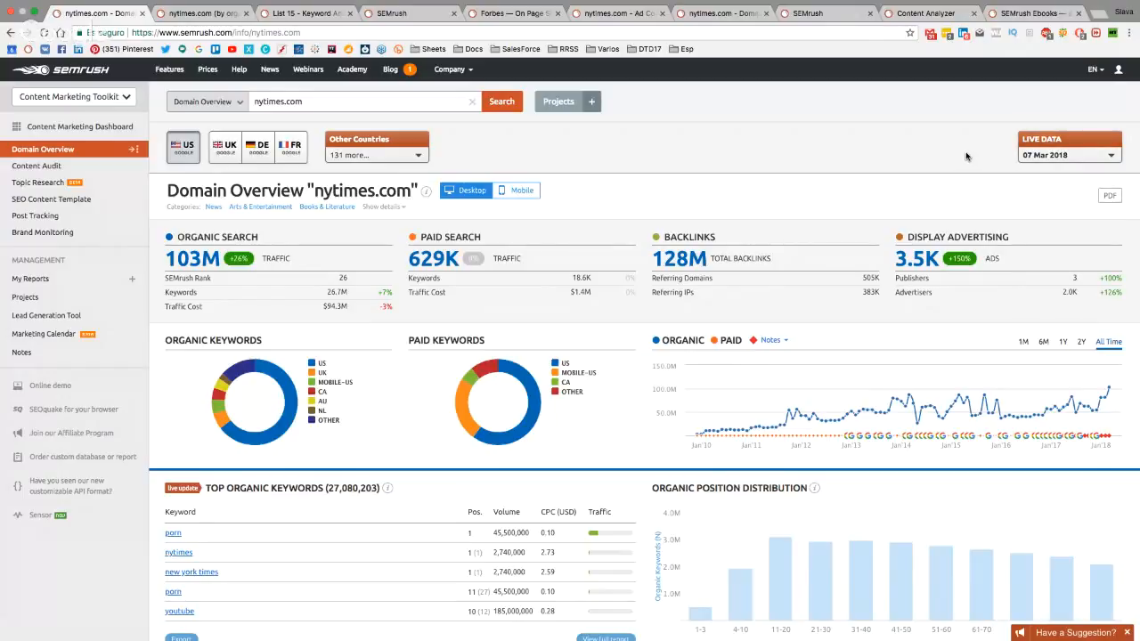
Switch to the SEO Toolkit and run an Organic Research positions report for nytimes.com
{"action": "left_click", "coordinate": [68, 99]}
{"action": "left_click", "coordinate": [42, 124]}
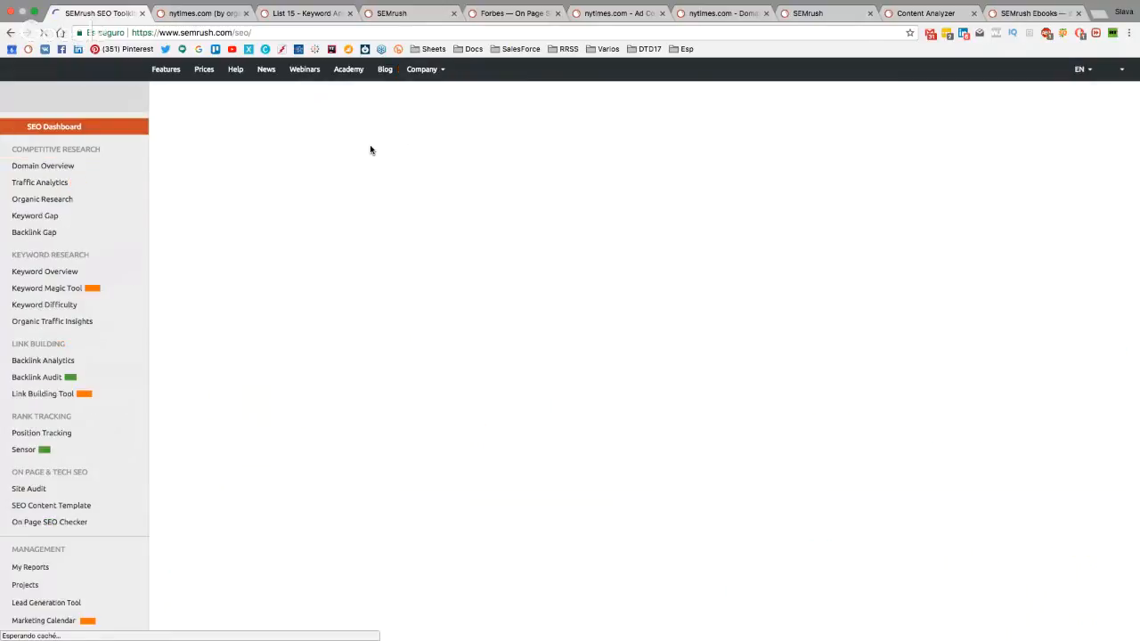
{"action": "left_click", "coordinate": [100, 199]}
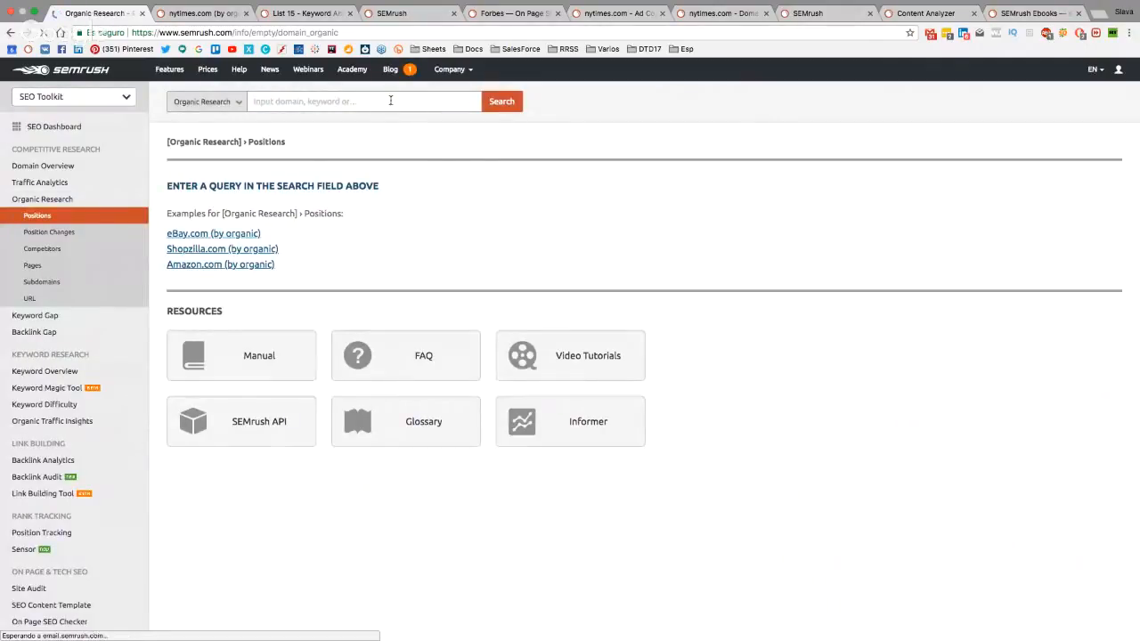
{"action": "left_click", "coordinate": [391, 101]}
{"action": "type", "text": "ny"}
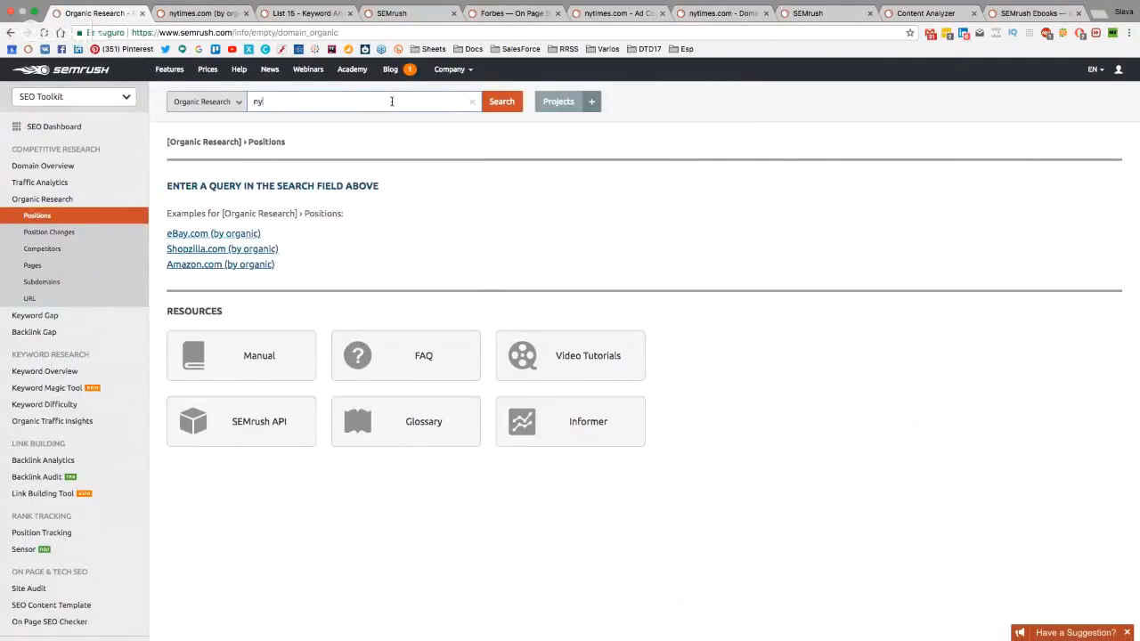
{"action": "type", "text": "times.com"}
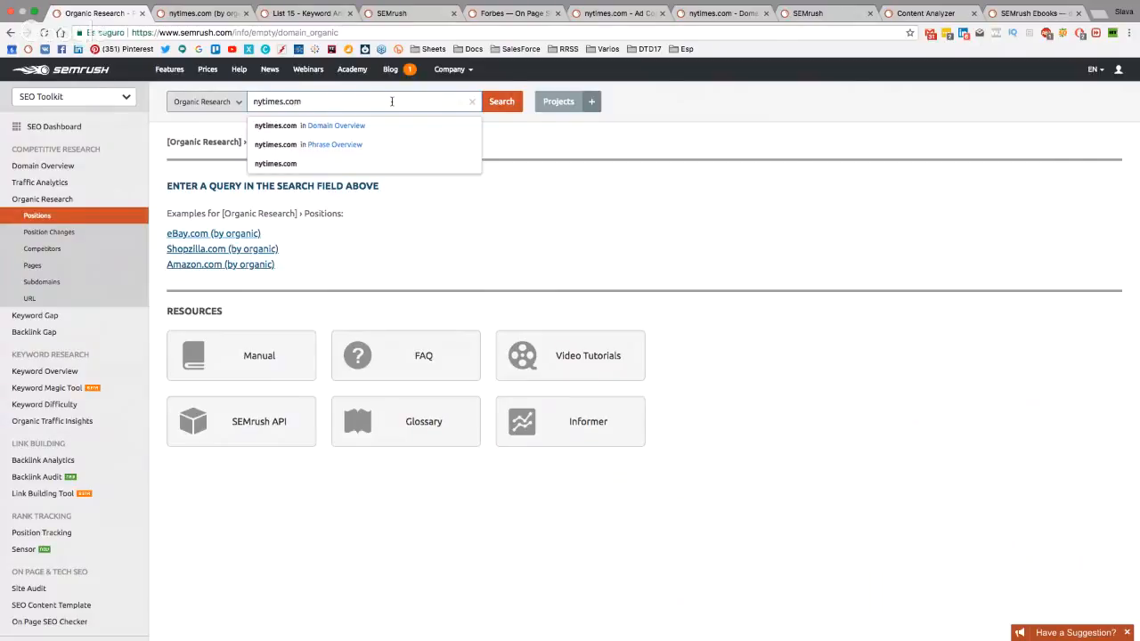
{"action": "key", "text": "Return"}
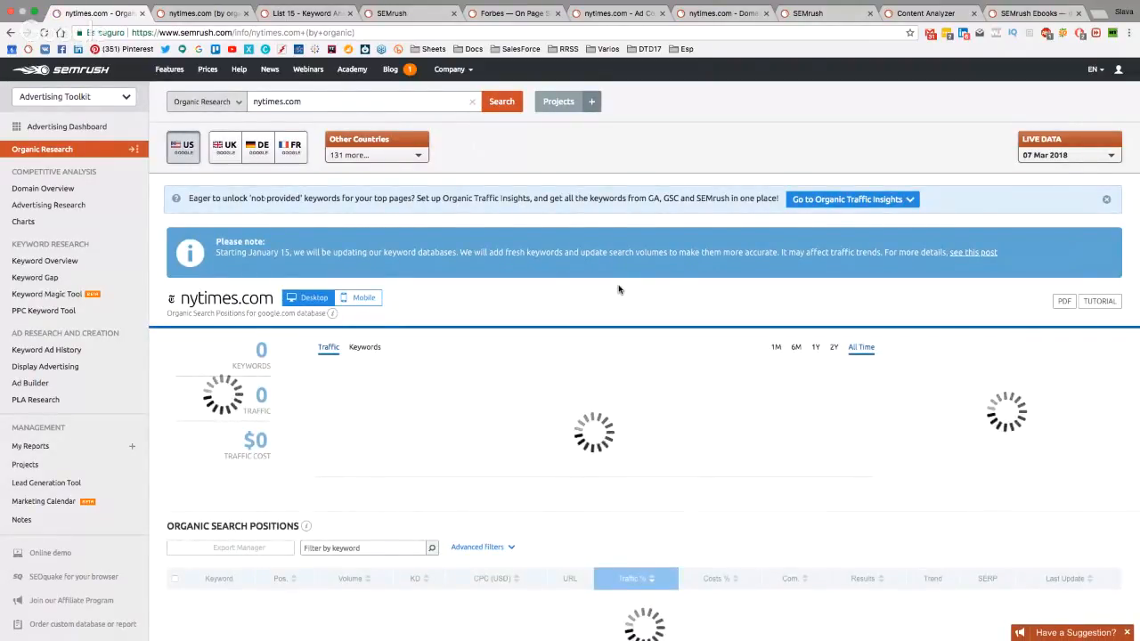
Examine the keyword, traffic and traffic cost totals, the traffic trend and the SERP features for nytimes.com
{"action": "scroll", "coordinate": [608, 297], "scroll_direction": "down", "scroll_amount": 1}
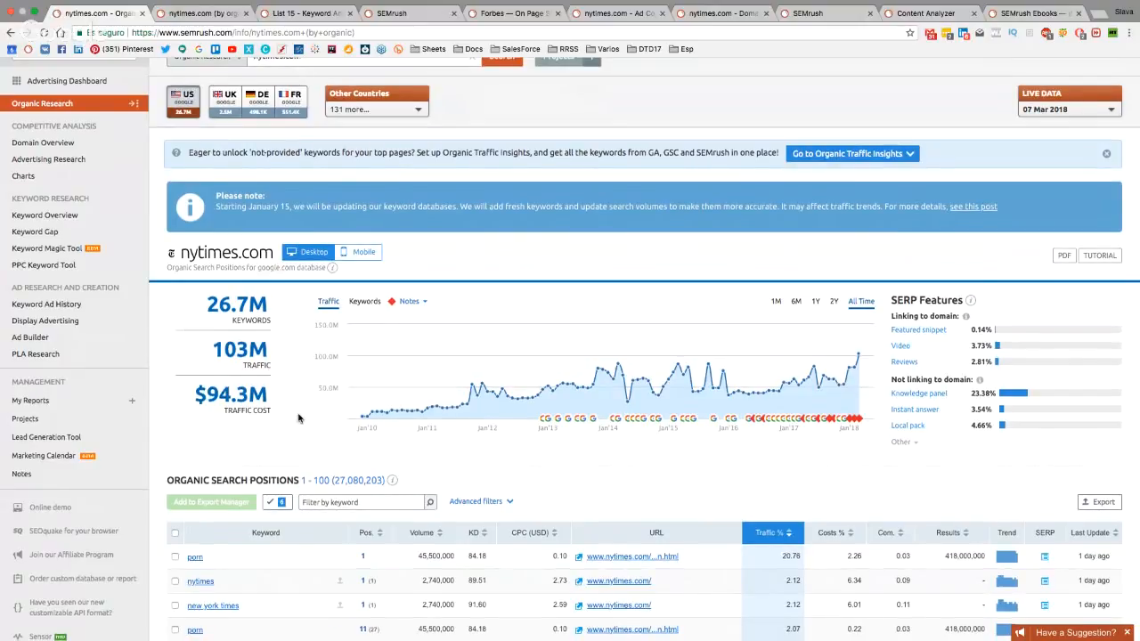
{"action": "scroll", "coordinate": [299, 418], "scroll_direction": "down", "scroll_amount": 1}
{"action": "scroll", "coordinate": [299, 418], "scroll_direction": "up", "scroll_amount": 1}
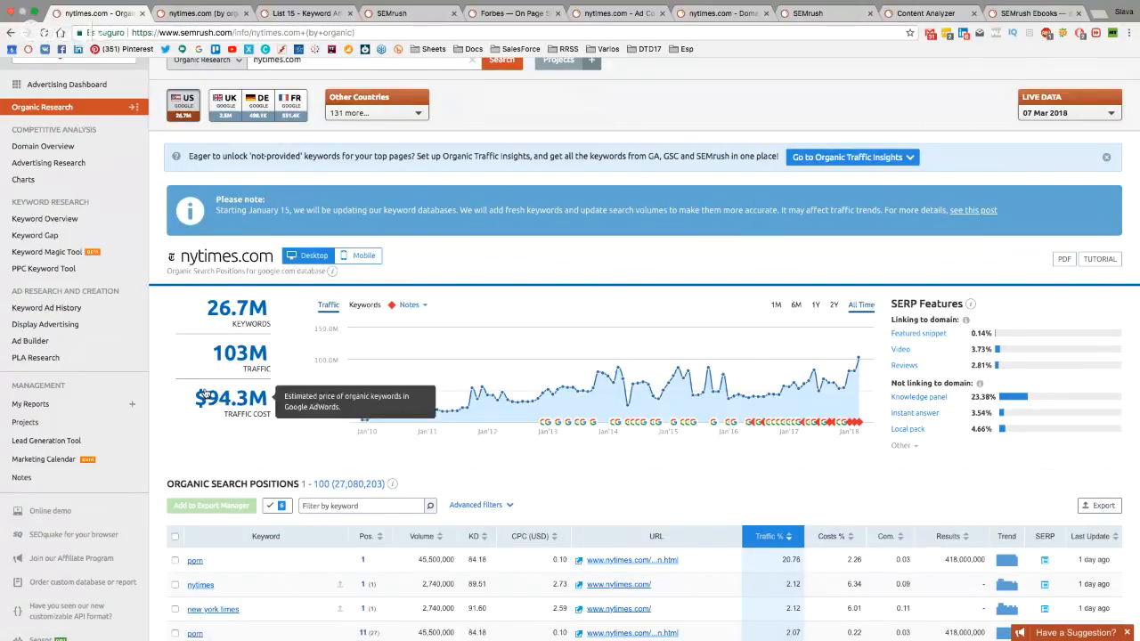
{"action": "scroll", "coordinate": [295, 405], "scroll_direction": "up", "scroll_amount": 2}
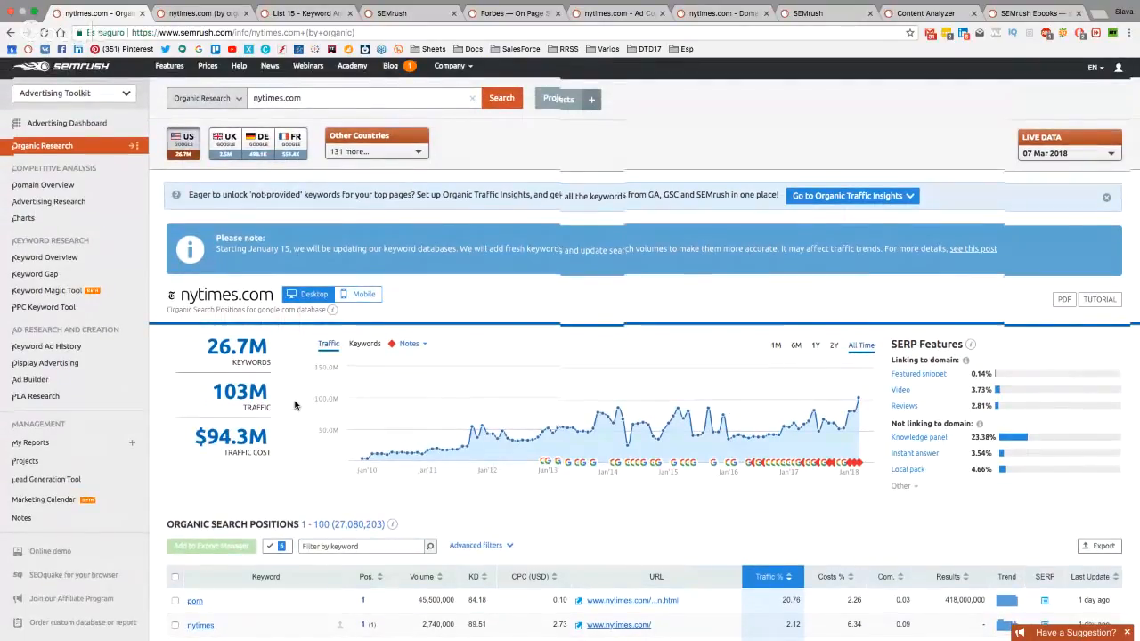
{"action": "scroll", "coordinate": [295, 405], "scroll_direction": "down", "scroll_amount": 2}
{"action": "scroll", "coordinate": [296, 405], "scroll_direction": "down", "scroll_amount": 1}
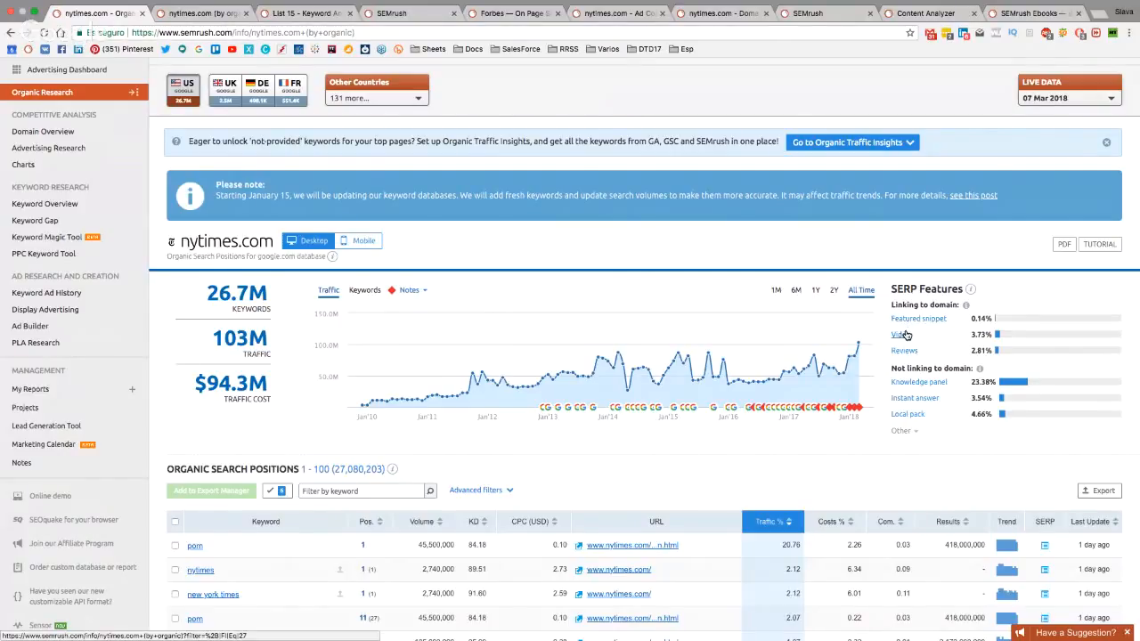
{"action": "scroll", "coordinate": [904, 338], "scroll_direction": "down", "scroll_amount": 1}
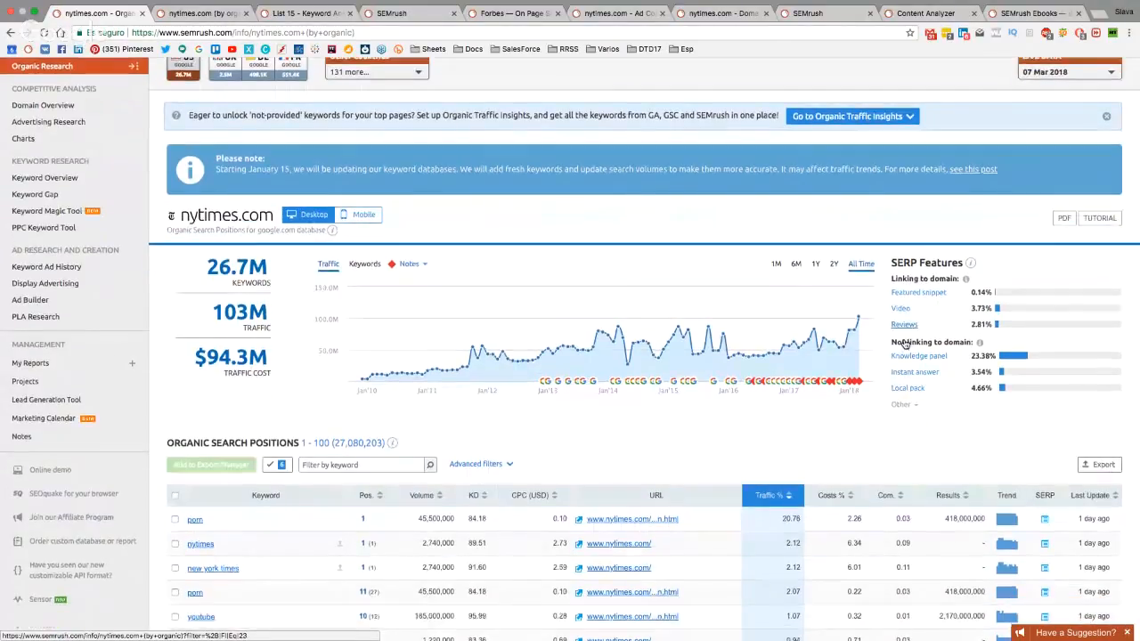
Review the export options for the organic search positions and close them without exporting
{"action": "scroll", "coordinate": [905, 343], "scroll_direction": "down", "scroll_amount": 1}
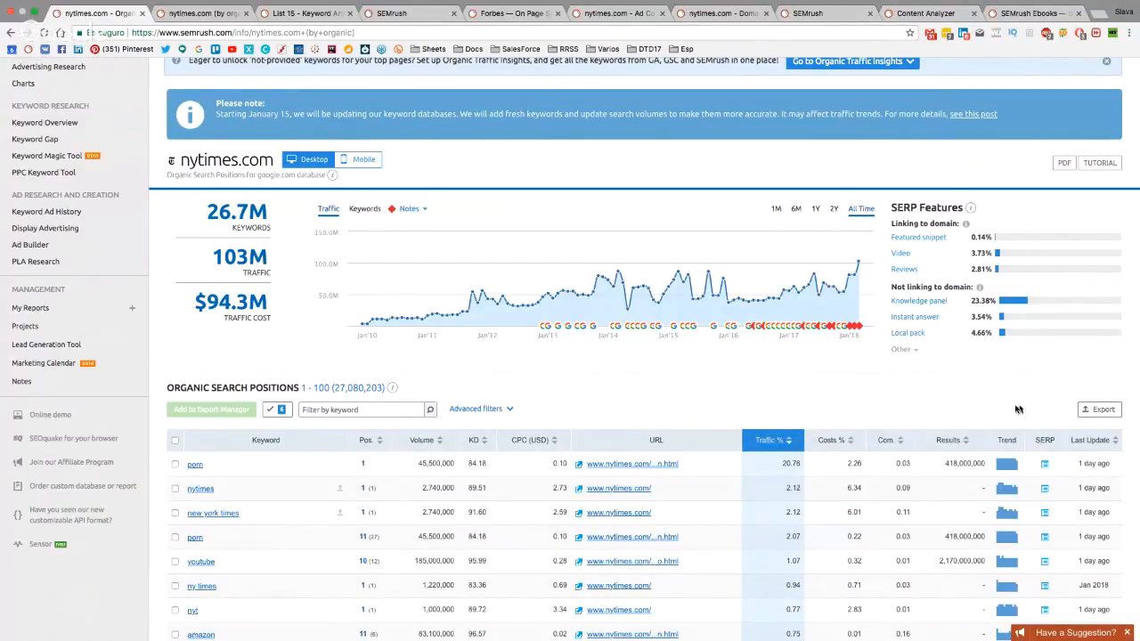
{"action": "left_click", "coordinate": [1111, 415]}
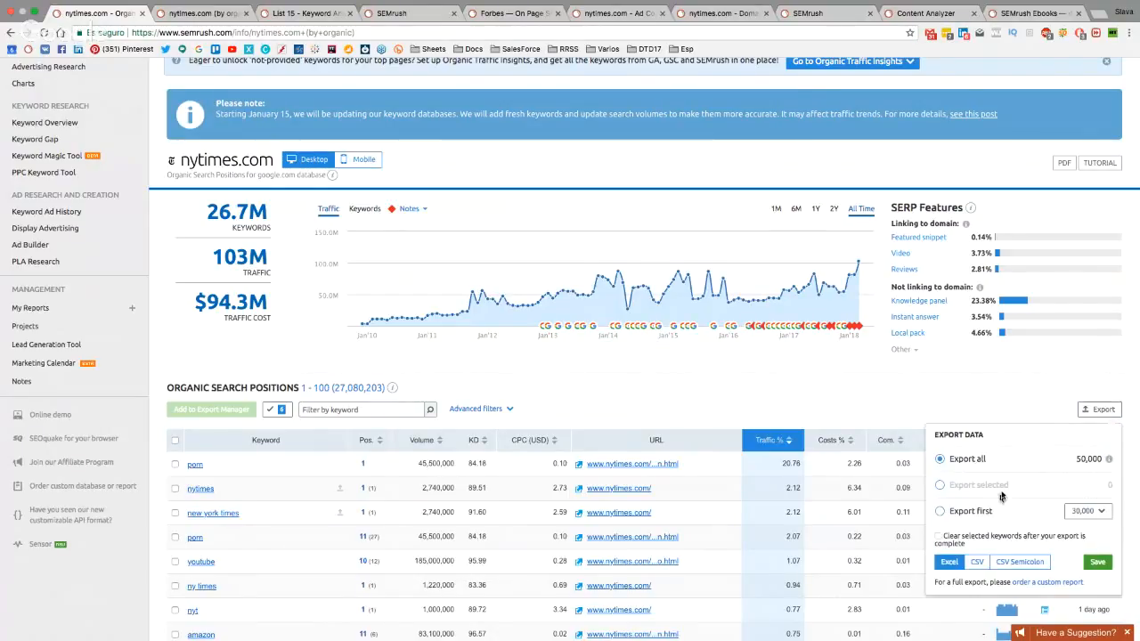
{"action": "left_click", "coordinate": [1012, 378]}
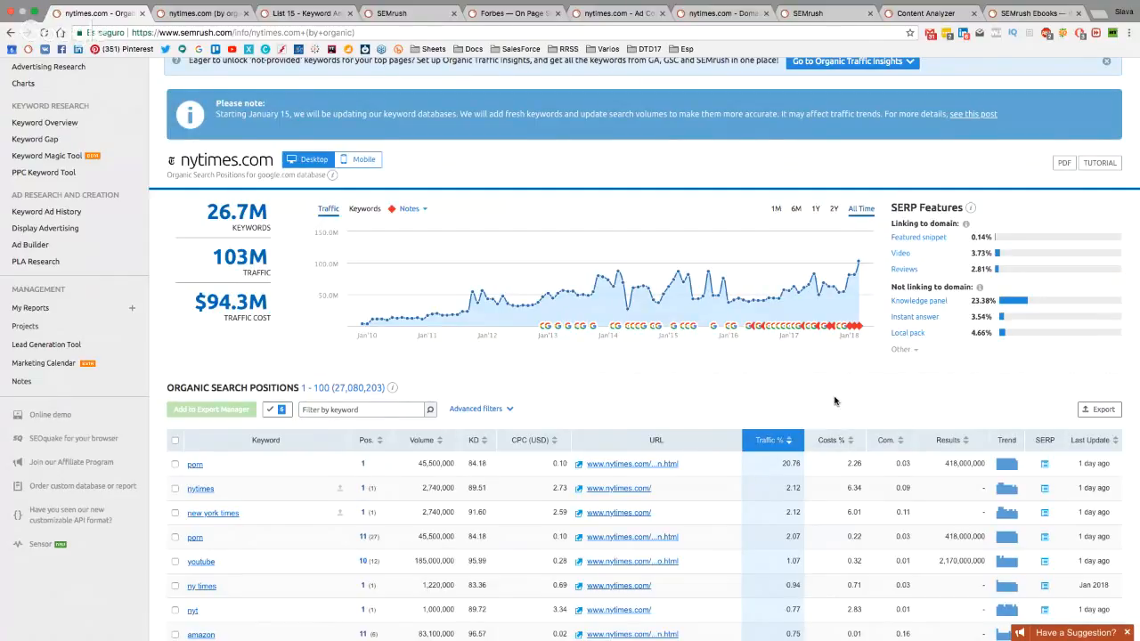
Expand the position history of the keyword "nytimes" in the organic search positions table
{"action": "scroll", "coordinate": [834, 400], "scroll_direction": "down", "scroll_amount": 1}
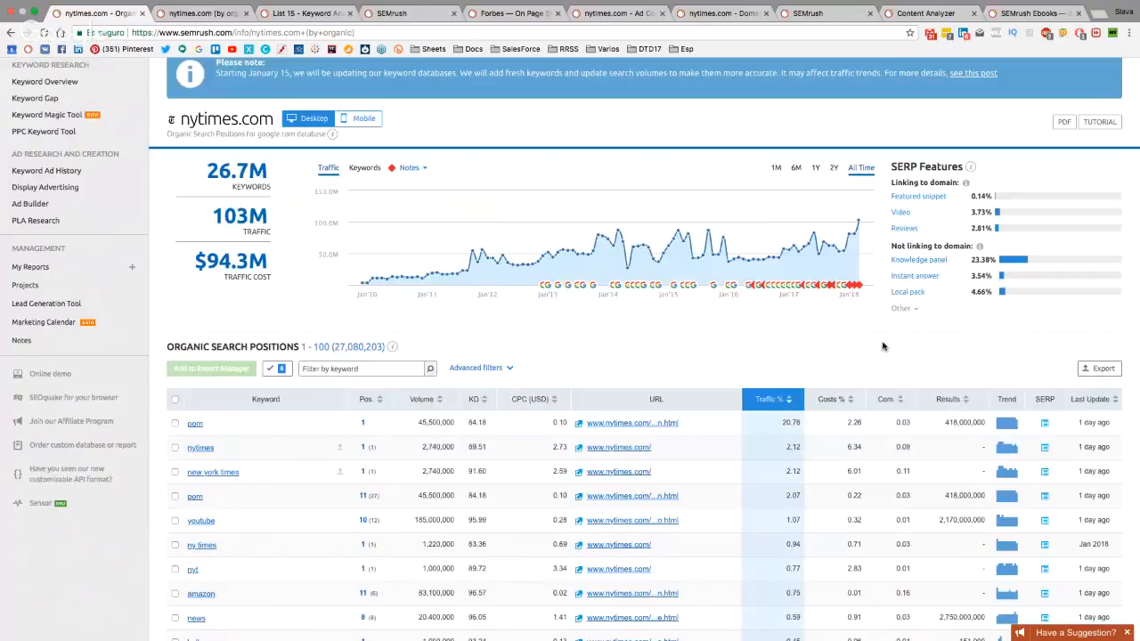
{"action": "scroll", "coordinate": [882, 346], "scroll_direction": "down", "scroll_amount": 1}
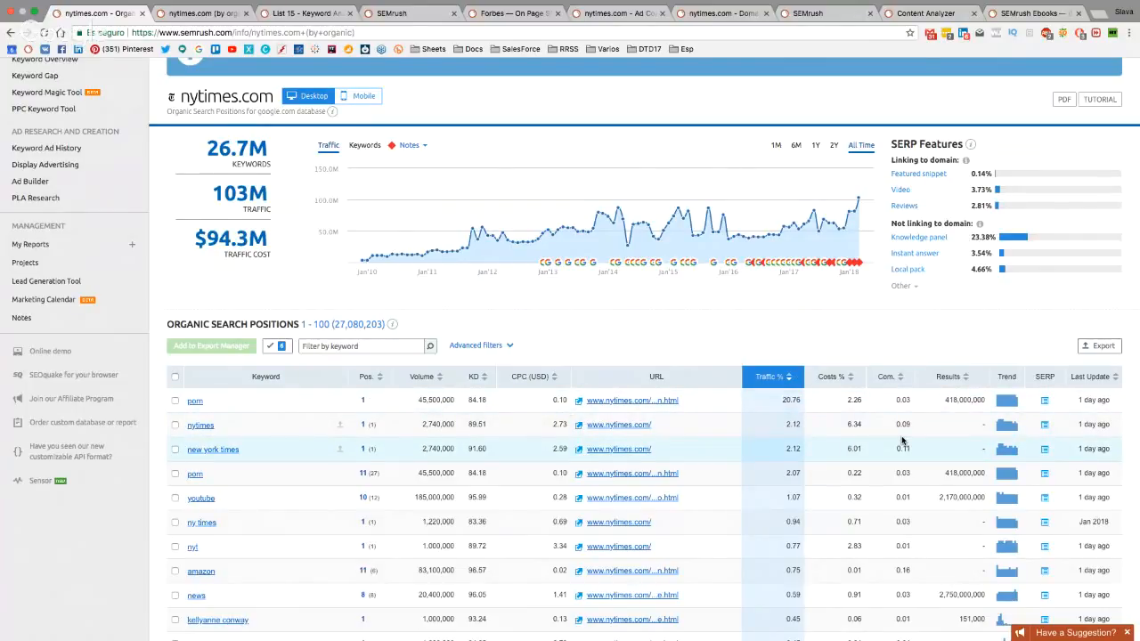
{"action": "left_click", "coordinate": [373, 426]}
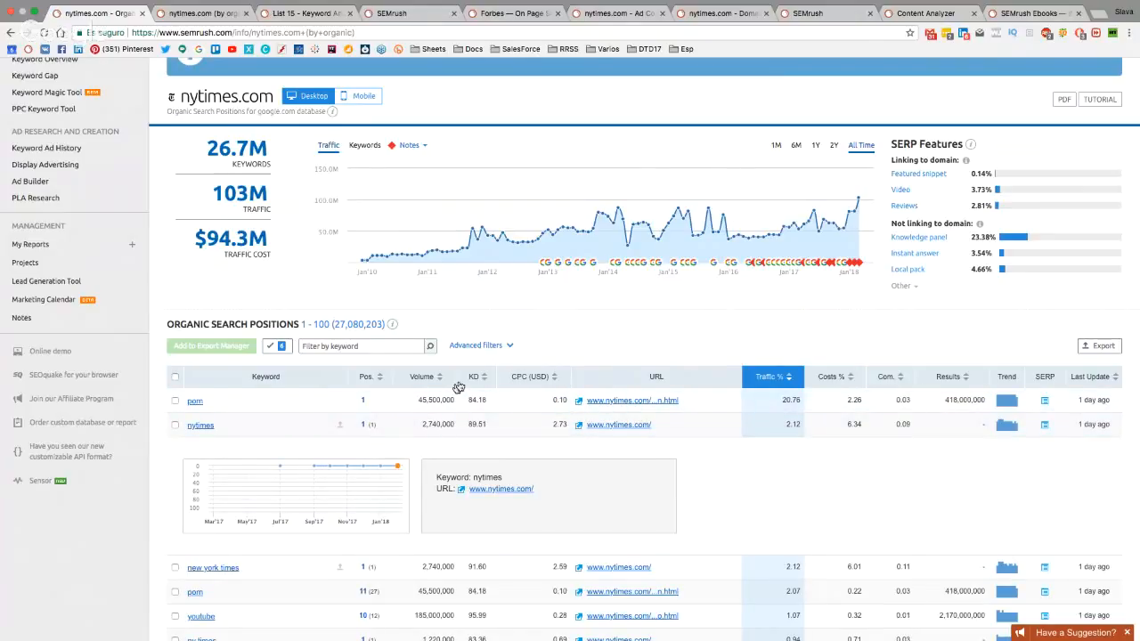
Open the advanced filters for the organic search positions and review the available filter fields and keyword match types
{"action": "mouse_move", "coordinate": [477, 383]}
{"action": "left_click", "coordinate": [509, 347]}
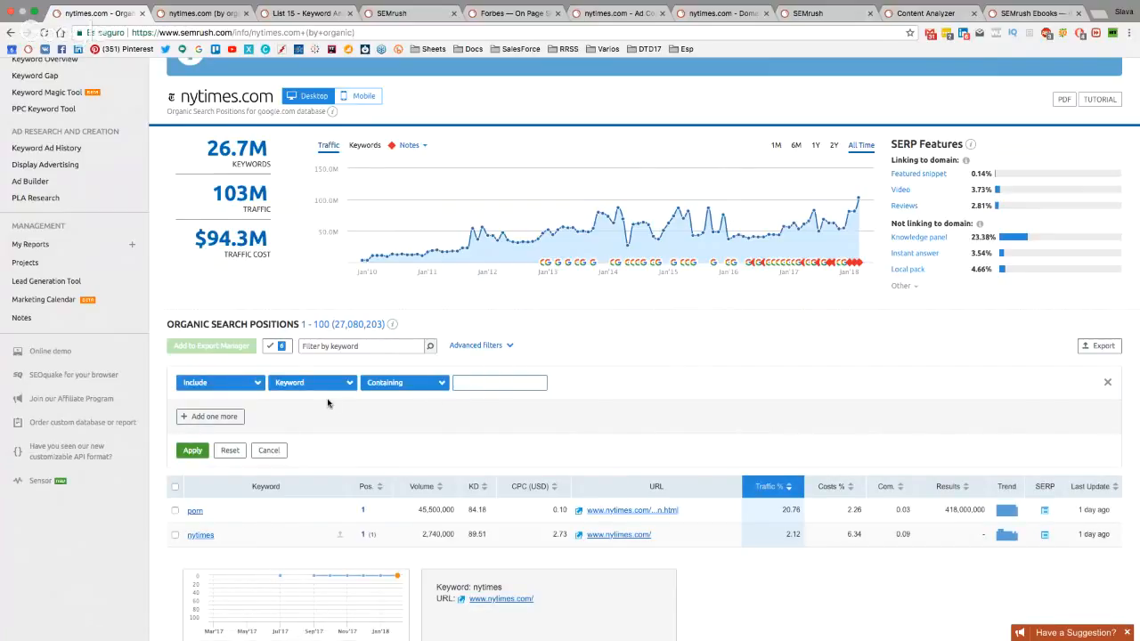
{"action": "left_click", "coordinate": [318, 393]}
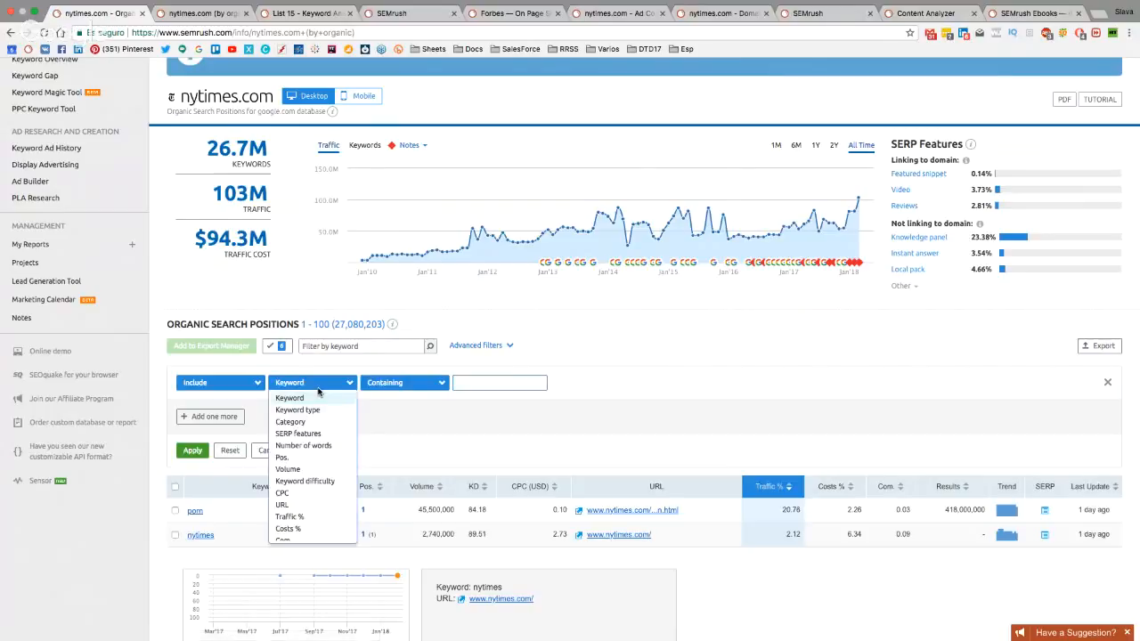
{"action": "left_click", "coordinate": [408, 394]}
{"action": "left_click", "coordinate": [411, 392]}
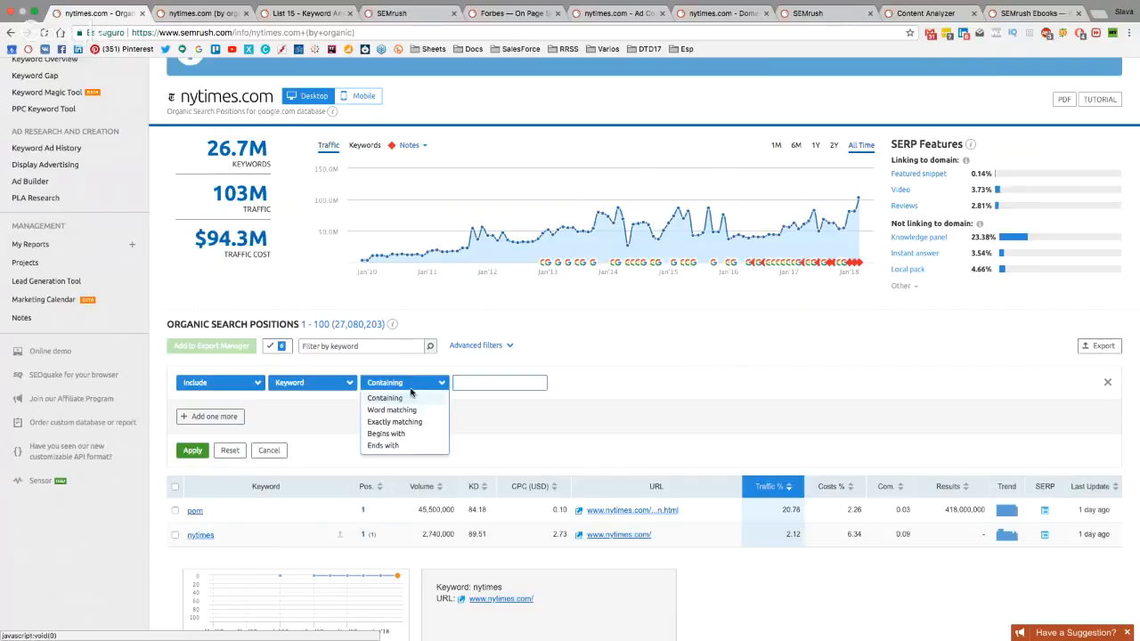
{"action": "left_click", "coordinate": [614, 433]}
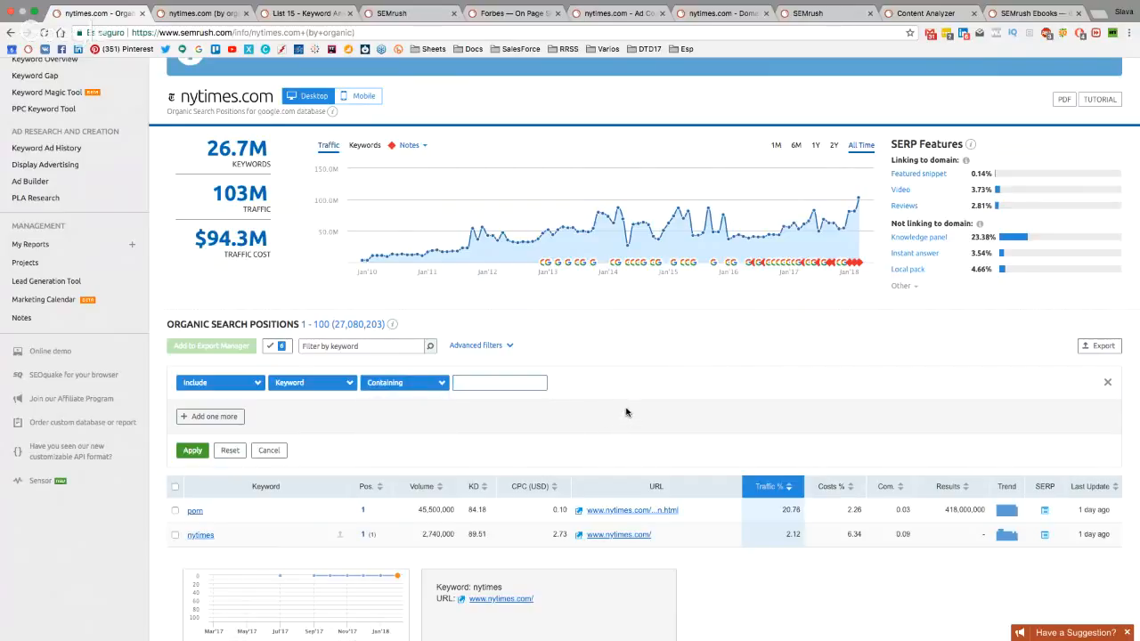
Select the keywords "amazon" and "news" in the organic search positions table and add them to the Export Manager
{"action": "scroll", "coordinate": [625, 412], "scroll_direction": "down", "scroll_amount": 1}
{"action": "scroll", "coordinate": [626, 413], "scroll_direction": "down", "scroll_amount": 3}
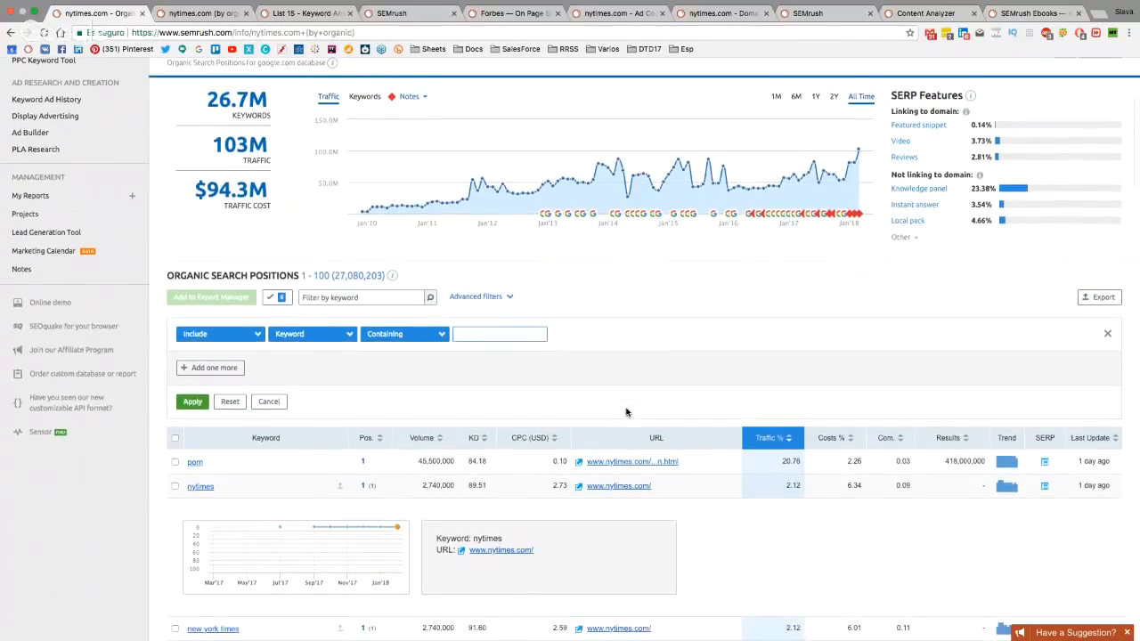
{"action": "scroll", "coordinate": [626, 412], "scroll_direction": "down", "scroll_amount": 10}
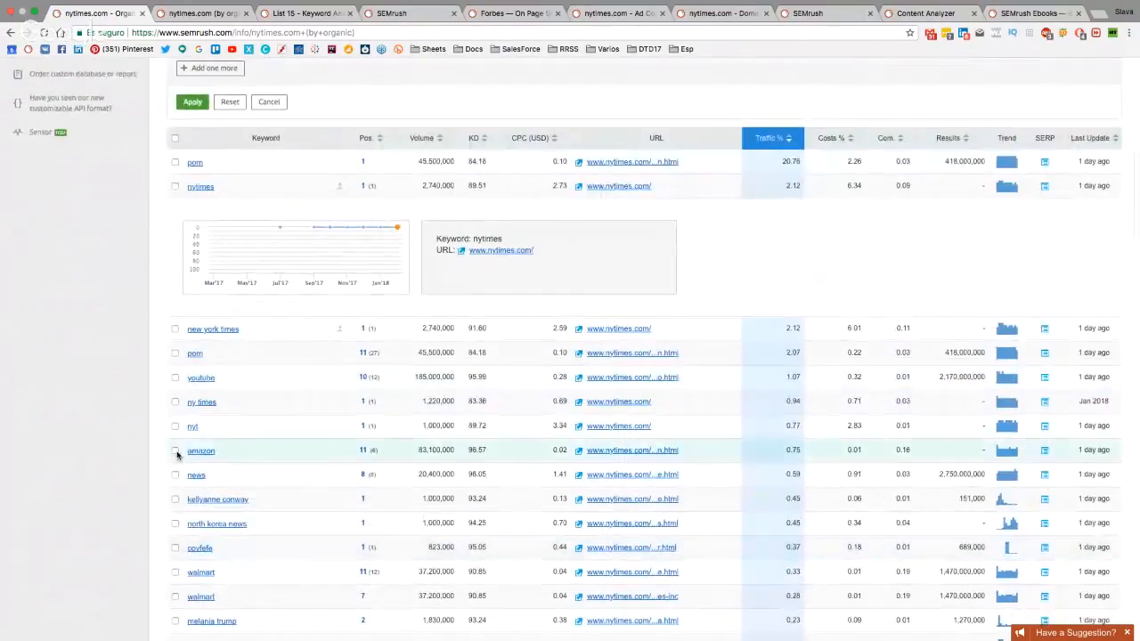
{"action": "left_click", "coordinate": [176, 451]}
{"action": "left_click", "coordinate": [176, 475]}
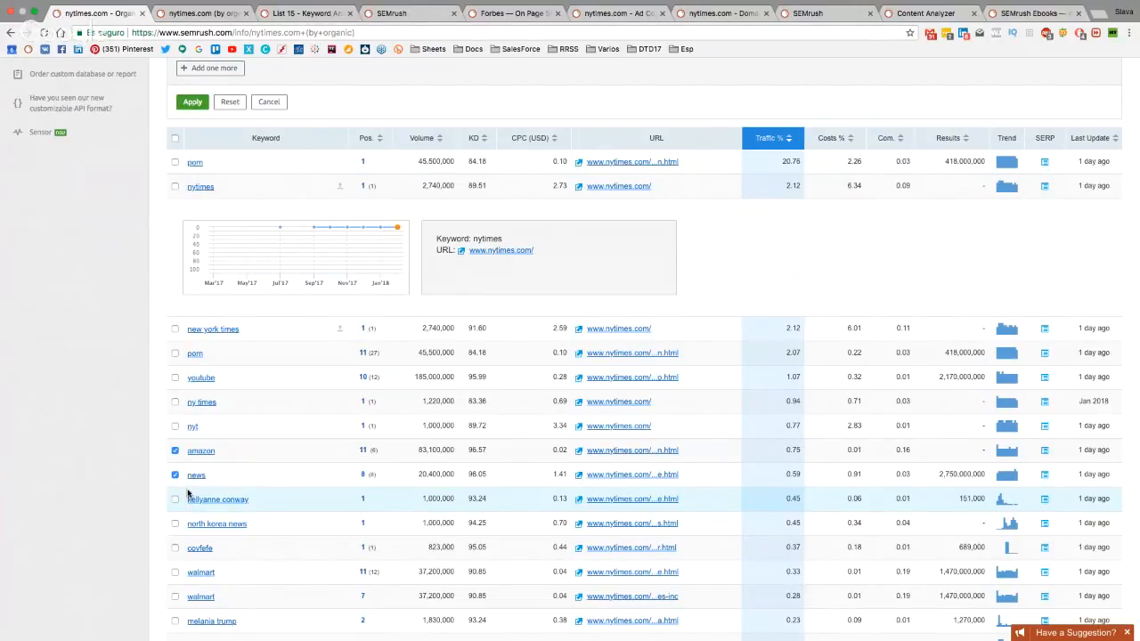
{"action": "scroll", "coordinate": [205, 485], "scroll_direction": "up", "scroll_amount": 1}
{"action": "scroll", "coordinate": [206, 485], "scroll_direction": "up", "scroll_amount": 2}
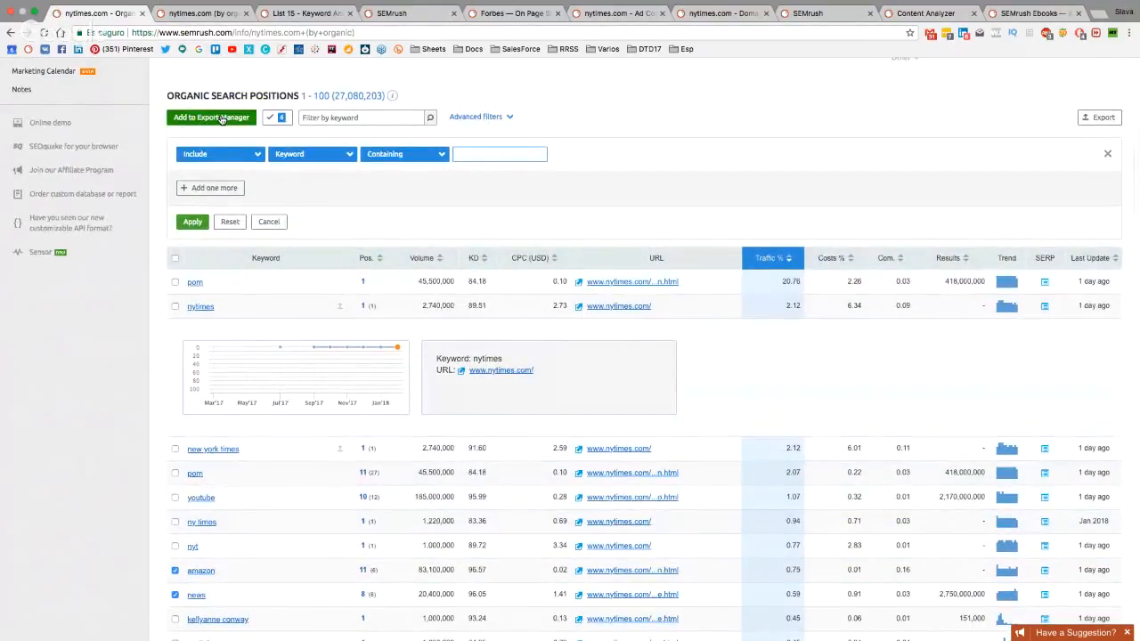
{"action": "left_click", "coordinate": [221, 120]}
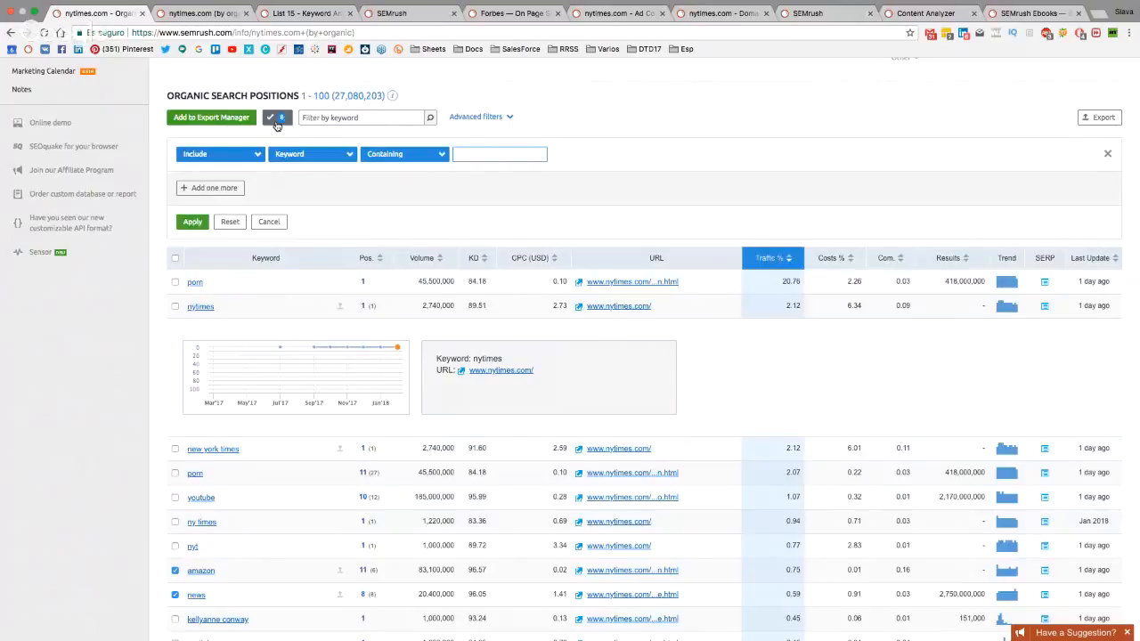
Review the keywords collected in the Export Manager, select "news" to check the available actions, and close the manager without exporting
{"action": "left_click", "coordinate": [277, 122]}
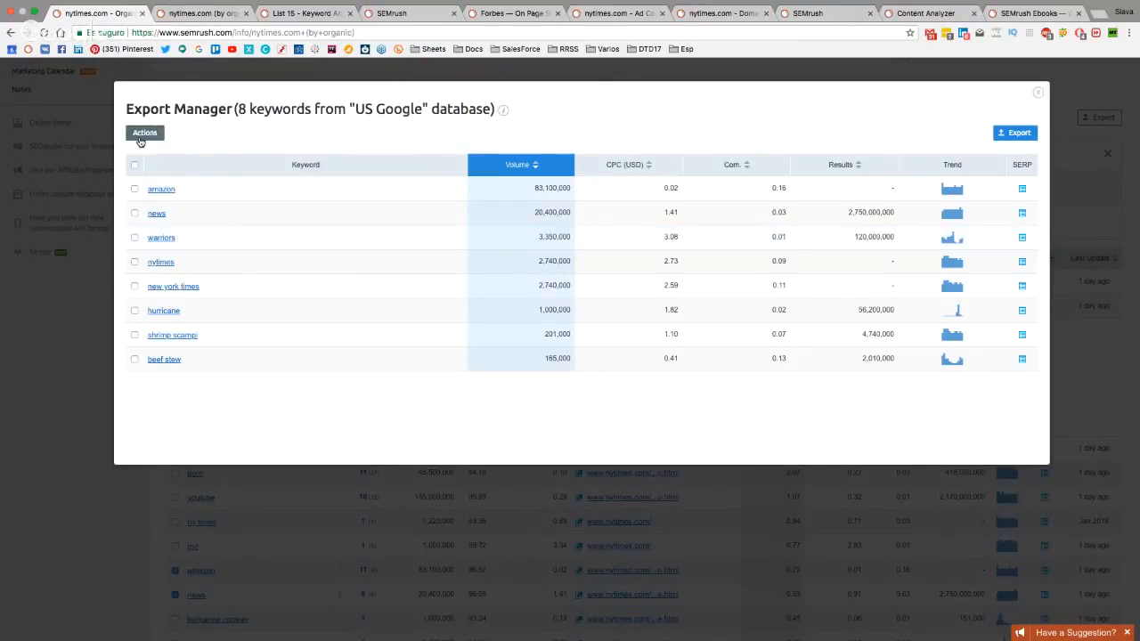
{"action": "left_click", "coordinate": [139, 141]}
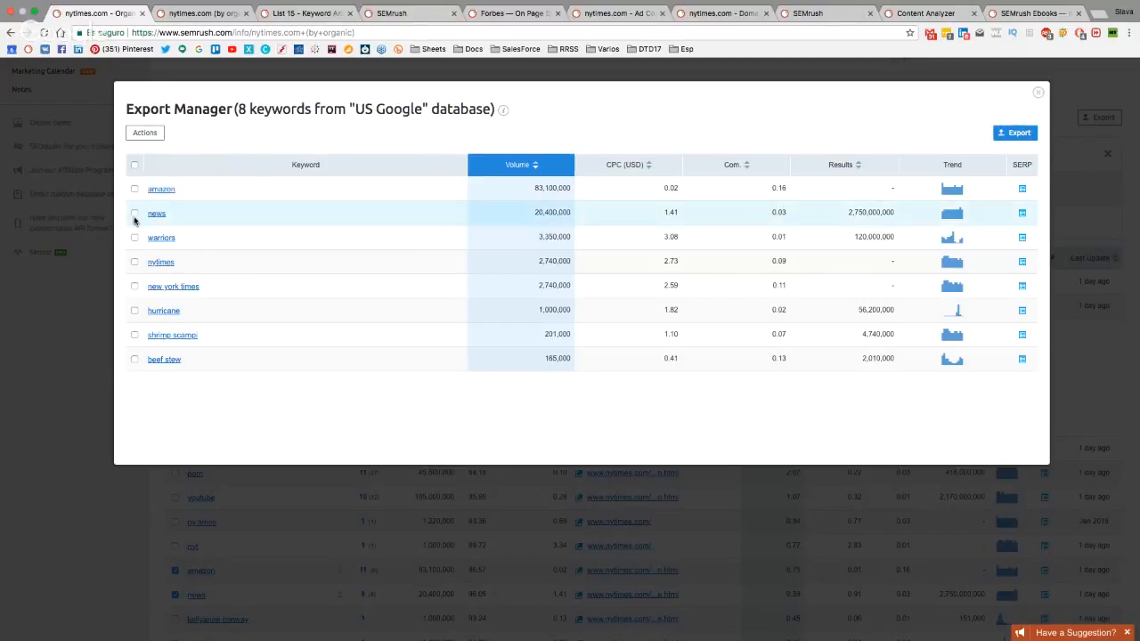
{"action": "left_click", "coordinate": [135, 214]}
{"action": "left_click", "coordinate": [160, 133]}
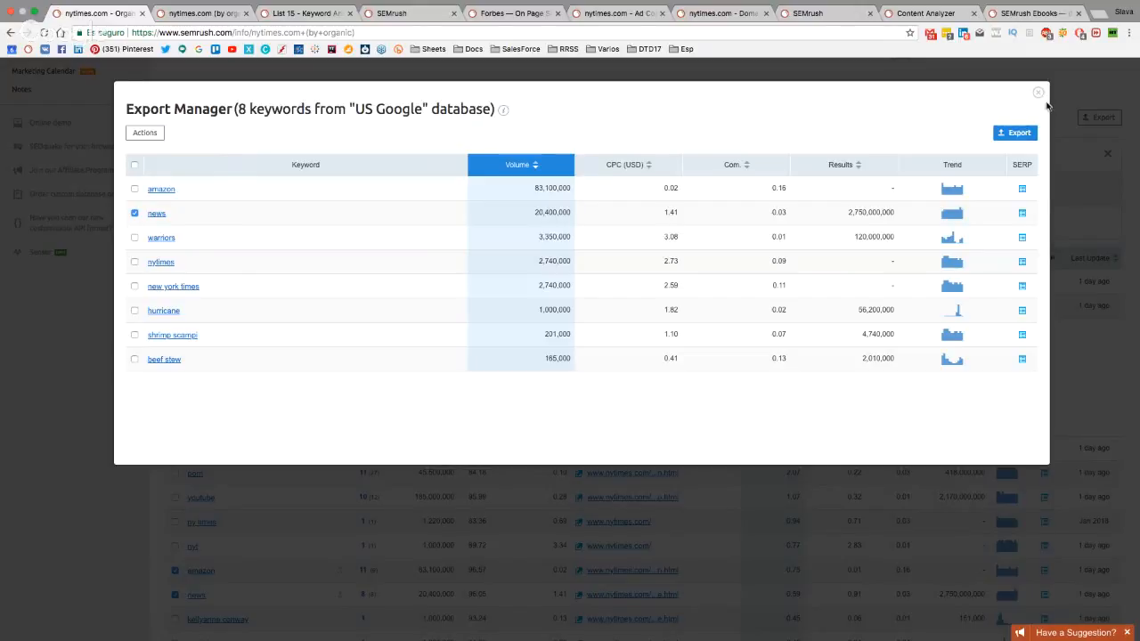
{"action": "left_click", "coordinate": [1038, 94]}
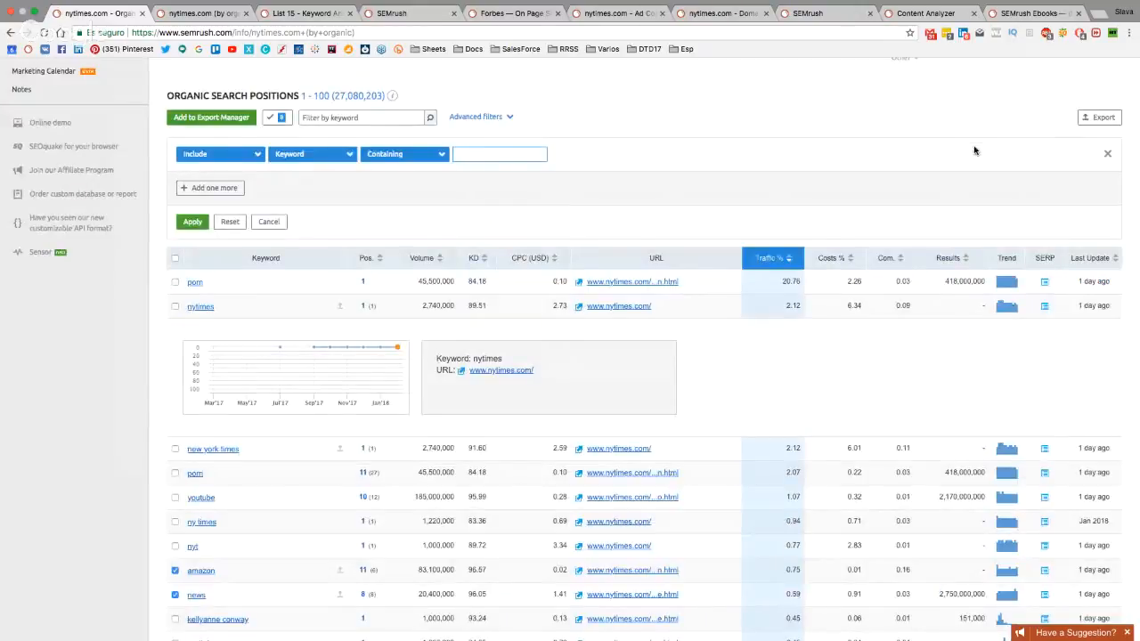
Run the SEO Toolkit's Organic Research Pages report for nytimes.com
{"action": "scroll", "coordinate": [756, 210], "scroll_direction": "up", "scroll_amount": 5}
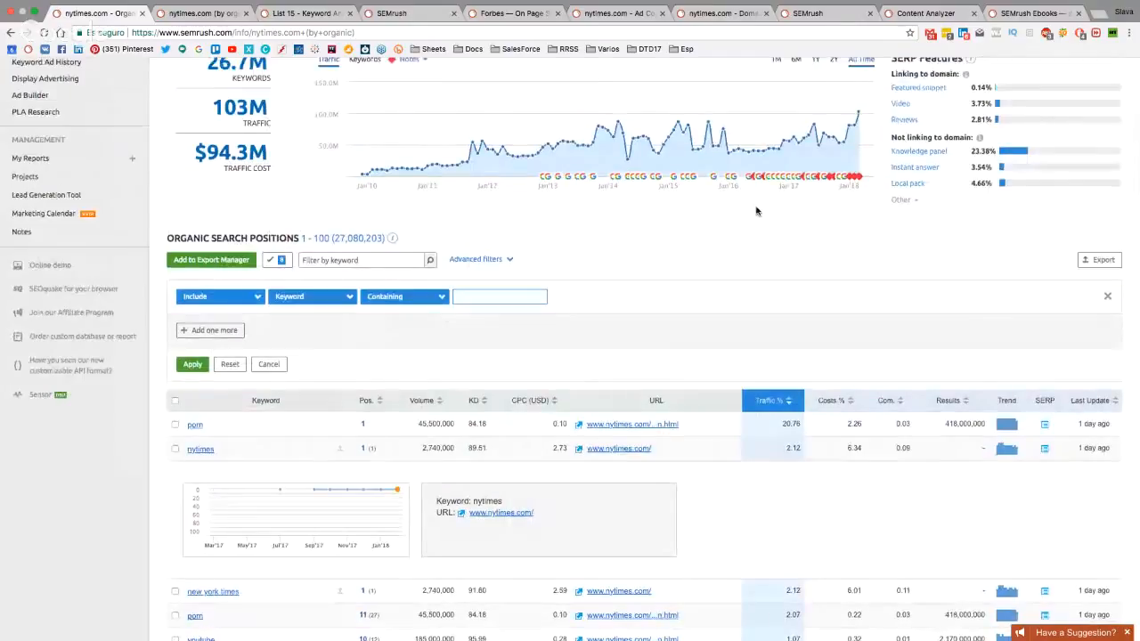
{"action": "scroll", "coordinate": [756, 210], "scroll_direction": "up", "scroll_amount": 3}
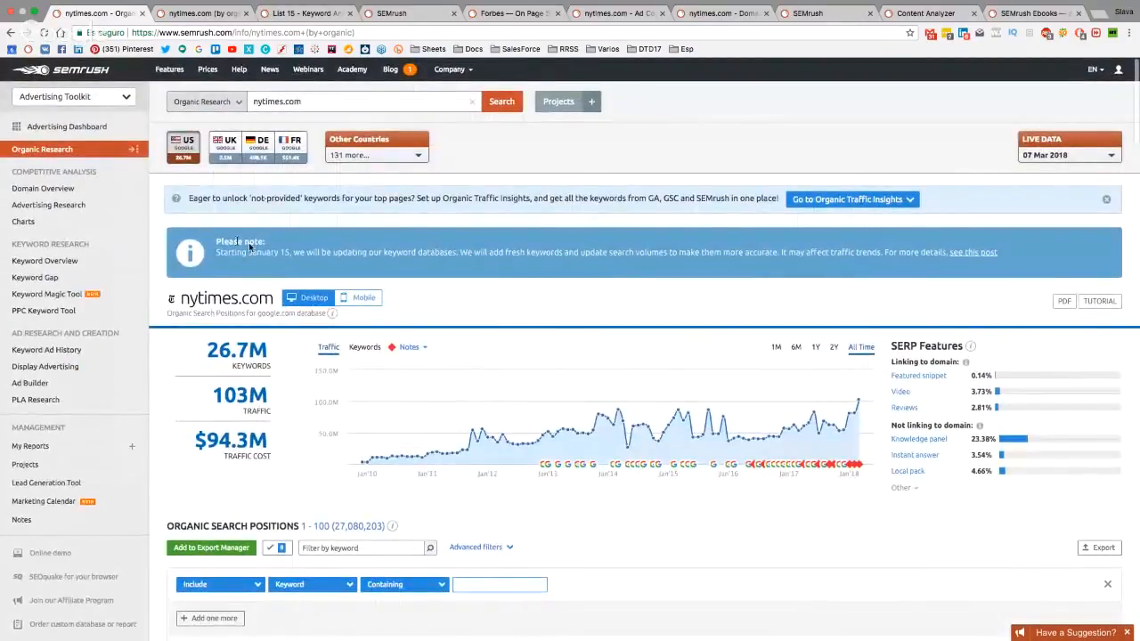
{"action": "left_click", "coordinate": [67, 152]}
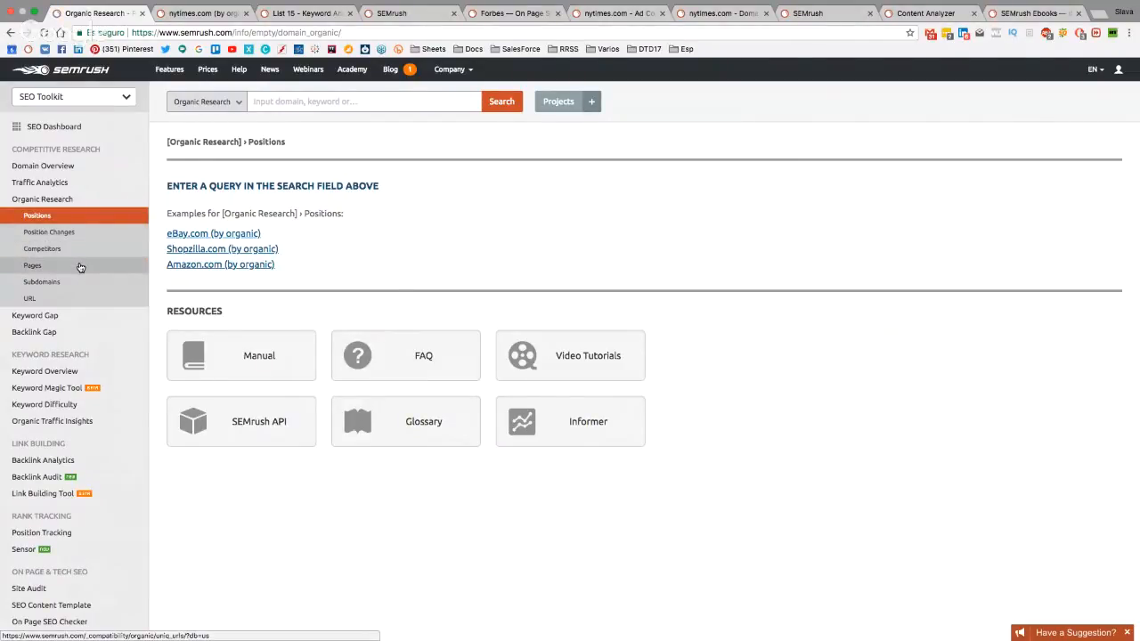
{"action": "left_click", "coordinate": [93, 266]}
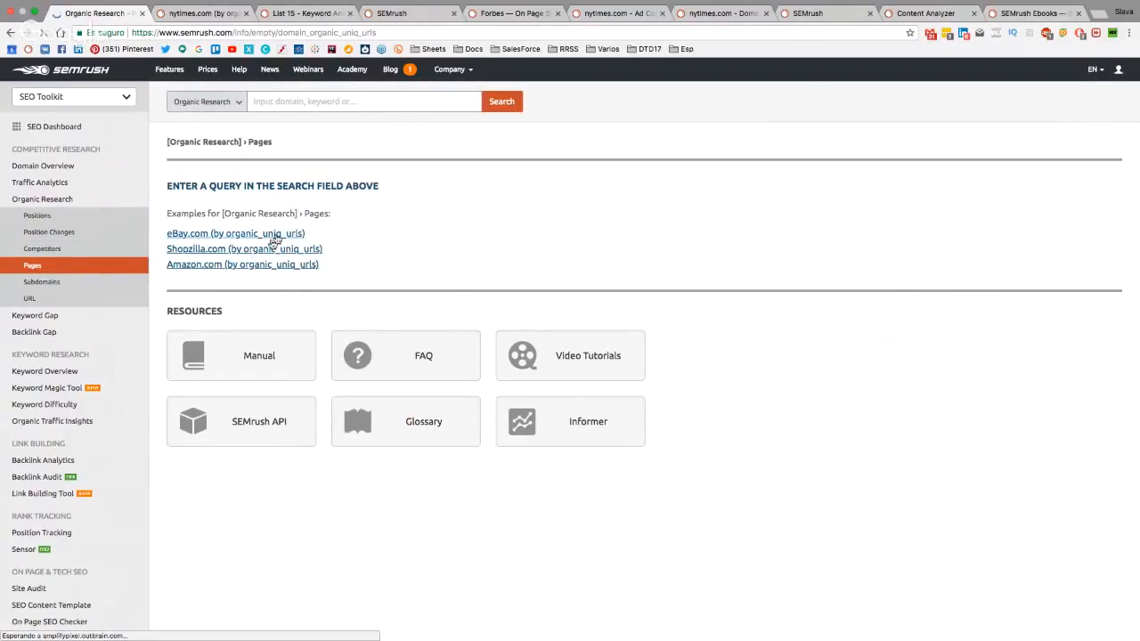
{"action": "left_click", "coordinate": [355, 101]}
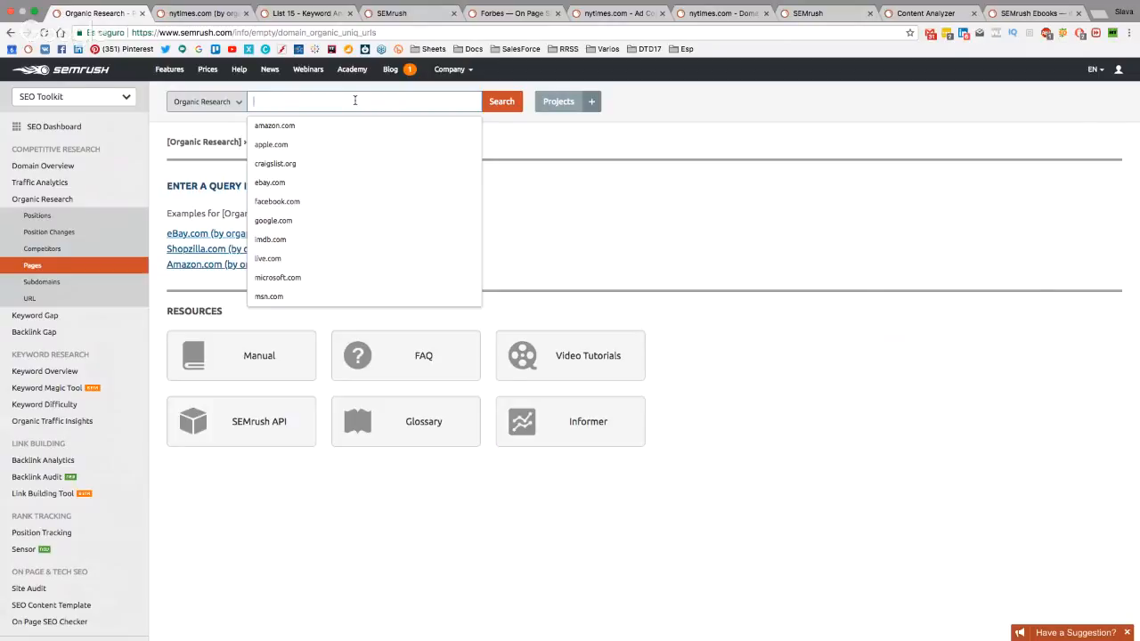
{"action": "type", "text": "nytim"}
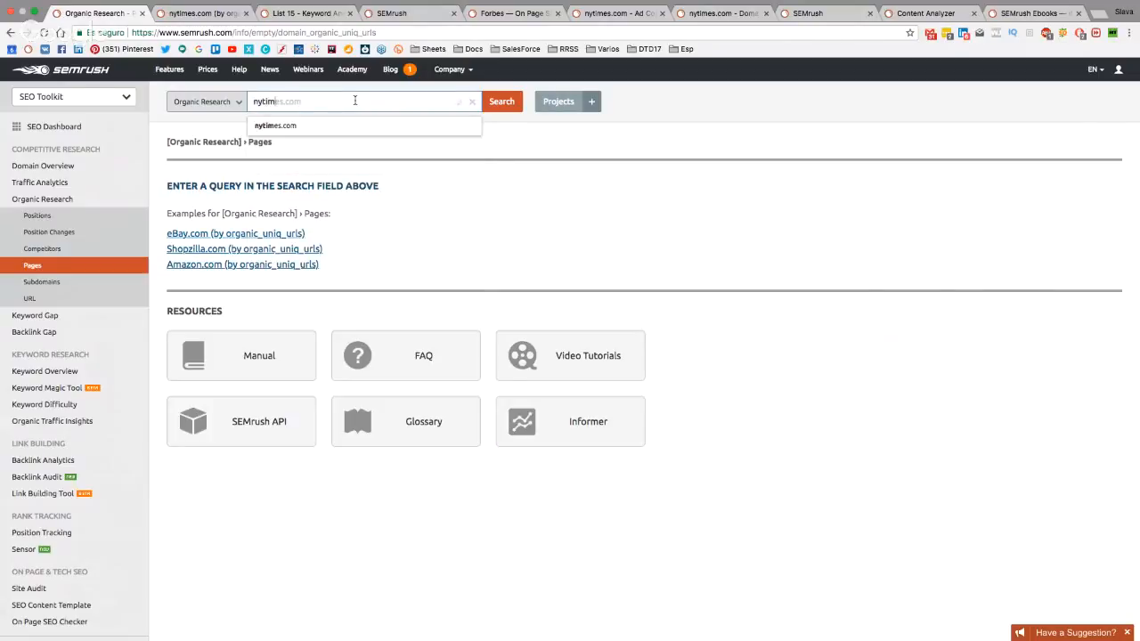
{"action": "type", "text": "es.com"}
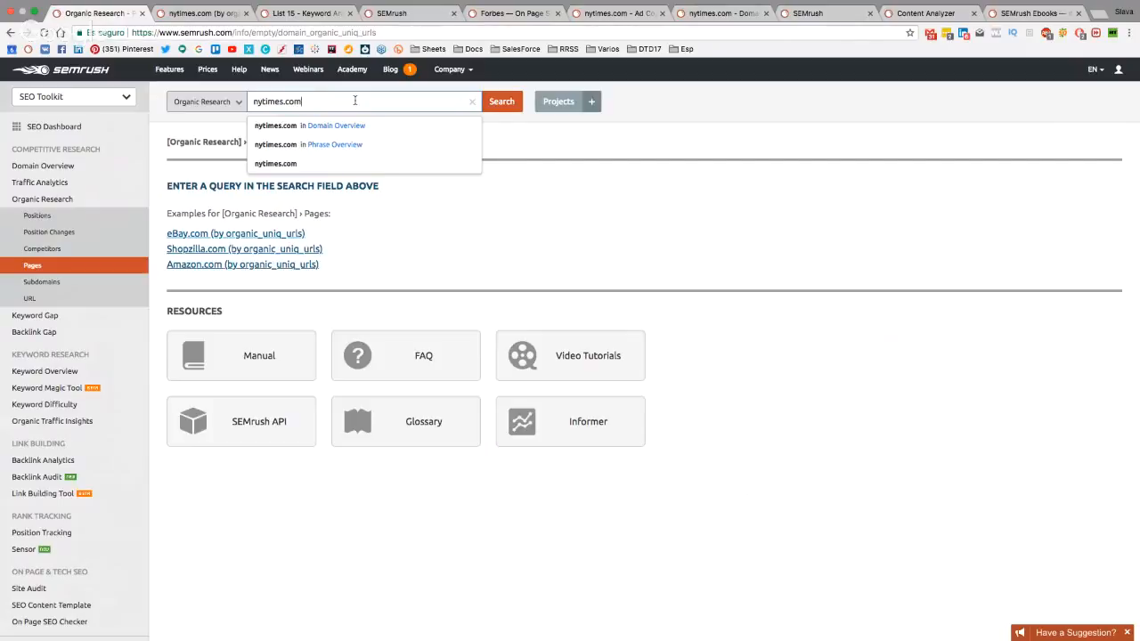
{"action": "key", "text": "Return"}
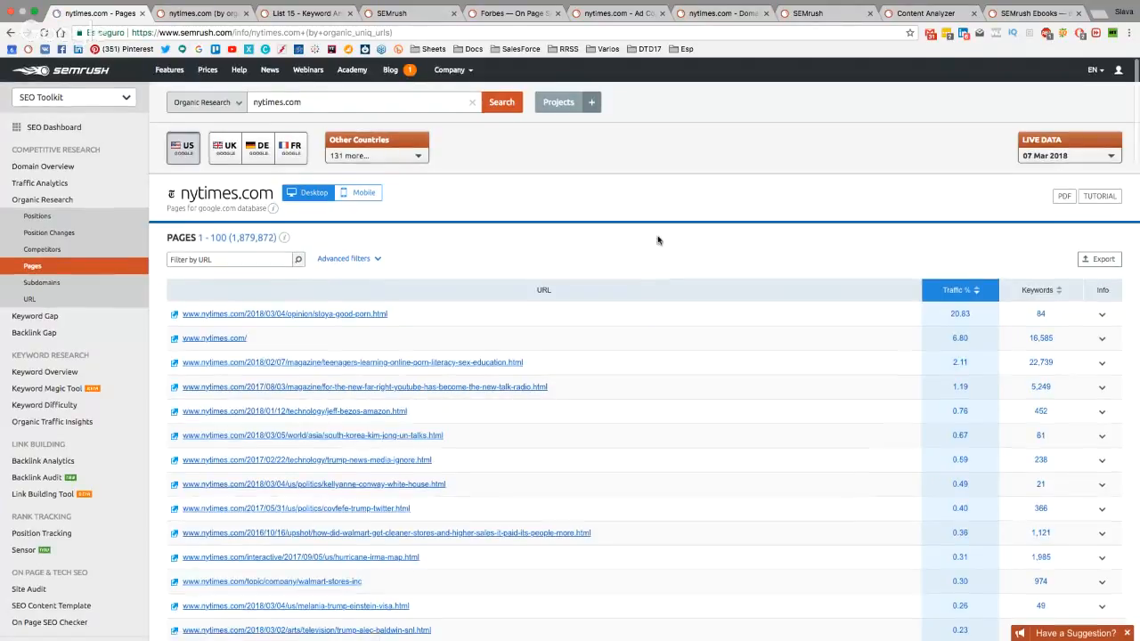
Open the keywords of the nytimes.com page with the highest traffic share and examine its totals, domain share charts and search positions
{"action": "left_click", "coordinate": [1040, 317]}
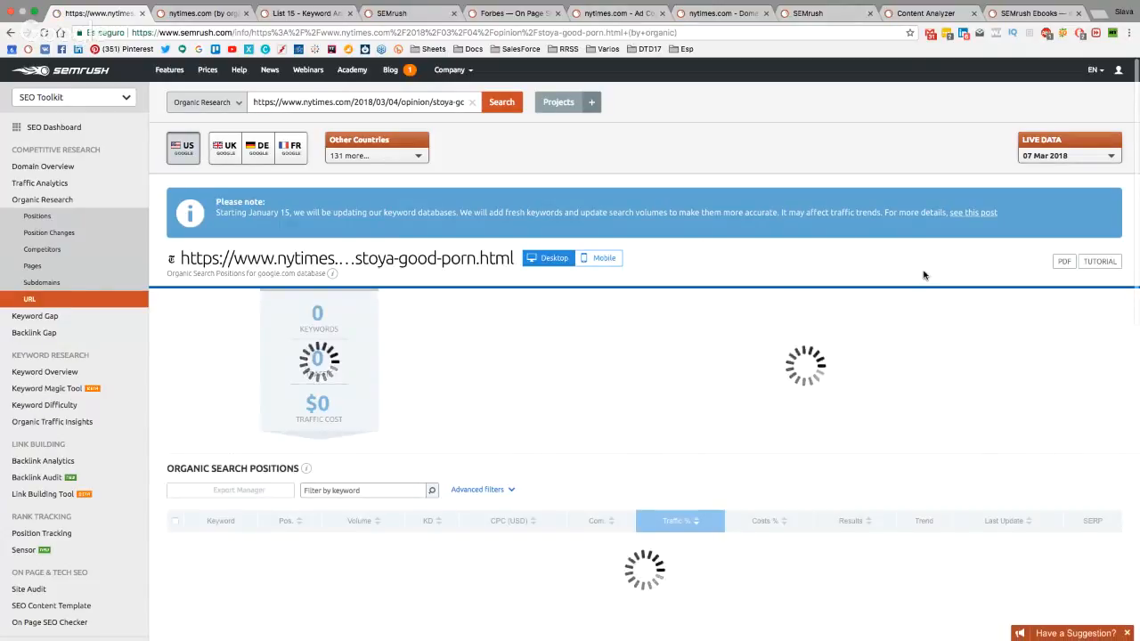
{"action": "scroll", "coordinate": [912, 271], "scroll_direction": "down", "scroll_amount": 2}
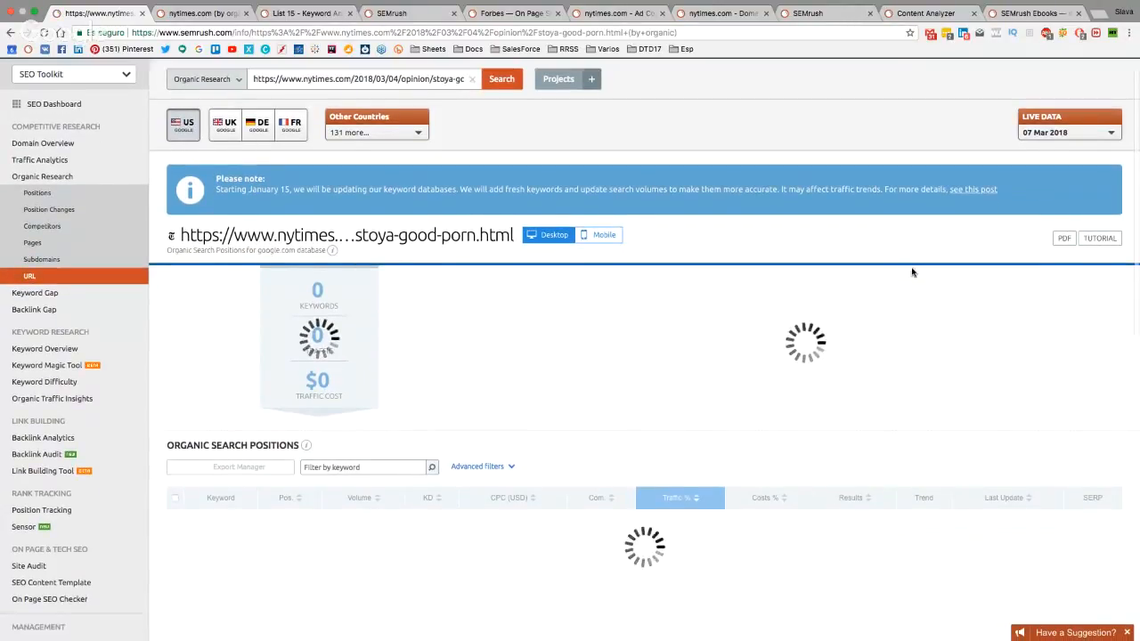
{"action": "scroll", "coordinate": [912, 272], "scroll_direction": "up", "scroll_amount": 2}
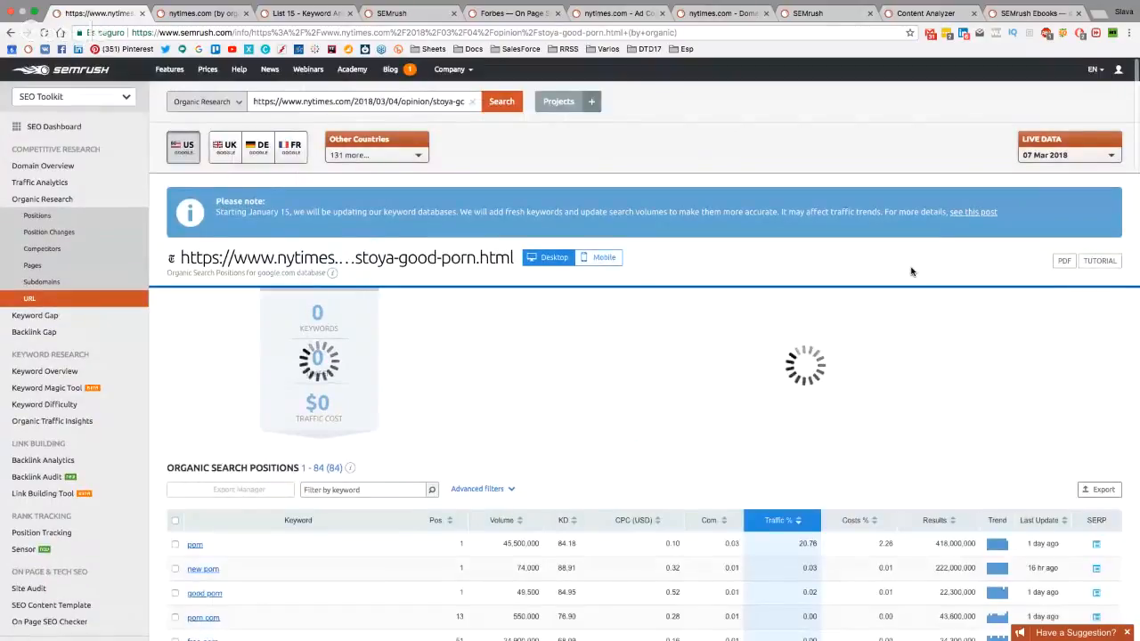
{"action": "scroll", "coordinate": [912, 275], "scroll_direction": "down", "scroll_amount": 1}
{"action": "scroll", "coordinate": [912, 276], "scroll_direction": "down", "scroll_amount": 3}
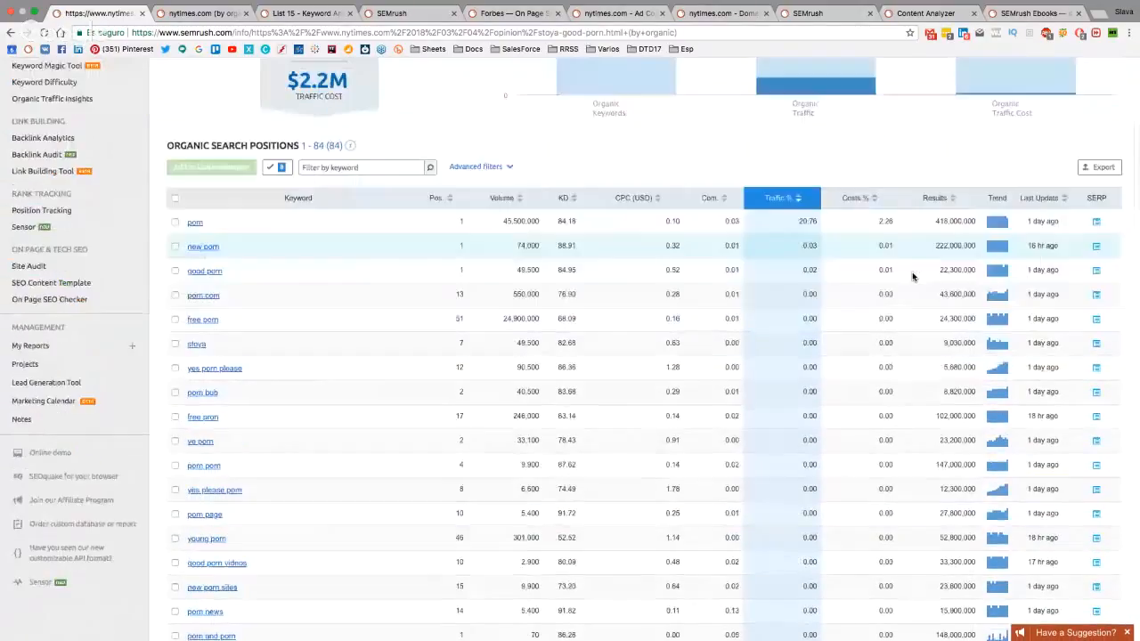
{"action": "scroll", "coordinate": [912, 276], "scroll_direction": "up", "scroll_amount": 4}
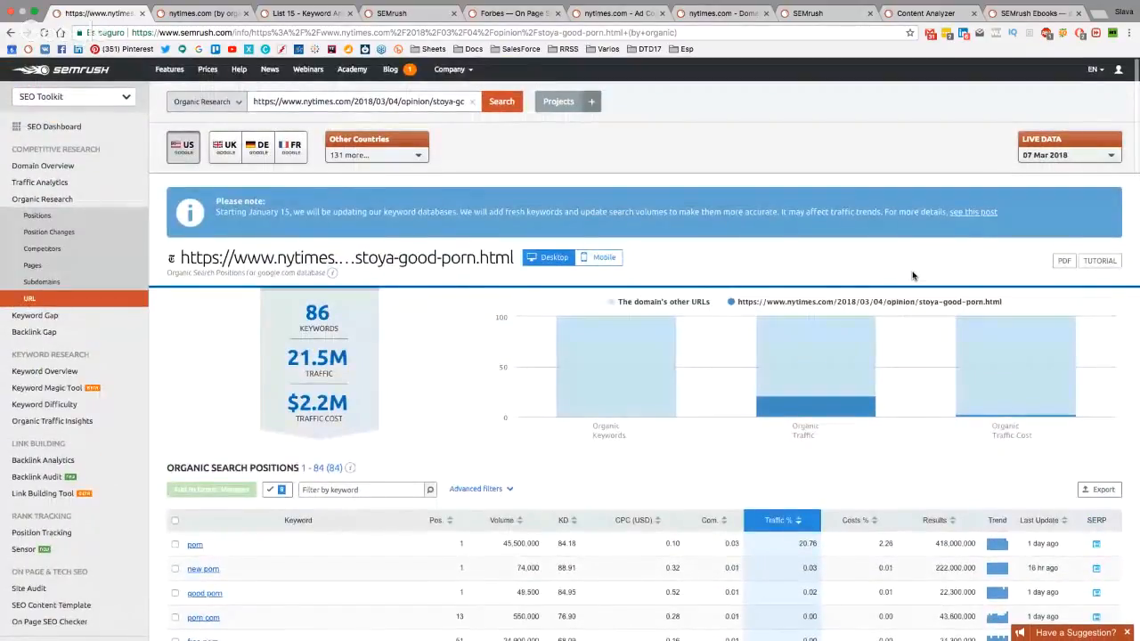
{"action": "scroll", "coordinate": [912, 275], "scroll_direction": "down", "scroll_amount": 2}
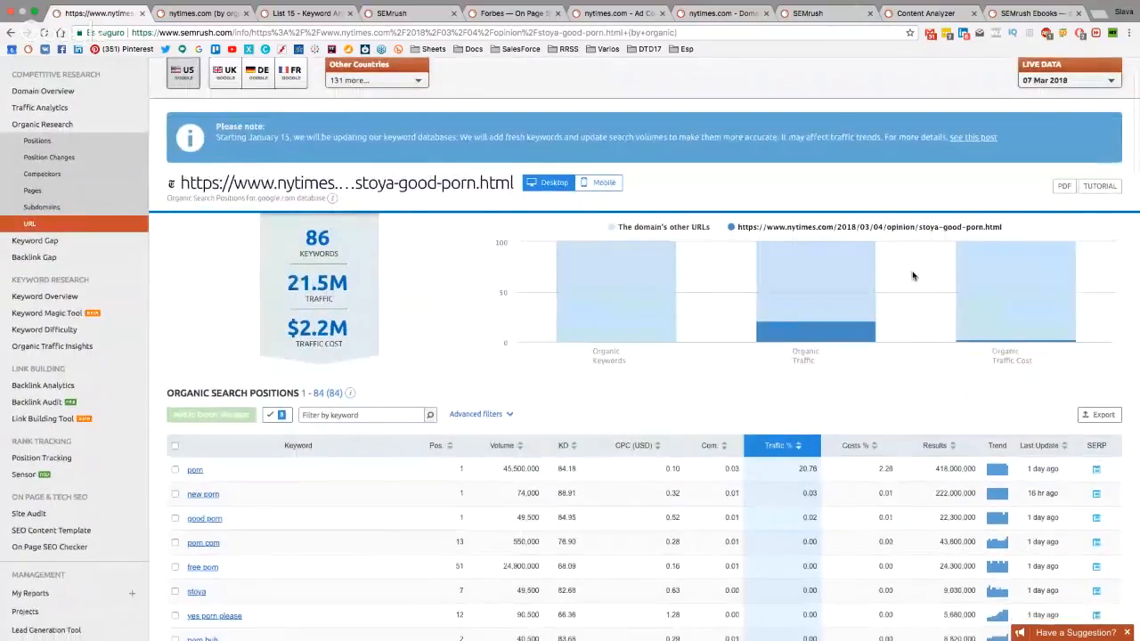
{"action": "scroll", "coordinate": [911, 276], "scroll_direction": "up", "scroll_amount": 2}
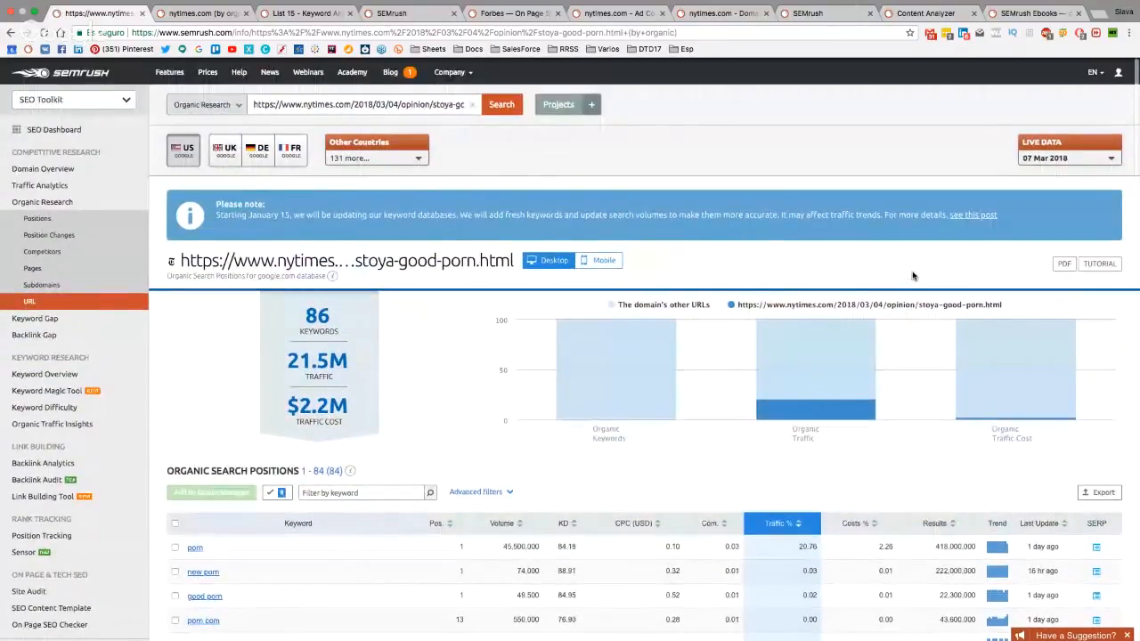
{"action": "scroll", "coordinate": [911, 275], "scroll_direction": "down", "scroll_amount": 1}
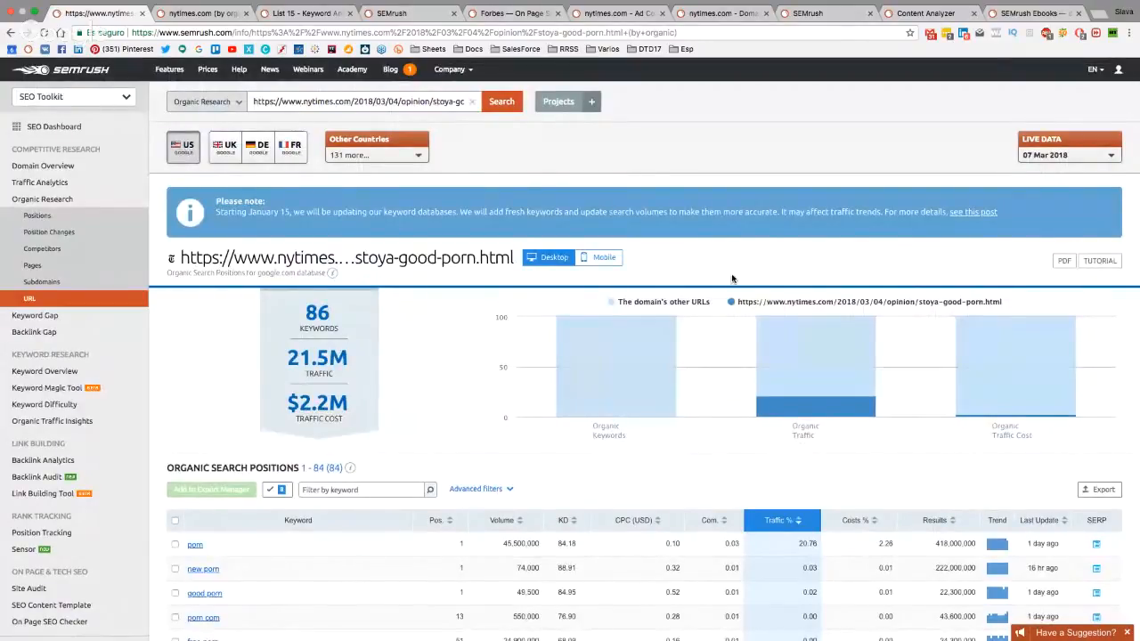
Open the organic Competitors report for nytimes.com, reload the competitors table and examine the competing domains
{"action": "left_click", "coordinate": [75, 256]}
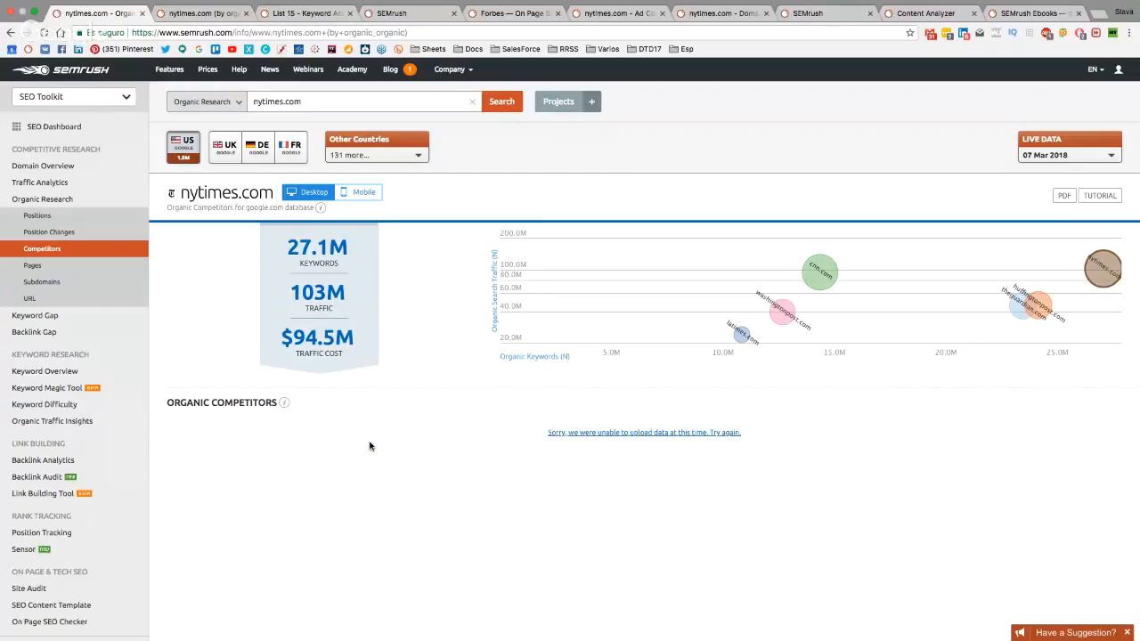
{"action": "left_click", "coordinate": [657, 433]}
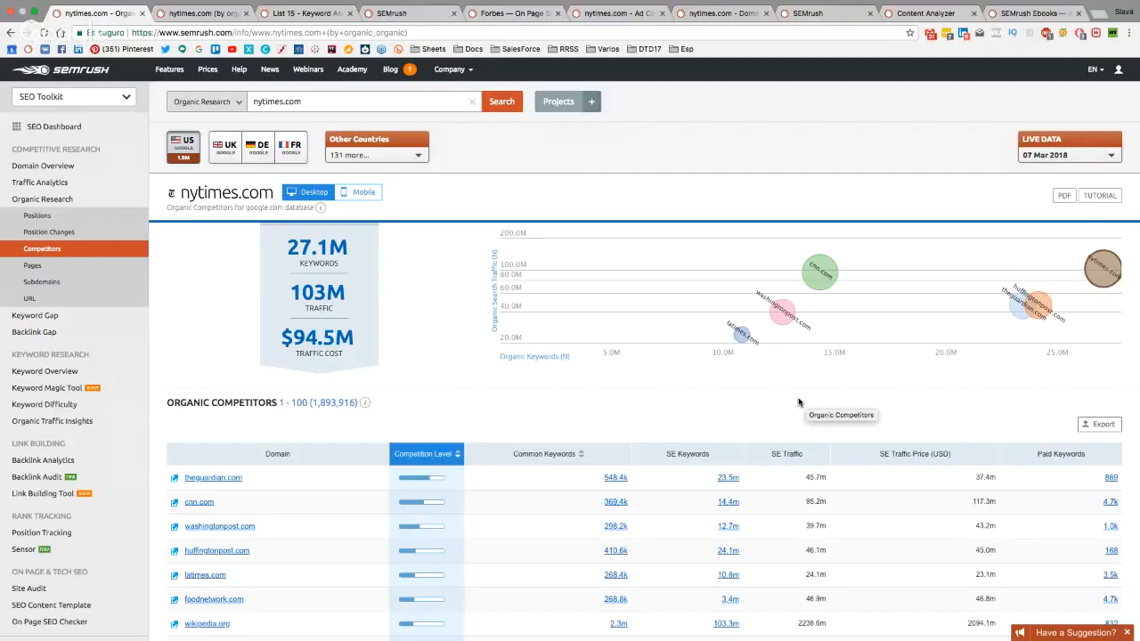
{"action": "scroll", "coordinate": [783, 398], "scroll_direction": "down", "scroll_amount": 2}
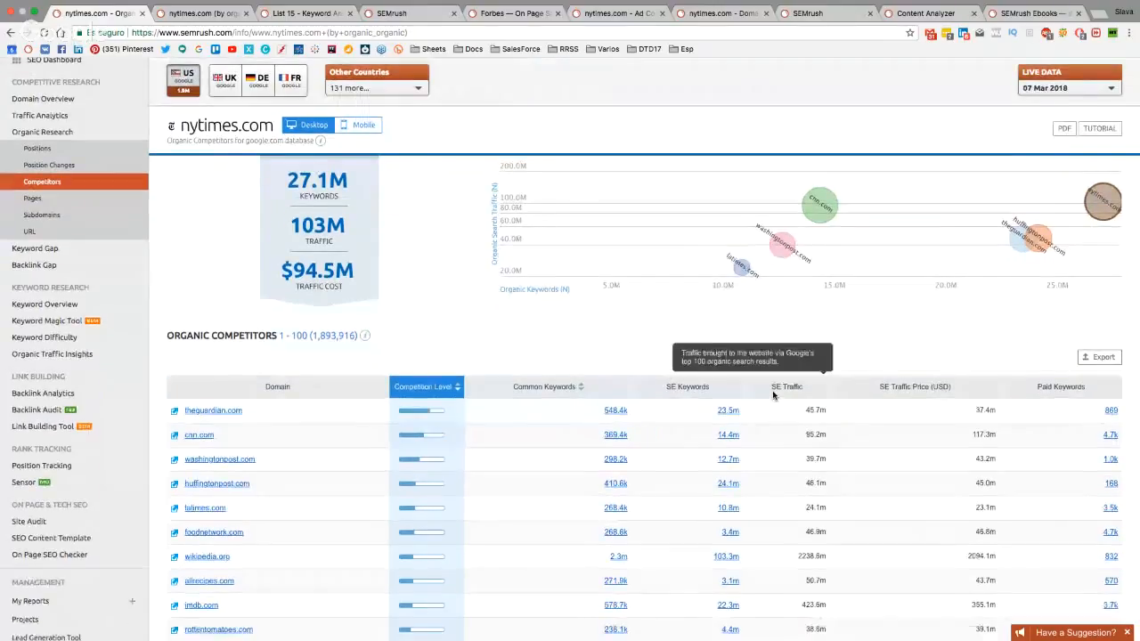
{"action": "scroll", "coordinate": [773, 395], "scroll_direction": "down", "scroll_amount": 1}
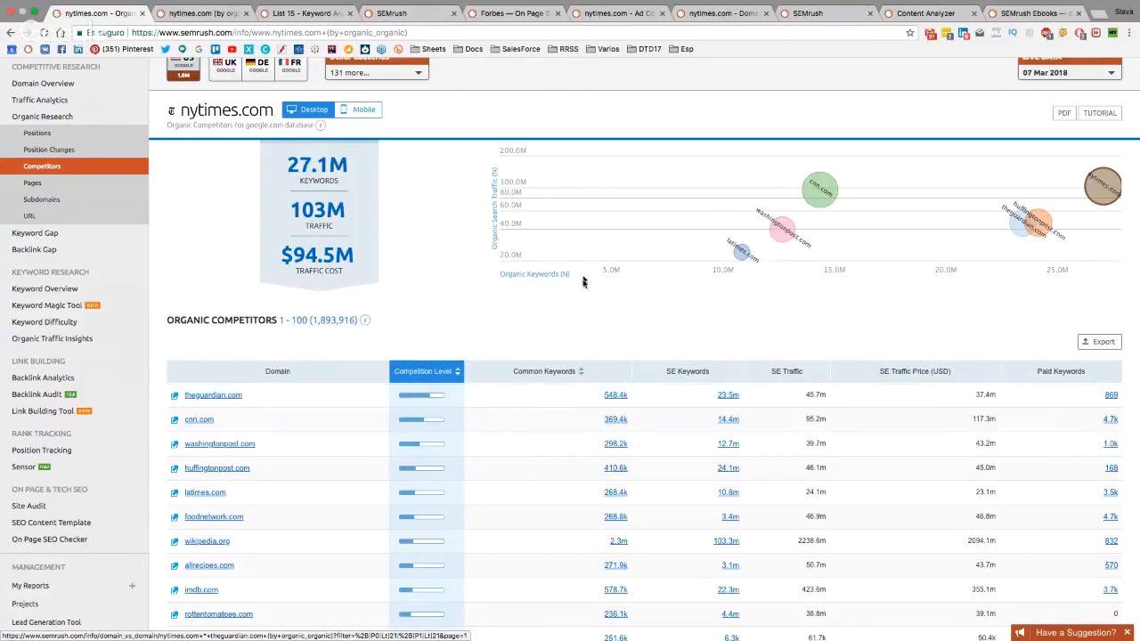
Switch to the Keyword Gap report comparing nytimes.com with forbes.com and examine the domain intersection and keyword table
{"action": "left_click", "coordinate": [192, 8]}
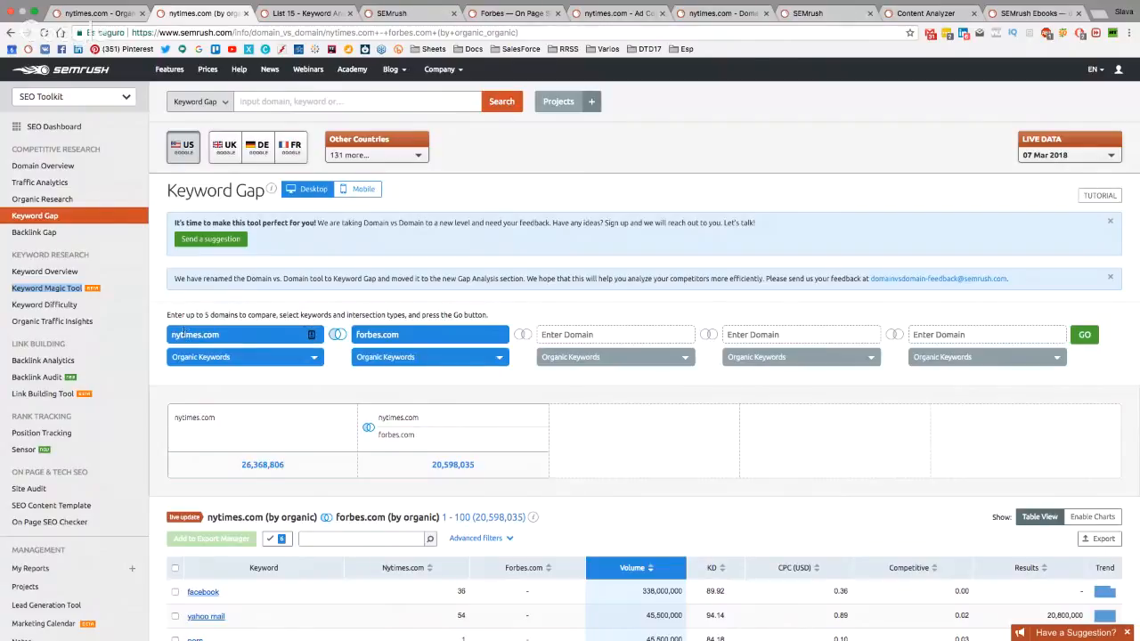
{"action": "mouse_move", "coordinate": [335, 340]}
{"action": "scroll", "coordinate": [1068, 392], "scroll_direction": "down", "scroll_amount": 1}
{"action": "scroll", "coordinate": [992, 394], "scroll_direction": "down", "scroll_amount": 2}
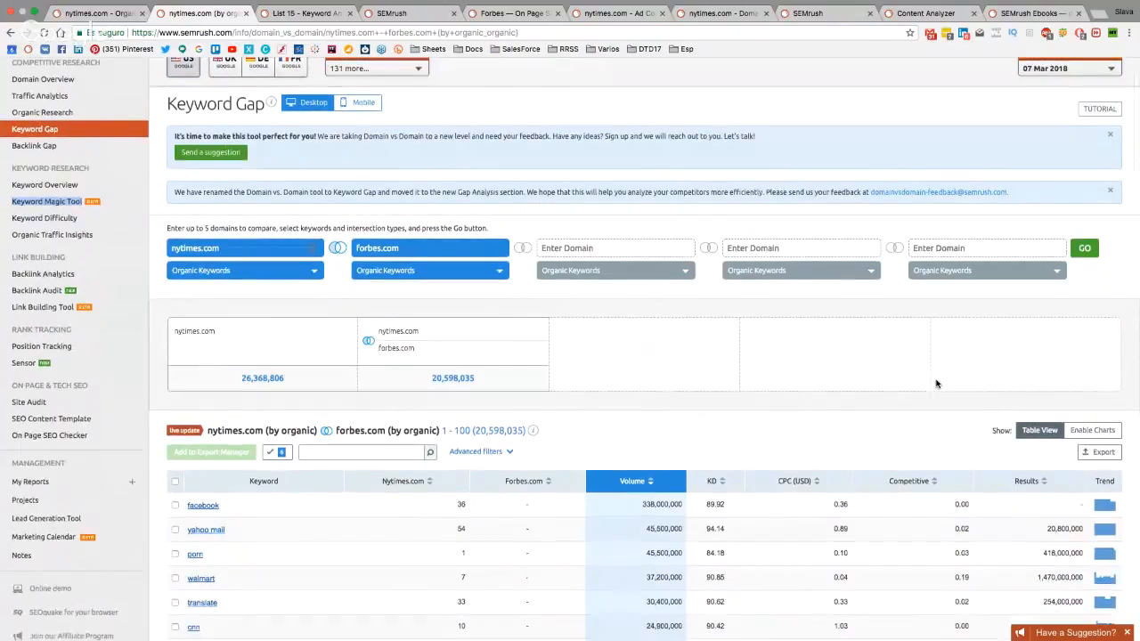
Filter the Keyword Gap table to include only keywords with a nytimes.com organic position less than 11, and review the filtered keywords
{"action": "scroll", "coordinate": [885, 372], "scroll_direction": "down", "scroll_amount": 1}
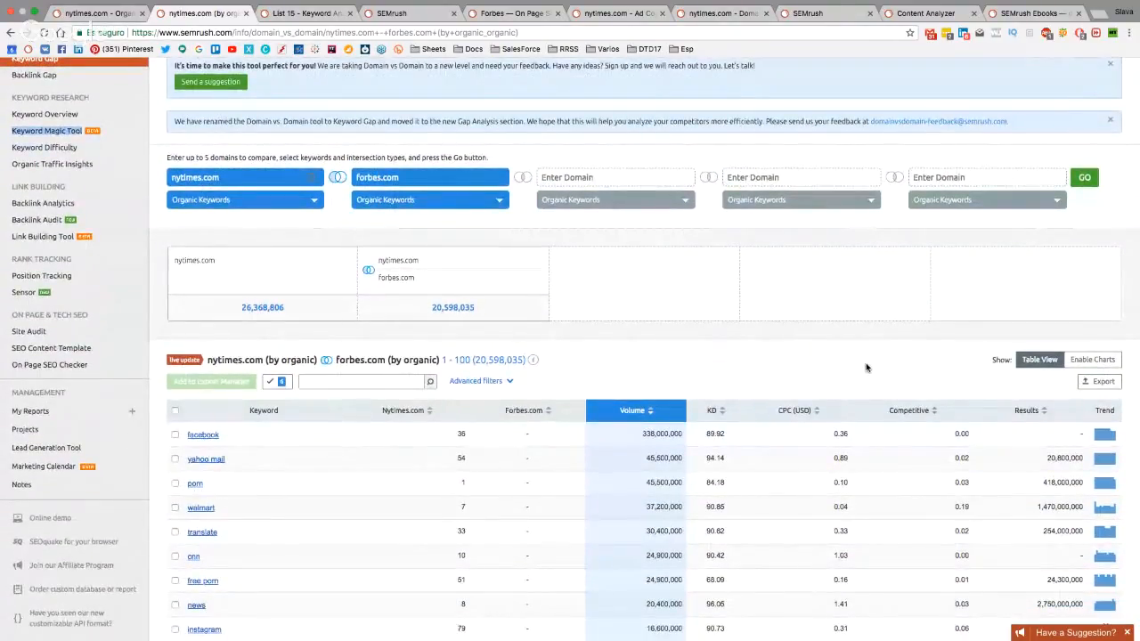
{"action": "scroll", "coordinate": [868, 369], "scroll_direction": "down", "scroll_amount": 1}
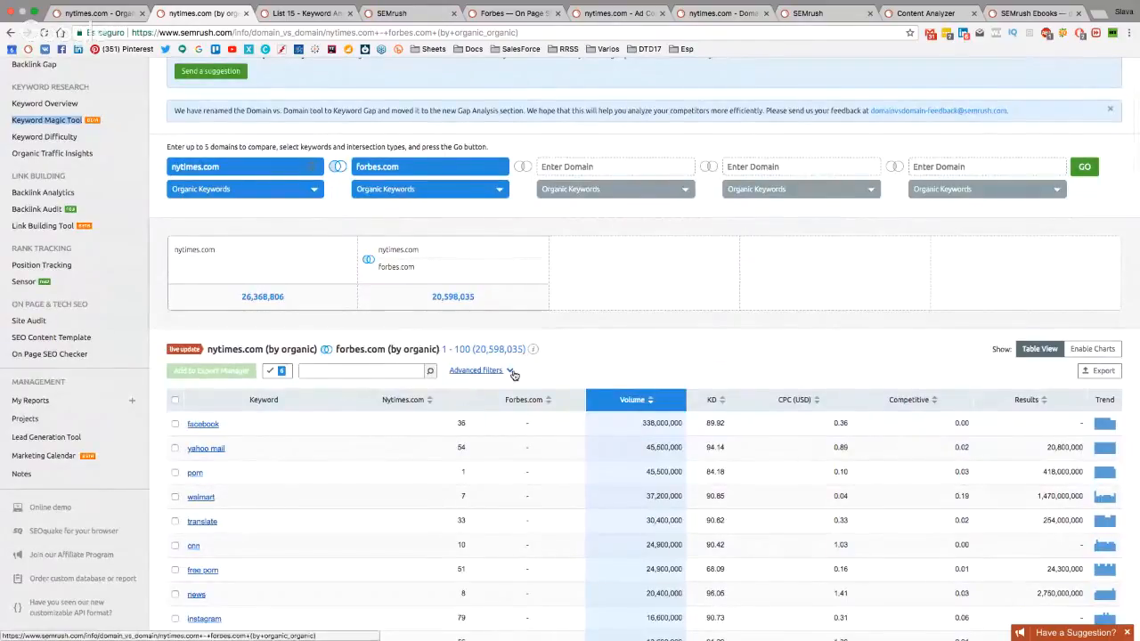
{"action": "left_click", "coordinate": [509, 370]}
{"action": "left_click", "coordinate": [338, 411]}
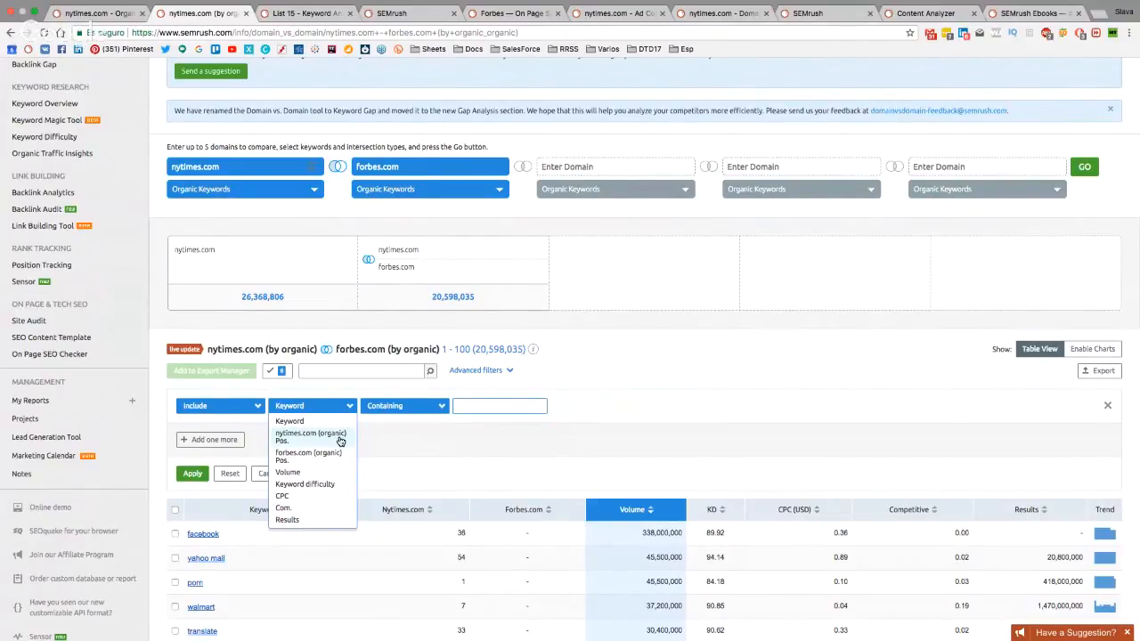
{"action": "left_click", "coordinate": [339, 440]}
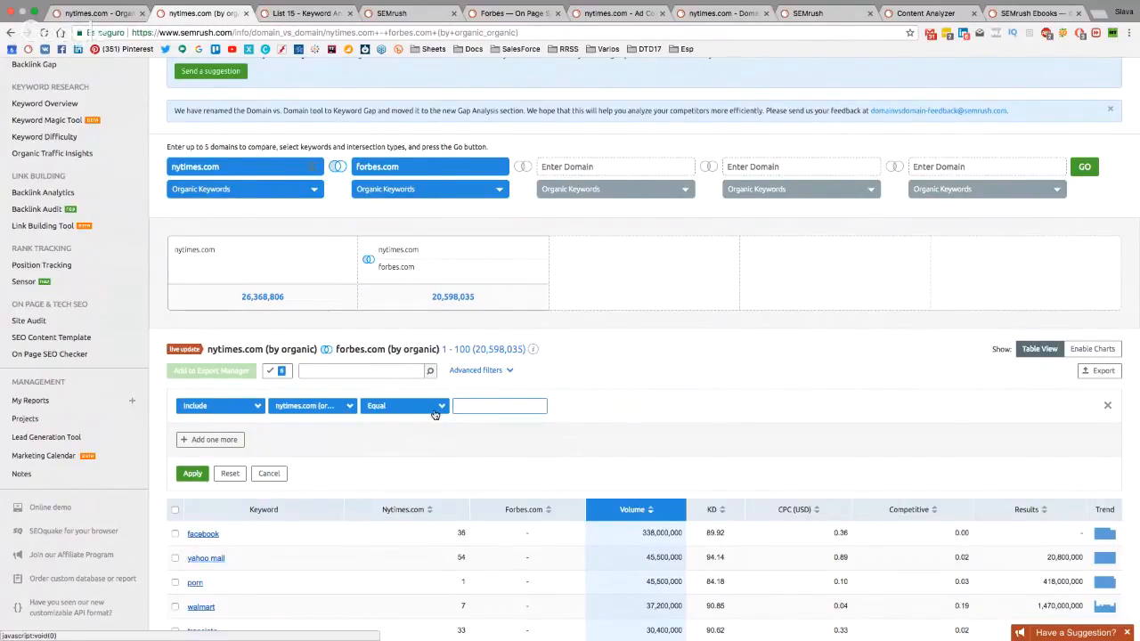
{"action": "left_click", "coordinate": [435, 414]}
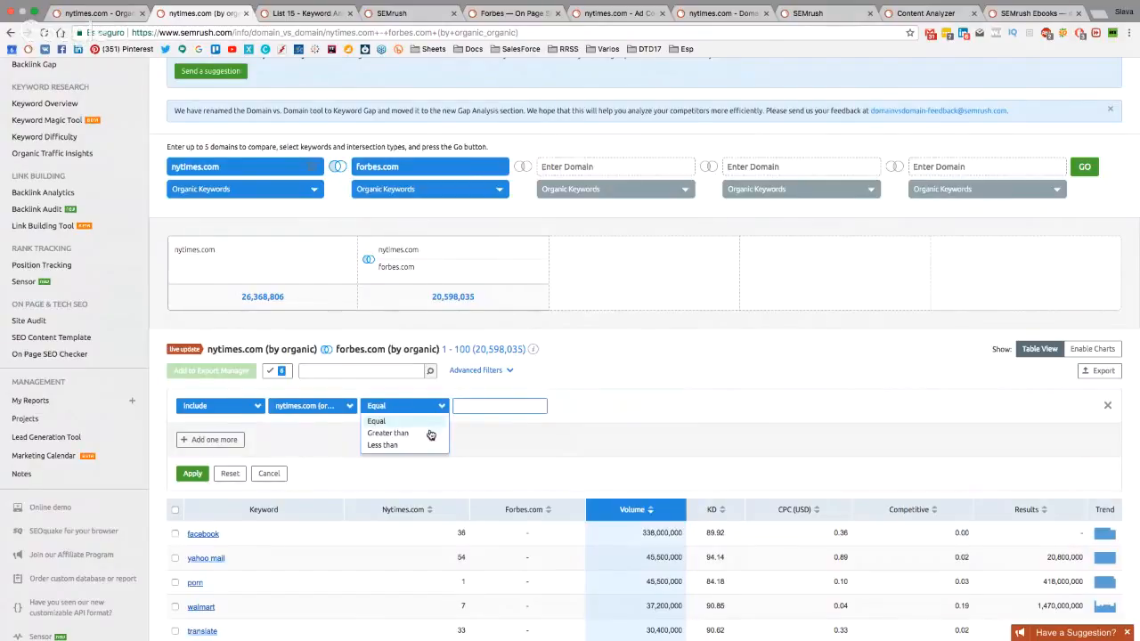
{"action": "left_click", "coordinate": [429, 445]}
{"action": "left_click", "coordinate": [475, 406]}
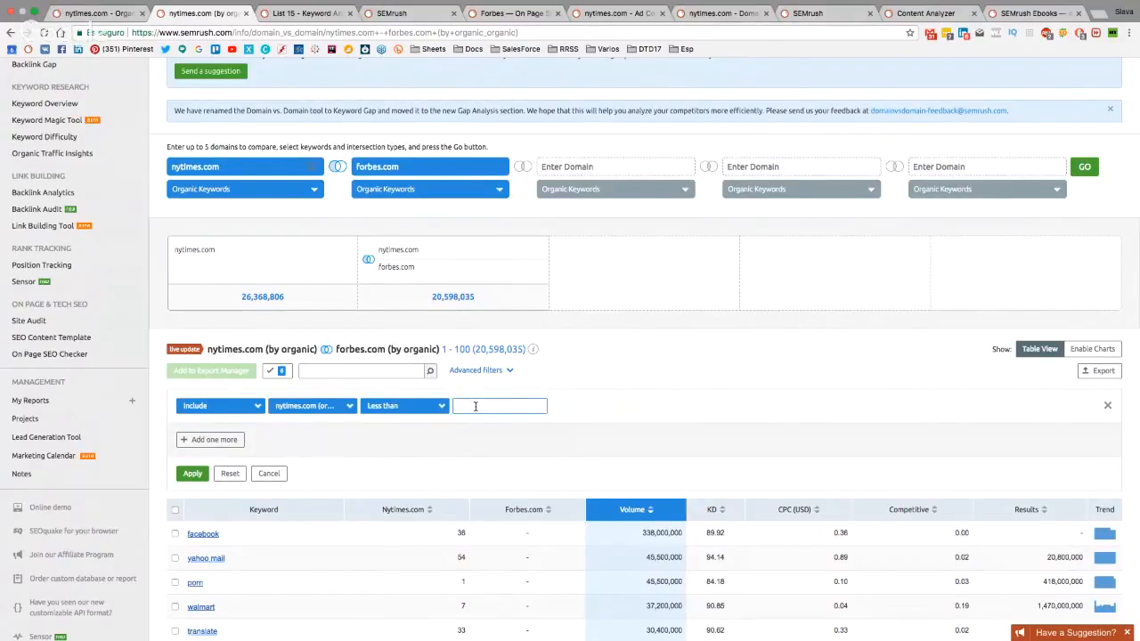
{"action": "type", "text": "11"}
{"action": "left_click", "coordinate": [192, 472]}
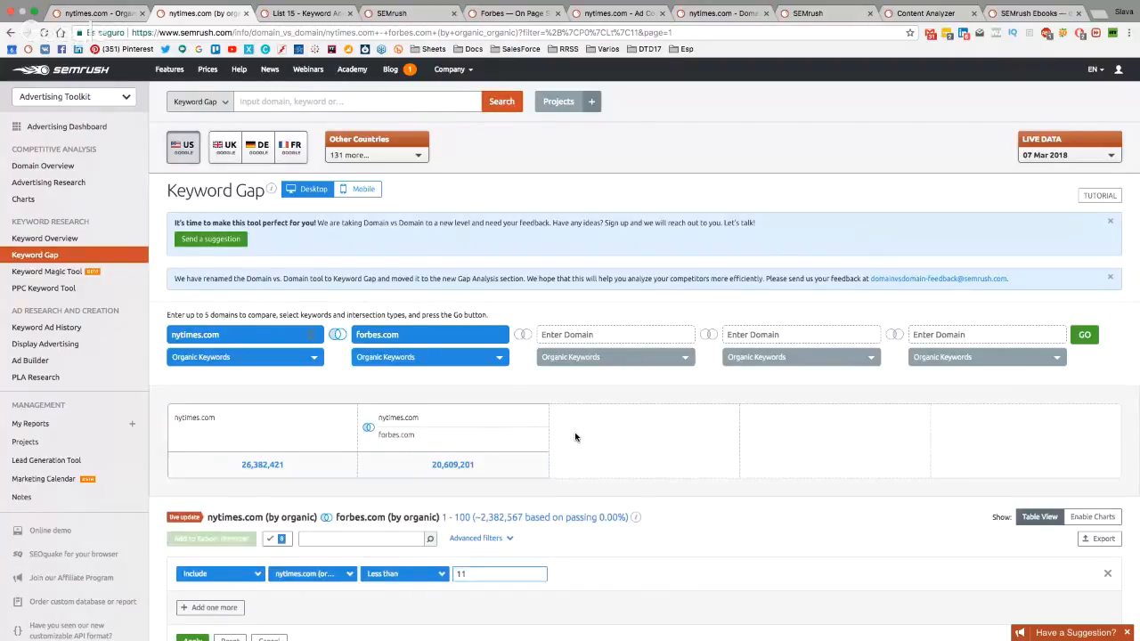
{"action": "scroll", "coordinate": [781, 259], "scroll_direction": "down", "scroll_amount": 5}
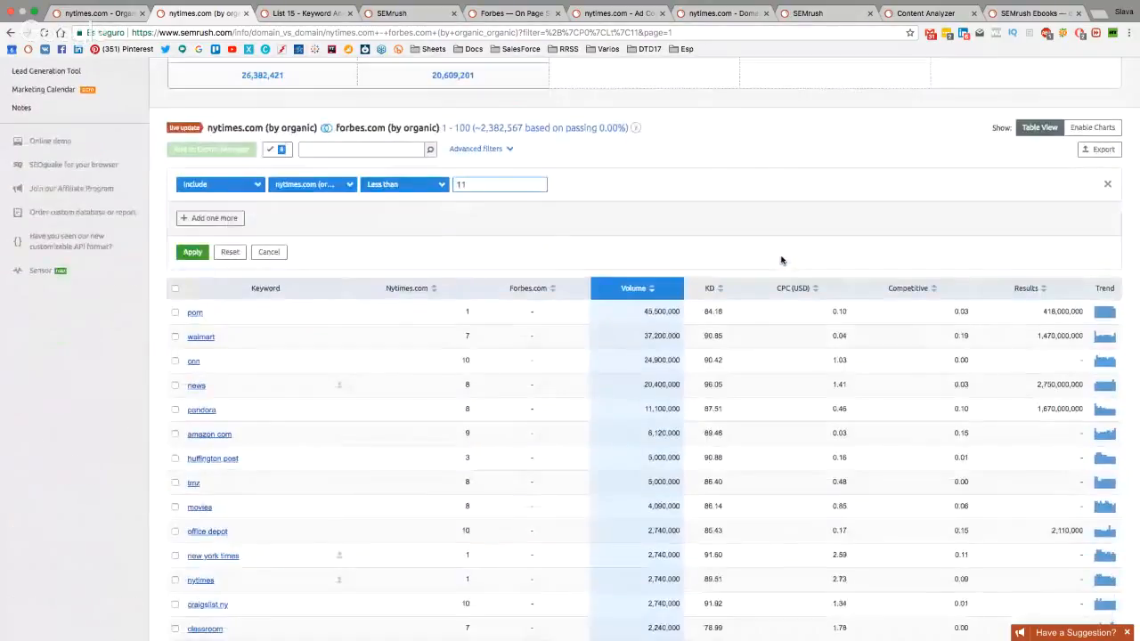
{"action": "scroll", "coordinate": [781, 259], "scroll_direction": "up", "scroll_amount": 5}
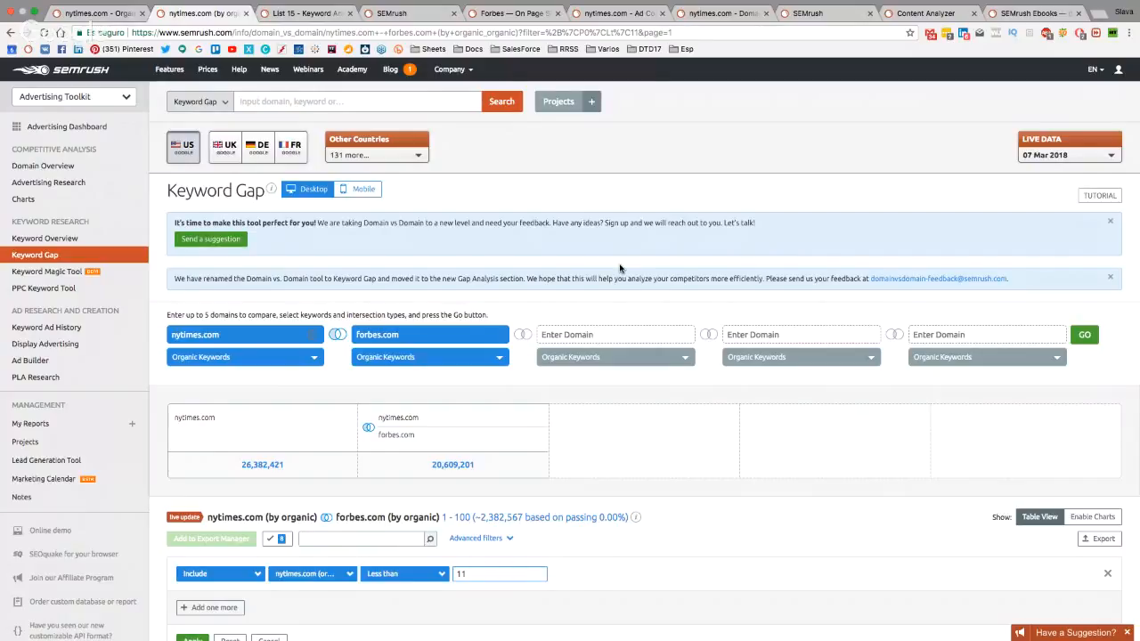
Search the Keyword Magic Tool for the seed keyword "top startups" in the US database
{"action": "left_click", "coordinate": [57, 277]}
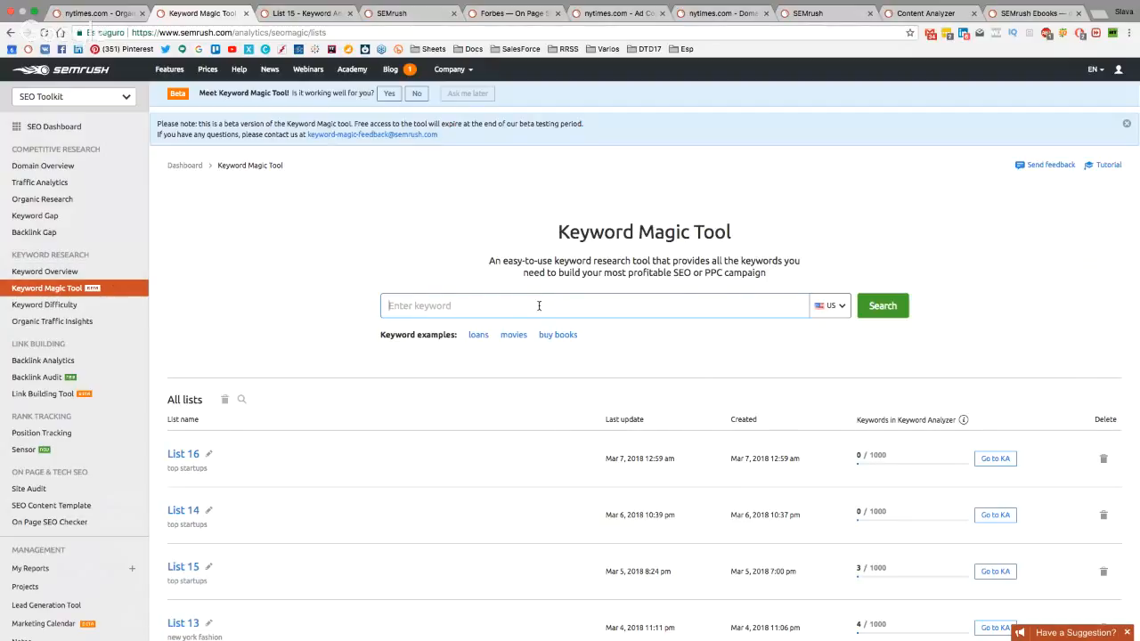
{"action": "type", "text": "top startups"}
{"action": "key", "text": "Return"}
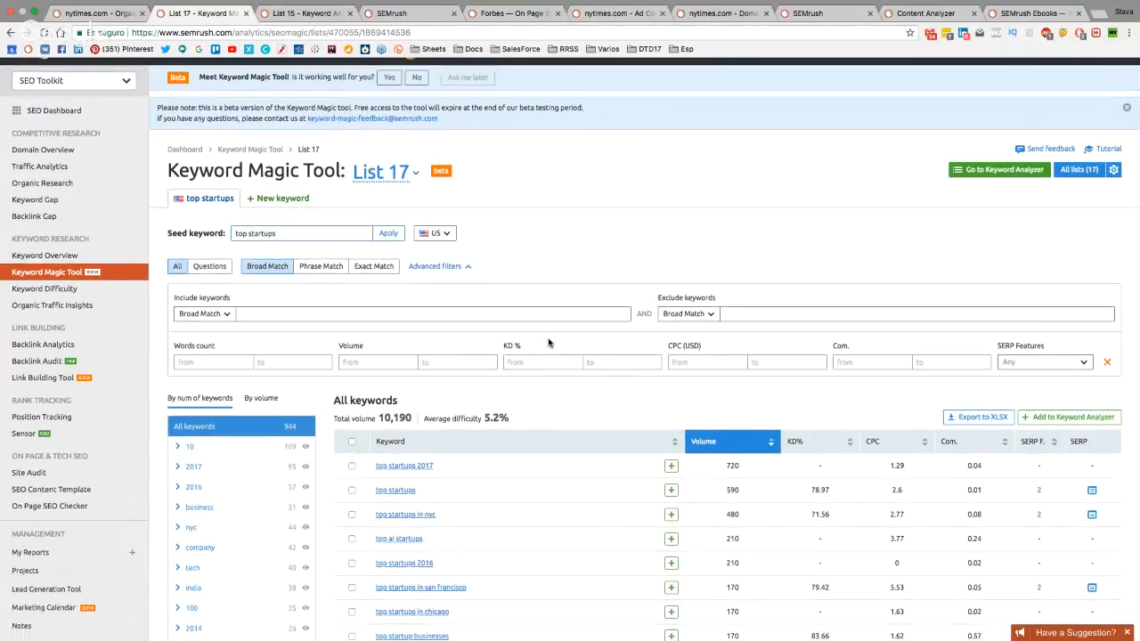
Expand the nyc keyword group and show the keywords of its 2017 subgroup
{"action": "scroll", "coordinate": [548, 342], "scroll_direction": "down", "scroll_amount": 1}
{"action": "scroll", "coordinate": [548, 342], "scroll_direction": "down", "scroll_amount": 1}
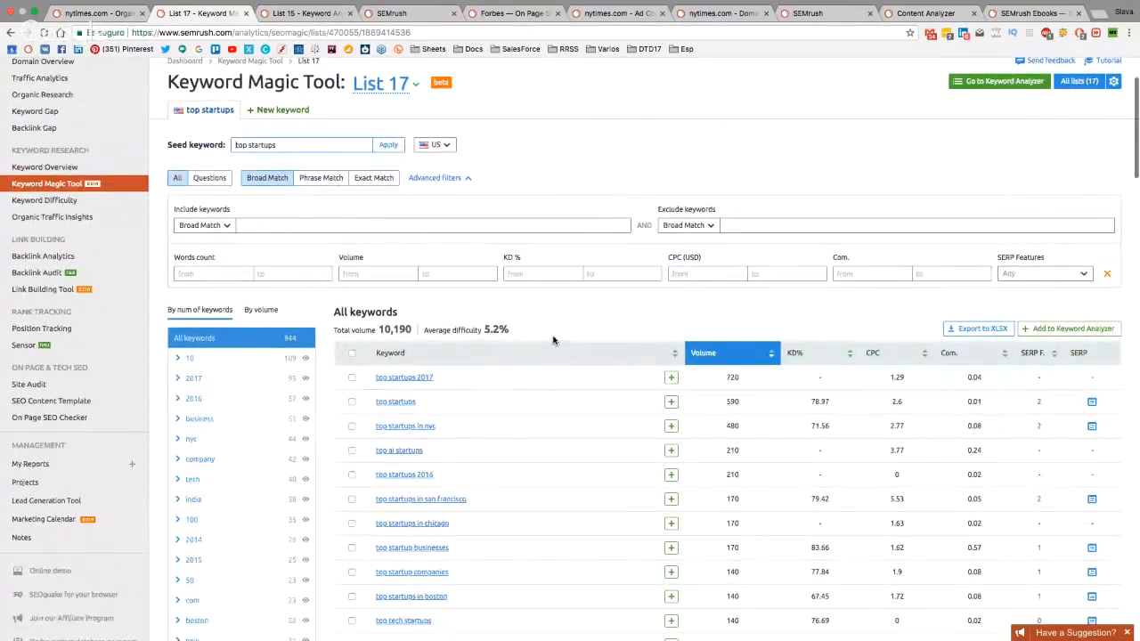
{"action": "scroll", "coordinate": [553, 340], "scroll_direction": "down", "scroll_amount": 1}
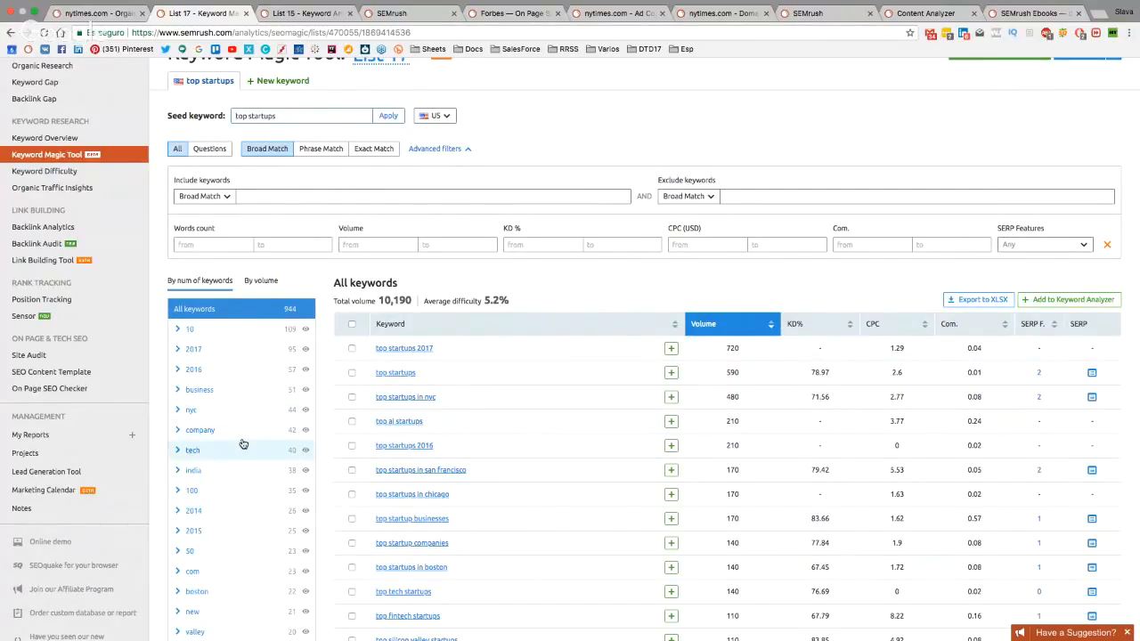
{"action": "left_click", "coordinate": [178, 410]}
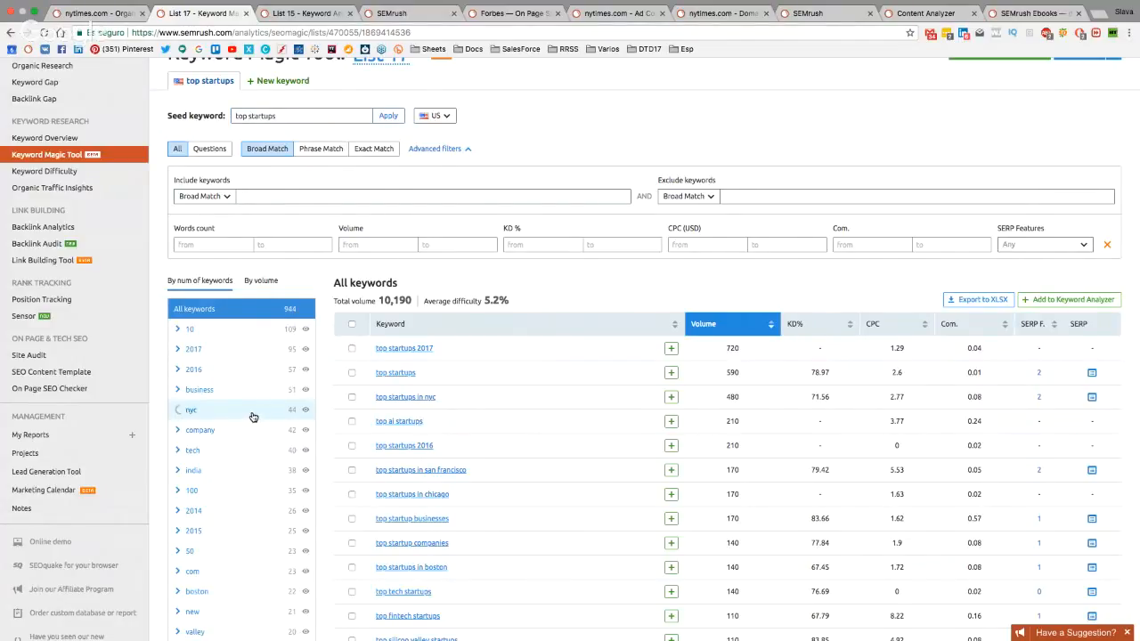
{"action": "scroll", "coordinate": [253, 418], "scroll_direction": "down", "scroll_amount": 1}
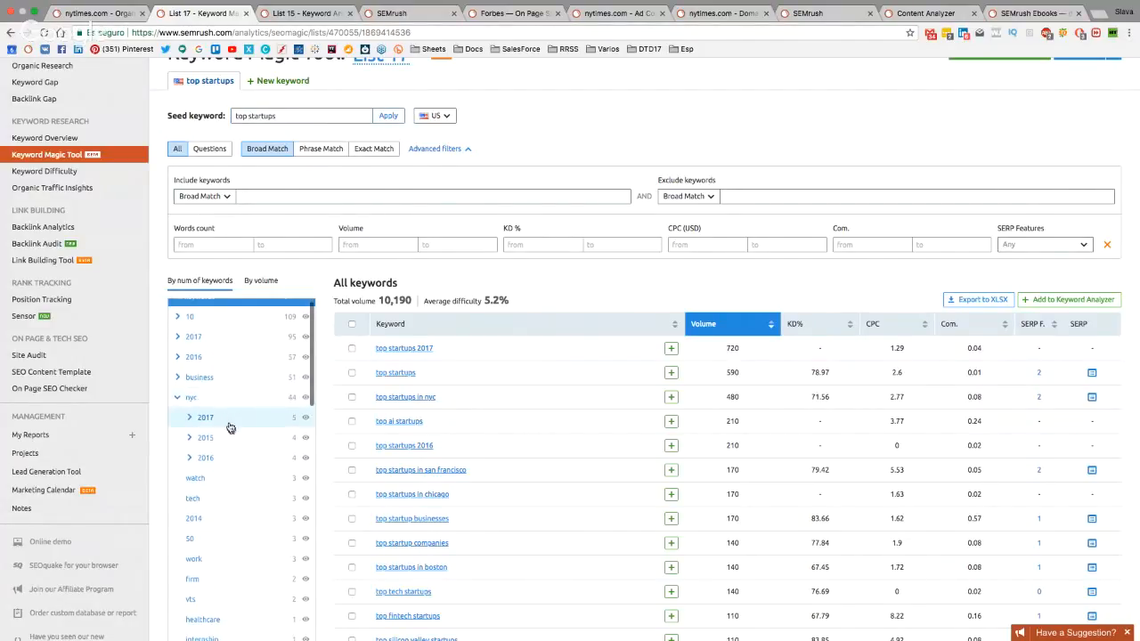
{"action": "left_click", "coordinate": [235, 420]}
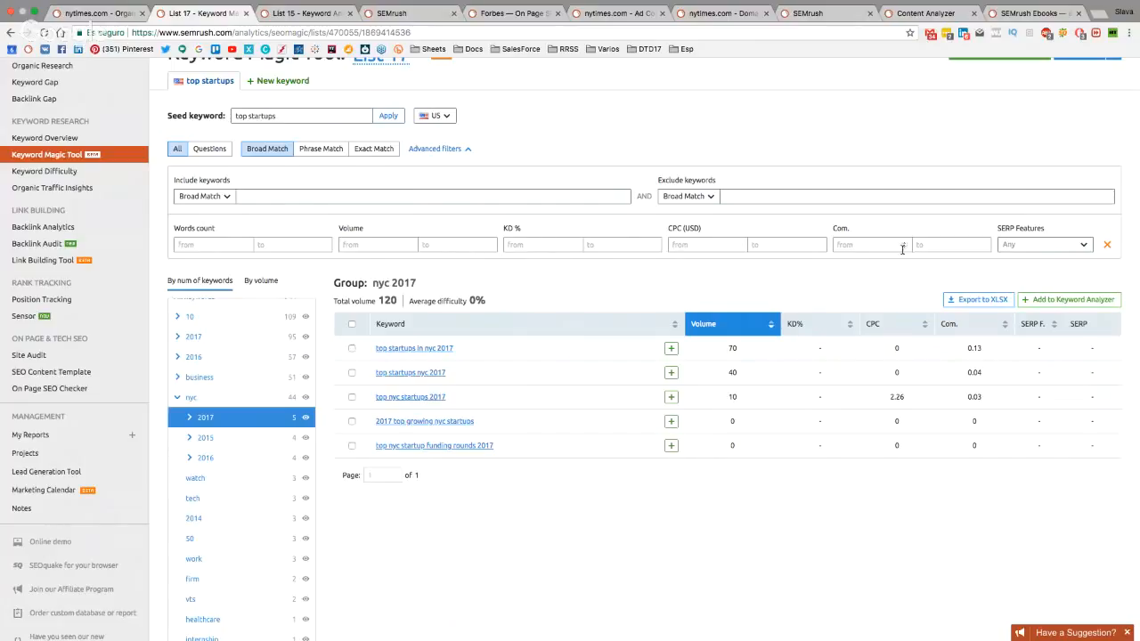
View the SERP Features filter options, and show only question keywords before returning to all keywords
{"action": "left_click", "coordinate": [1061, 254]}
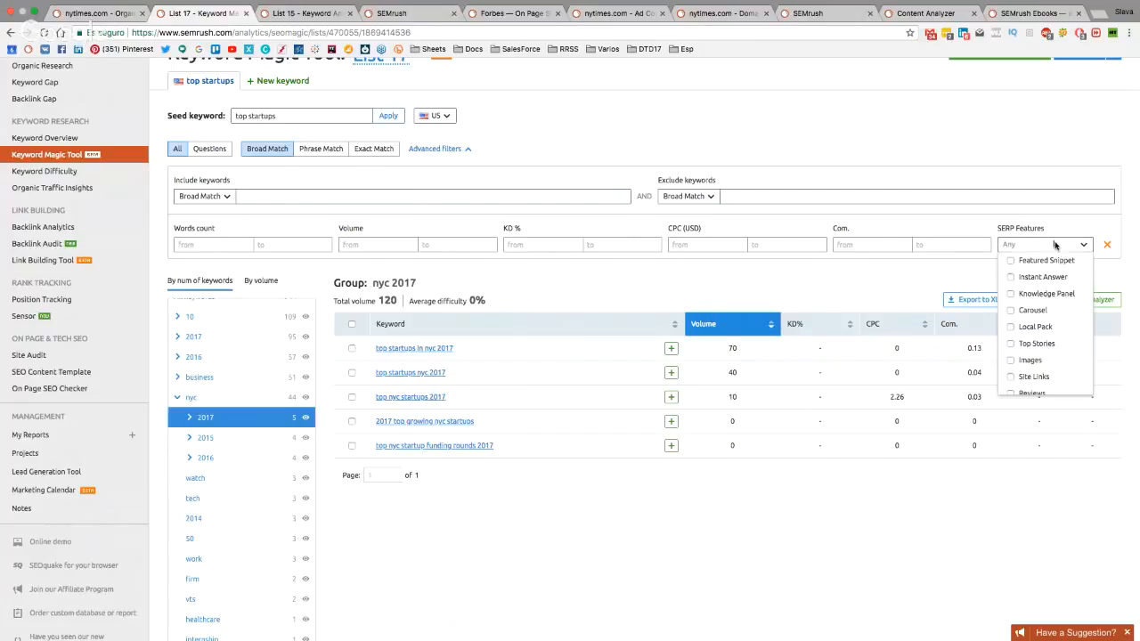
{"action": "left_click", "coordinate": [1064, 231]}
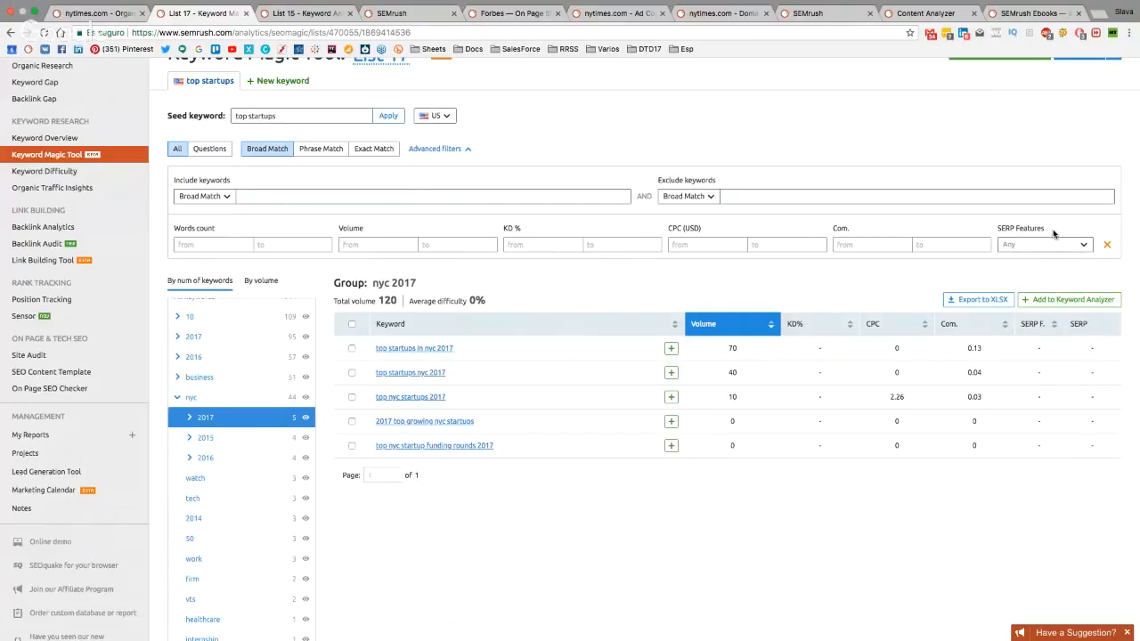
{"action": "left_click", "coordinate": [209, 149]}
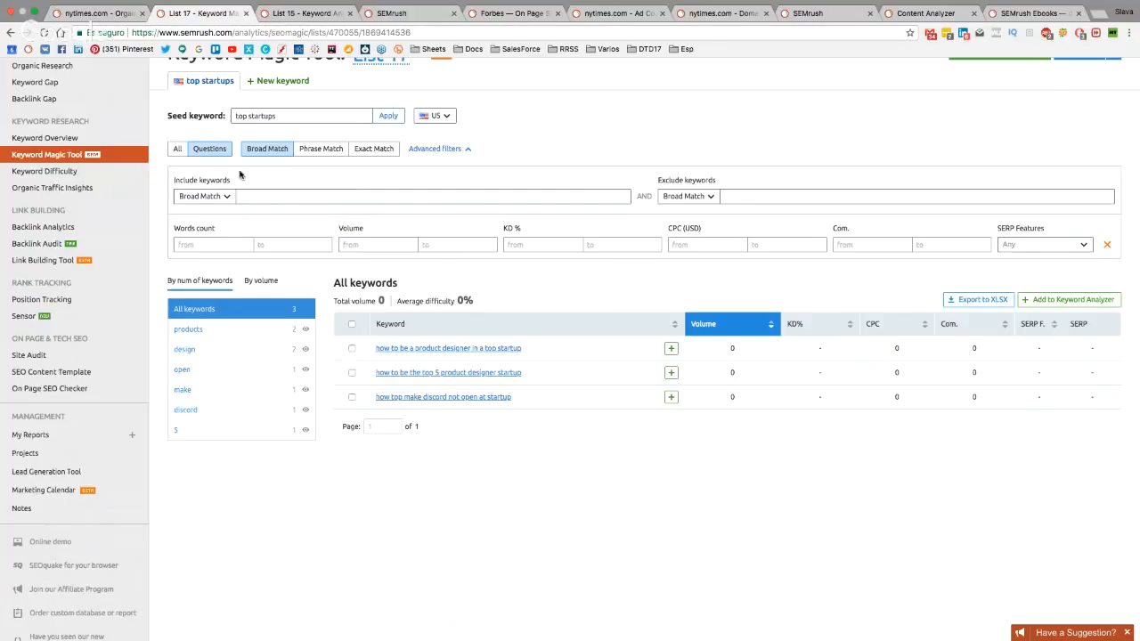
{"action": "left_click", "coordinate": [176, 152]}
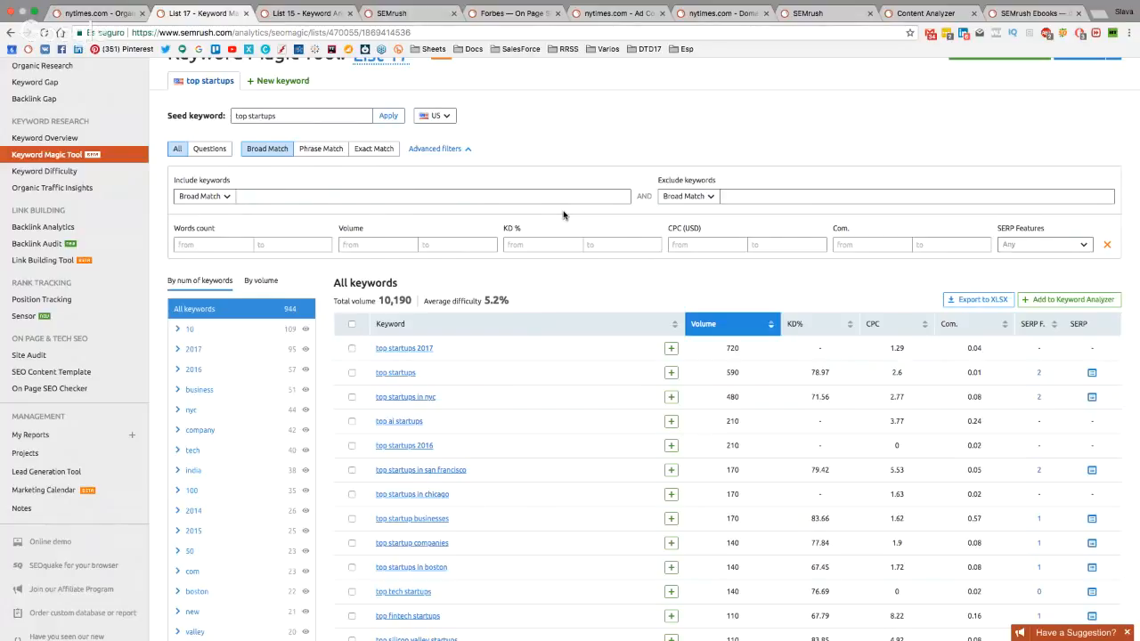
Select the keywords top startups 2017, top startups and top startups in nyc, and open the options for adding them to the Keyword Analyzer
{"action": "scroll", "coordinate": [563, 216], "scroll_direction": "down", "scroll_amount": 3}
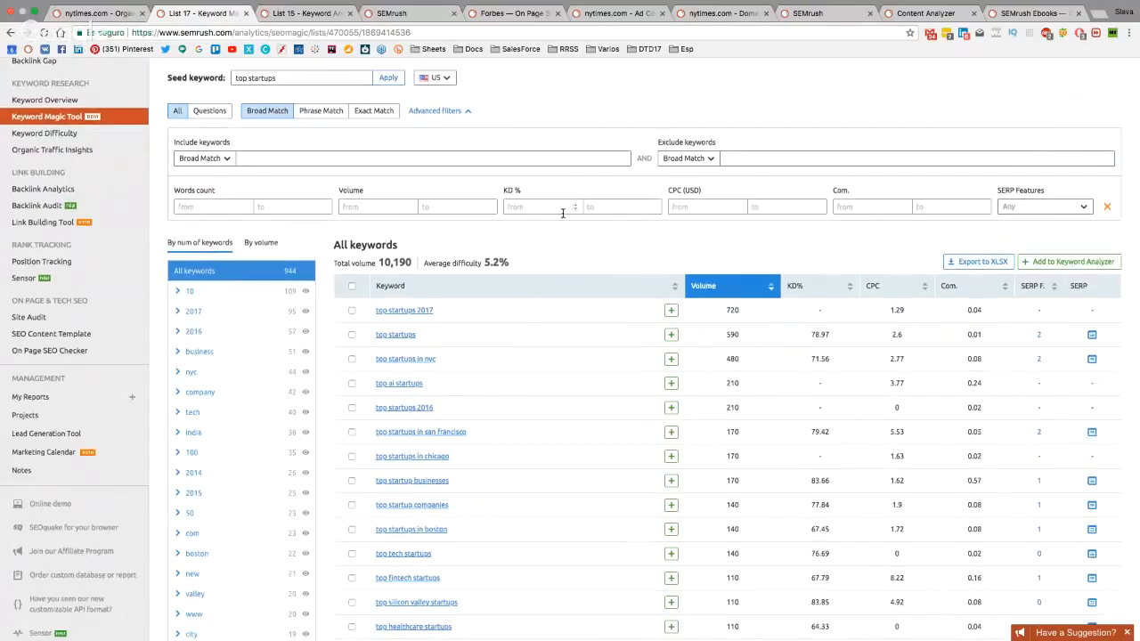
{"action": "left_click", "coordinate": [352, 281]}
{"action": "left_click", "coordinate": [352, 305]}
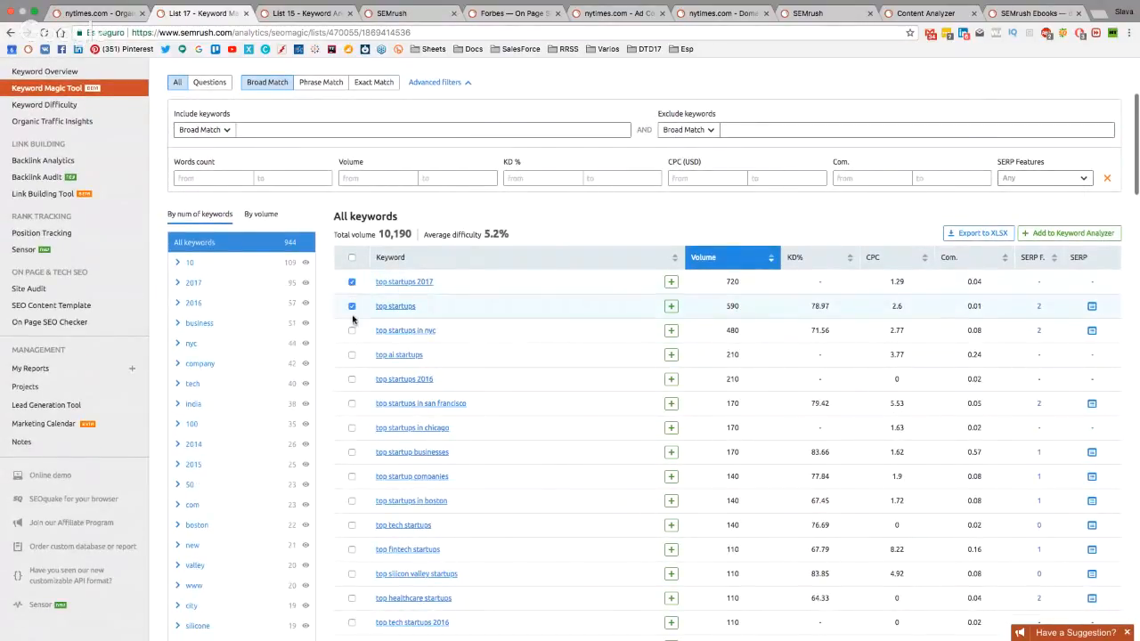
{"action": "left_click", "coordinate": [351, 330]}
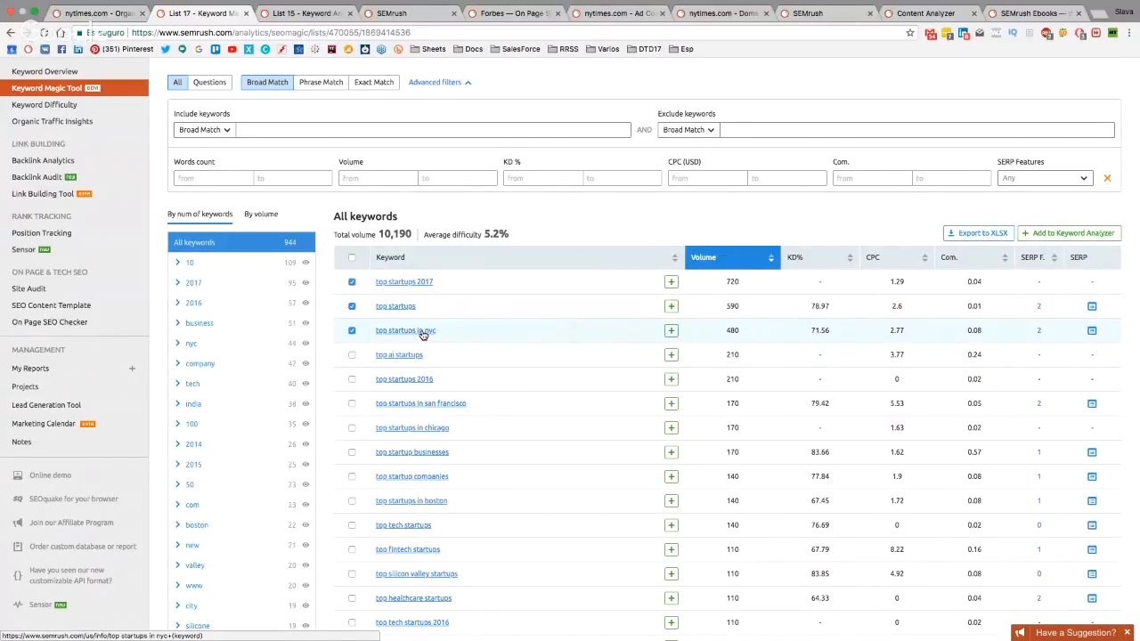
{"action": "scroll", "coordinate": [422, 333], "scroll_direction": "up", "scroll_amount": 5}
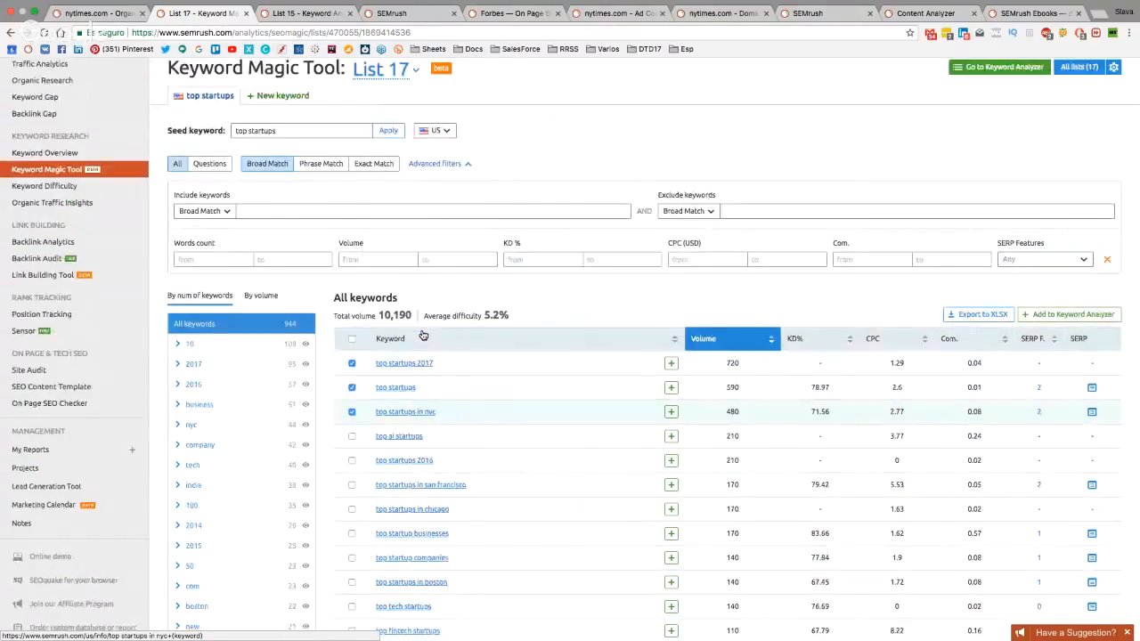
{"action": "scroll", "coordinate": [422, 333], "scroll_direction": "down", "scroll_amount": 1}
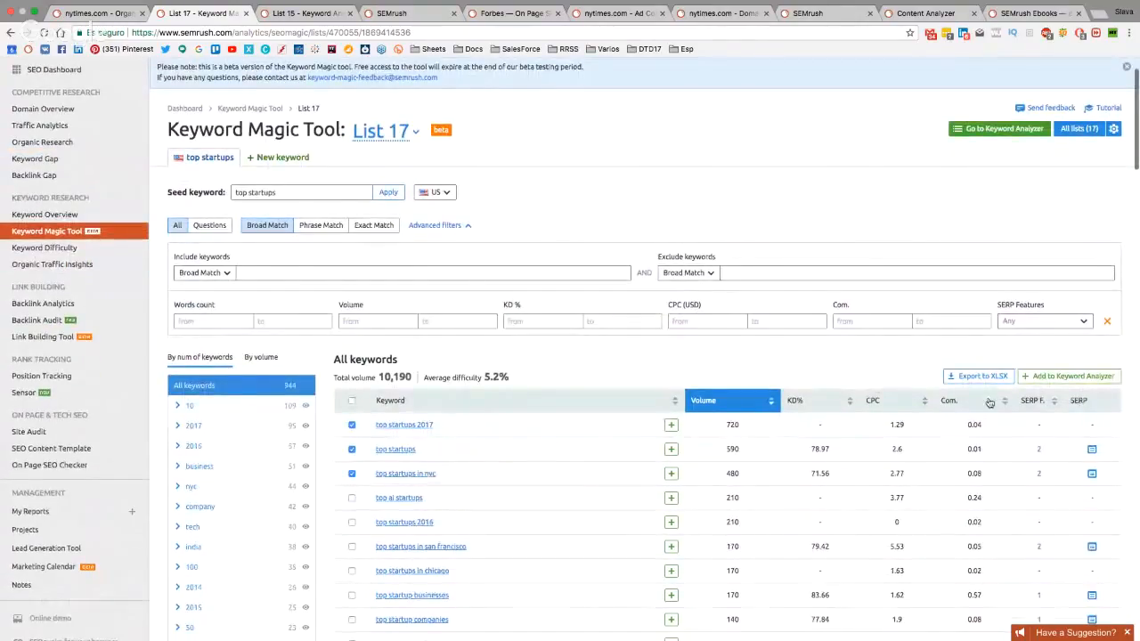
{"action": "left_click", "coordinate": [1033, 381]}
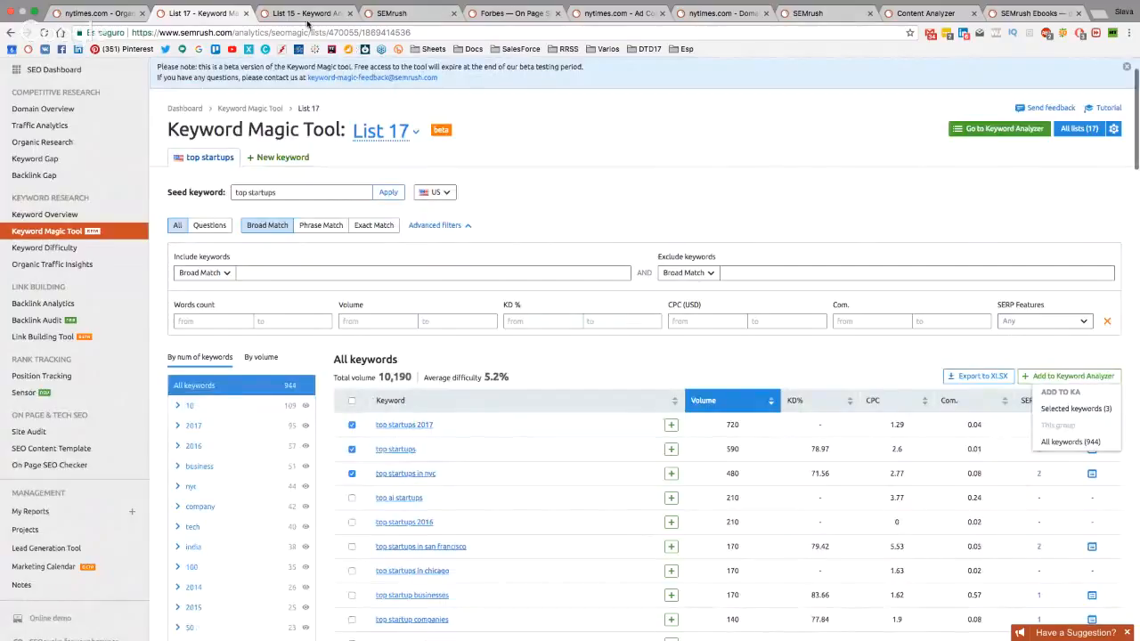
In the Keyword Analyzer for List 15, view the top competitors for "top startups 2017" and the options for sending keywords to other tools
{"action": "left_click", "coordinate": [307, 15]}
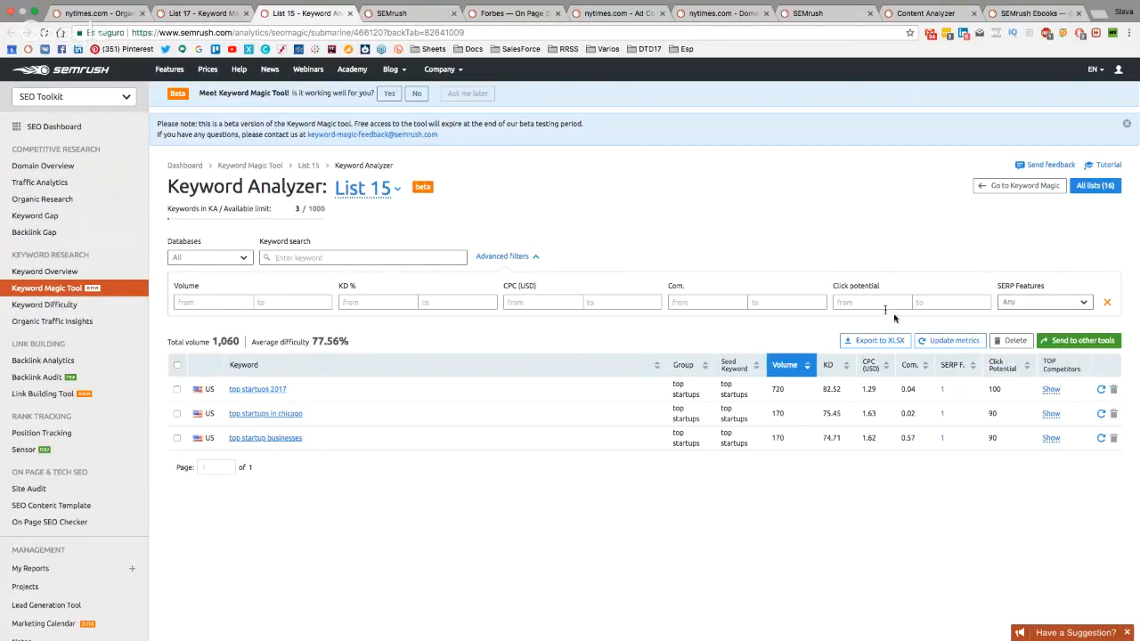
{"action": "left_click", "coordinate": [1055, 392]}
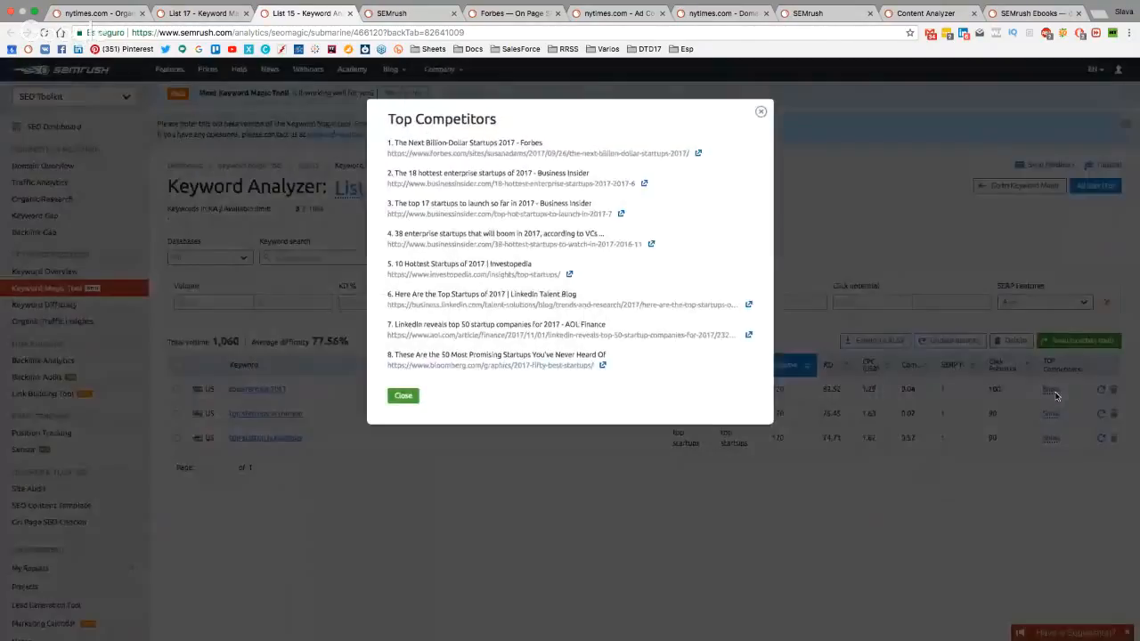
{"action": "left_click", "coordinate": [760, 111]}
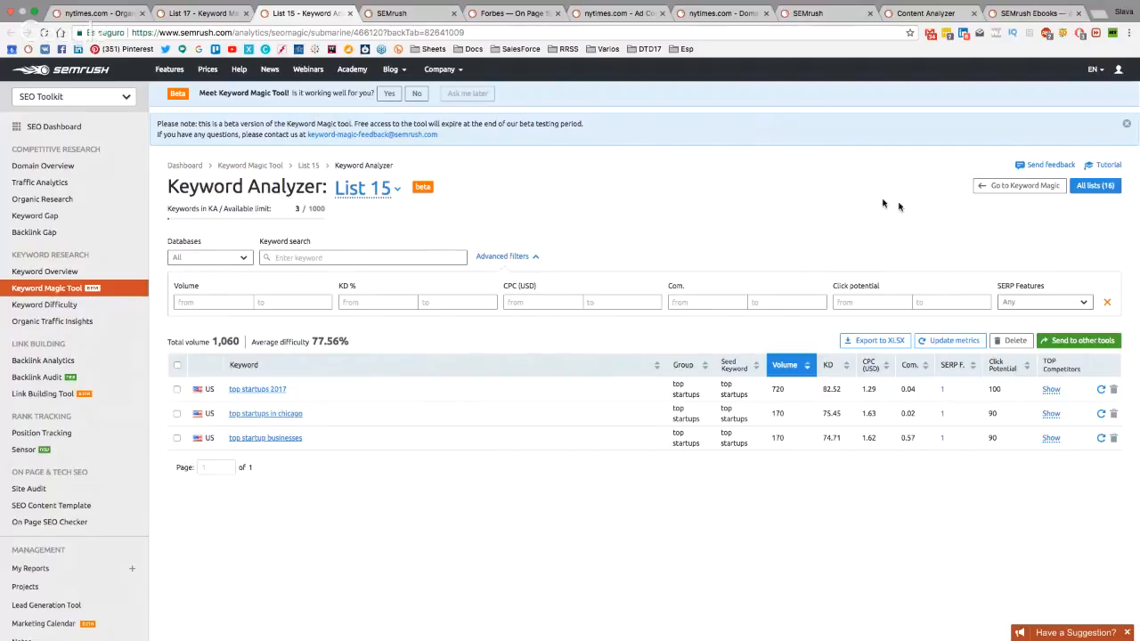
{"action": "left_click", "coordinate": [1092, 347]}
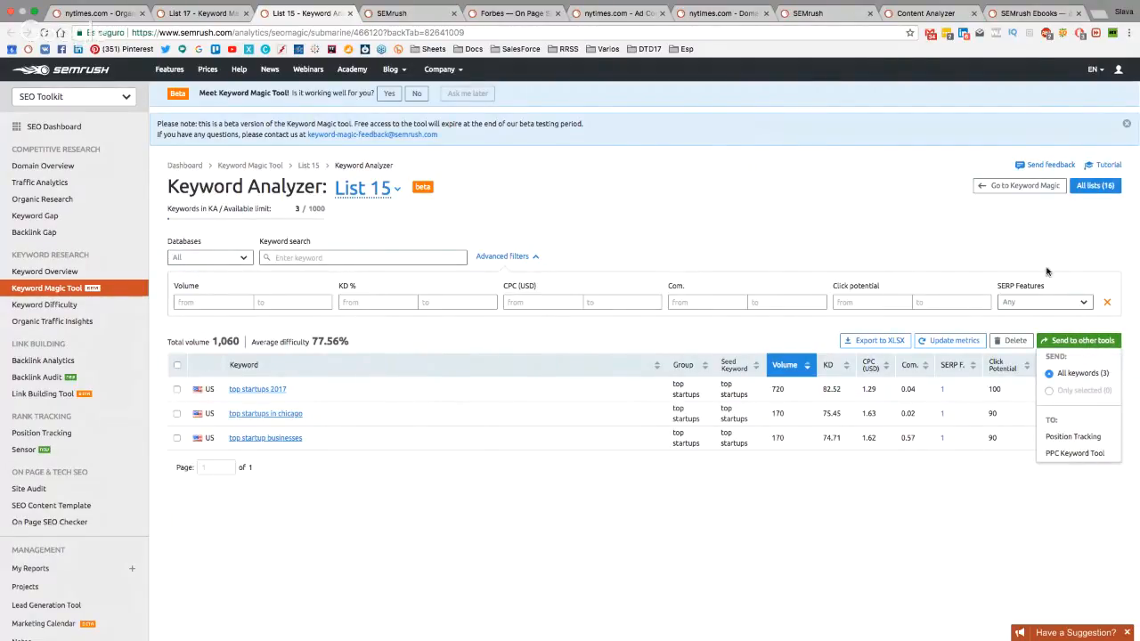
{"action": "left_click", "coordinate": [1023, 249]}
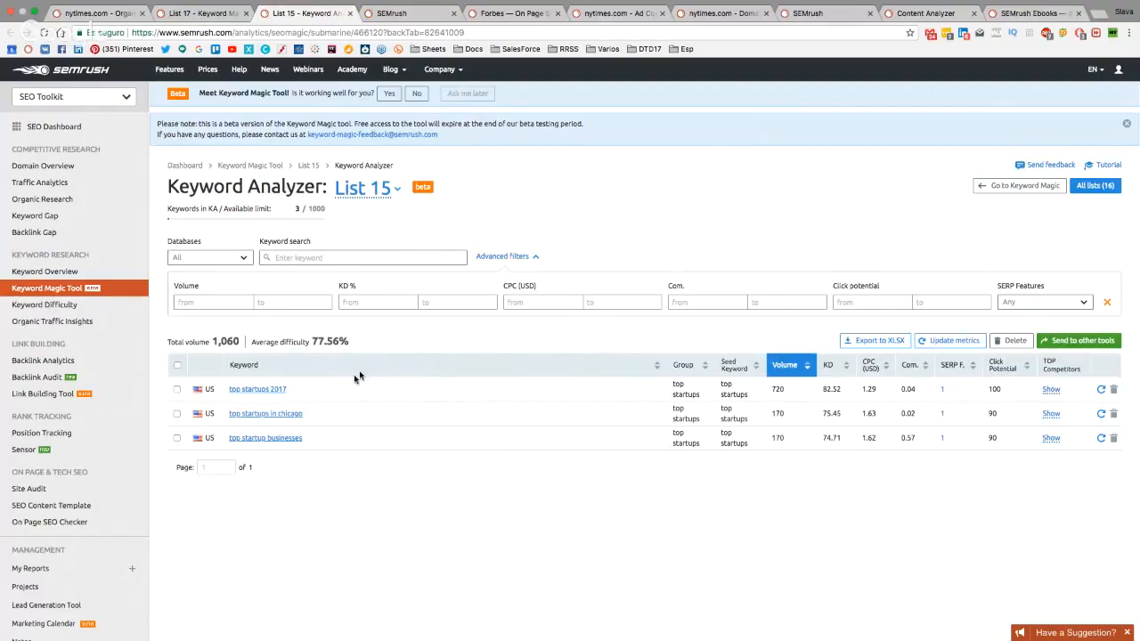
Open the Forbes project in Position Tracking and examine its tracked devices and locations and its rankings overview
{"action": "left_click", "coordinate": [75, 434]}
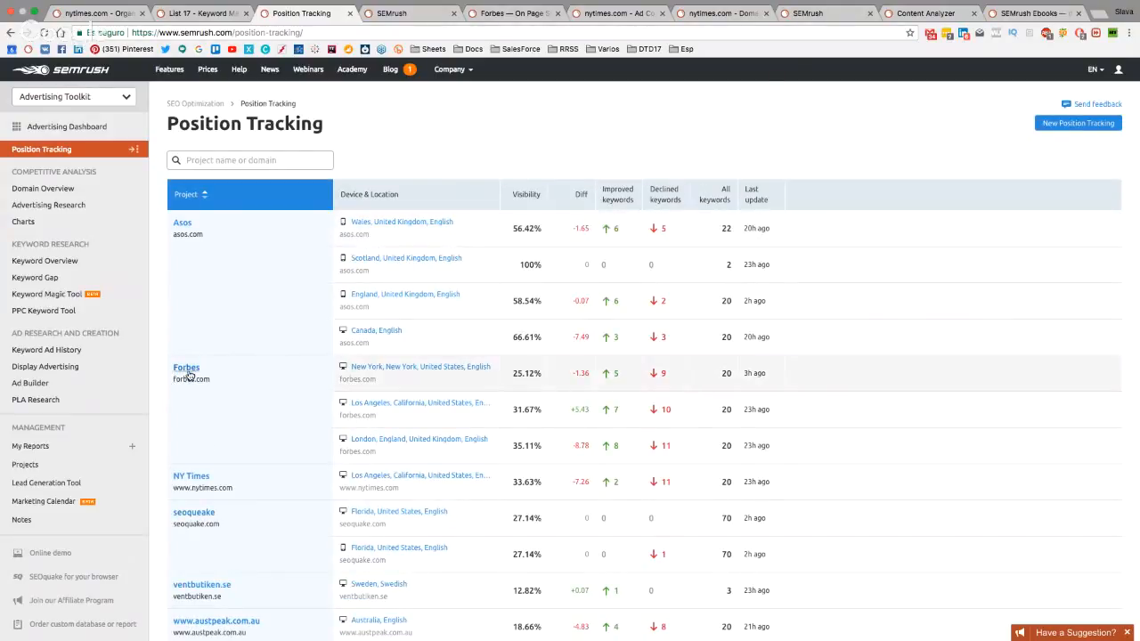
{"action": "left_click", "coordinate": [190, 374]}
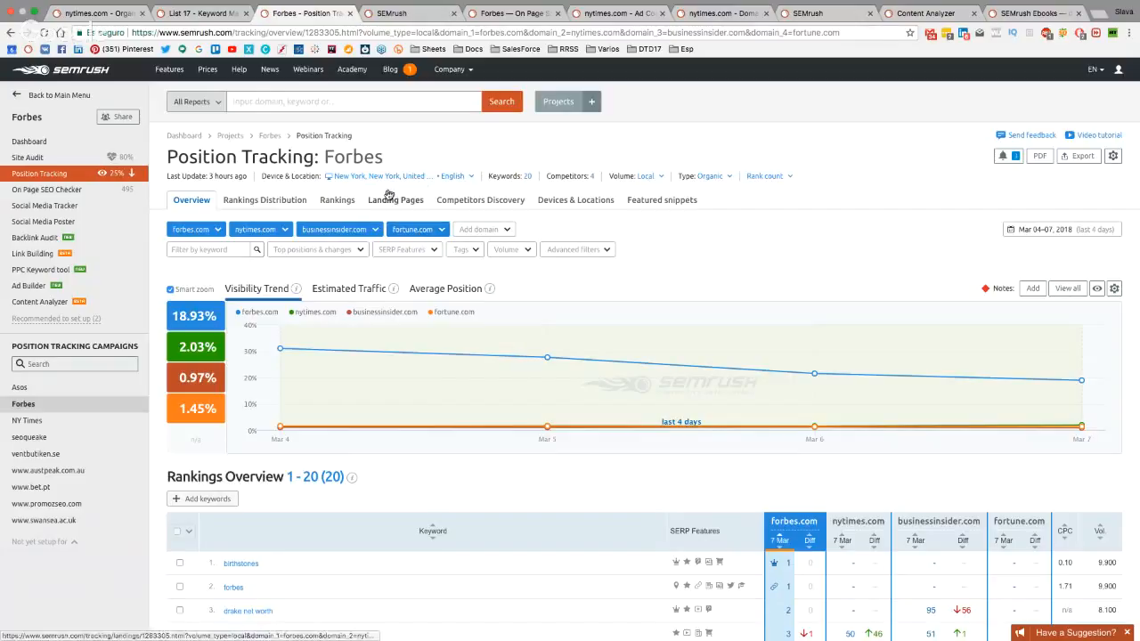
{"action": "left_click", "coordinate": [473, 177]}
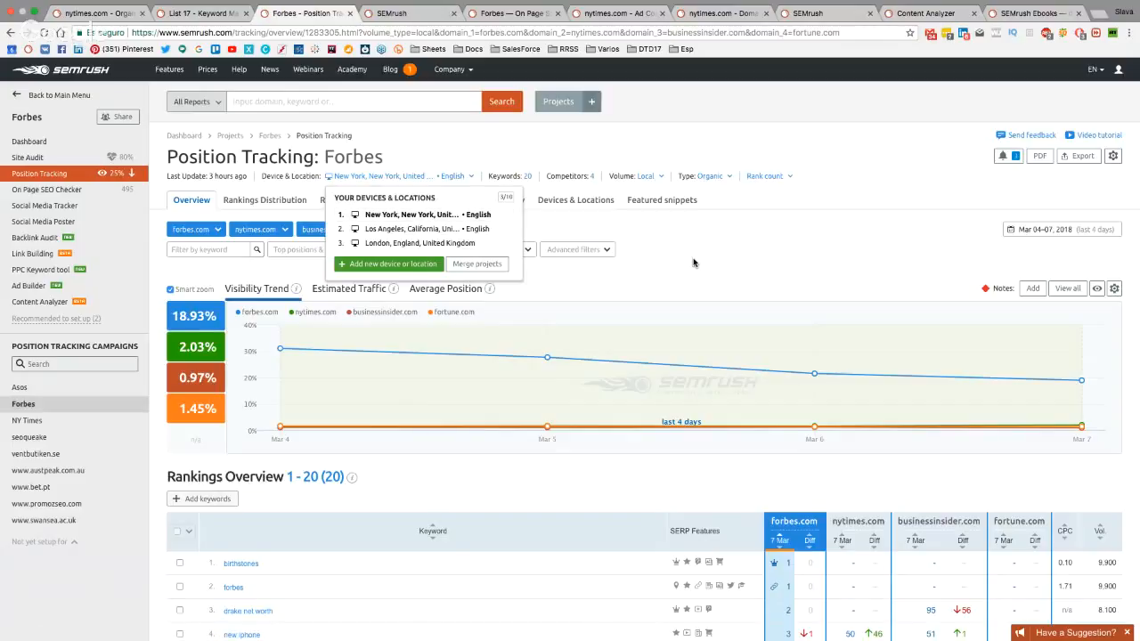
{"action": "scroll", "coordinate": [694, 262], "scroll_direction": "down", "scroll_amount": 3}
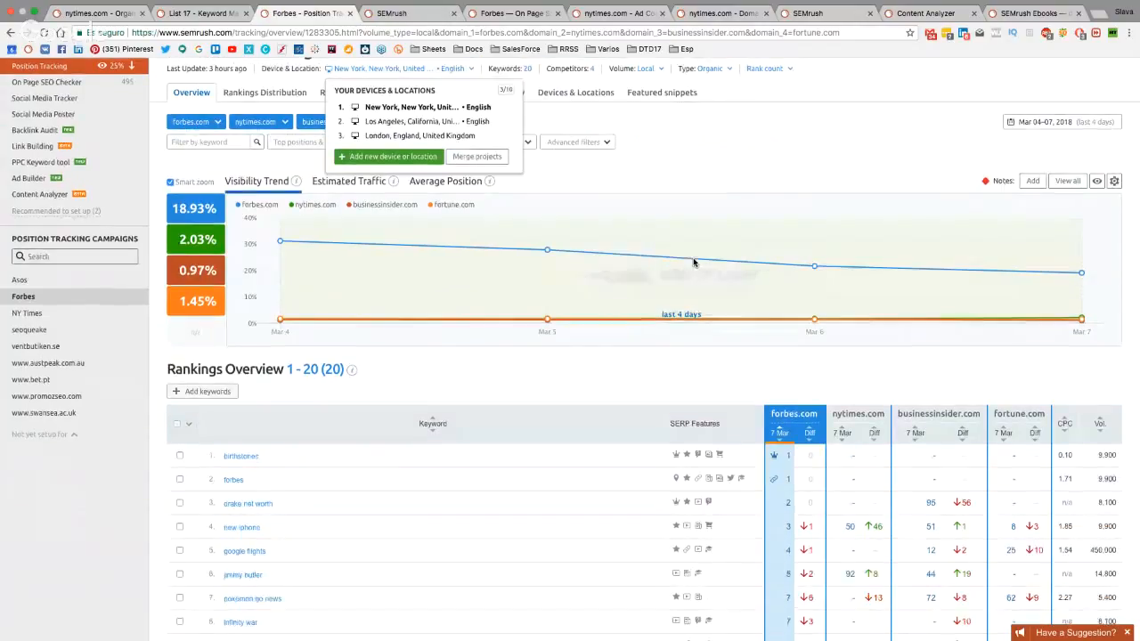
Examine the visibility trend and rankings for Forbes in Position Tracking, and view the date range options without changing the period
{"action": "scroll", "coordinate": [694, 263], "scroll_direction": "down", "scroll_amount": 2}
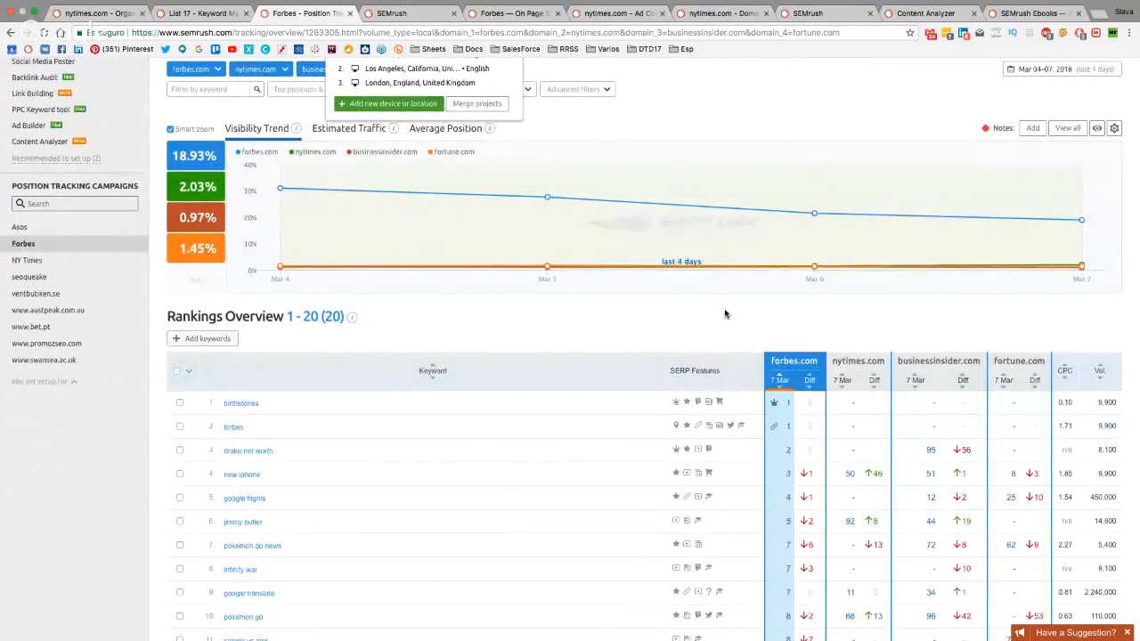
{"action": "scroll", "coordinate": [724, 313], "scroll_direction": "up", "scroll_amount": 3}
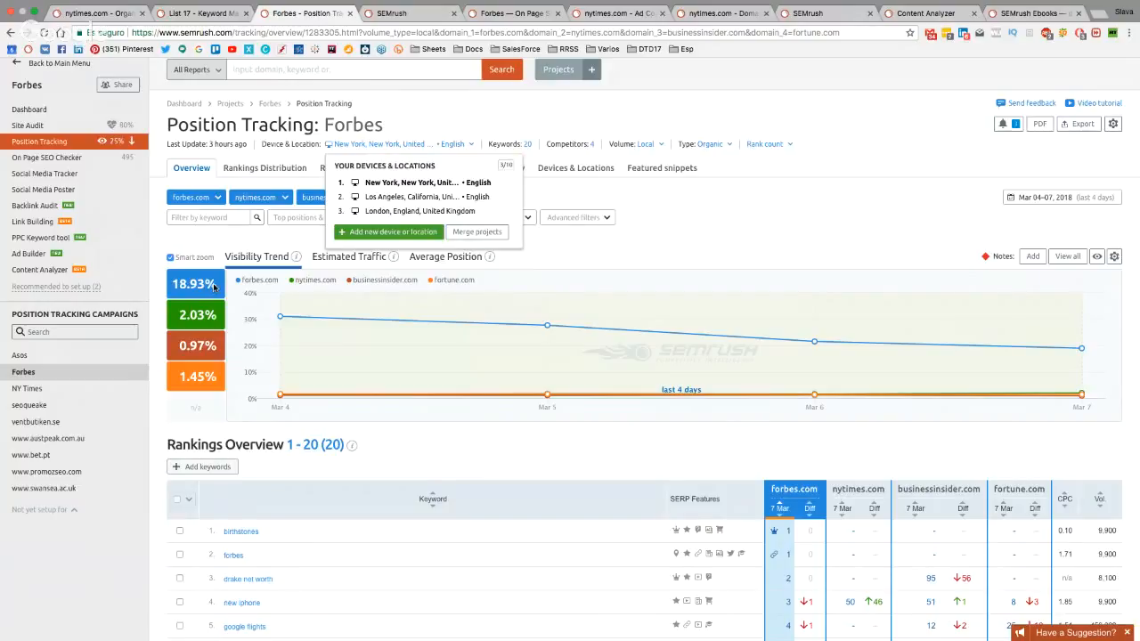
{"action": "scroll", "coordinate": [286, 302], "scroll_direction": "down", "scroll_amount": 1}
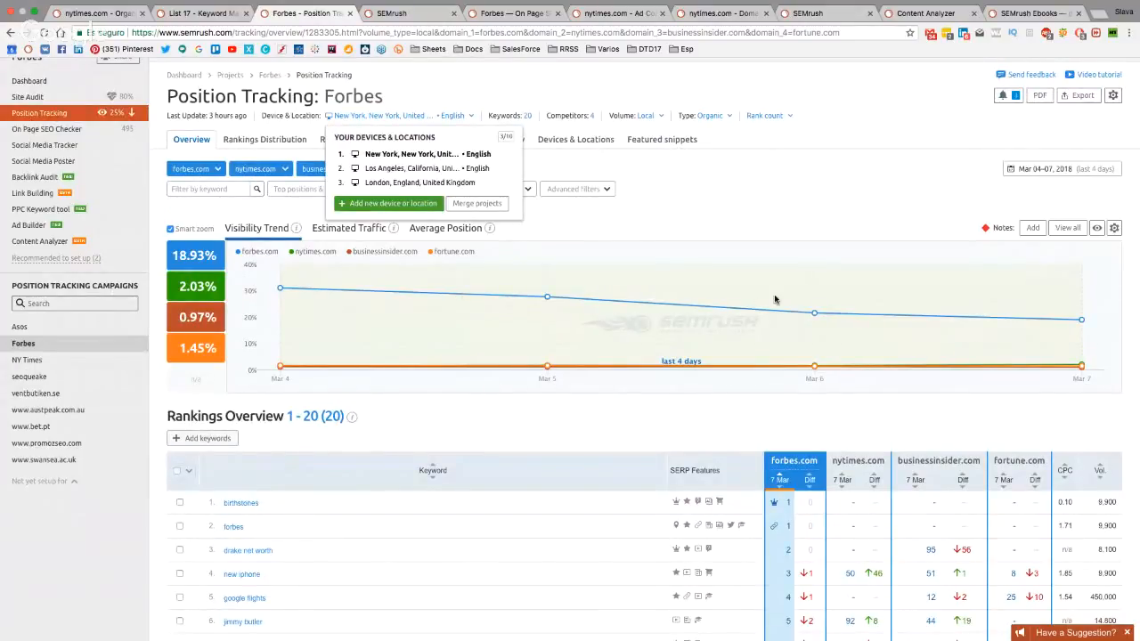
{"action": "scroll", "coordinate": [780, 301], "scroll_direction": "up", "scroll_amount": 1}
{"action": "left_click", "coordinate": [1048, 231]}
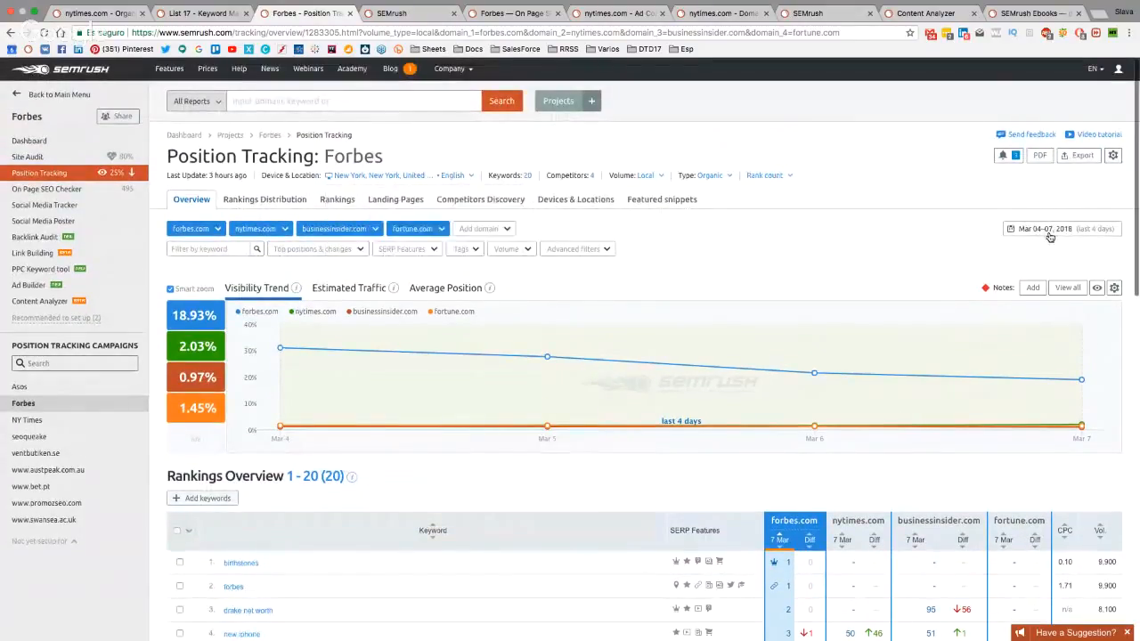
{"action": "left_click", "coordinate": [1093, 280]}
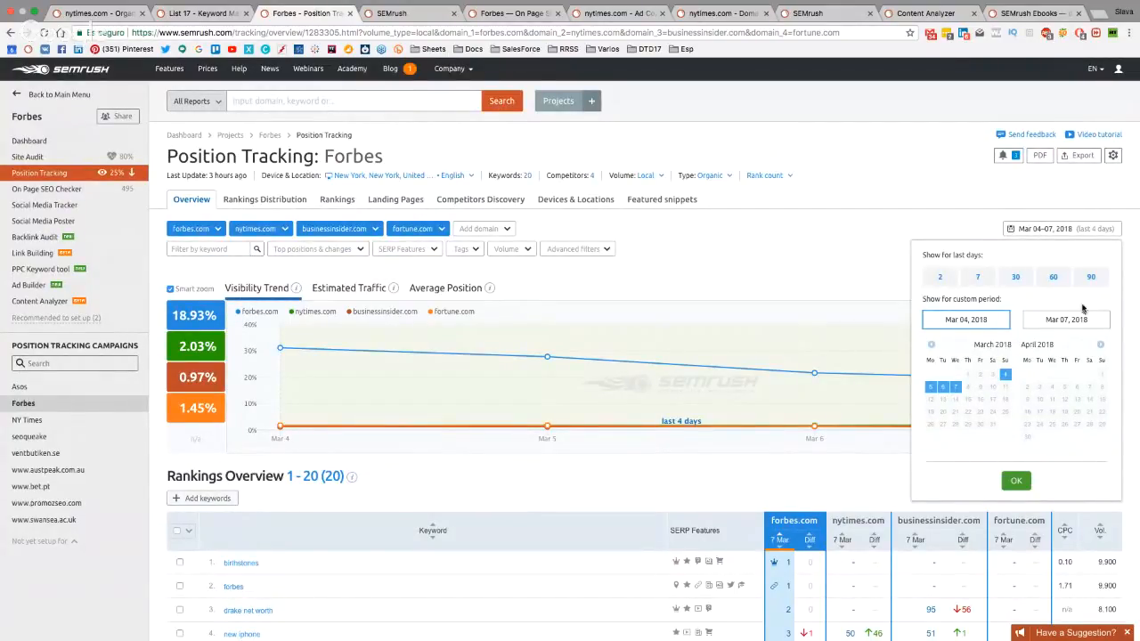
{"action": "left_click", "coordinate": [884, 188]}
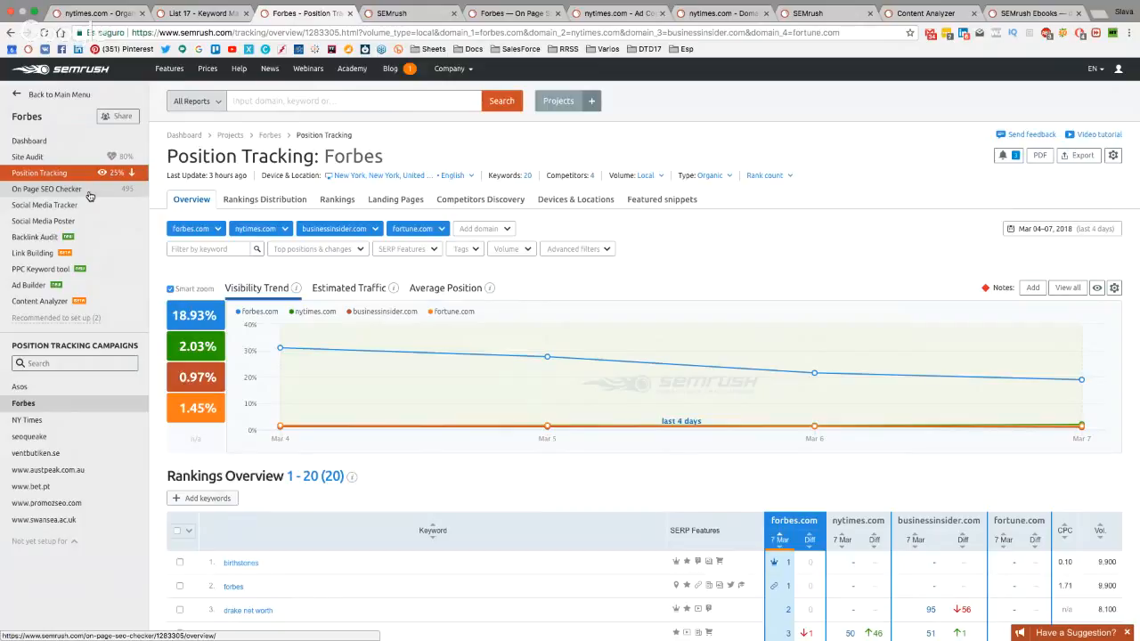
In the On Page SEO Checker auto import setup, target Anderson, Alaska in the United States, and continue to the pages and target keywords
{"action": "left_click", "coordinate": [408, 13]}
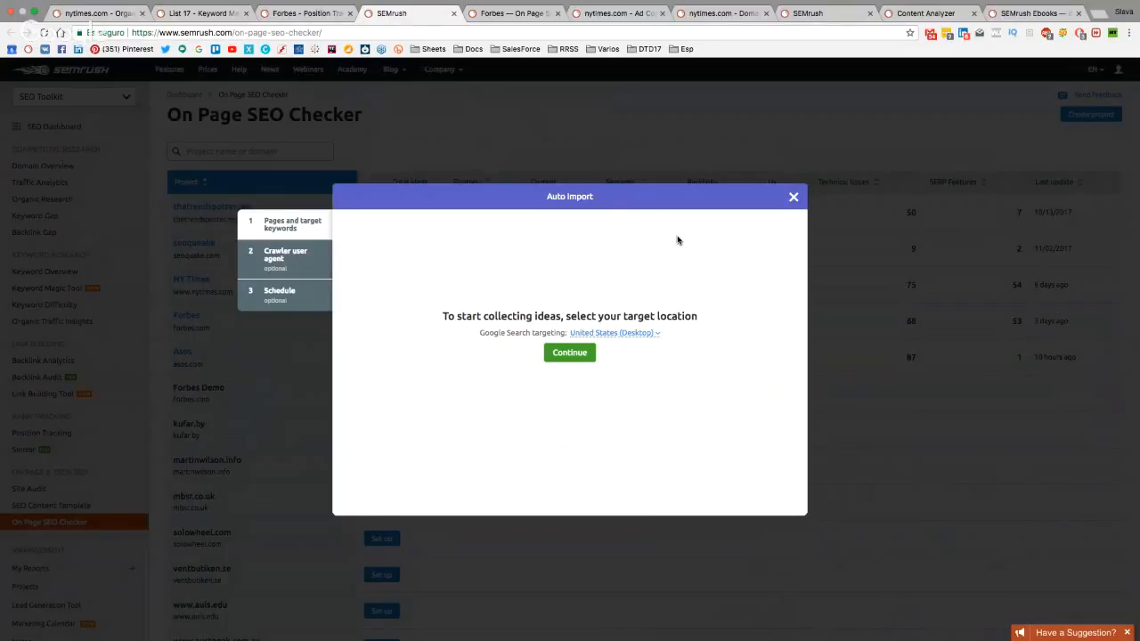
{"action": "left_click", "coordinate": [658, 335]}
{"action": "left_click", "coordinate": [593, 316]}
{"action": "left_click", "coordinate": [575, 339]}
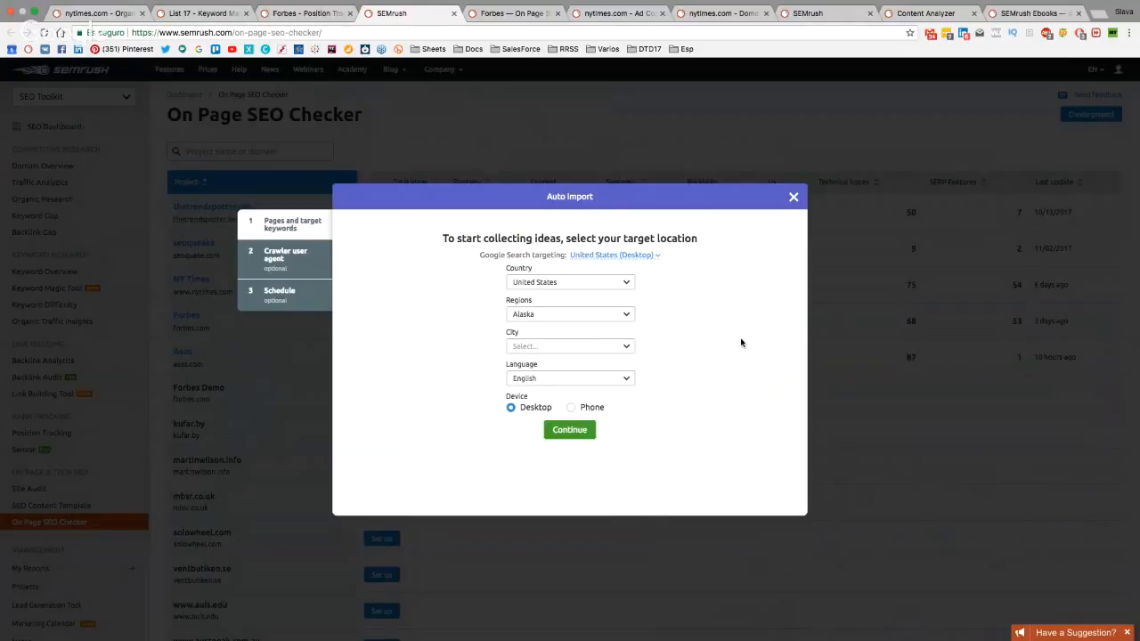
{"action": "left_click", "coordinate": [583, 349]}
{"action": "left_click", "coordinate": [587, 384]}
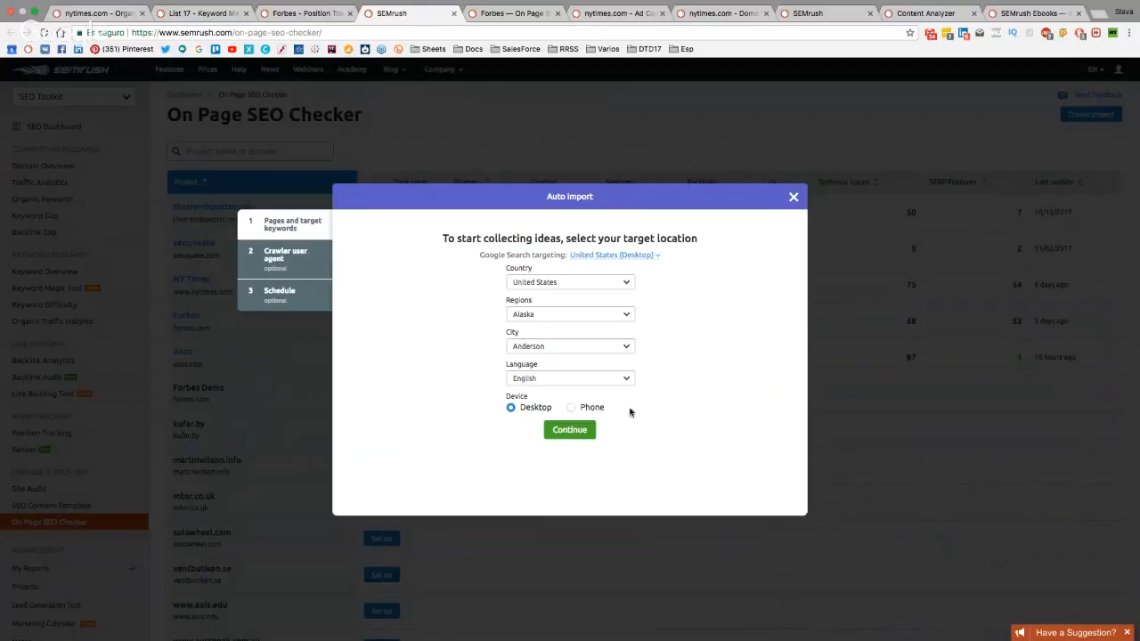
{"action": "left_click", "coordinate": [588, 433]}
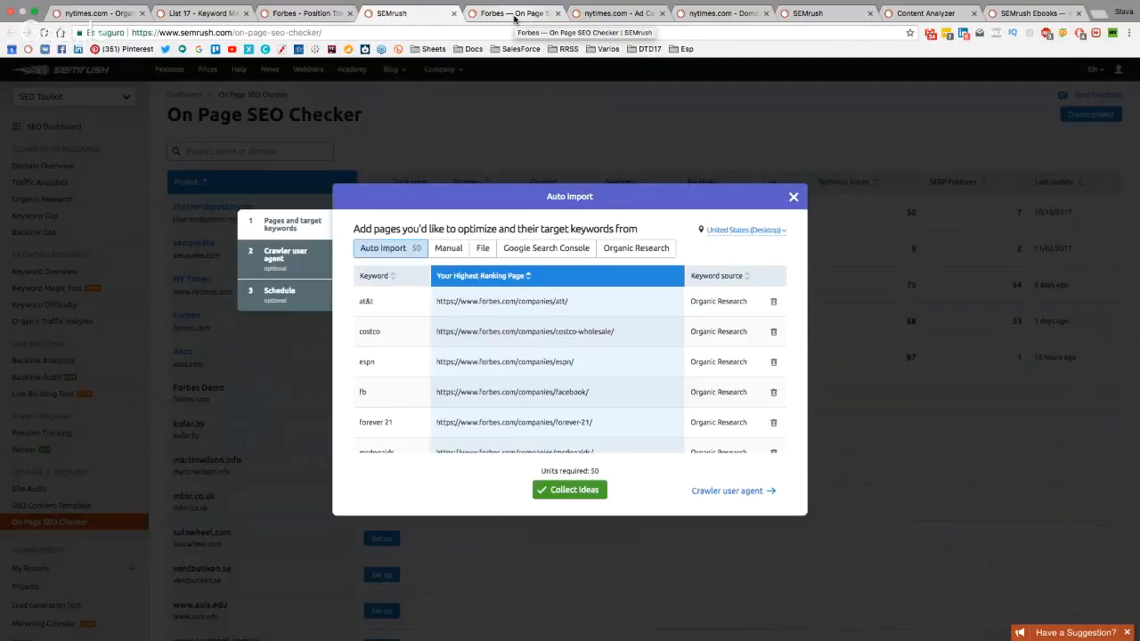
Open the On Page SEO Checker overview for Forbes and examine its total ideas and top pages to optimize
{"action": "left_click", "coordinate": [514, 18]}
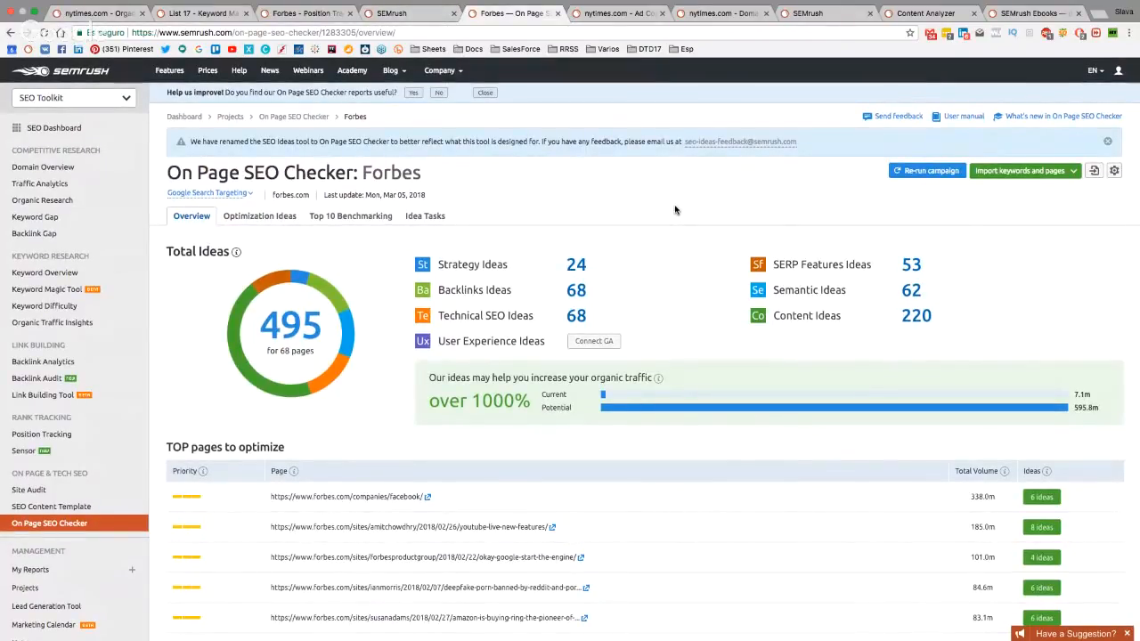
{"action": "scroll", "coordinate": [677, 205], "scroll_direction": "down", "scroll_amount": 1}
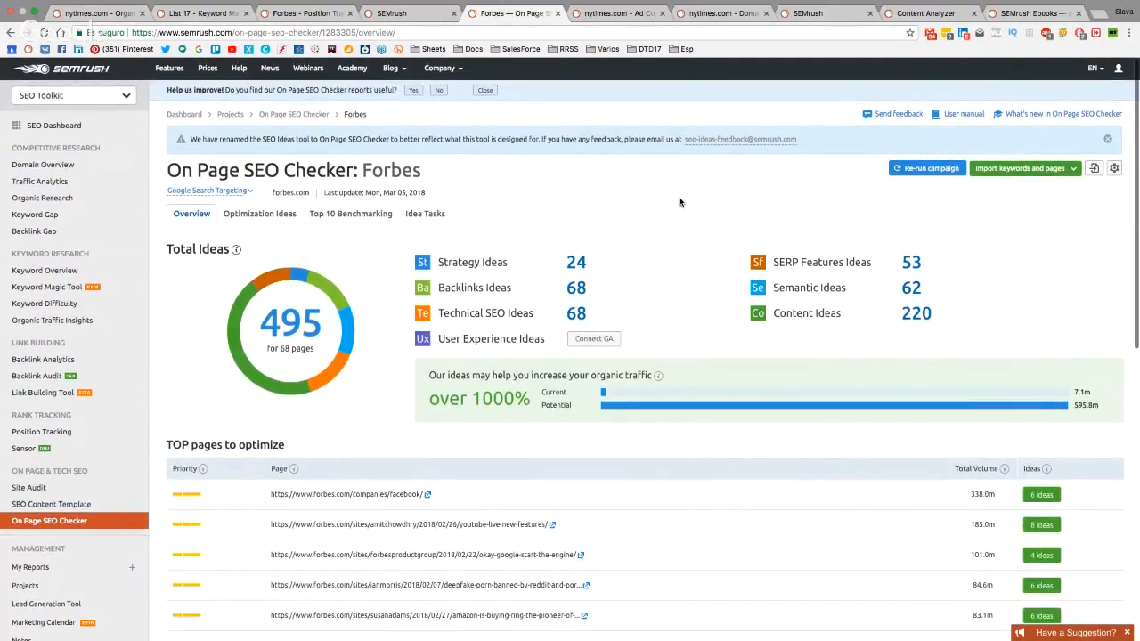
{"action": "scroll", "coordinate": [679, 202], "scroll_direction": "up", "scroll_amount": 1}
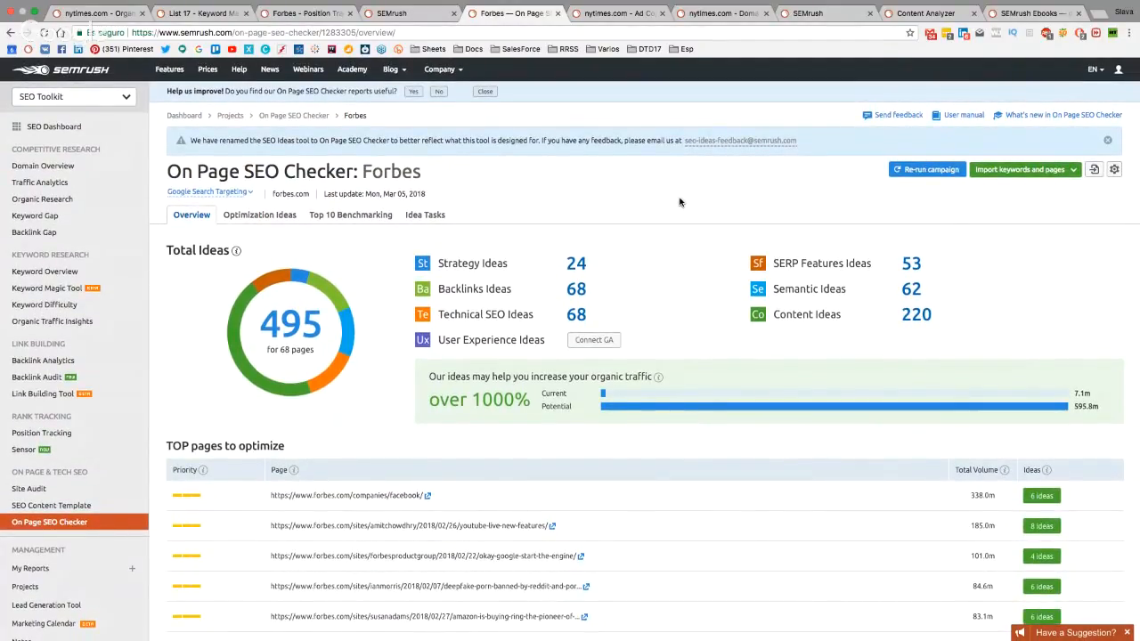
{"action": "scroll", "coordinate": [679, 202], "scroll_direction": "down", "scroll_amount": 1}
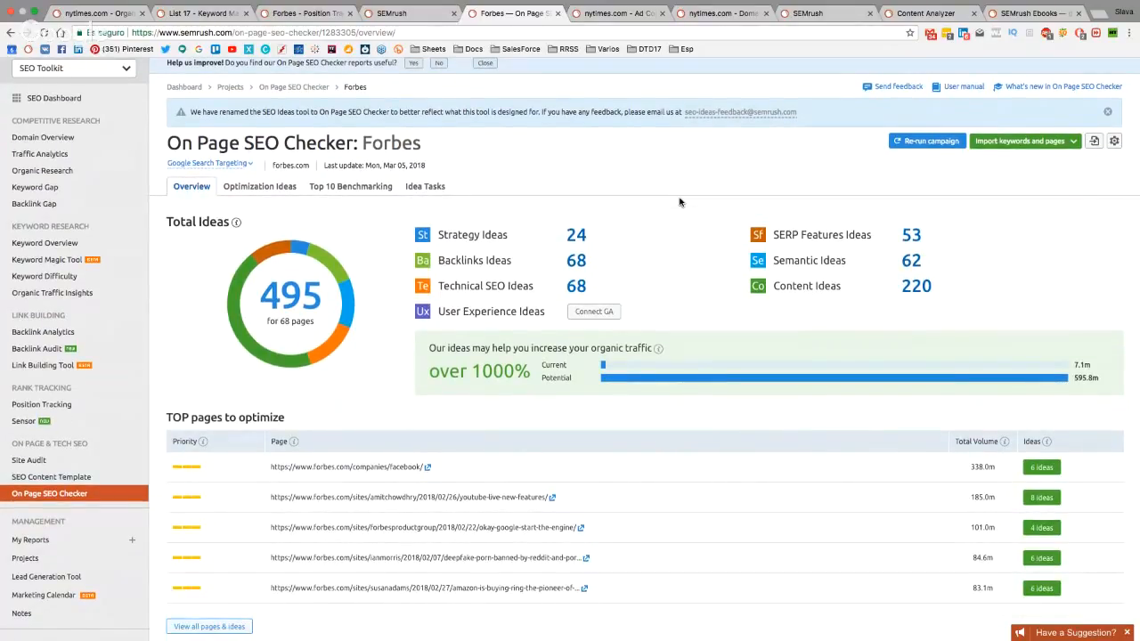
{"action": "scroll", "coordinate": [679, 202], "scroll_direction": "down", "scroll_amount": 1}
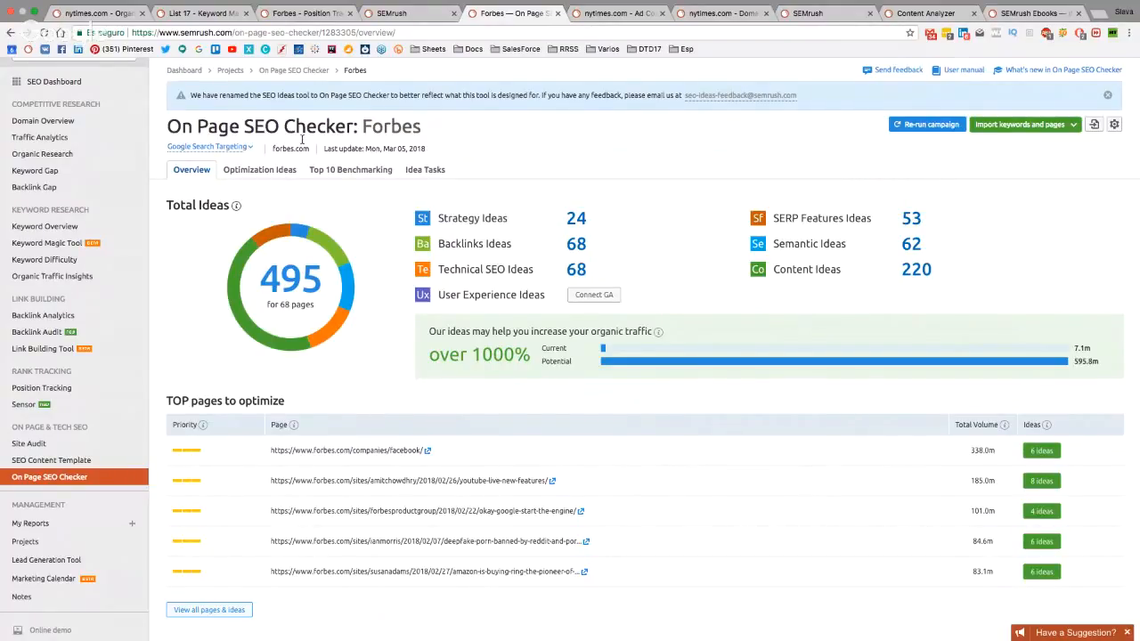
Open the optimization ideas for the forbes.com/companies/facebook/ page and review them from Strategy through User Experience
{"action": "left_click", "coordinate": [256, 173]}
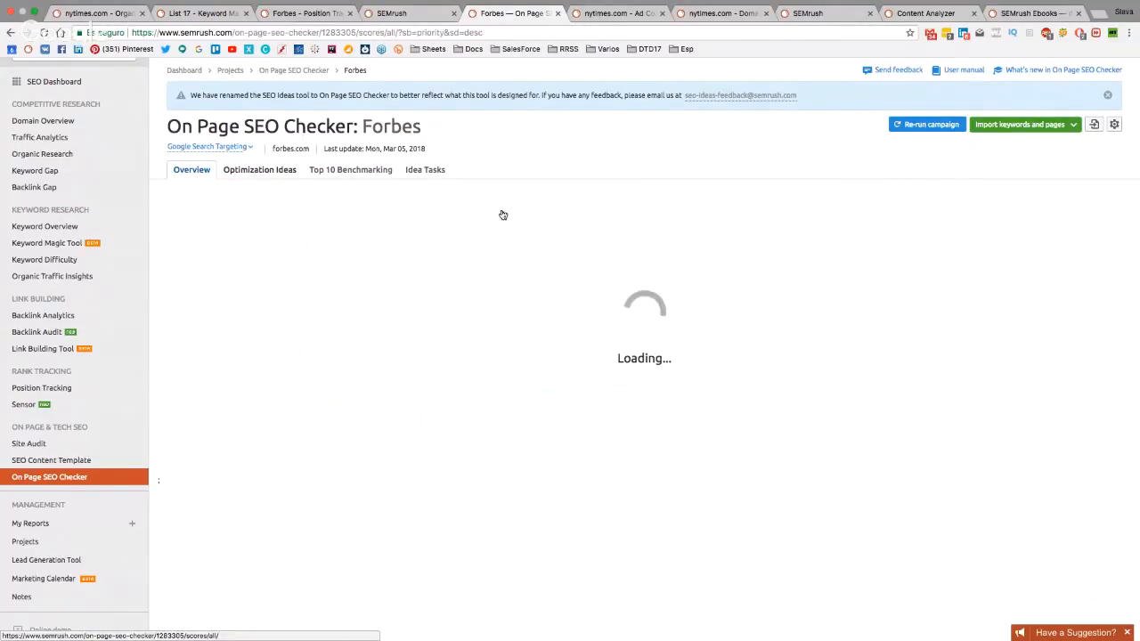
{"action": "left_click", "coordinate": [944, 260]}
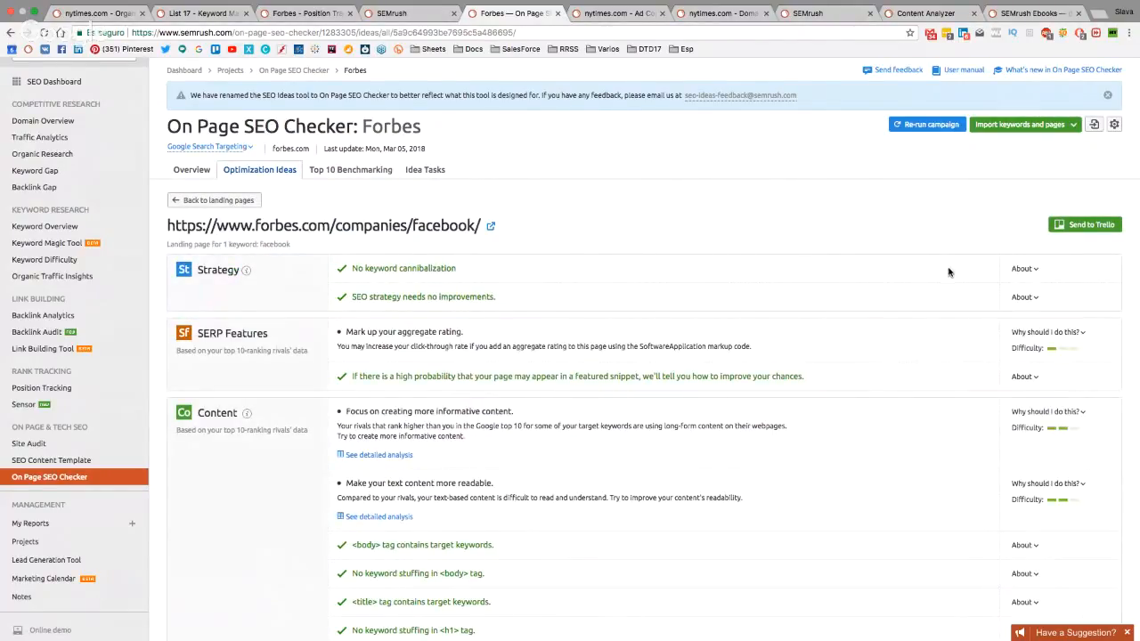
{"action": "scroll", "coordinate": [948, 272], "scroll_direction": "down", "scroll_amount": 1}
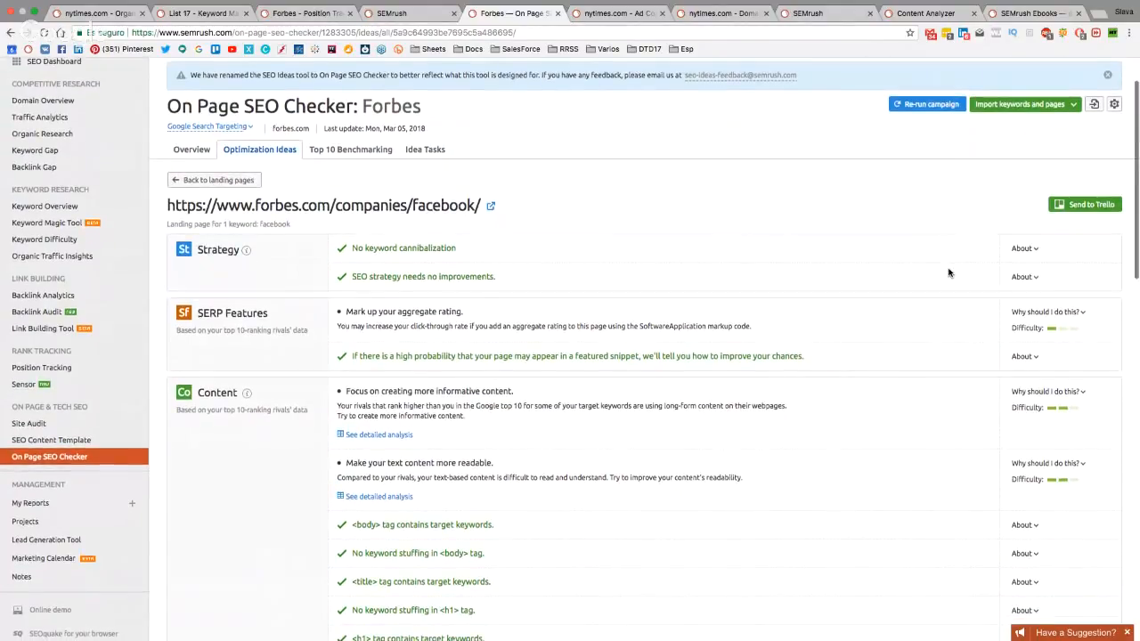
{"action": "scroll", "coordinate": [945, 273], "scroll_direction": "down", "scroll_amount": 3}
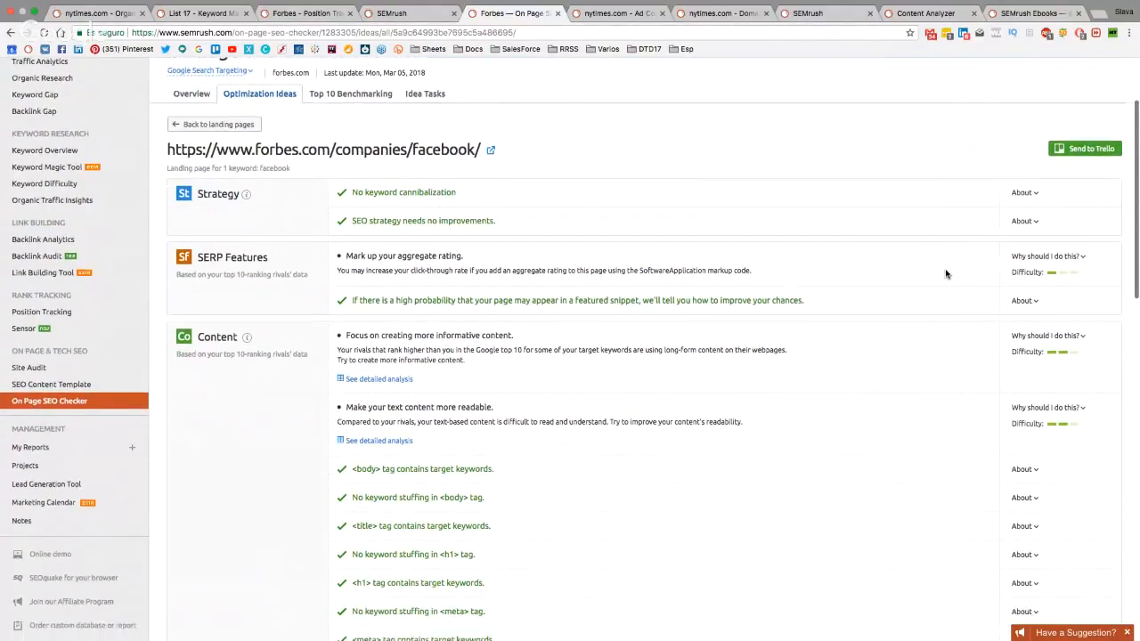
{"action": "scroll", "coordinate": [945, 273], "scroll_direction": "down", "scroll_amount": 6}
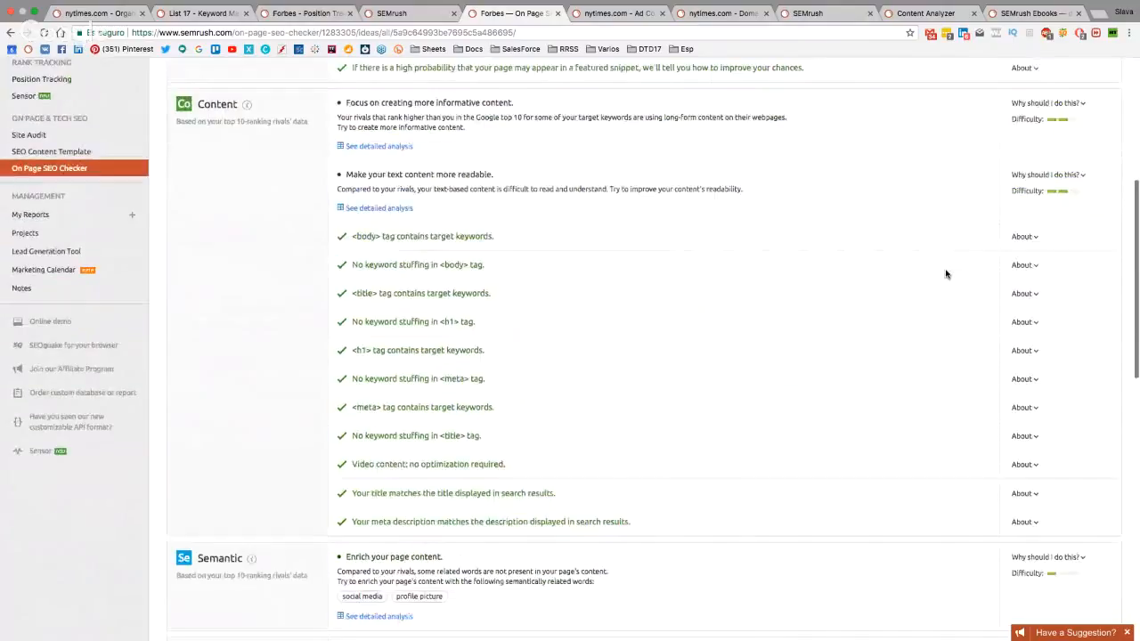
{"action": "scroll", "coordinate": [946, 274], "scroll_direction": "down", "scroll_amount": 2}
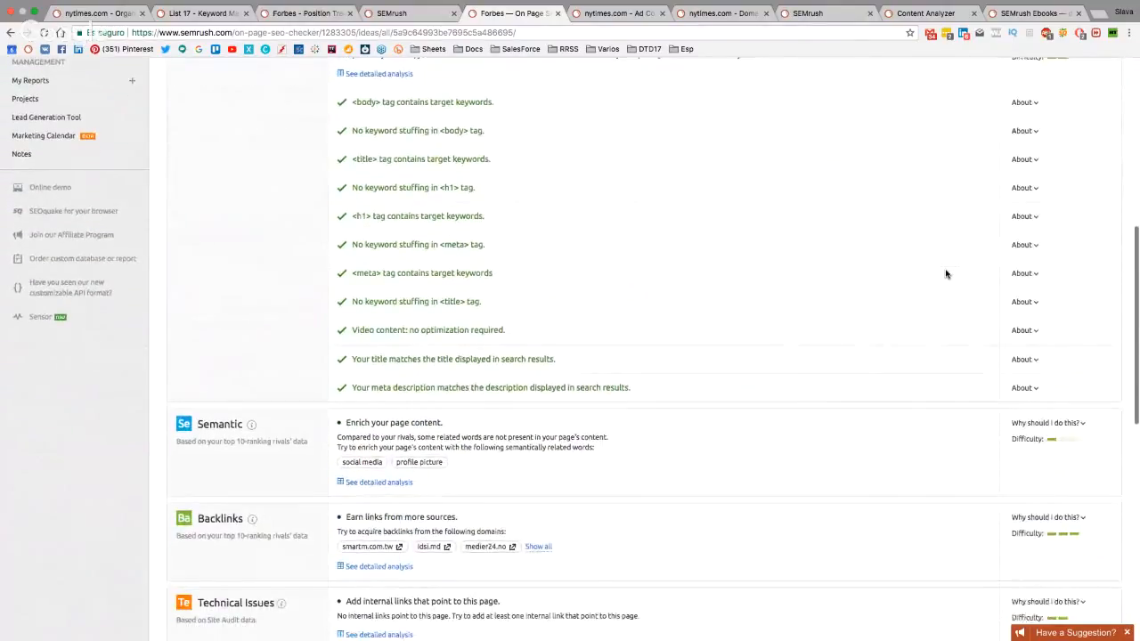
{"action": "scroll", "coordinate": [946, 274], "scroll_direction": "down", "scroll_amount": 2}
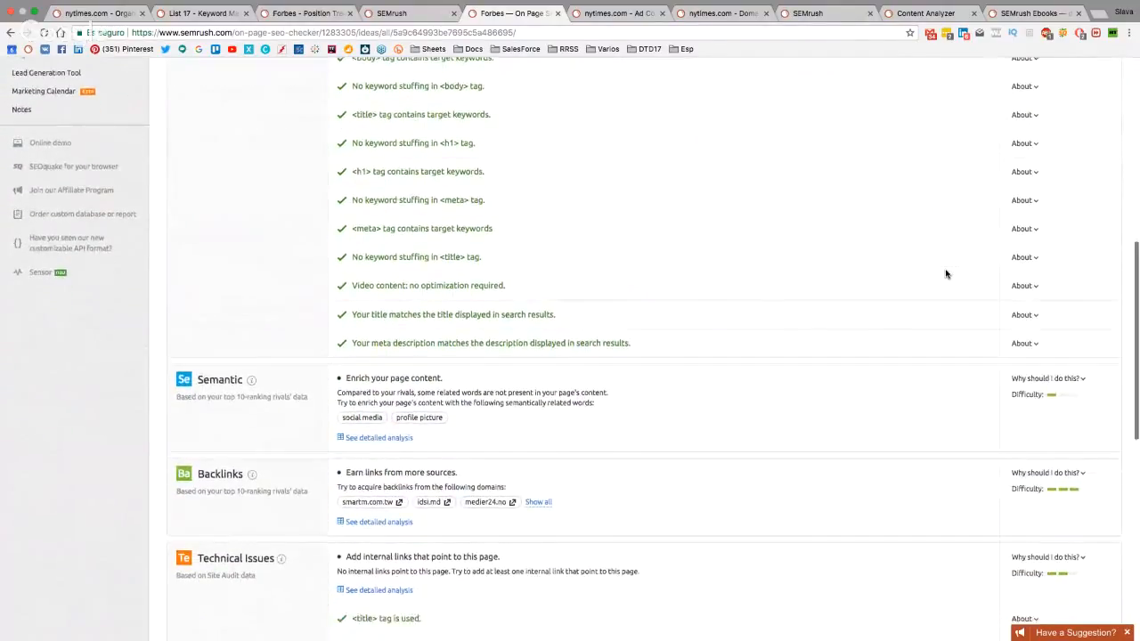
{"action": "scroll", "coordinate": [946, 273], "scroll_direction": "down", "scroll_amount": 3}
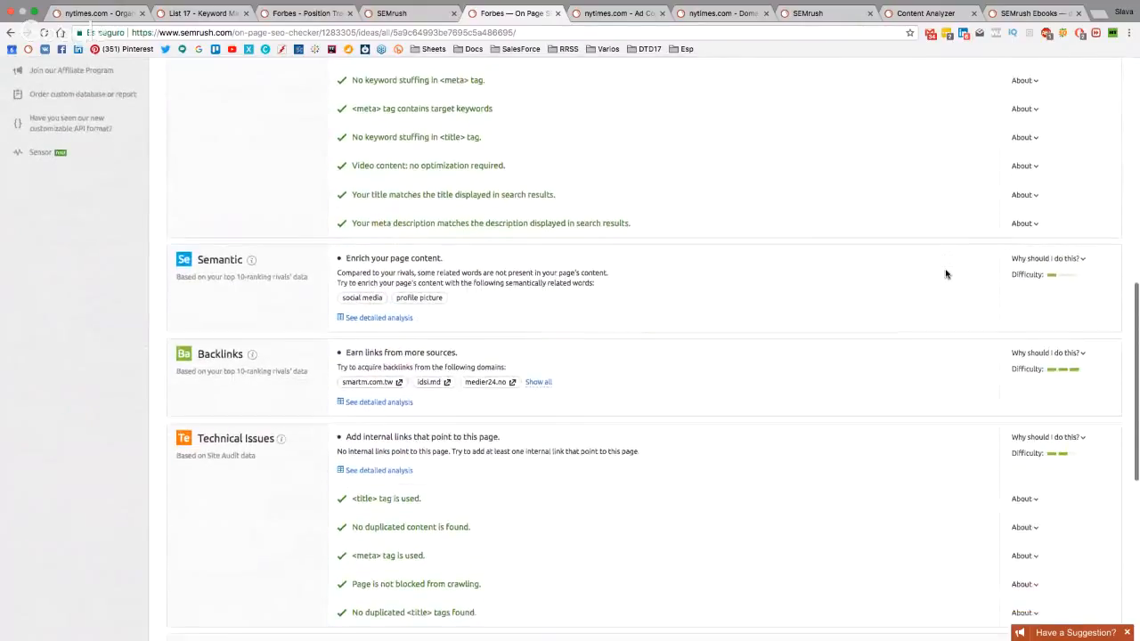
{"action": "scroll", "coordinate": [945, 273], "scroll_direction": "down", "scroll_amount": 2}
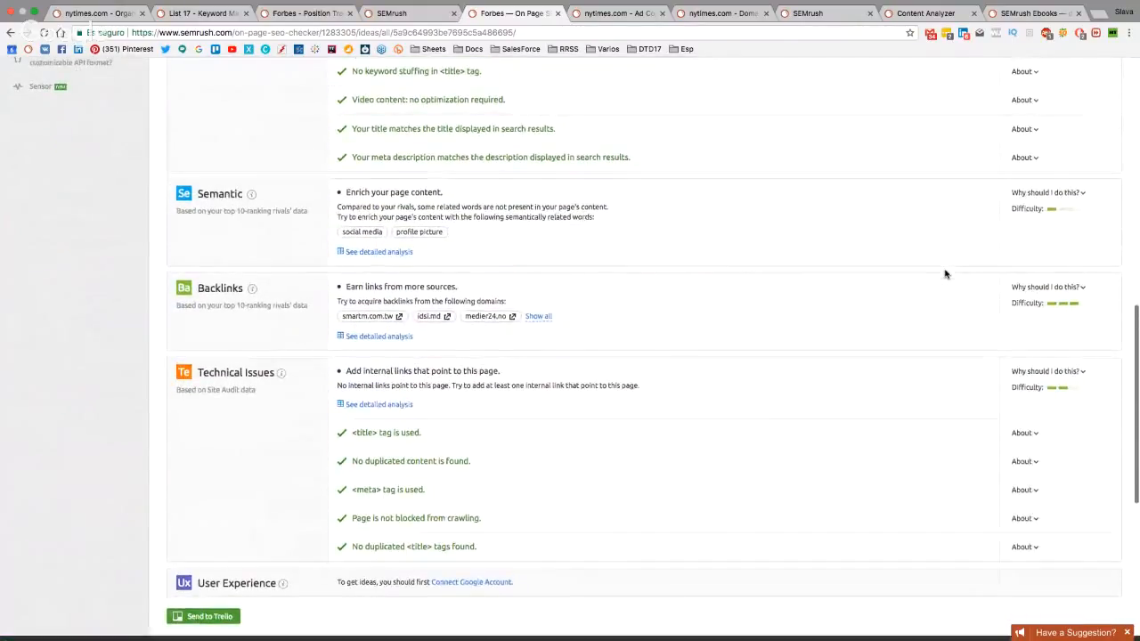
{"action": "scroll", "coordinate": [945, 273], "scroll_direction": "down", "scroll_amount": 1}
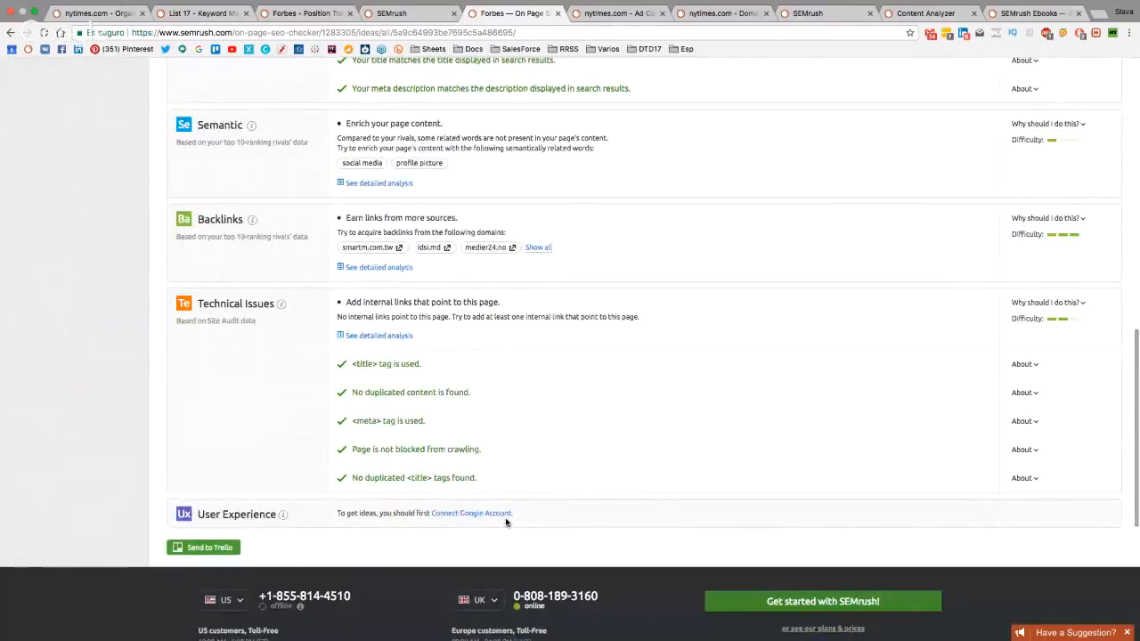
{"action": "scroll", "coordinate": [505, 522], "scroll_direction": "down", "scroll_amount": 1}
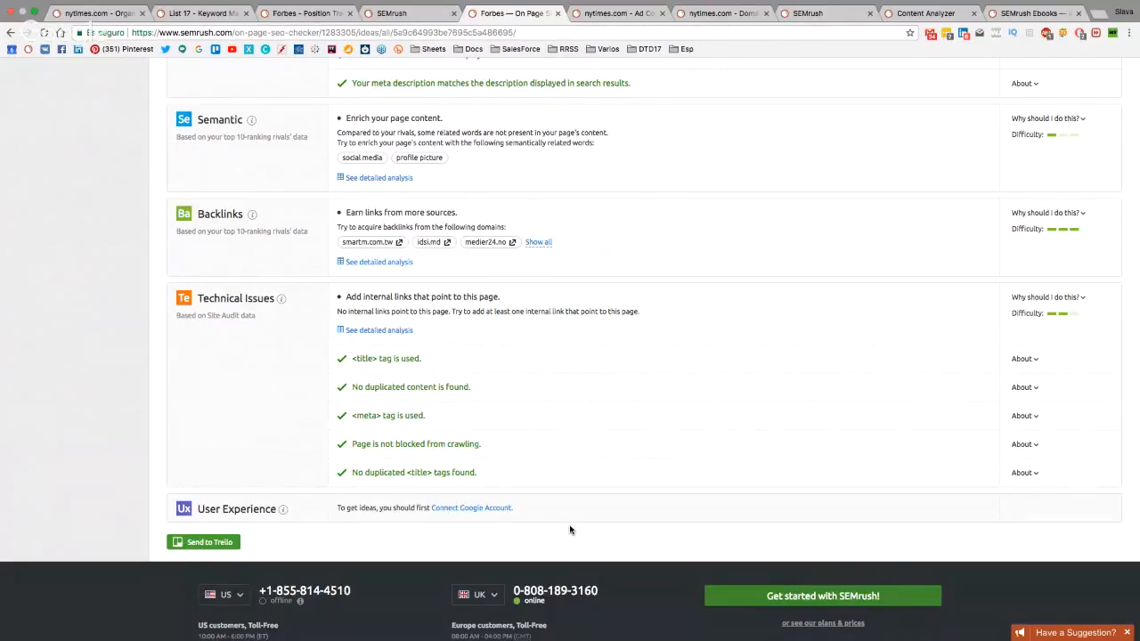
{"action": "scroll", "coordinate": [571, 529], "scroll_direction": "up", "scroll_amount": 5}
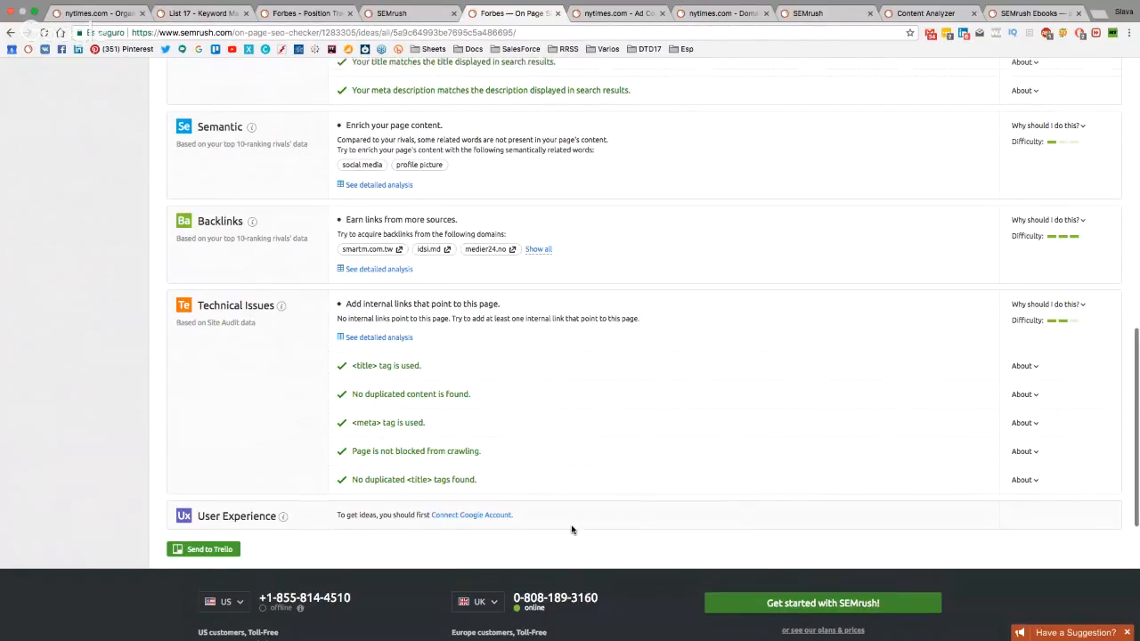
Open the detailed semantic analysis of the Facebook landing page, and view the backlink domains from its top 10 competitors
{"action": "left_click", "coordinate": [381, 364]}
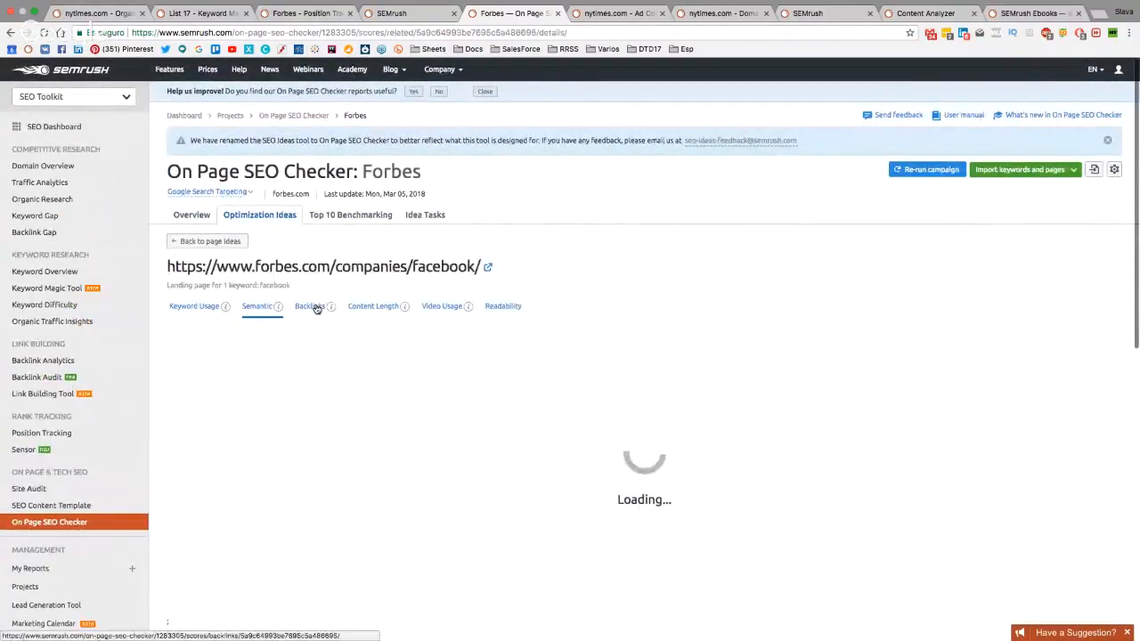
{"action": "left_click", "coordinate": [311, 305]}
{"action": "scroll", "coordinate": [371, 308], "scroll_direction": "down", "scroll_amount": 2}
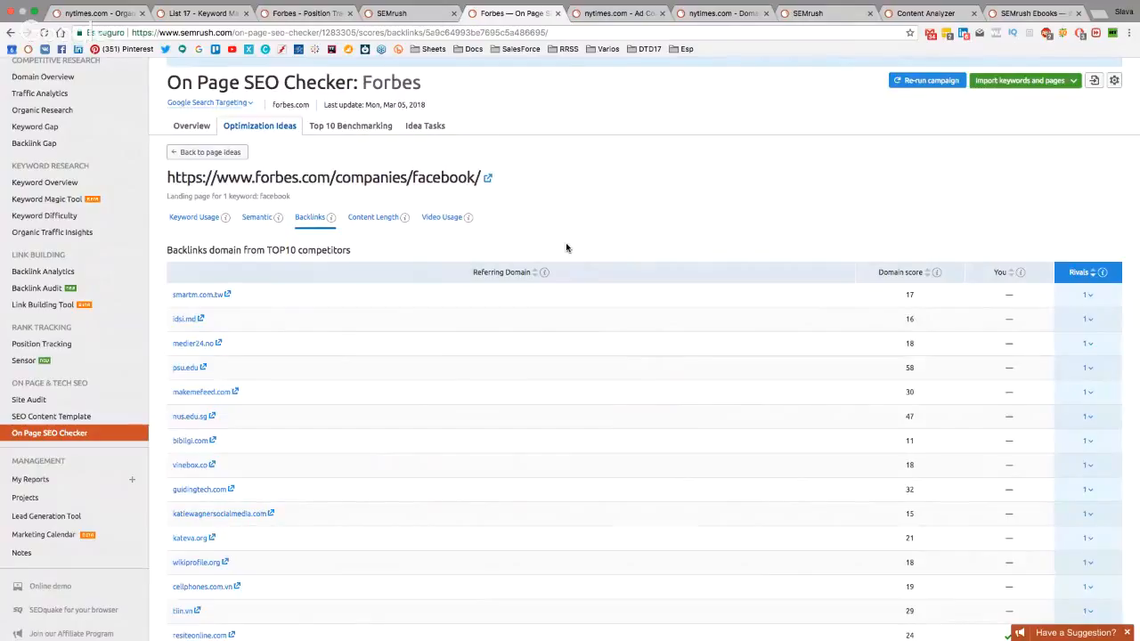
{"action": "scroll", "coordinate": [601, 255], "scroll_direction": "up", "scroll_amount": 2}
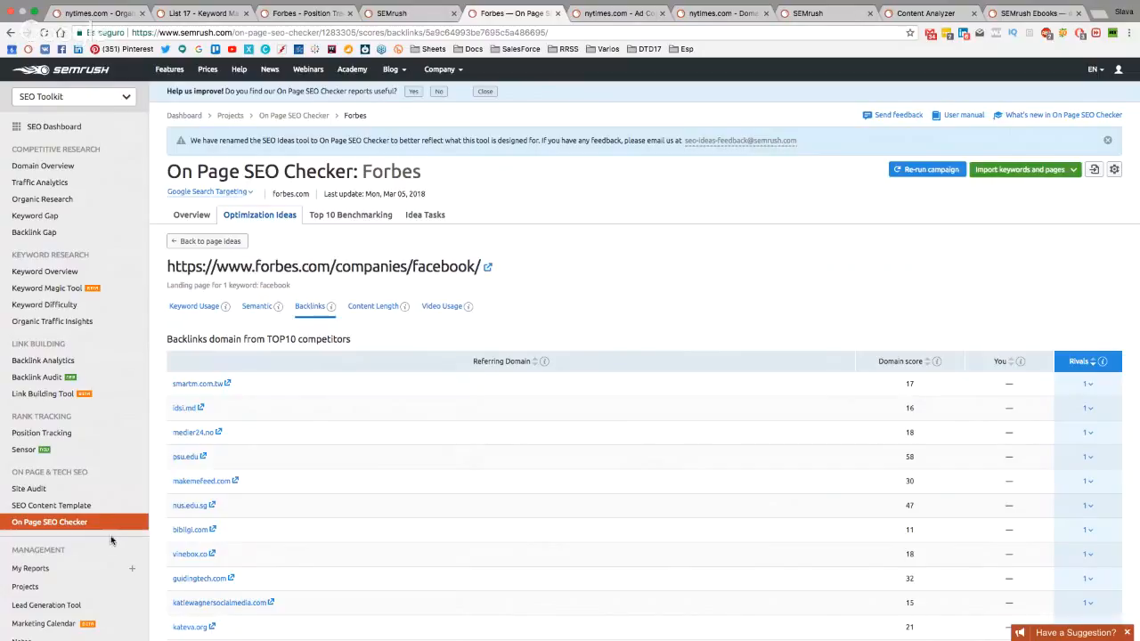
Open the Forbes project in Site Audit and examine the errors in its list of issues
{"action": "left_click", "coordinate": [87, 499]}
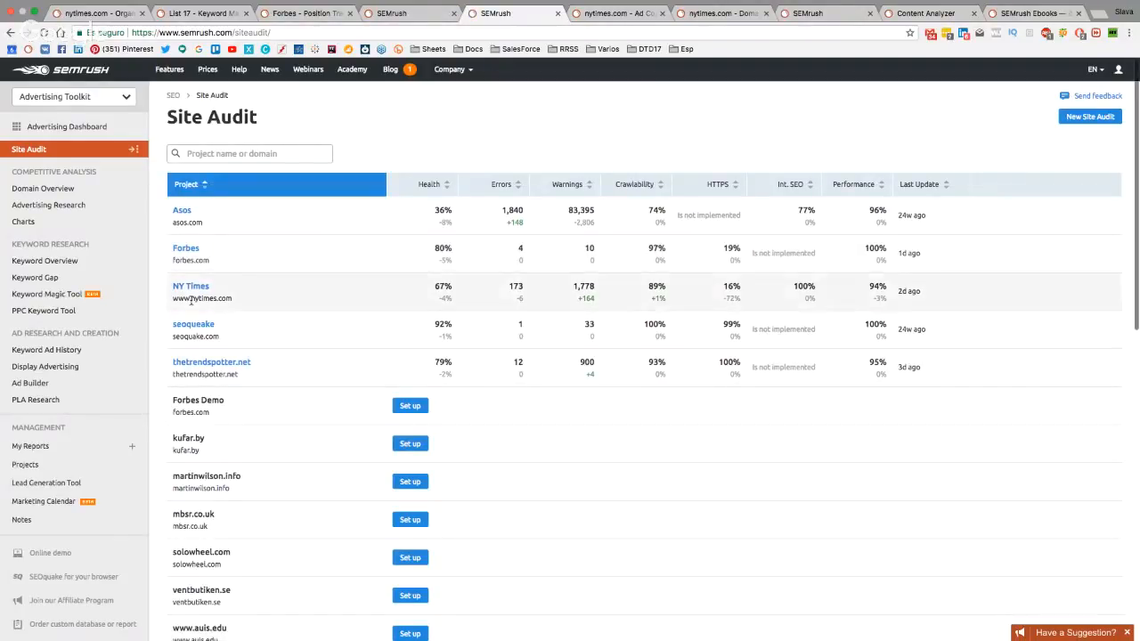
{"action": "left_click", "coordinate": [198, 256]}
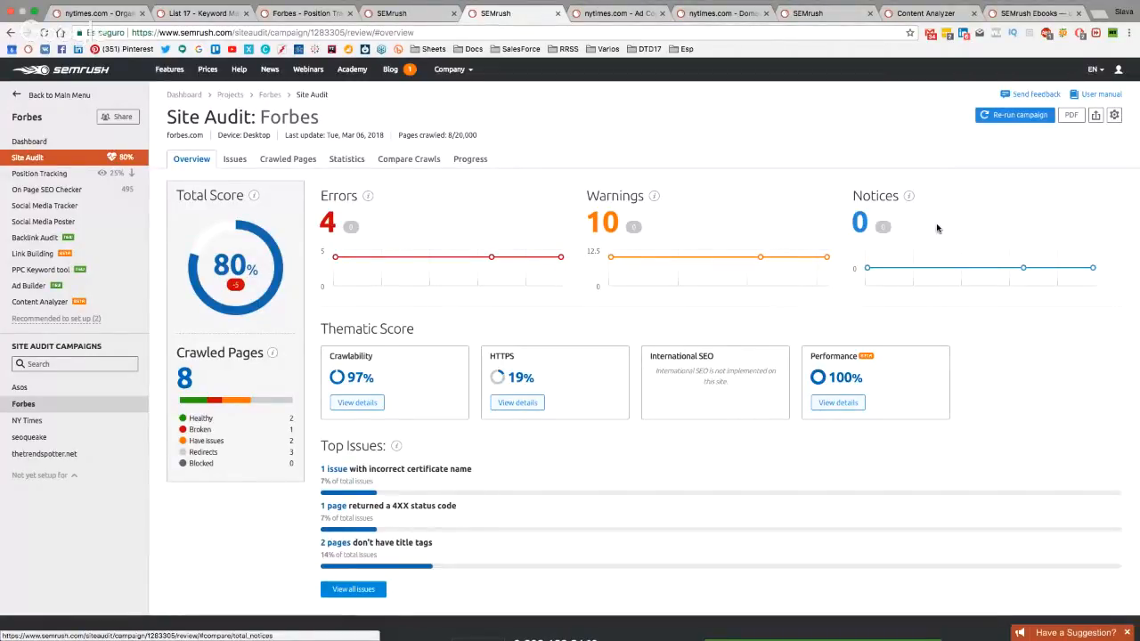
{"action": "left_click", "coordinate": [236, 159]}
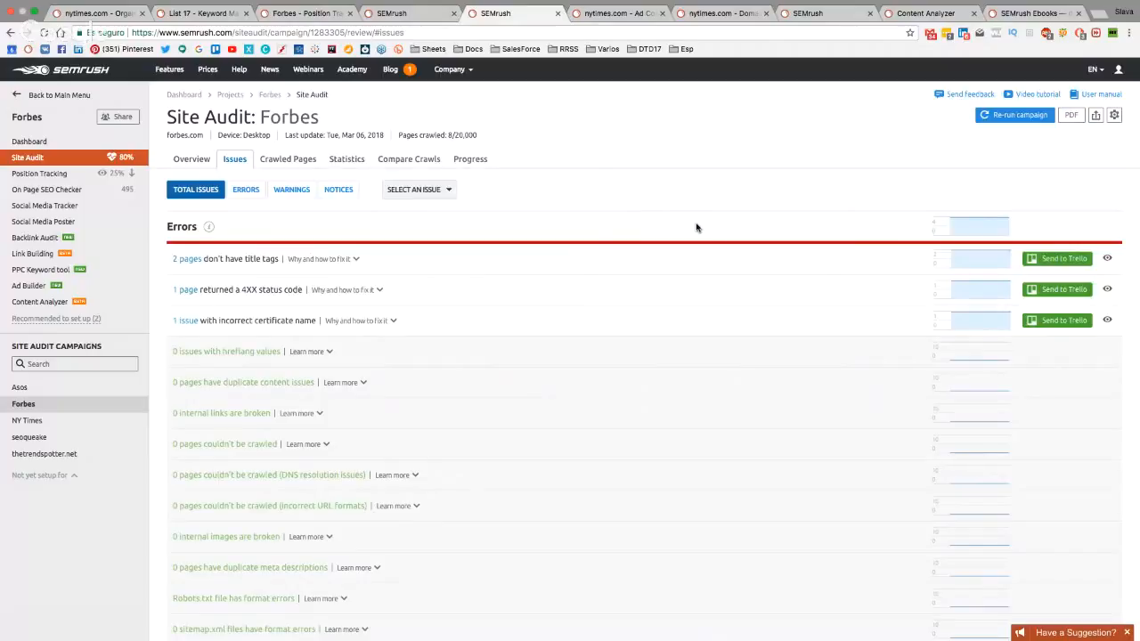
{"action": "scroll", "coordinate": [696, 227], "scroll_direction": "down", "scroll_amount": 1}
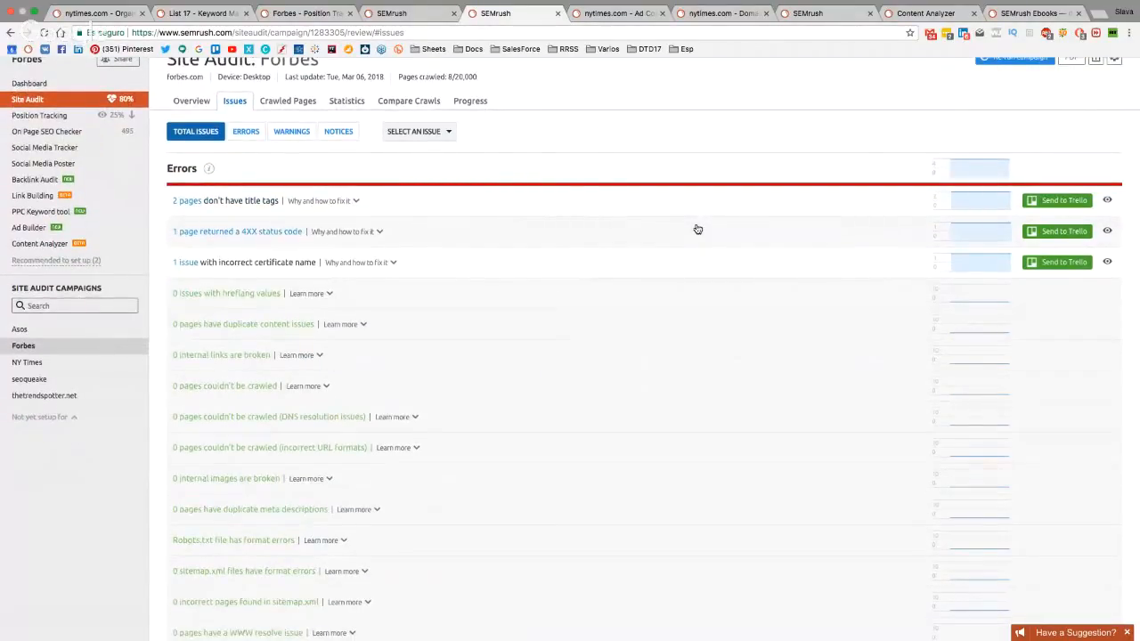
{"action": "scroll", "coordinate": [697, 228], "scroll_direction": "down", "scroll_amount": 1}
{"action": "scroll", "coordinate": [697, 229], "scroll_direction": "down", "scroll_amount": 1}
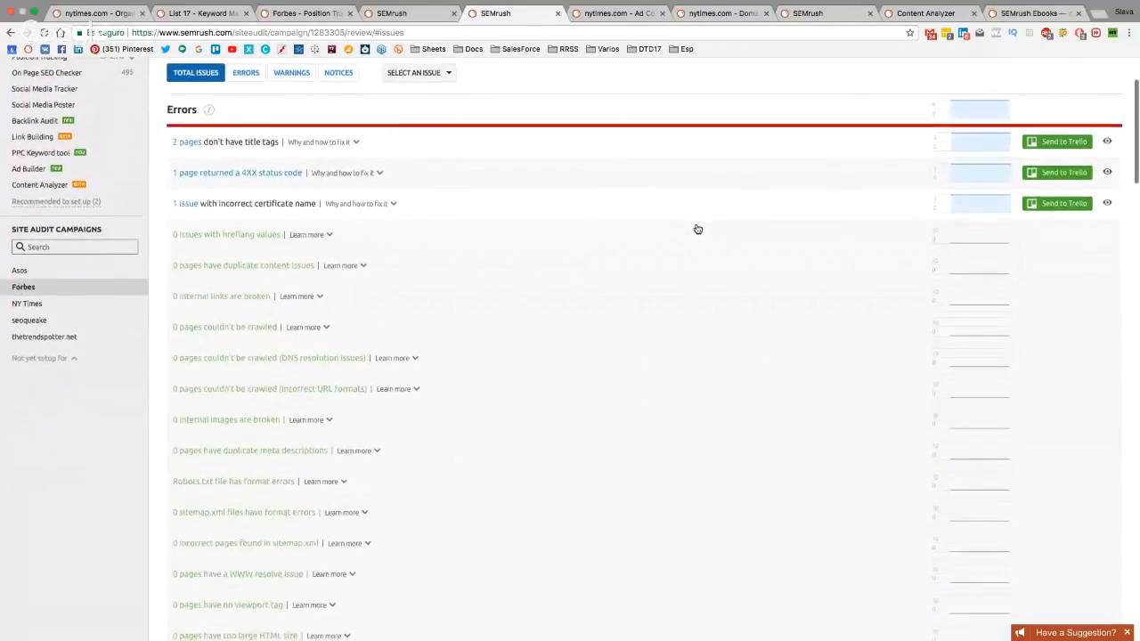
Examine the individual error checks in the Forbes Site Audit, from missing title tags through the hreflang and security certificate checks
{"action": "scroll", "coordinate": [696, 223], "scroll_direction": "down", "scroll_amount": 2}
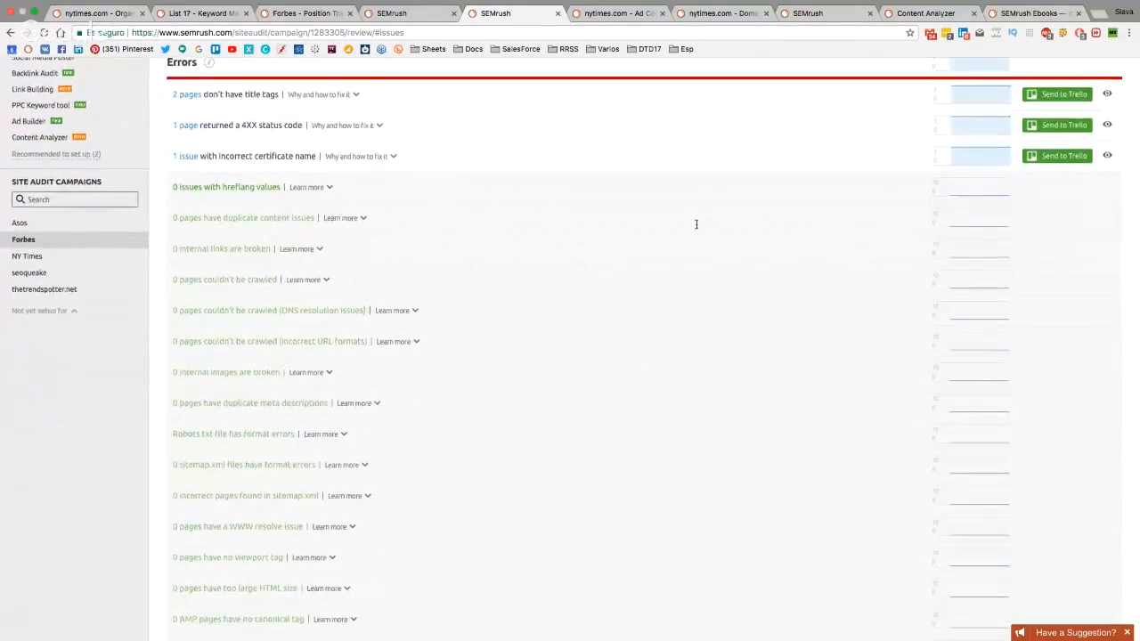
{"action": "scroll", "coordinate": [696, 223], "scroll_direction": "down", "scroll_amount": 1}
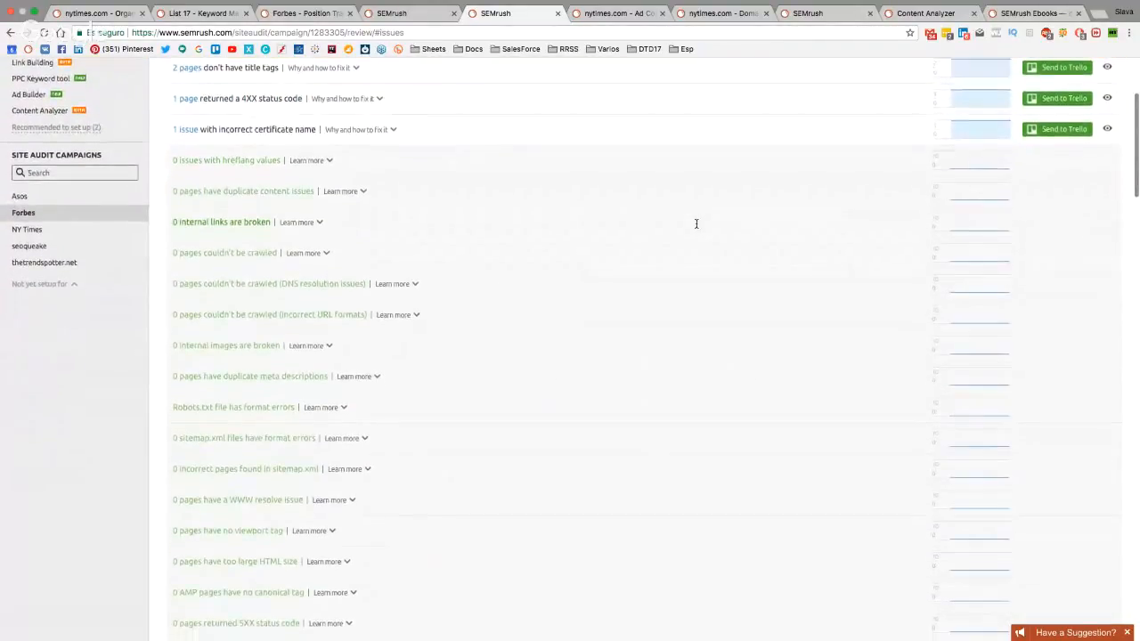
{"action": "scroll", "coordinate": [697, 224], "scroll_direction": "down", "scroll_amount": 3}
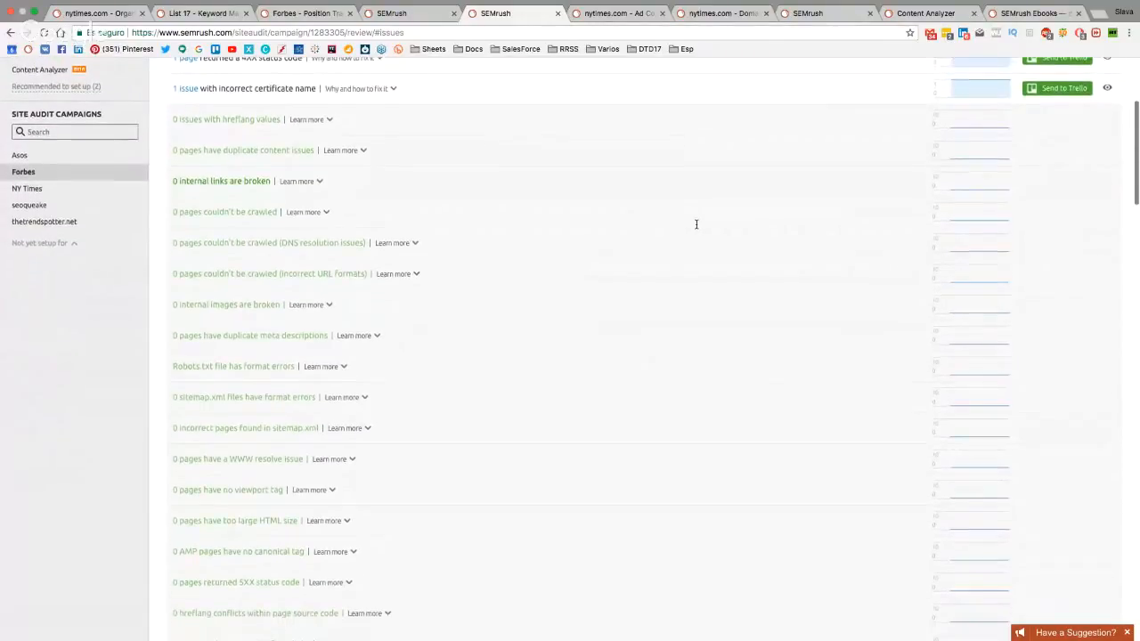
{"action": "scroll", "coordinate": [697, 223], "scroll_direction": "down", "scroll_amount": 1}
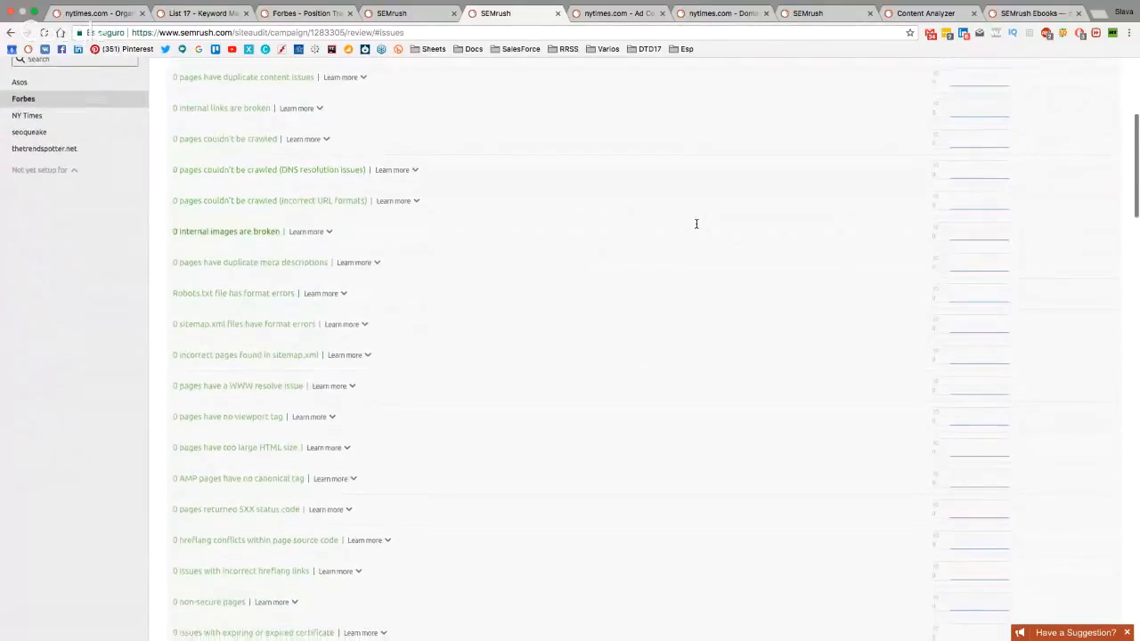
{"action": "scroll", "coordinate": [696, 223], "scroll_direction": "down", "scroll_amount": 1}
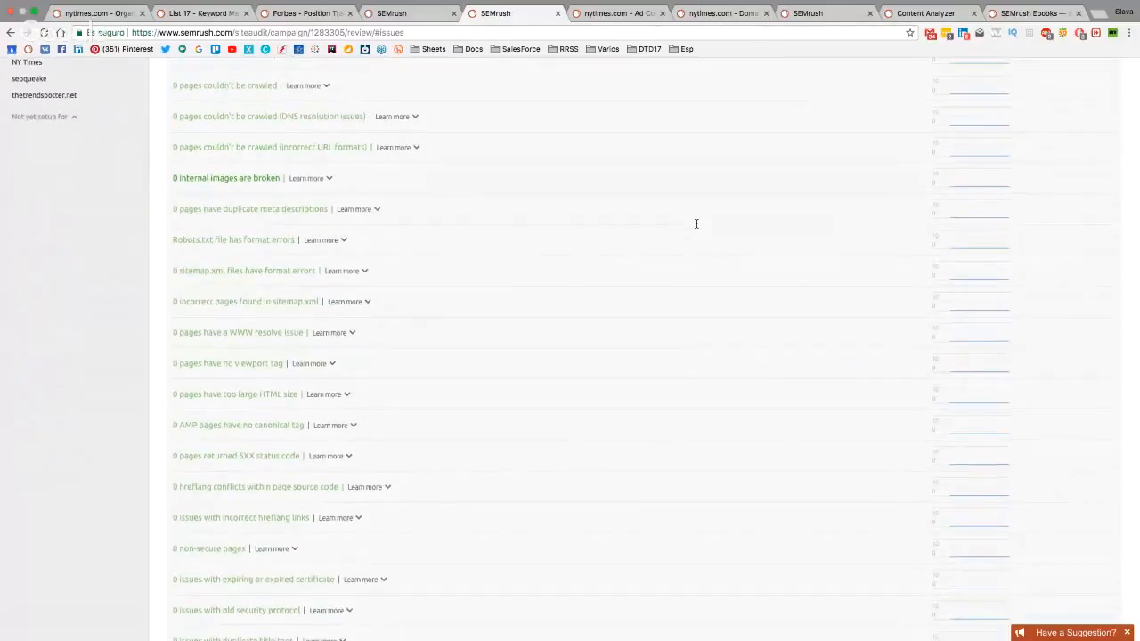
{"action": "scroll", "coordinate": [697, 223], "scroll_direction": "up", "scroll_amount": 5}
{"action": "scroll", "coordinate": [696, 223], "scroll_direction": "up", "scroll_amount": 6}
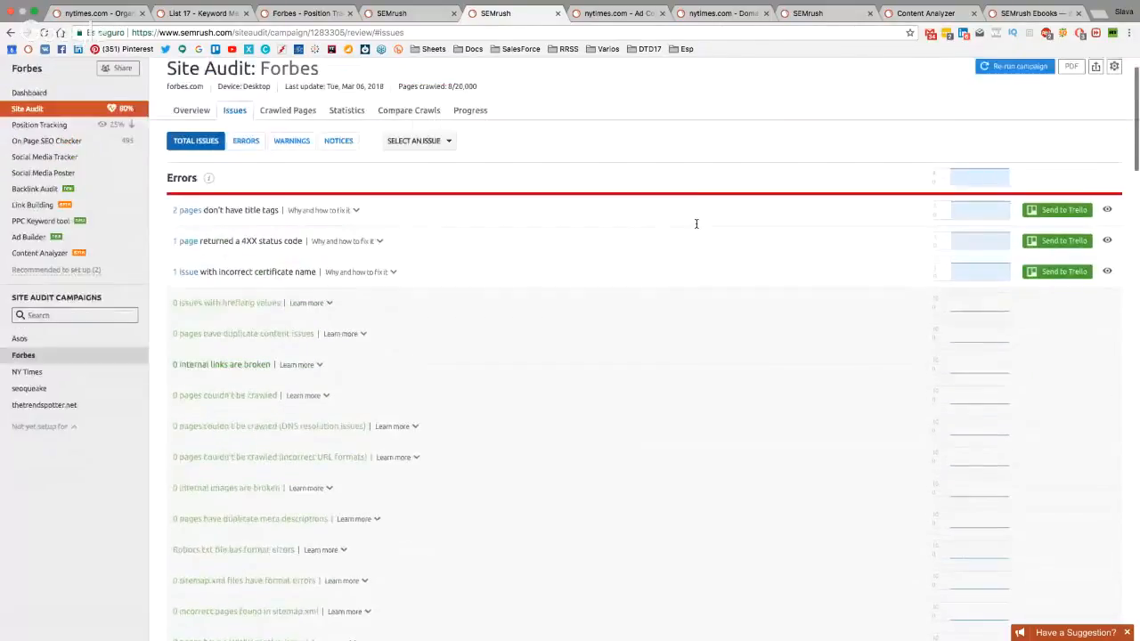
{"action": "scroll", "coordinate": [697, 223], "scroll_direction": "down", "scroll_amount": 5}
{"action": "scroll", "coordinate": [696, 222], "scroll_direction": "up", "scroll_amount": 5}
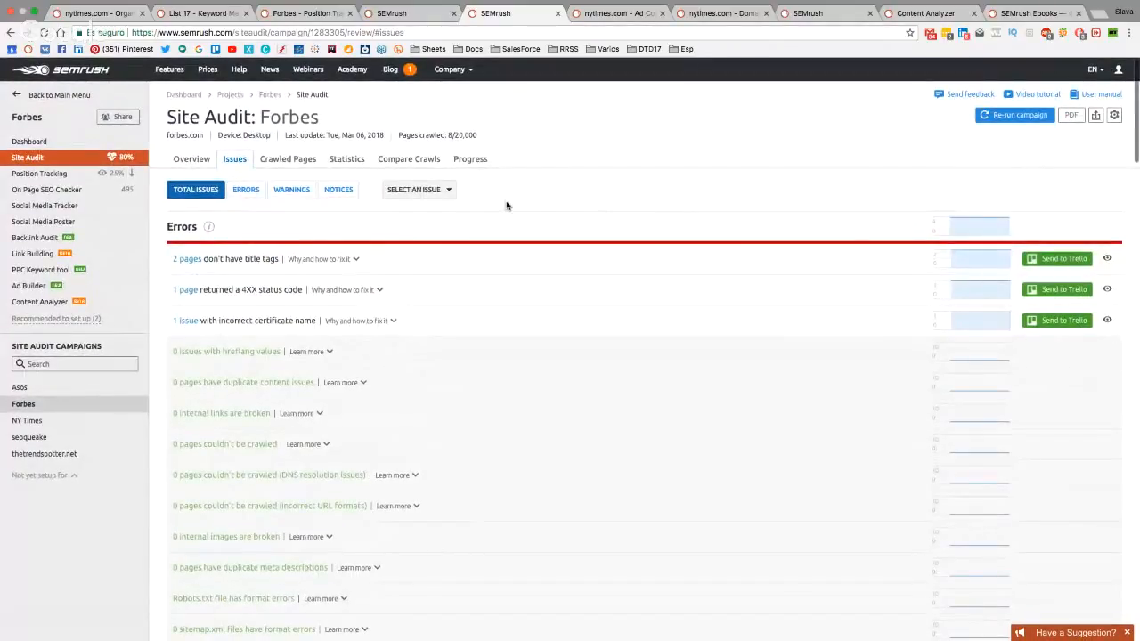
View the crawled pages of the Forbes audit, including their site structure, and return to the page list
{"action": "left_click", "coordinate": [277, 161]}
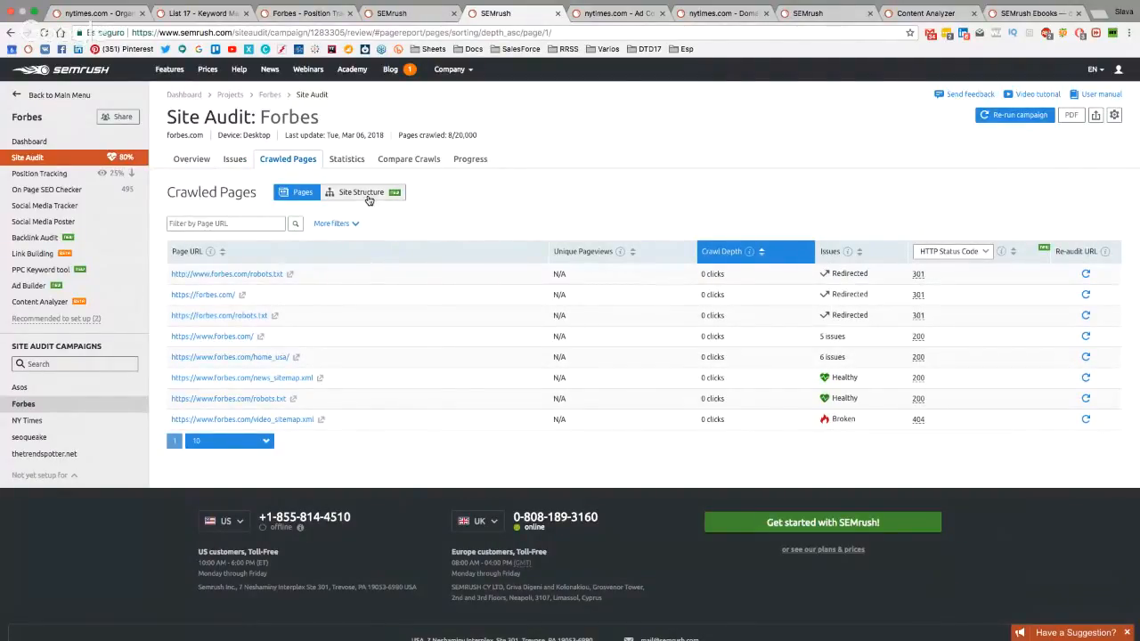
{"action": "left_click", "coordinate": [368, 201]}
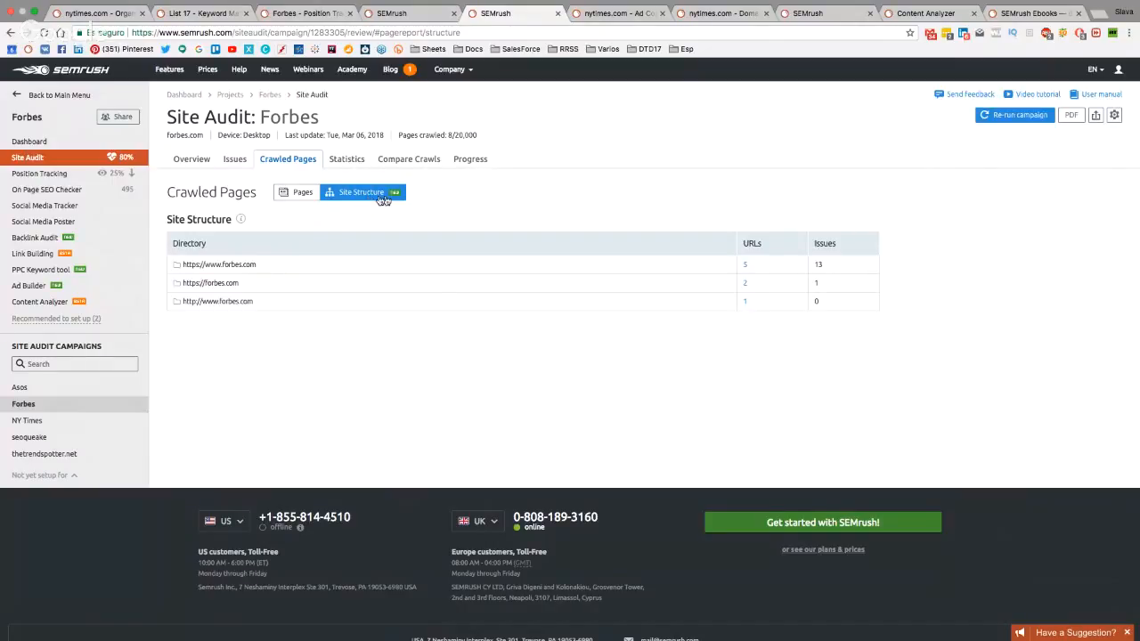
{"action": "left_click", "coordinate": [290, 197]}
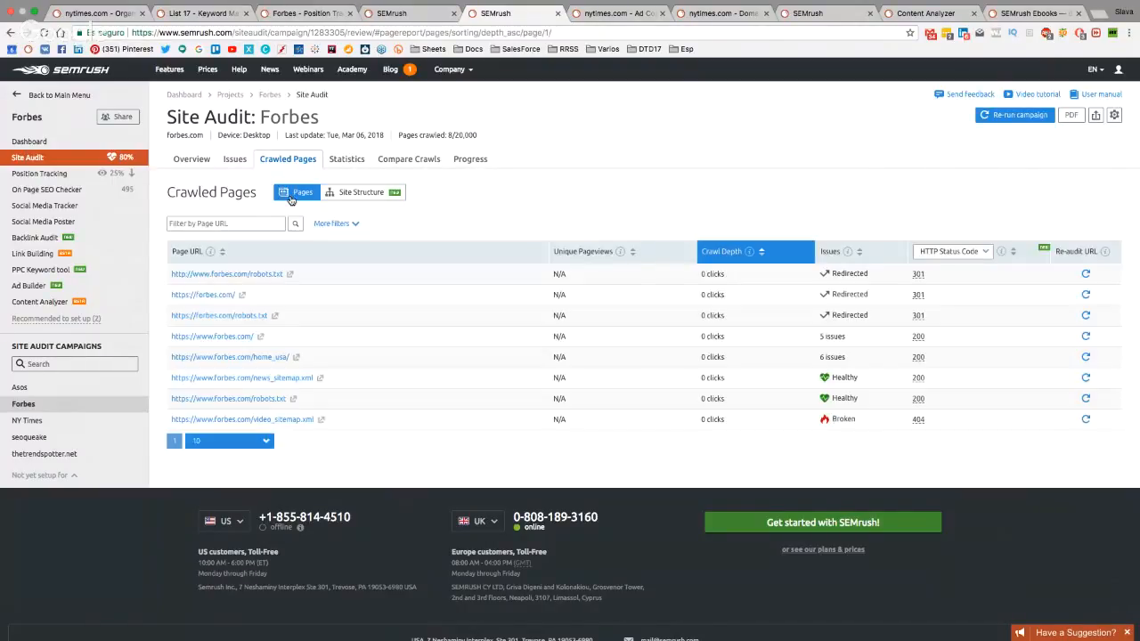
Review the Statistics, Compare Crawls and Progress reports of the Forbes site audit
{"action": "left_click", "coordinate": [362, 165]}
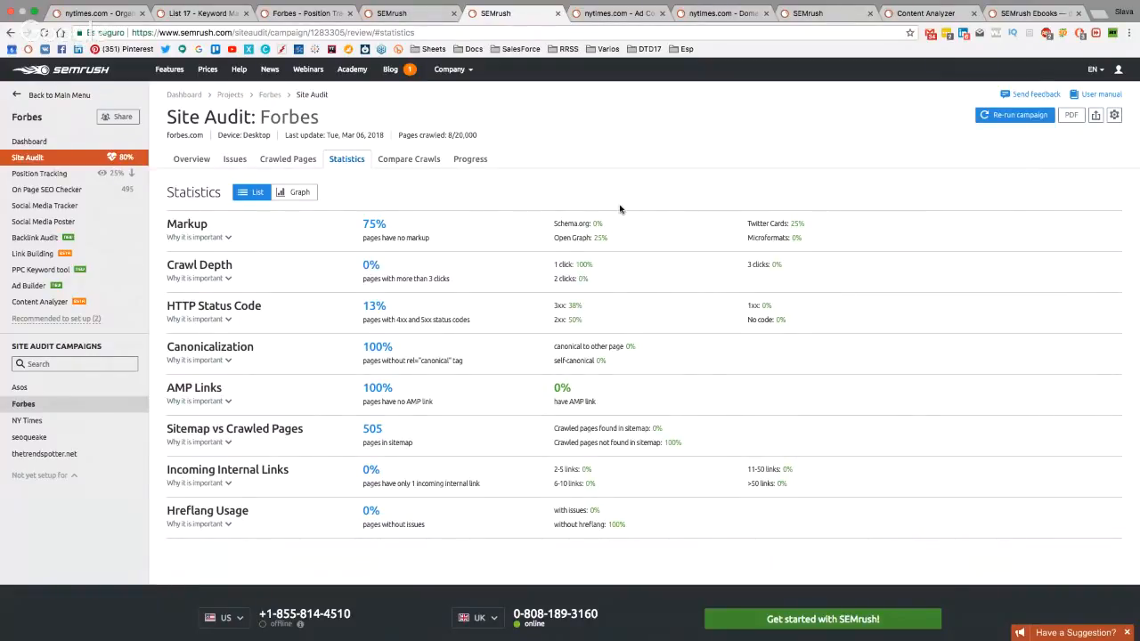
{"action": "left_click", "coordinate": [409, 162]}
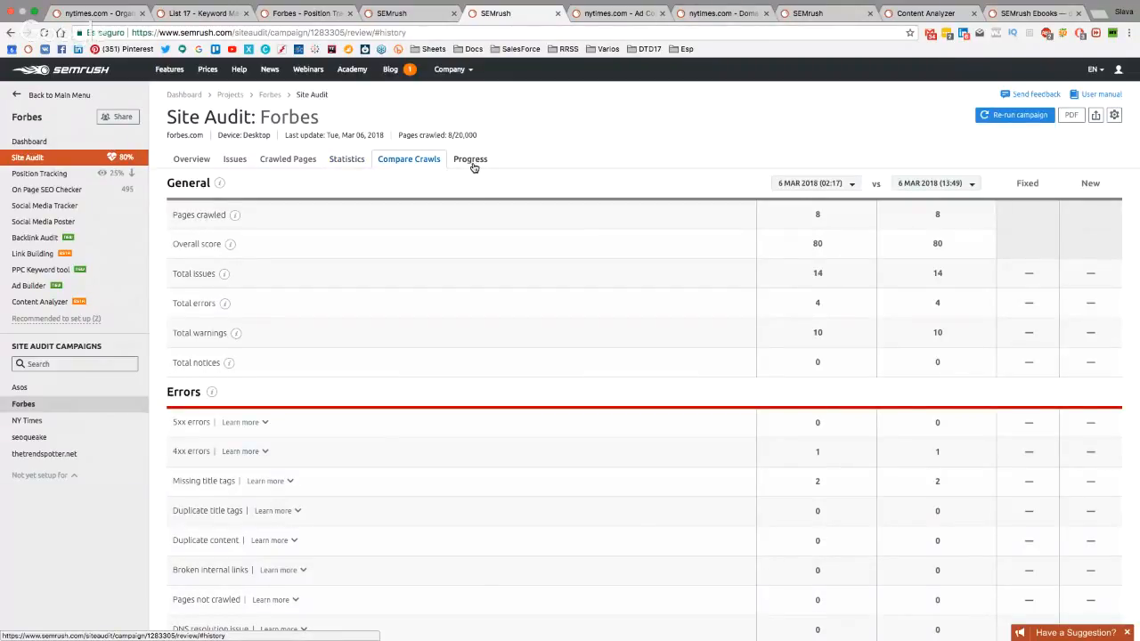
{"action": "left_click", "coordinate": [472, 167]}
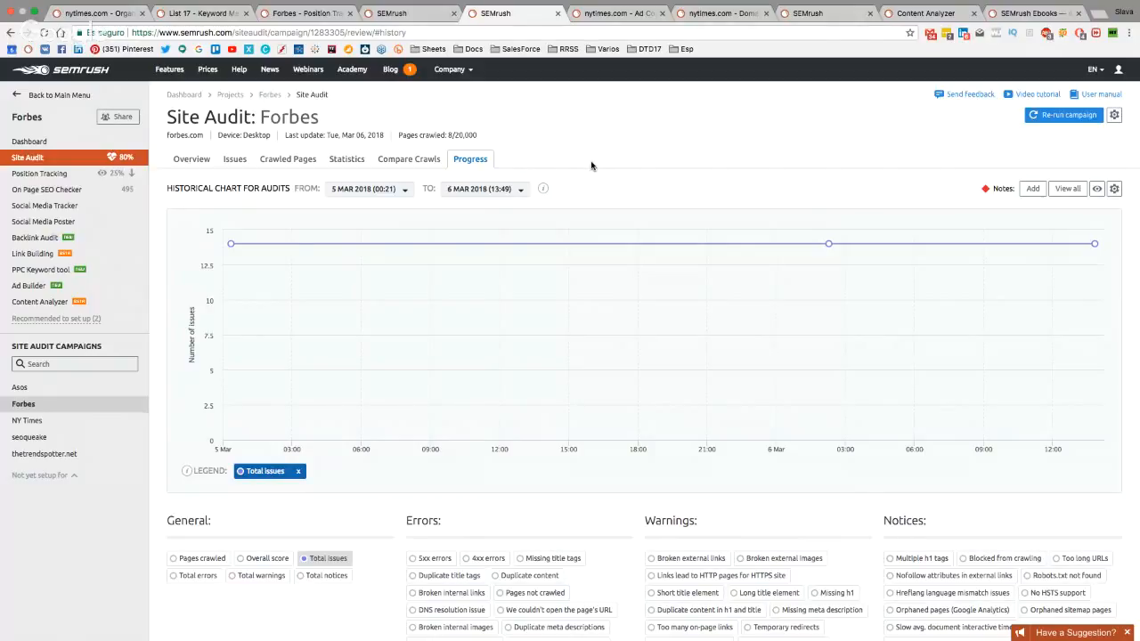
Return to the SEO Toolkit and look up the backlinks of nytimes.com in Backlink Analytics
{"action": "left_click", "coordinate": [59, 95]}
{"action": "left_click", "coordinate": [57, 96]}
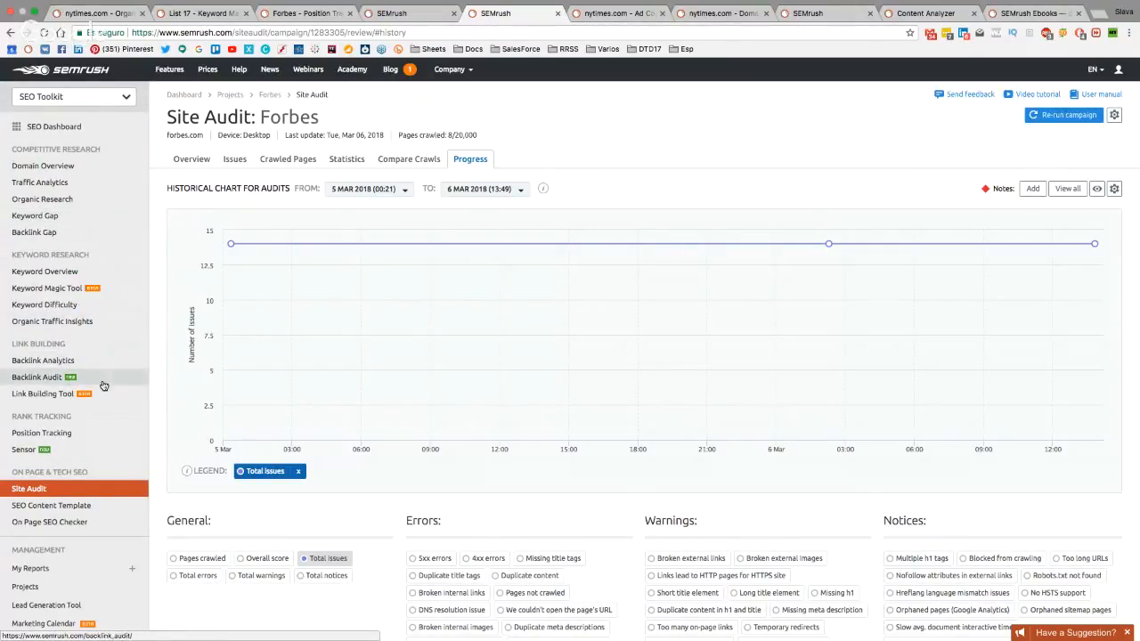
{"action": "left_click", "coordinate": [100, 367]}
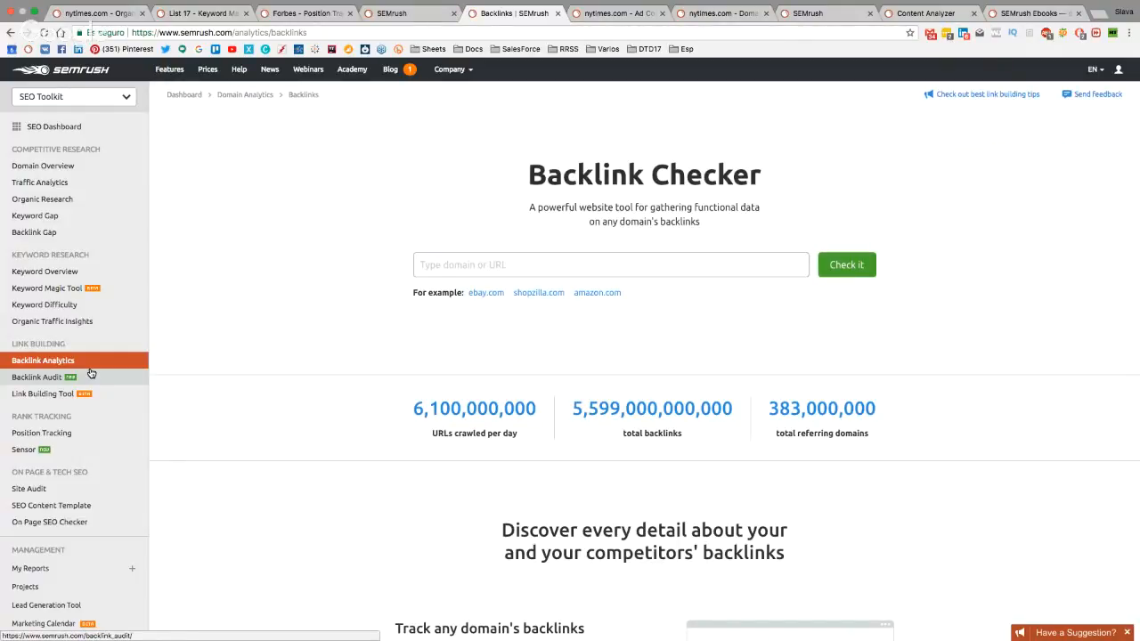
{"action": "left_click", "coordinate": [566, 267]}
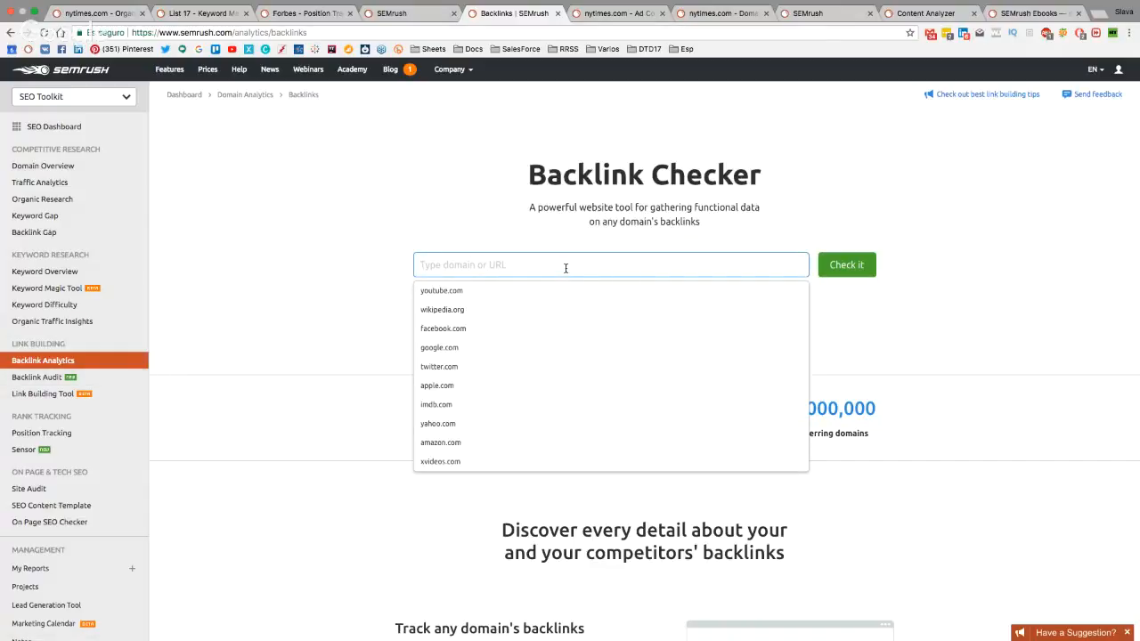
{"action": "type", "text": "nytim"}
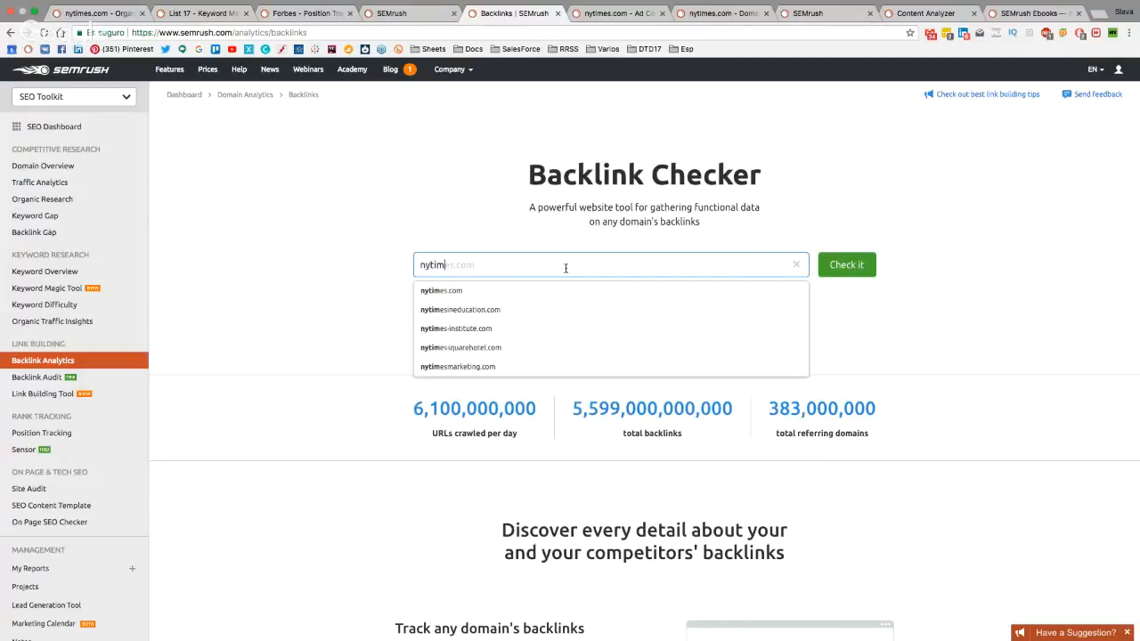
{"action": "type", "text": "es.c"}
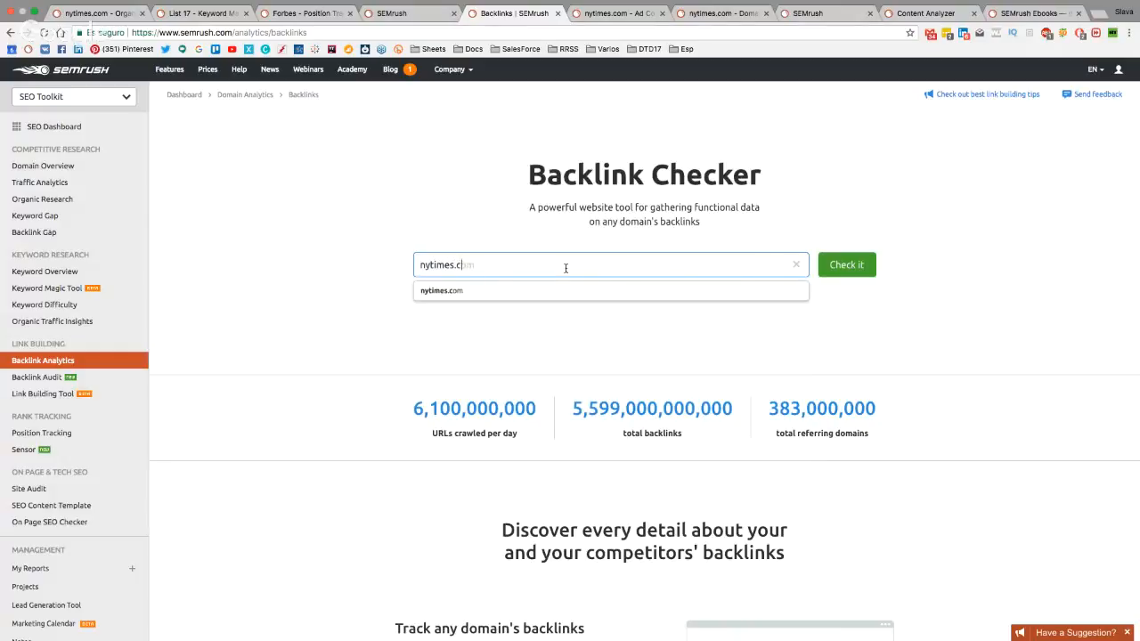
{"action": "type", "text": "om"}
{"action": "key", "text": "Return"}
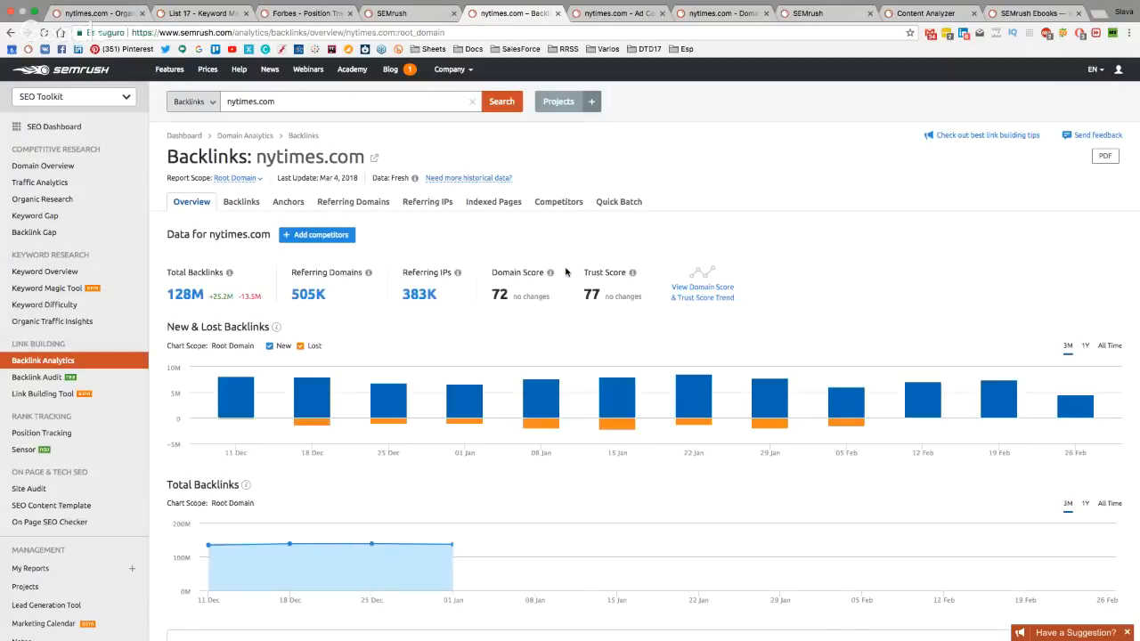
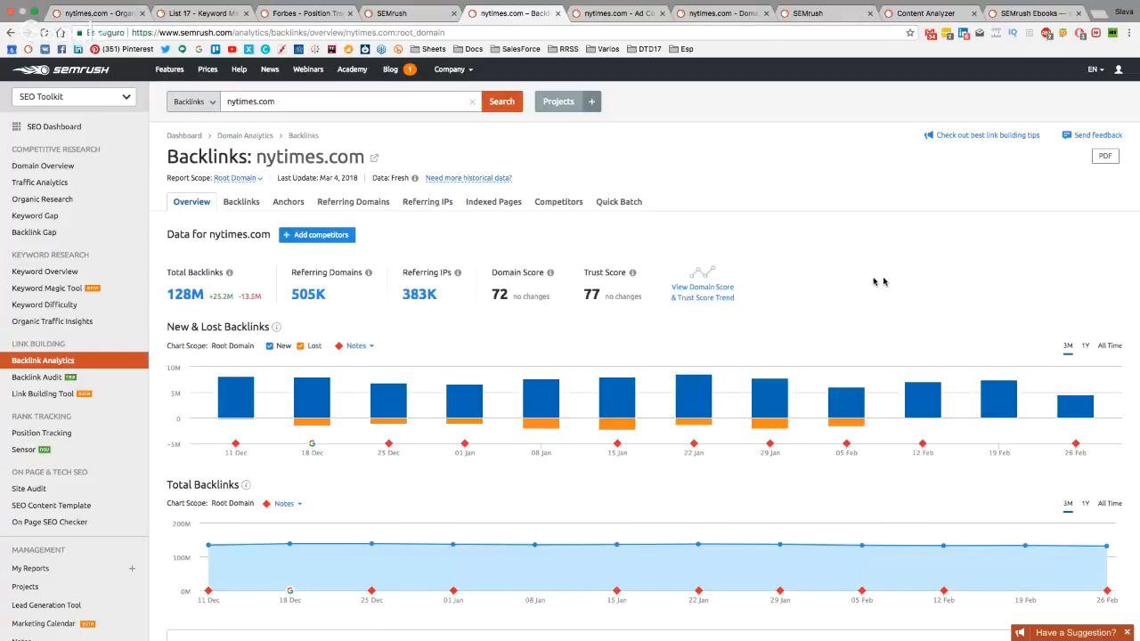
View the referring domains of nytimes.com and its domain competitors in the backlinks report
{"action": "left_click", "coordinate": [340, 207]}
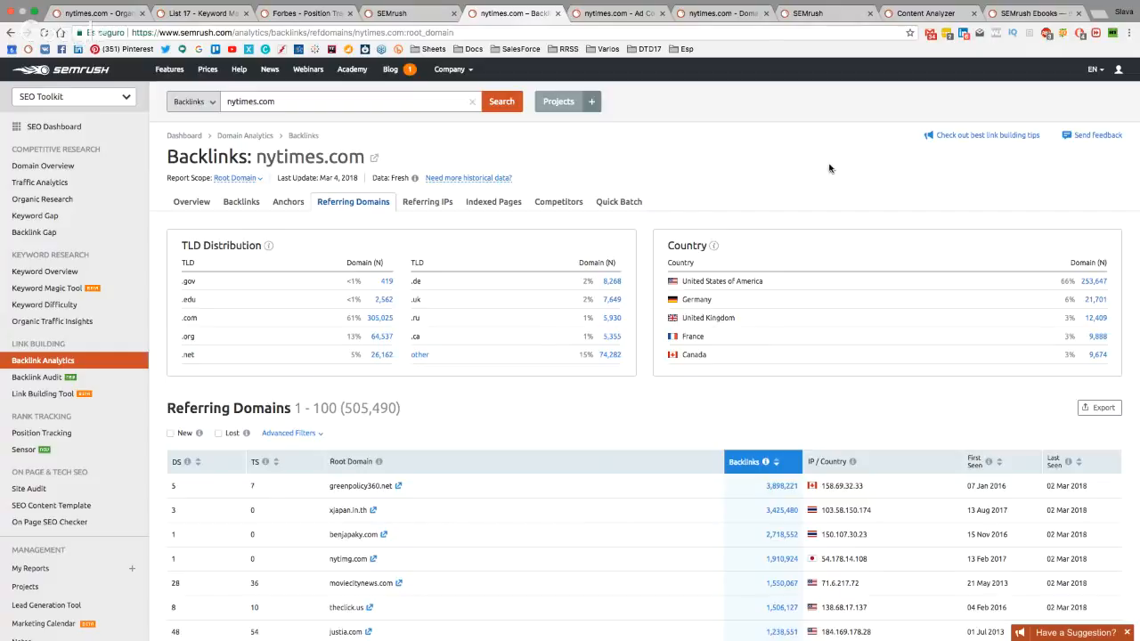
{"action": "left_click", "coordinate": [559, 204]}
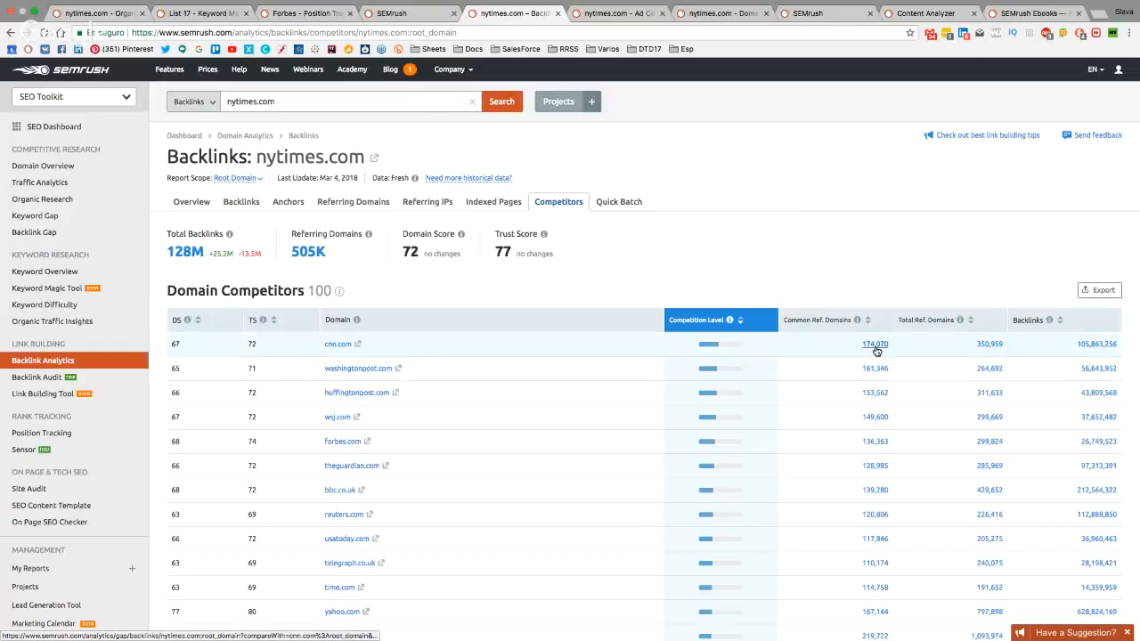
{"action": "left_click", "coordinate": [612, 14]}
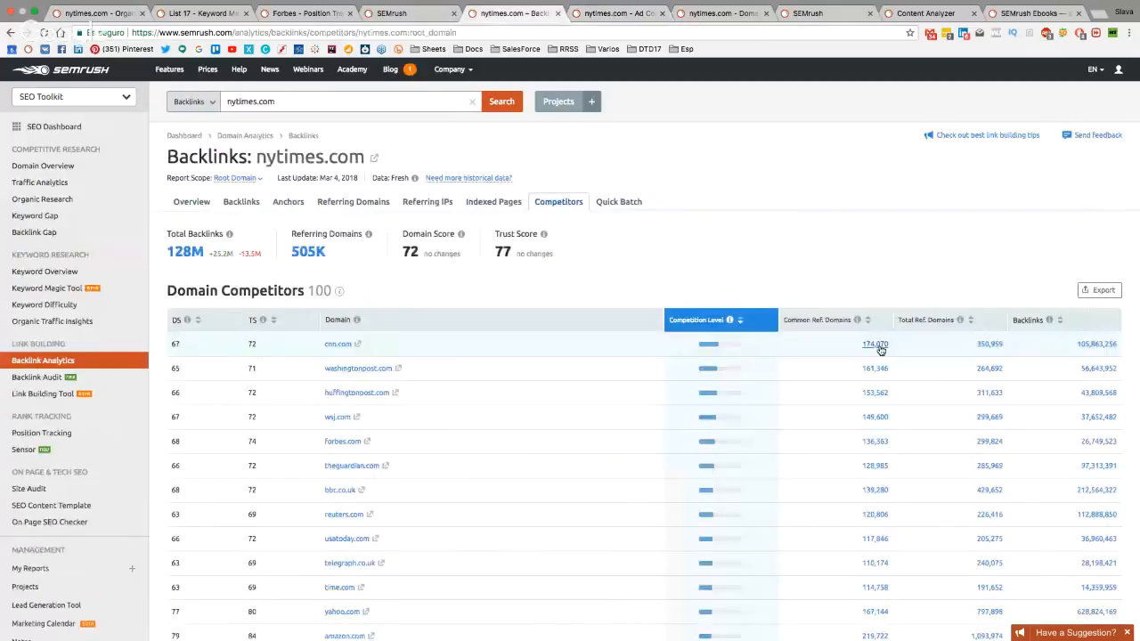
Open the common referring domains of nytimes.com and cnn.com in a separate browser tab and review their Backlink Gap comparison
{"action": "right_click", "coordinate": [887, 347]}
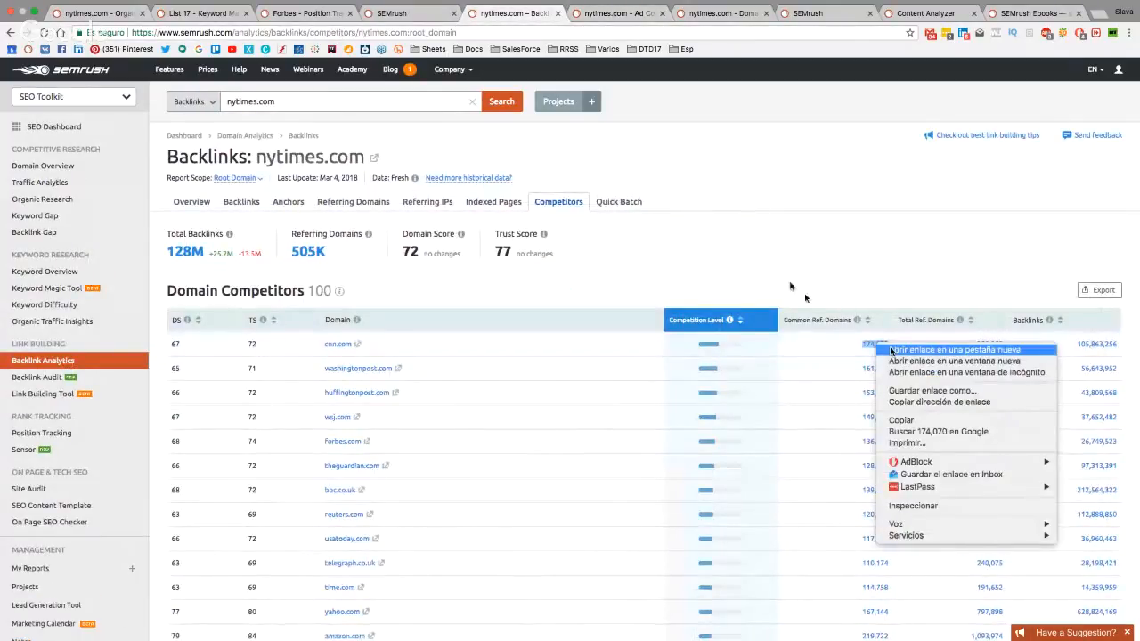
{"action": "left_click", "coordinate": [891, 349]}
{"action": "left_click", "coordinate": [546, 15]}
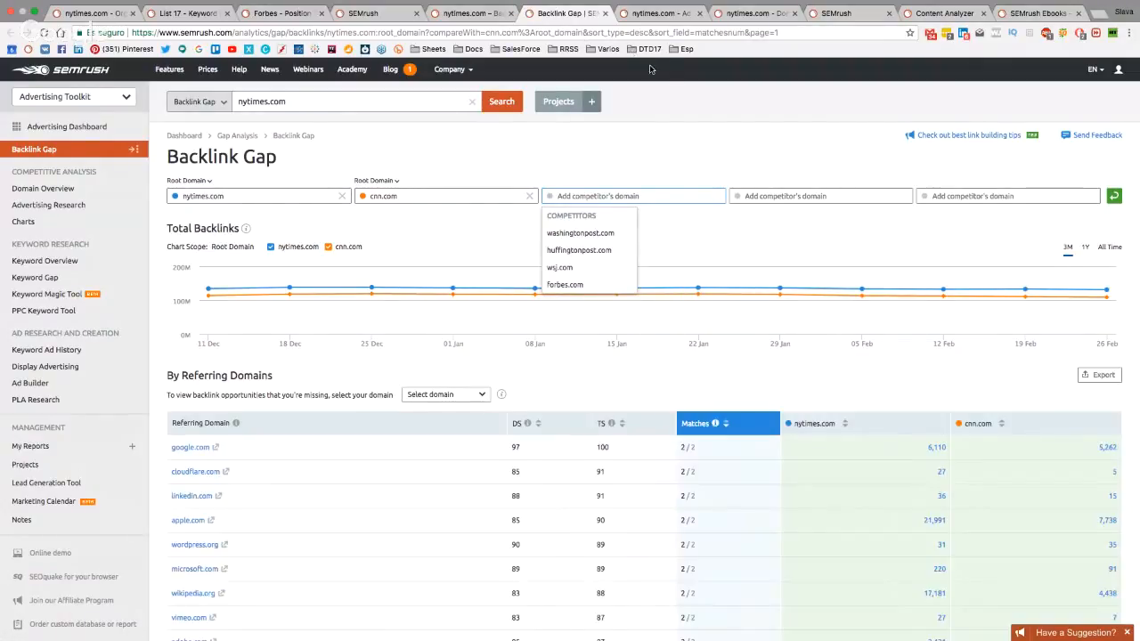
{"action": "scroll", "coordinate": [641, 396], "scroll_direction": "down", "scroll_amount": 1}
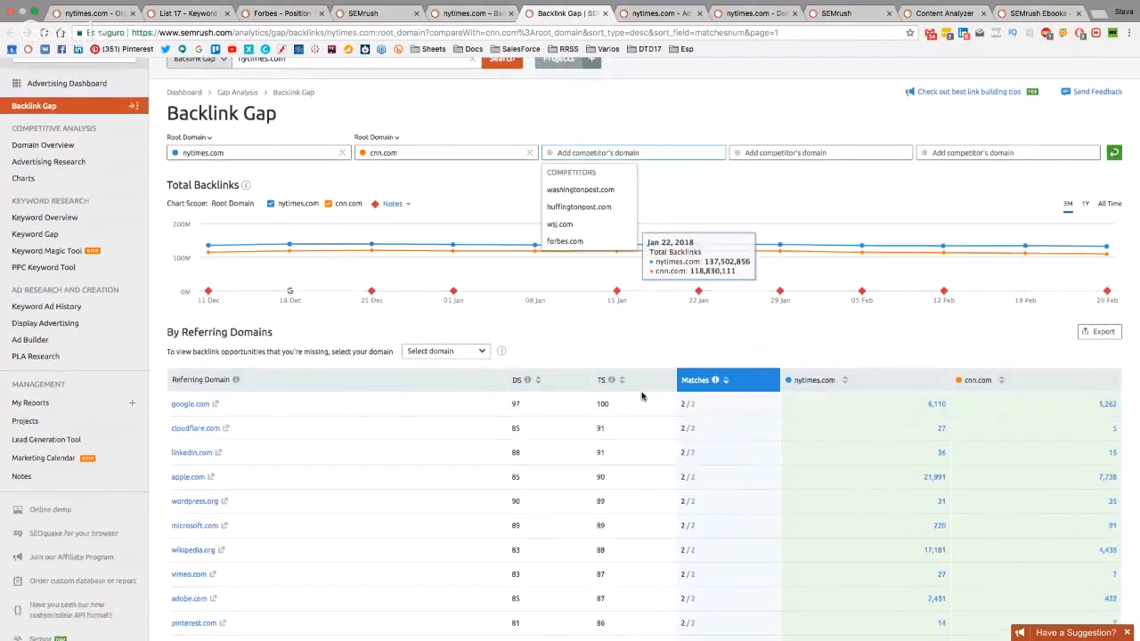
{"action": "scroll", "coordinate": [641, 395], "scroll_direction": "down", "scroll_amount": 1}
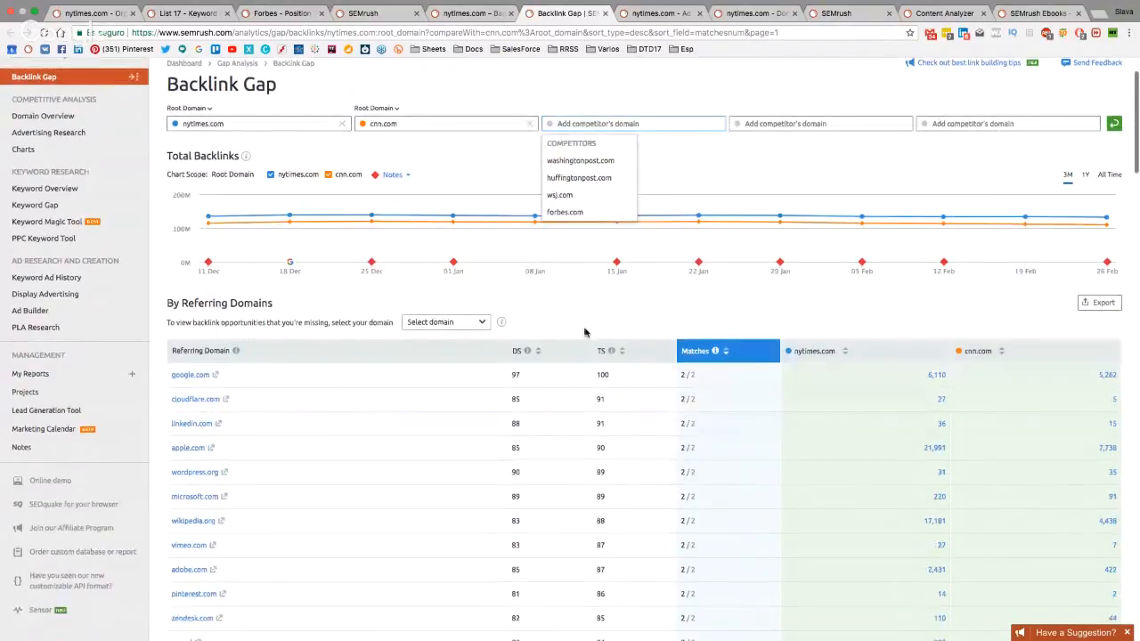
Add forbes.com as the third domain in the Backlink Gap comparison and run it
{"action": "left_click", "coordinate": [474, 322]}
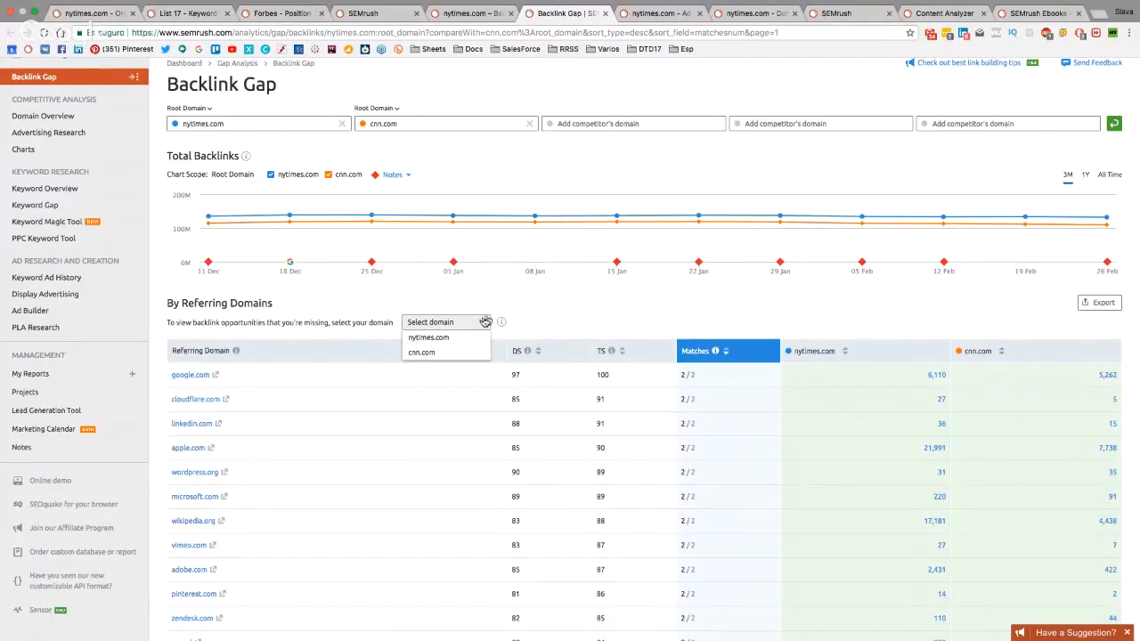
{"action": "left_click", "coordinate": [615, 125]}
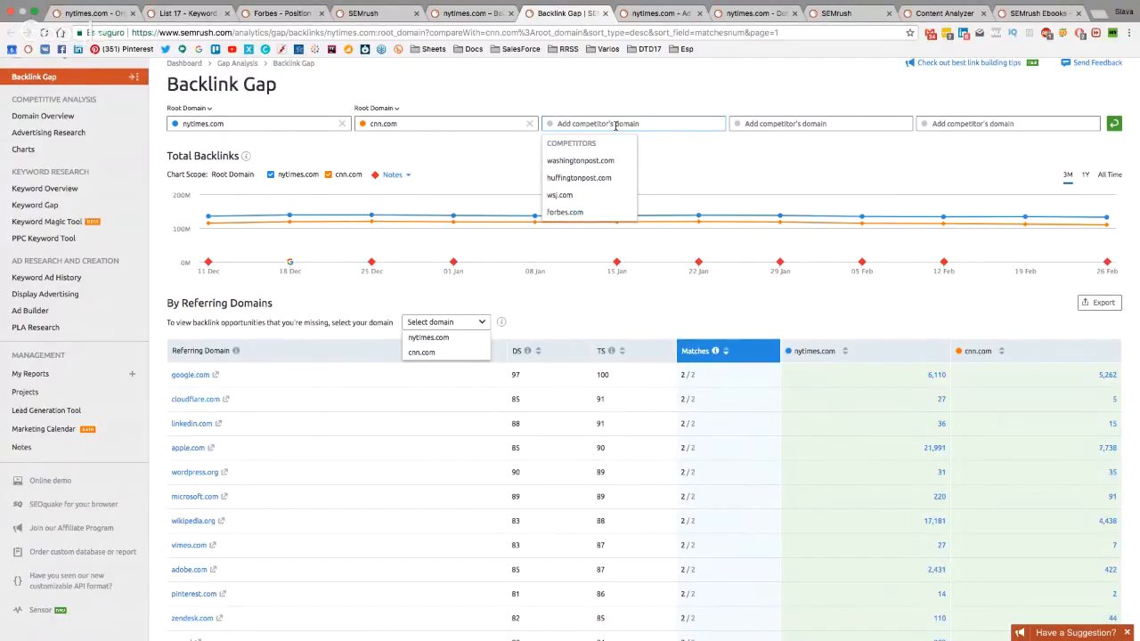
{"action": "left_click", "coordinate": [565, 212]}
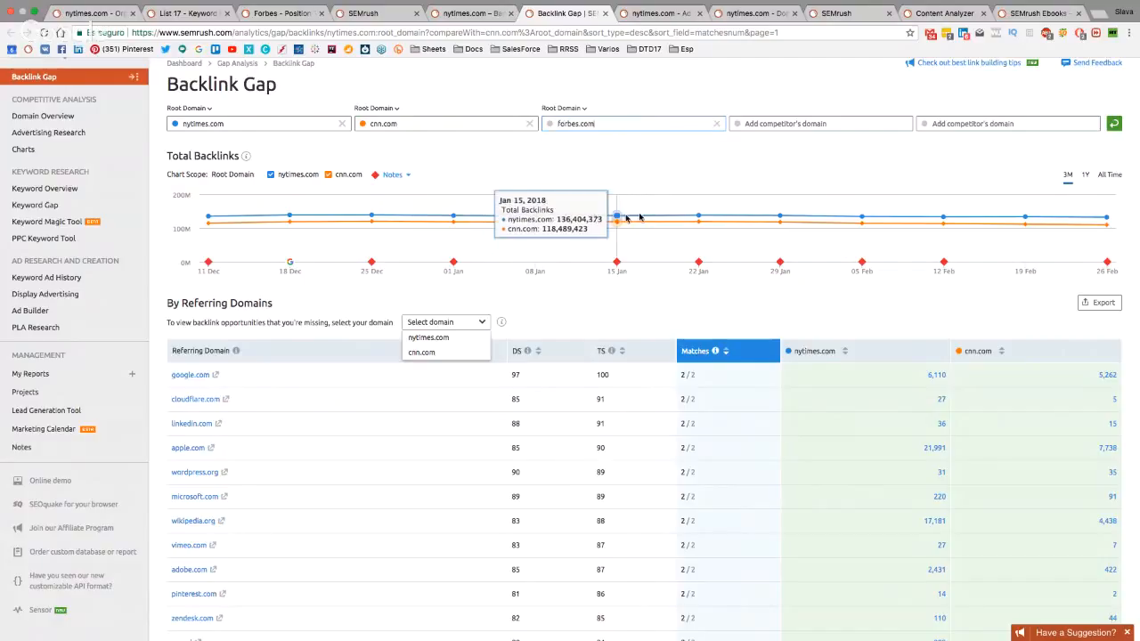
{"action": "left_click", "coordinate": [1113, 123]}
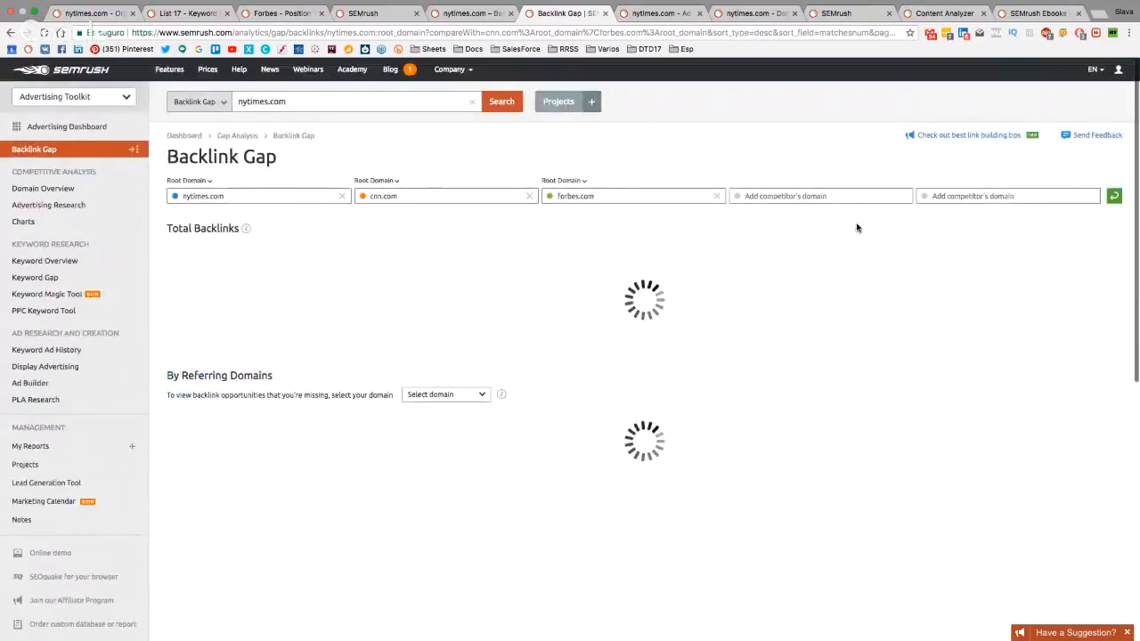
Show the backlink opportunities that forbes.com is missing and examine the listed referring domains
{"action": "left_click", "coordinate": [479, 400]}
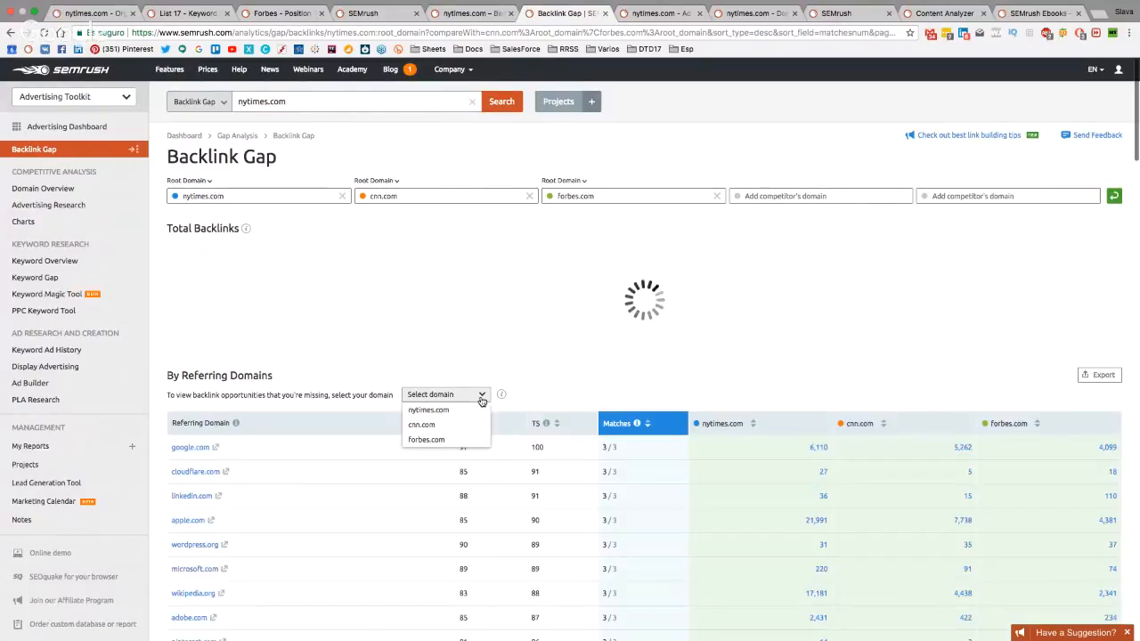
{"action": "left_click", "coordinate": [452, 440]}
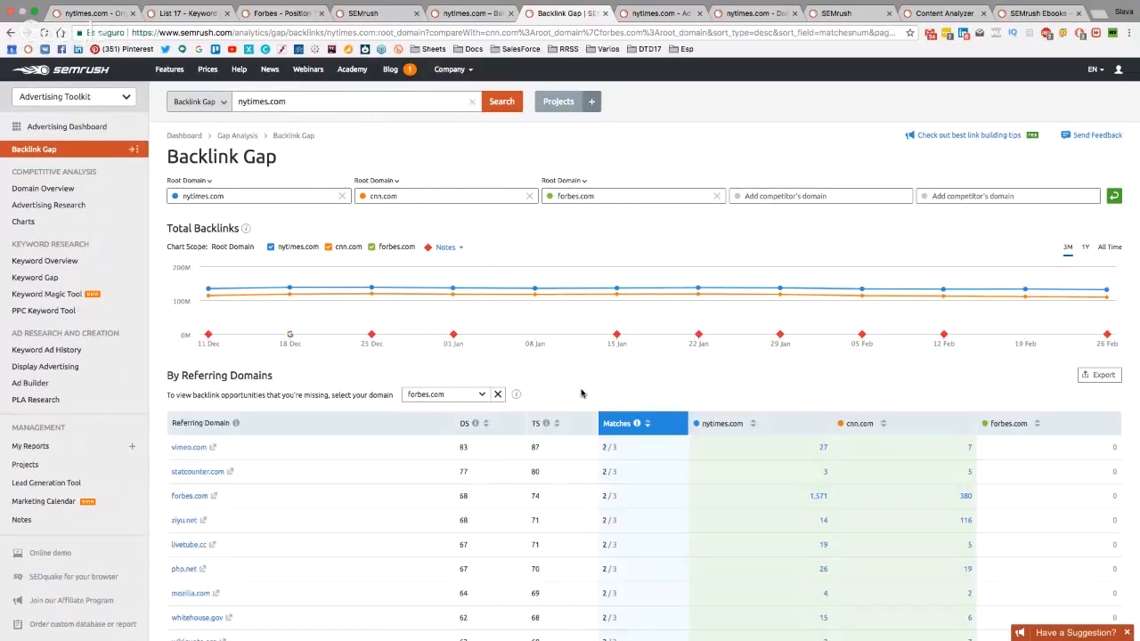
{"action": "scroll", "coordinate": [997, 374], "scroll_direction": "down", "scroll_amount": 3}
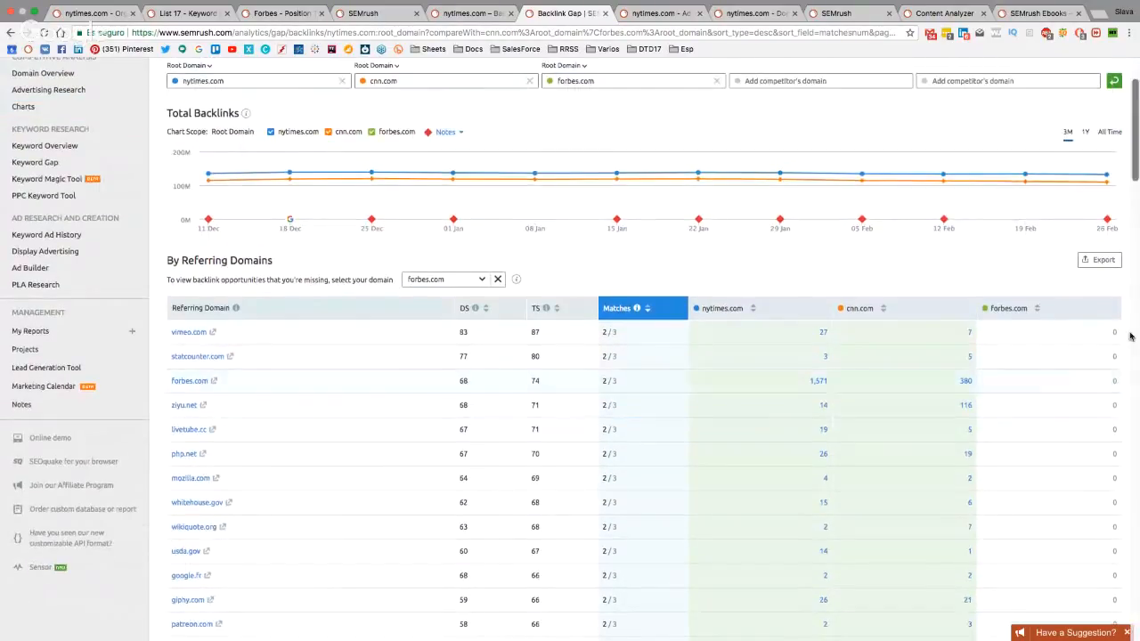
{"action": "scroll", "coordinate": [1128, 338], "scroll_direction": "down", "scroll_amount": 1}
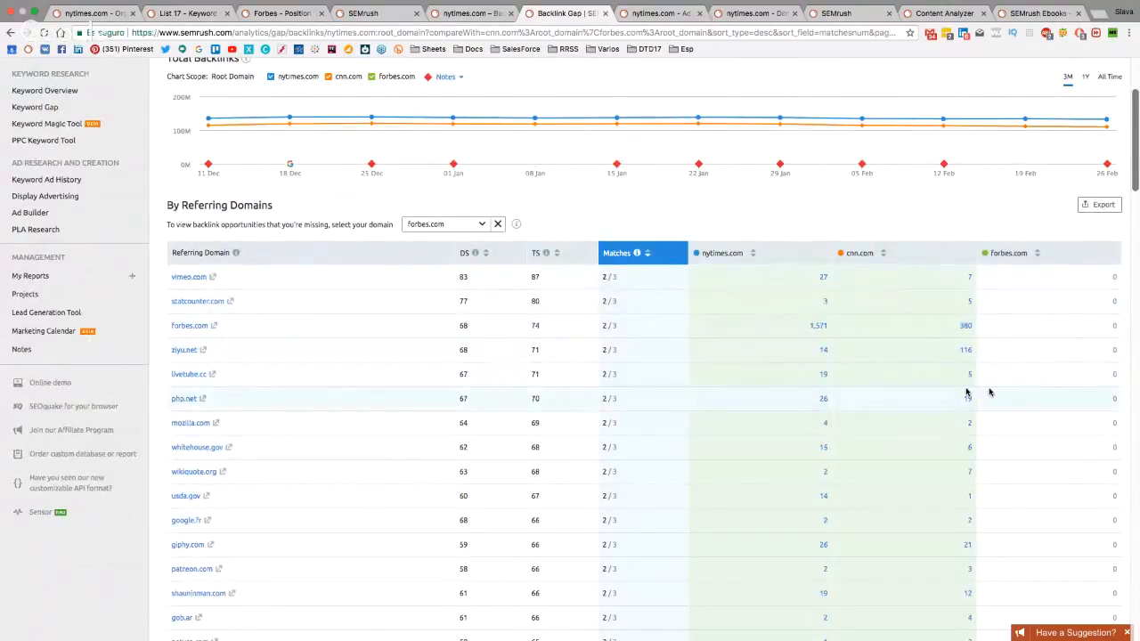
Finish reviewing the Backlink Gap referring domains and open the Quick Batch comparison in the nytimes.com backlinks report
{"action": "scroll", "coordinate": [1095, 387], "scroll_direction": "down", "scroll_amount": 4}
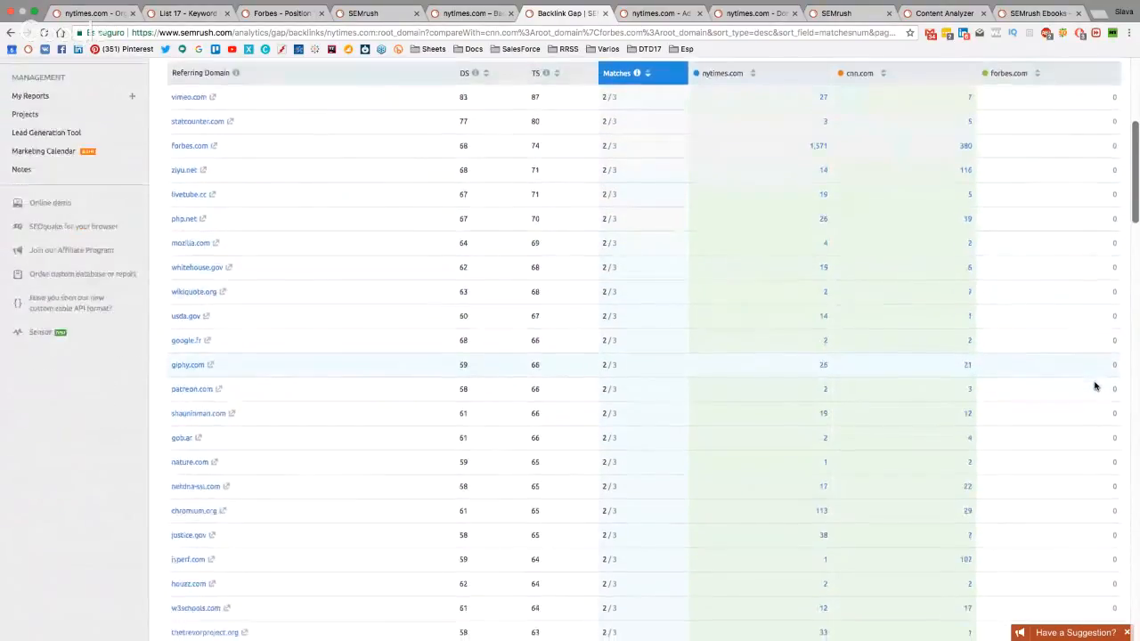
{"action": "scroll", "coordinate": [1094, 385], "scroll_direction": "up", "scroll_amount": 8}
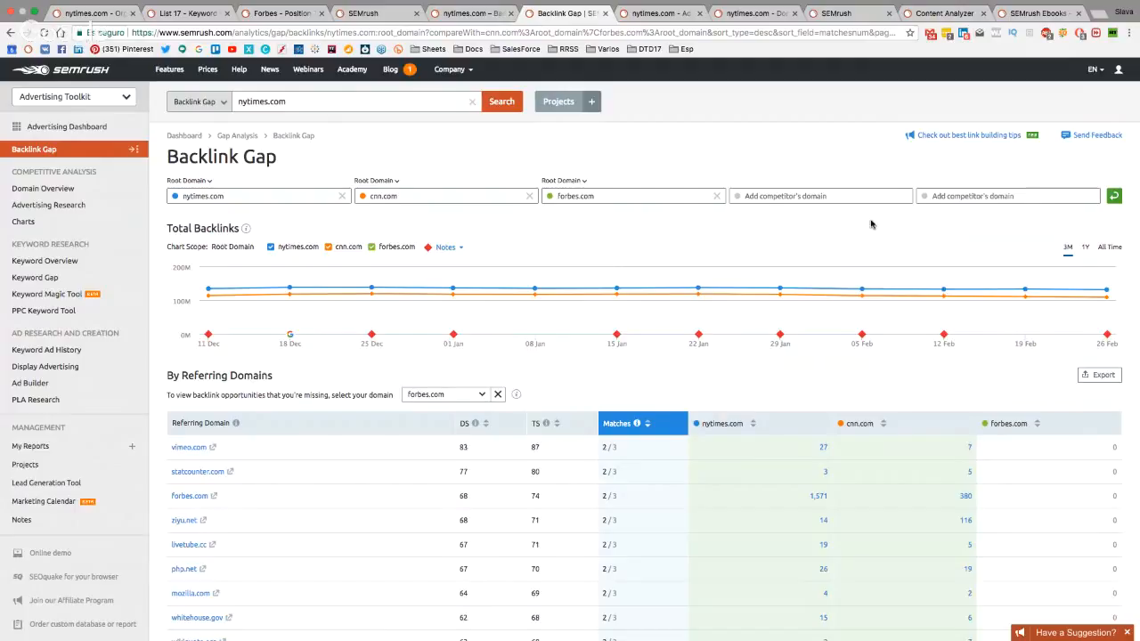
{"action": "left_click", "coordinate": [450, 14]}
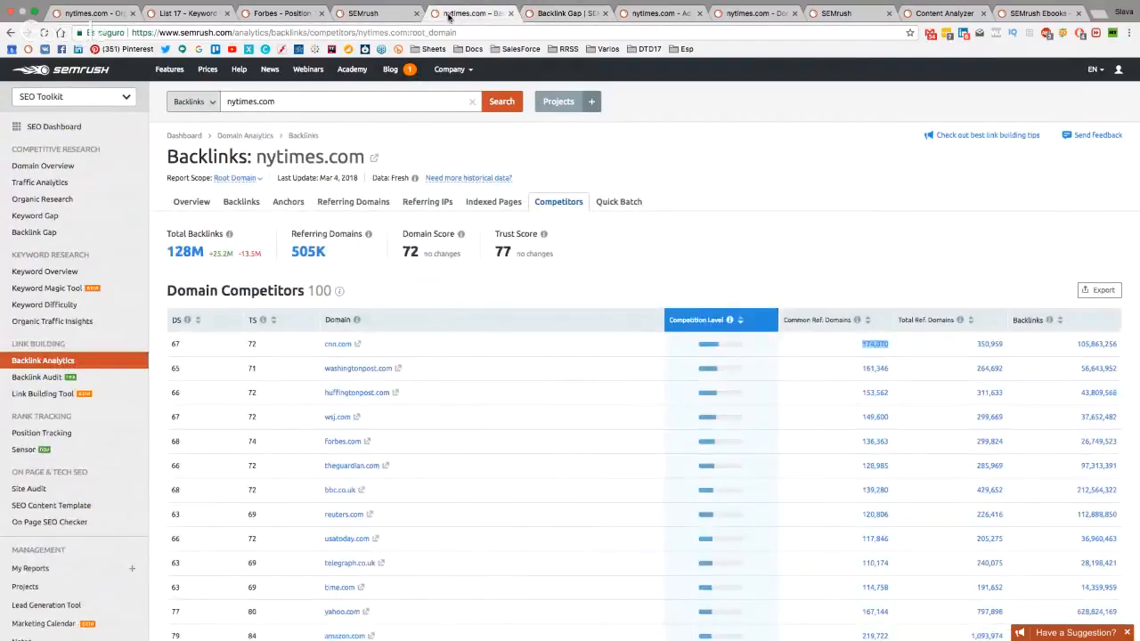
{"action": "left_click", "coordinate": [623, 205]}
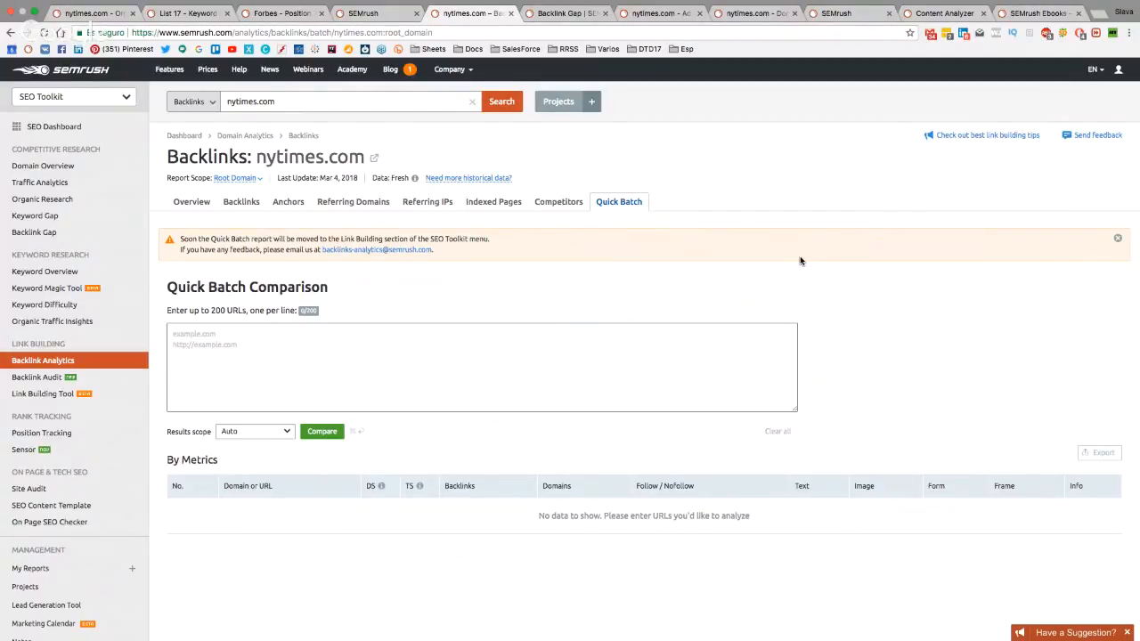
{"action": "scroll", "coordinate": [846, 300], "scroll_direction": "up", "scroll_amount": 1}
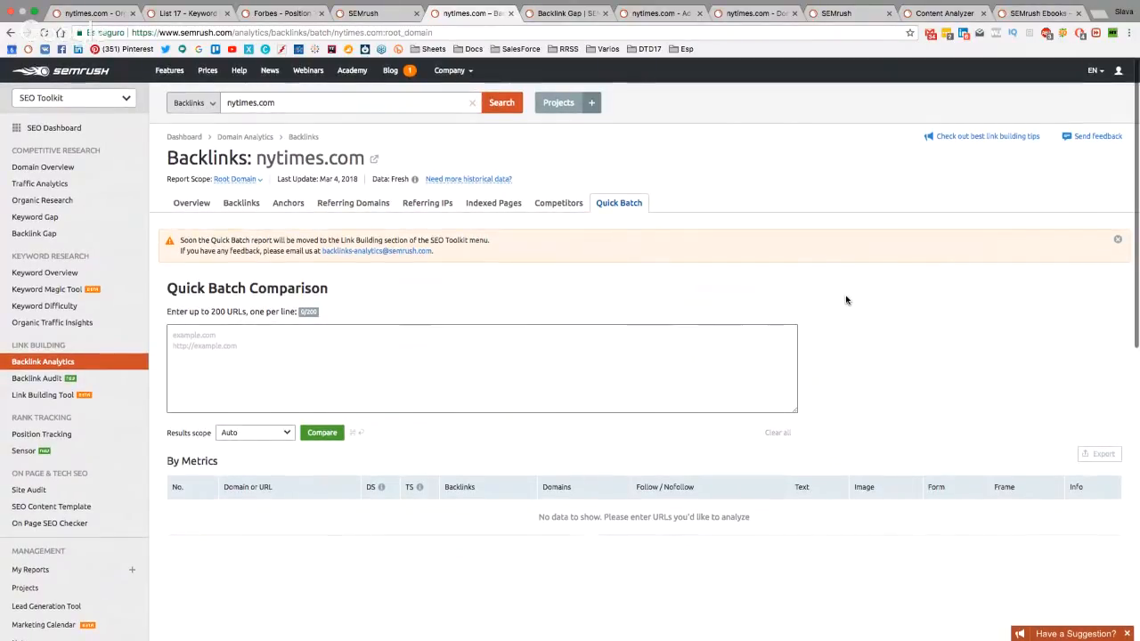
{"action": "scroll", "coordinate": [846, 300], "scroll_direction": "down", "scroll_amount": 1}
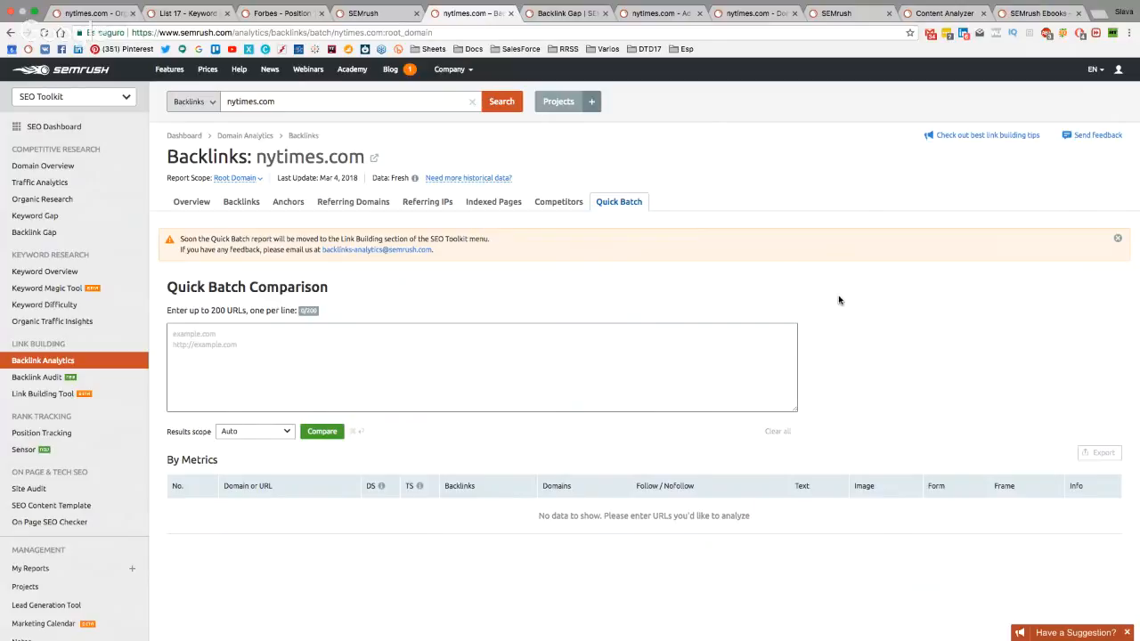
Open the Backlink Audit of the Forbes project and show its backlinks for review
{"action": "left_click", "coordinate": [35, 381]}
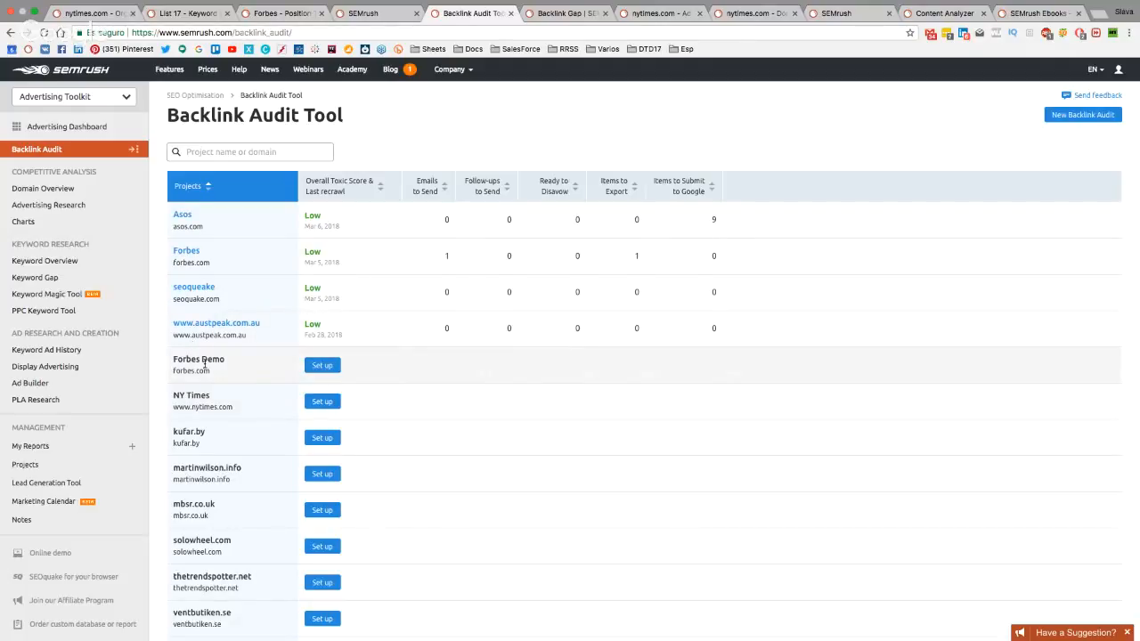
{"action": "left_click", "coordinate": [187, 253]}
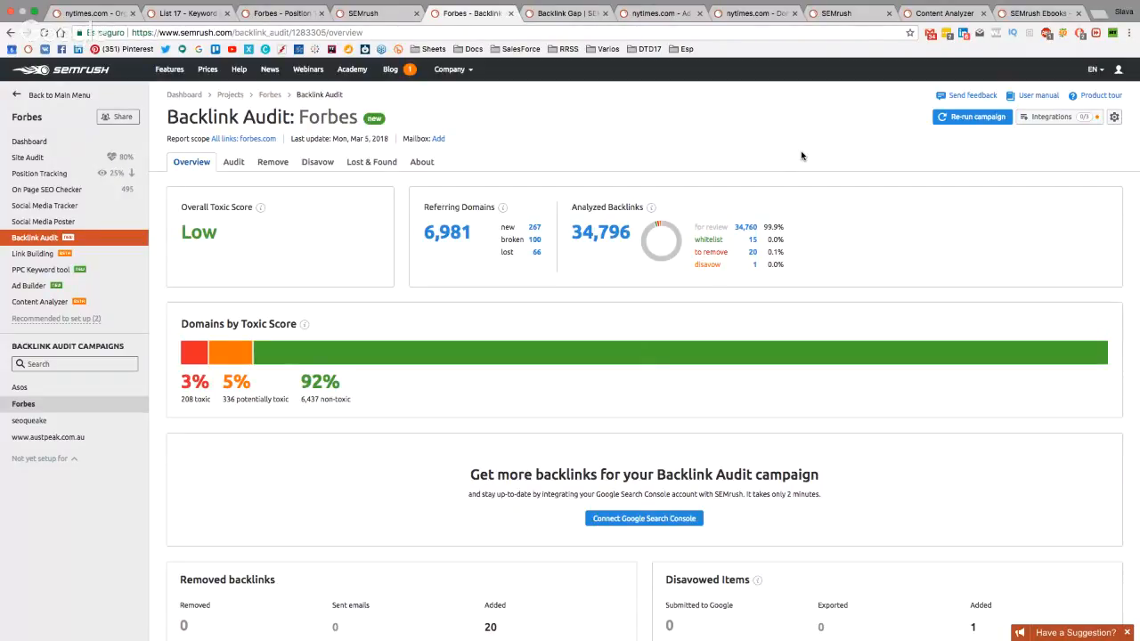
{"action": "left_click", "coordinate": [229, 166]}
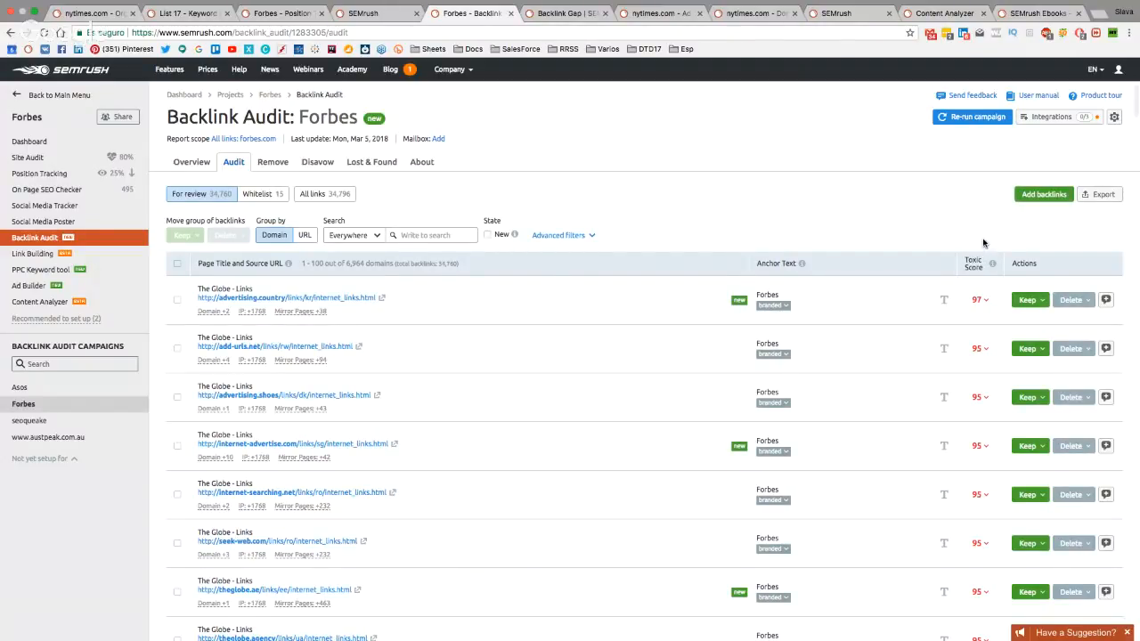
Examine the toxic markers behind the toxic score of the first backlink, from advertising.country
{"action": "scroll", "coordinate": [983, 242], "scroll_direction": "down", "scroll_amount": 1}
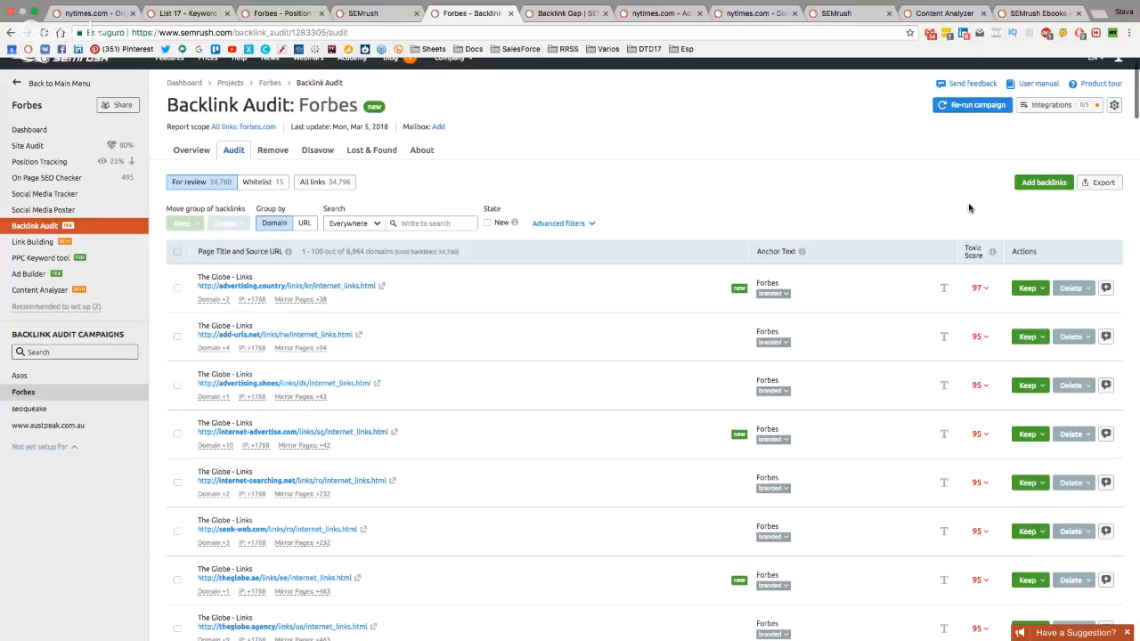
{"action": "left_click", "coordinate": [986, 290]}
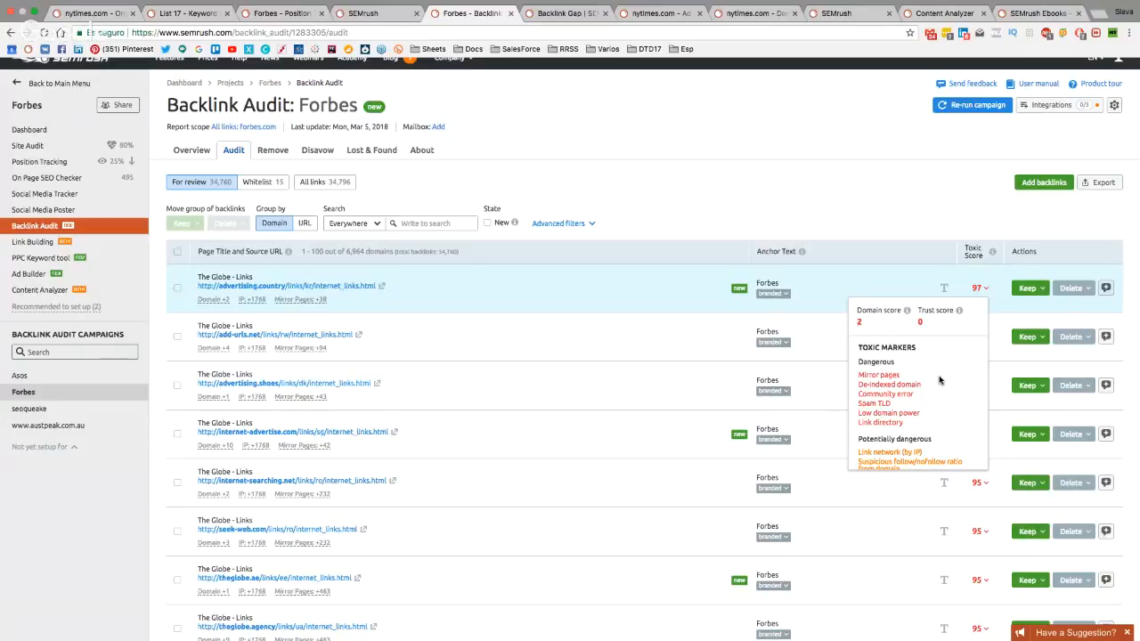
{"action": "scroll", "coordinate": [942, 377], "scroll_direction": "down", "scroll_amount": 3}
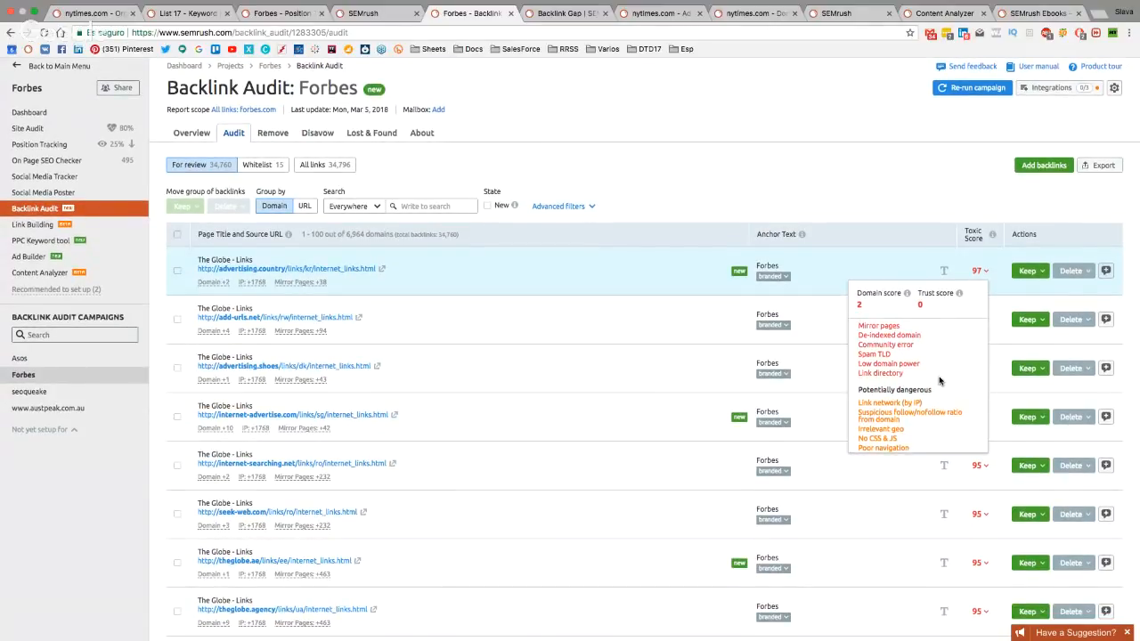
{"action": "scroll", "coordinate": [940, 381], "scroll_direction": "up", "scroll_amount": 4}
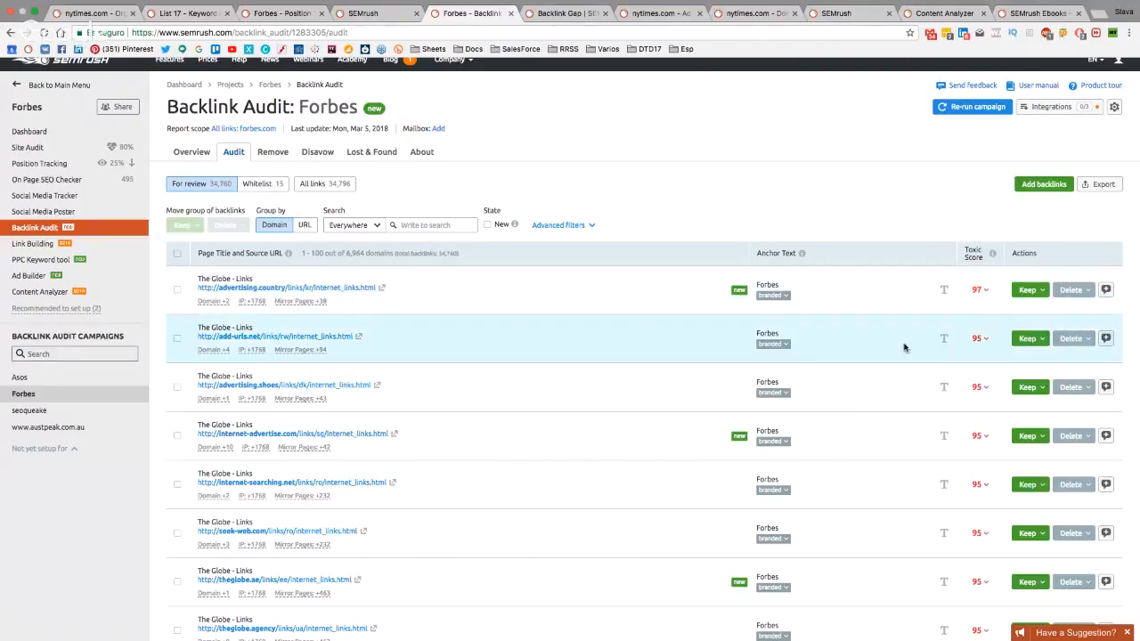
Check the keep and delete options of the first backlink, and view the Forbes campaign's Remove and Disavow lists
{"action": "left_click", "coordinate": [1038, 294]}
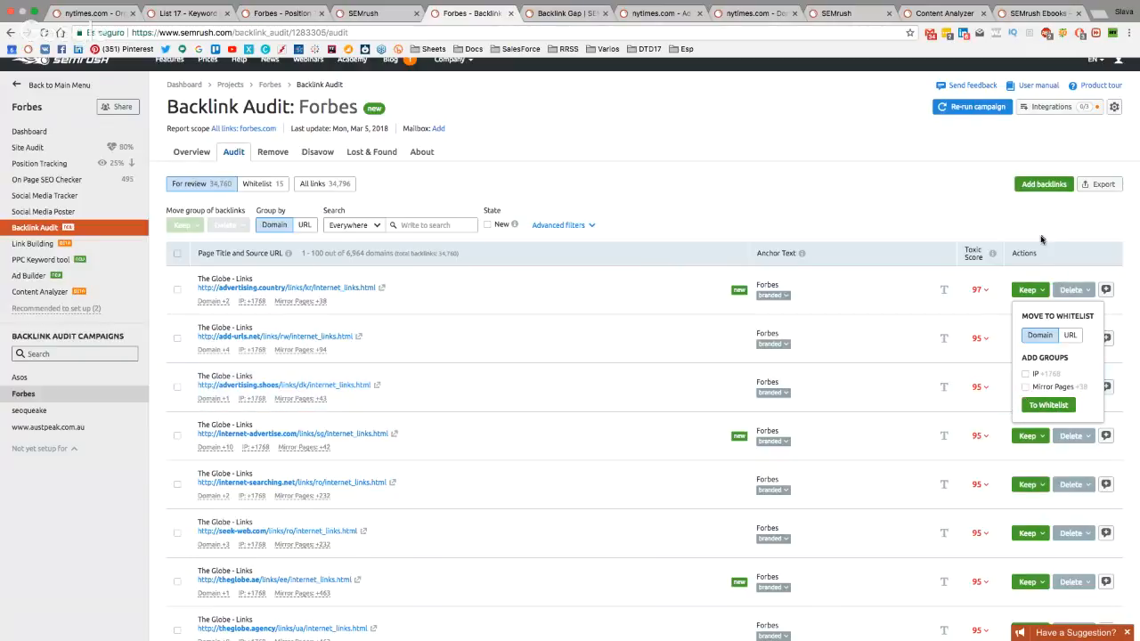
{"action": "left_click", "coordinate": [1086, 296]}
{"action": "left_click", "coordinate": [1085, 295]}
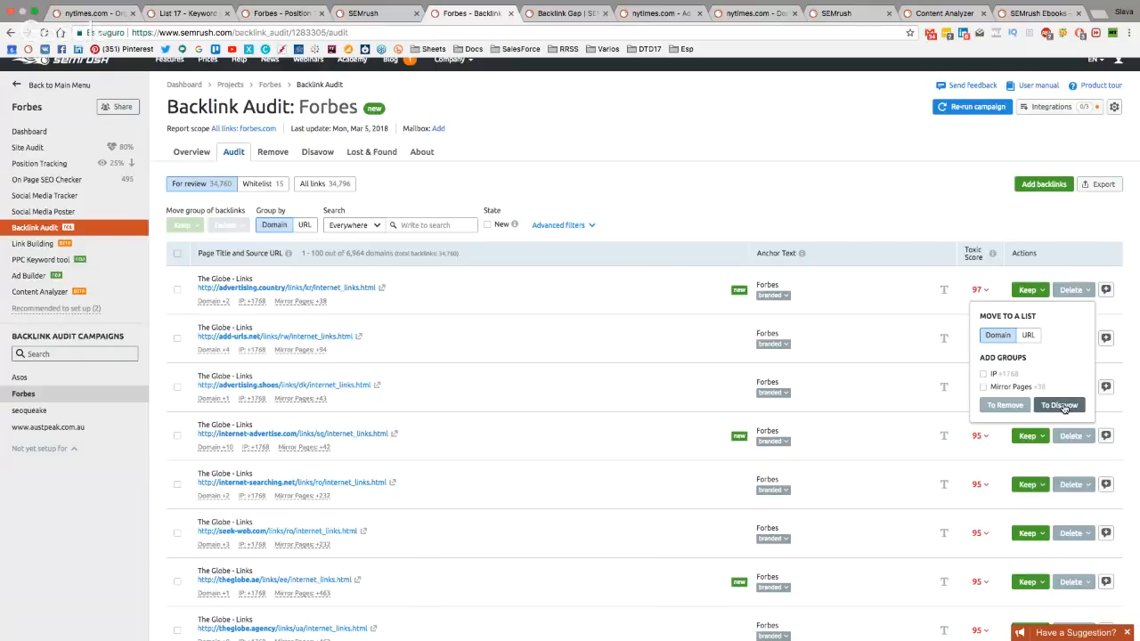
{"action": "left_click", "coordinate": [270, 152]}
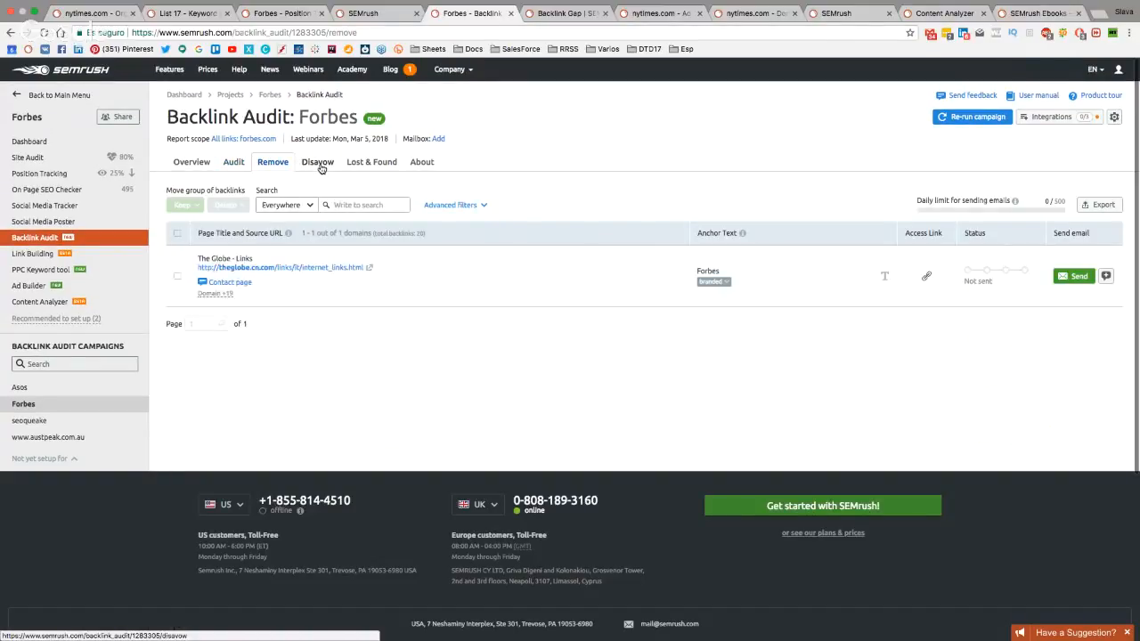
{"action": "left_click", "coordinate": [321, 169]}
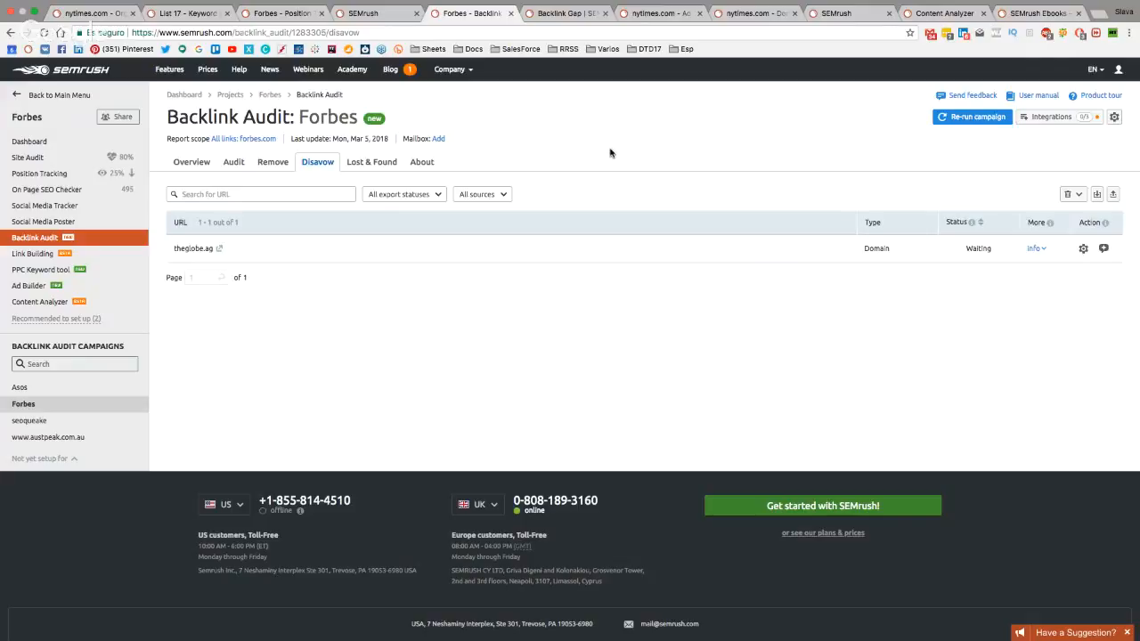
Open the Link Building tool for Forbes and review its list of prospects
{"action": "left_click", "coordinate": [33, 256]}
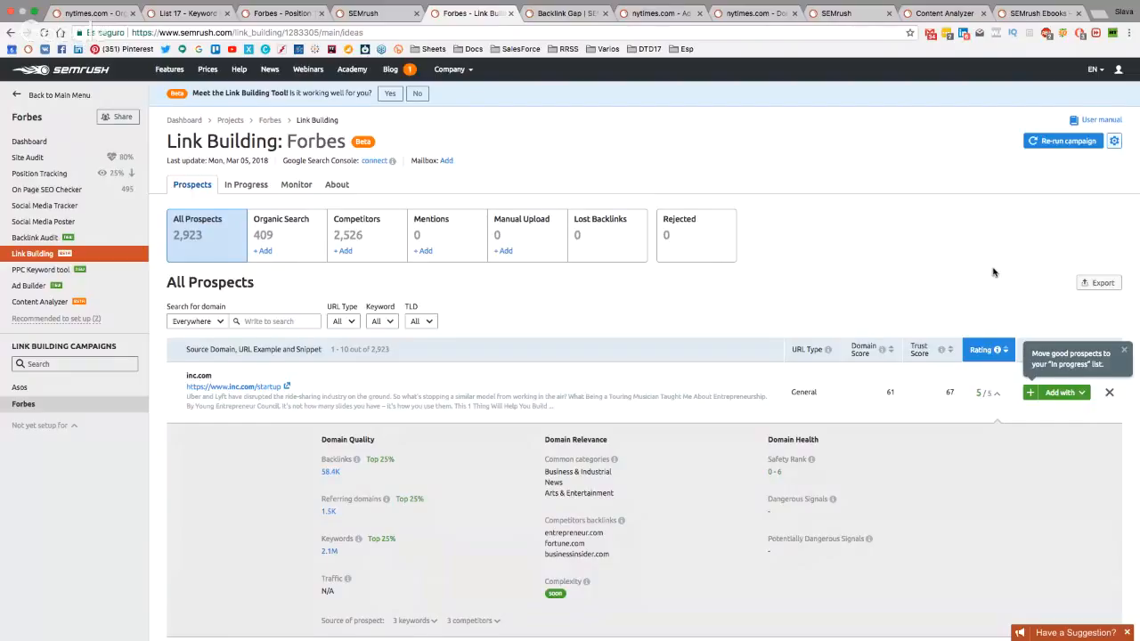
{"action": "scroll", "coordinate": [993, 272], "scroll_direction": "down", "scroll_amount": 1}
{"action": "scroll", "coordinate": [993, 273], "scroll_direction": "down", "scroll_amount": 3}
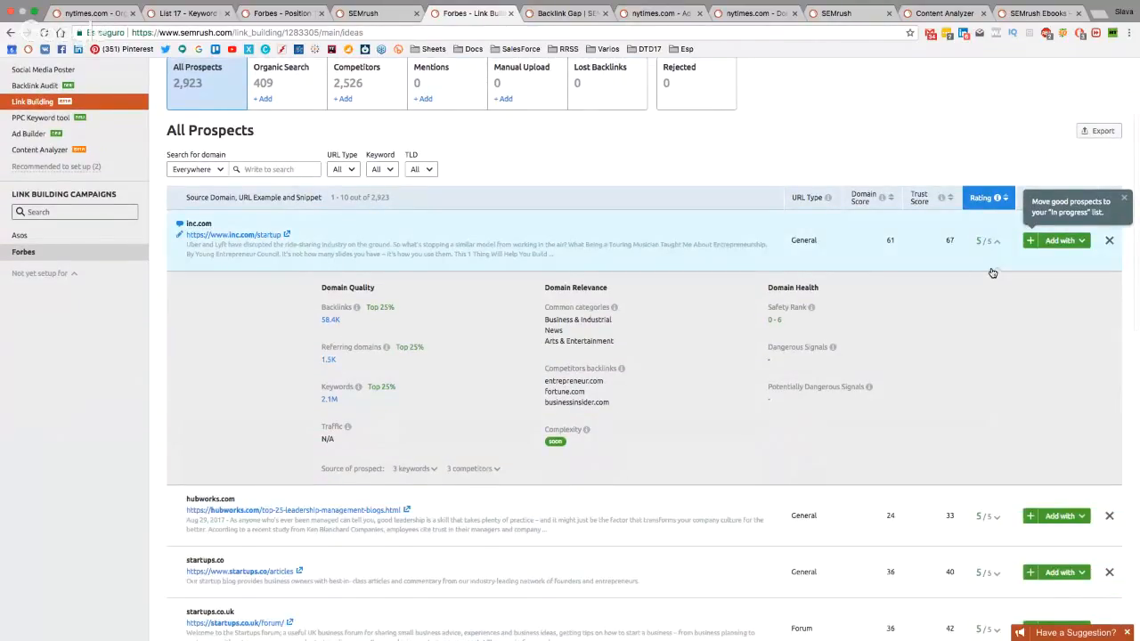
{"action": "scroll", "coordinate": [993, 272], "scroll_direction": "up", "scroll_amount": 3}
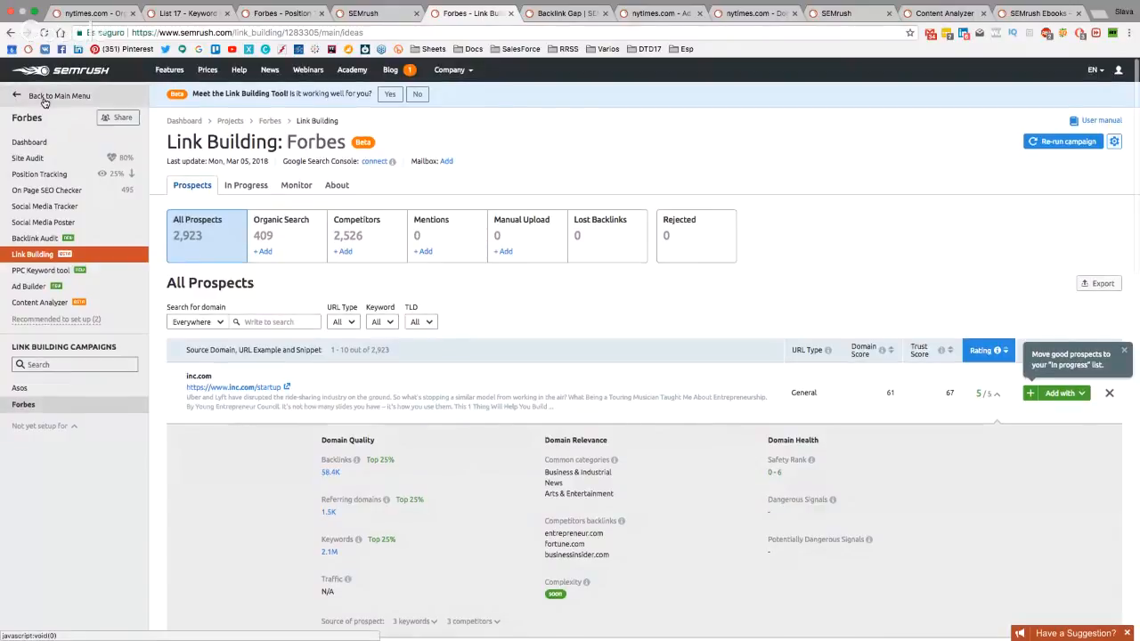
Return to the main navigation, switch to the Advertising Toolkit and open Advertising Research
{"action": "left_click", "coordinate": [70, 116]}
{"action": "left_click", "coordinate": [104, 96]}
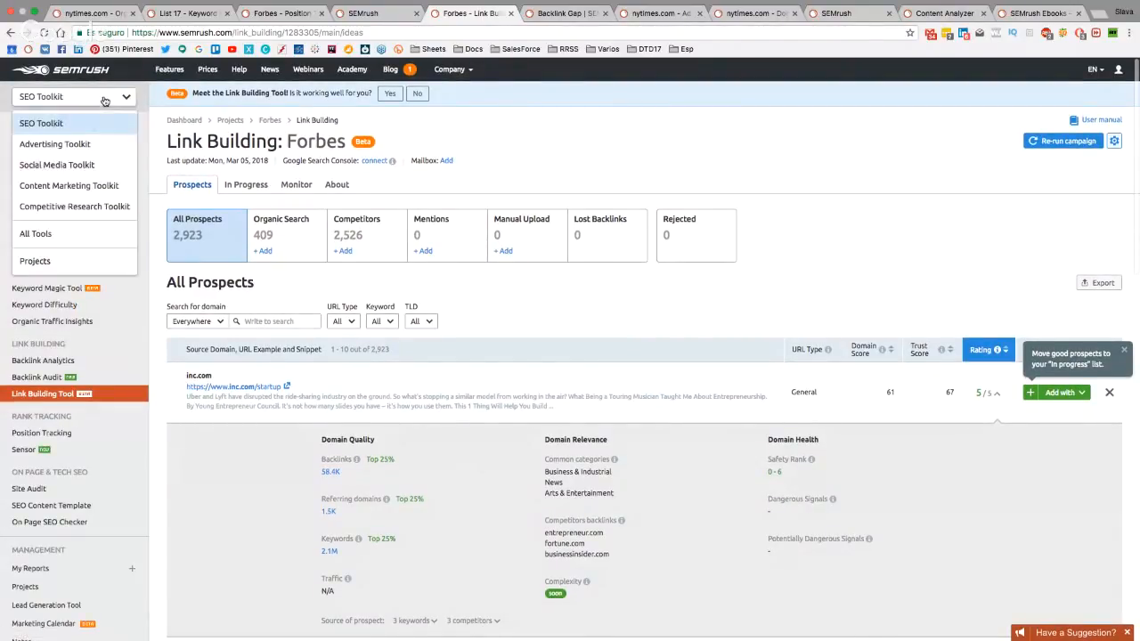
{"action": "left_click", "coordinate": [106, 144]}
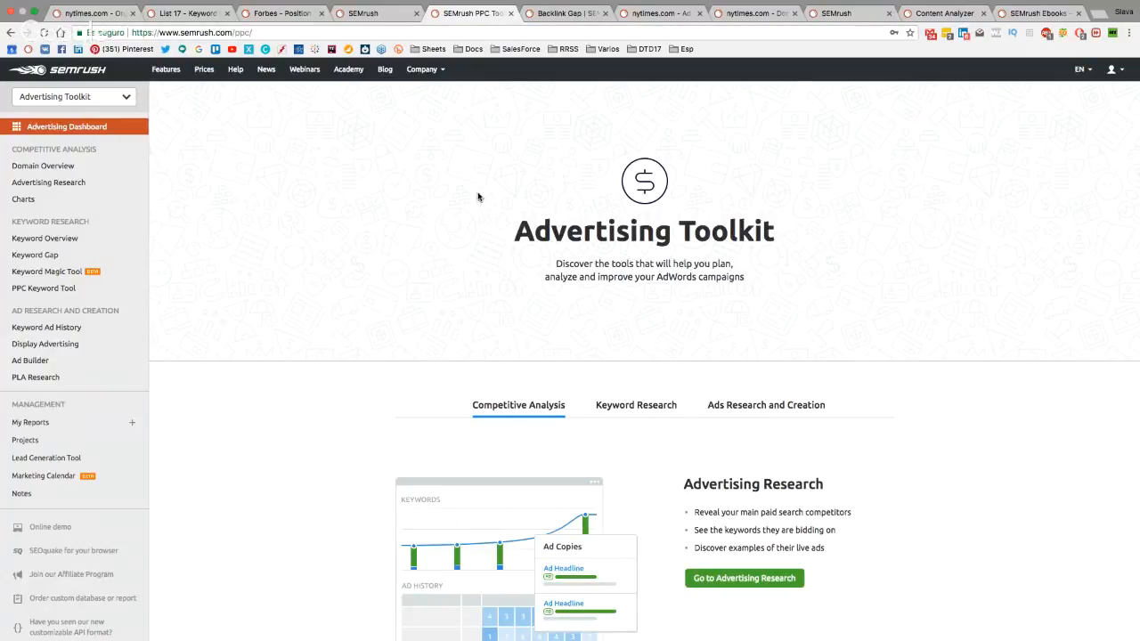
{"action": "left_click", "coordinate": [103, 187]}
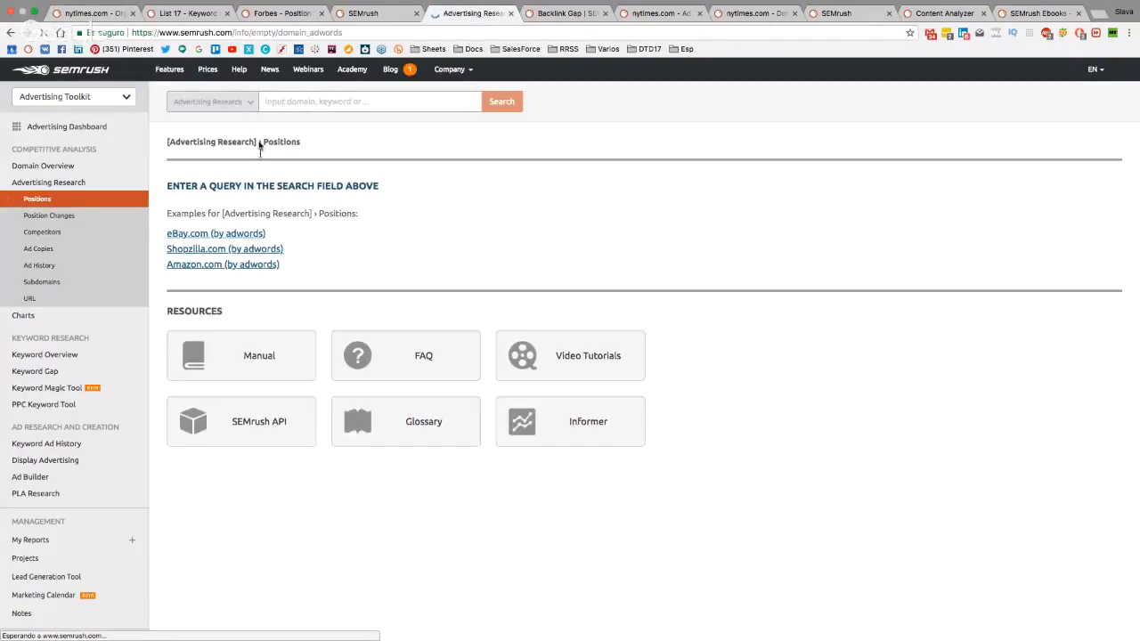
Look up nytimes.com in Advertising Research and review its paid search positions
{"action": "left_click", "coordinate": [315, 97]}
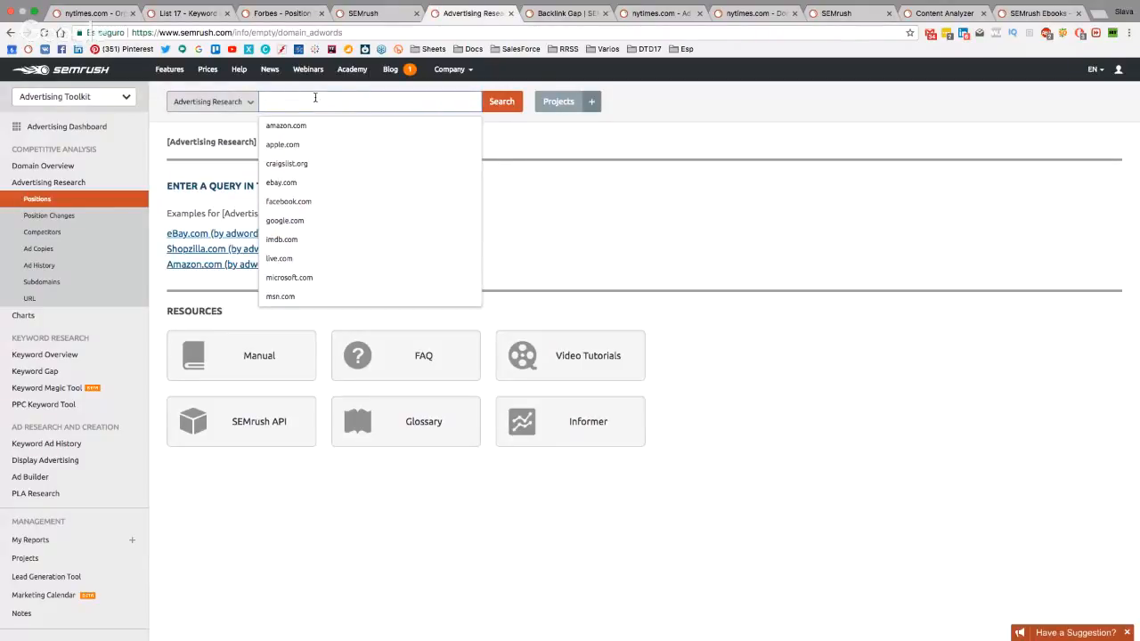
{"action": "type", "text": "n"}
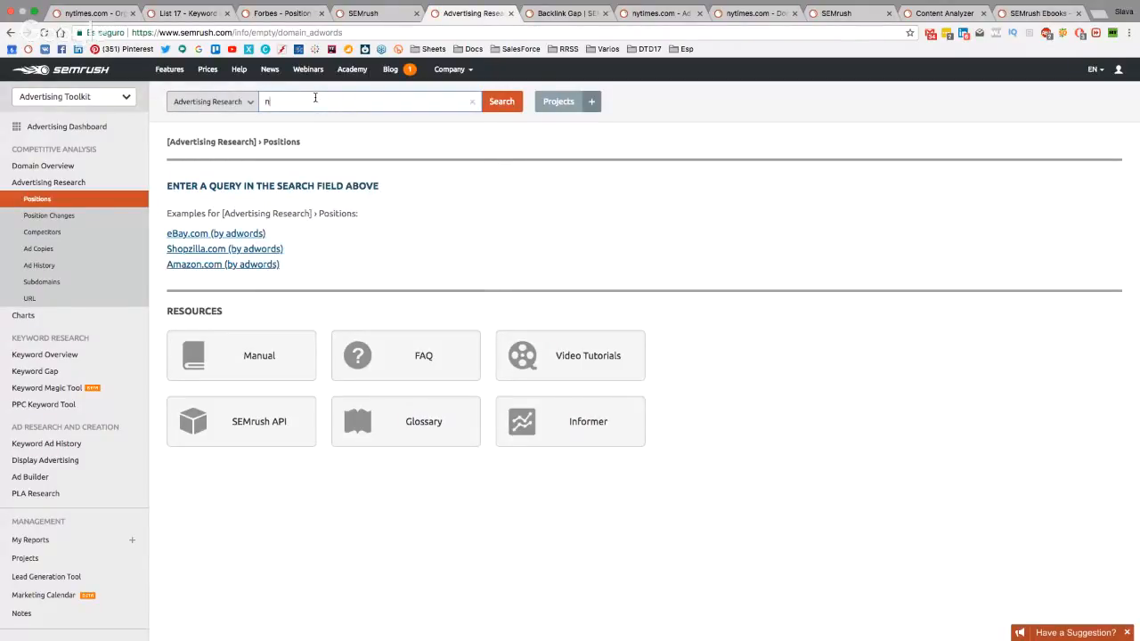
{"action": "type", "text": "ytime"}
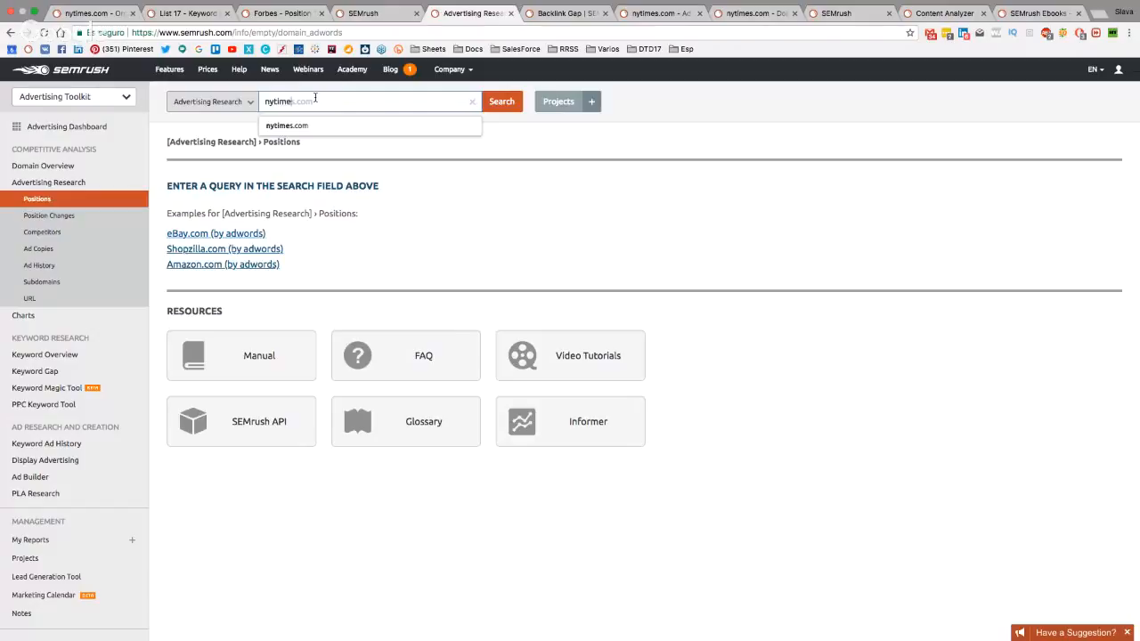
{"action": "type", "text": "s.com"}
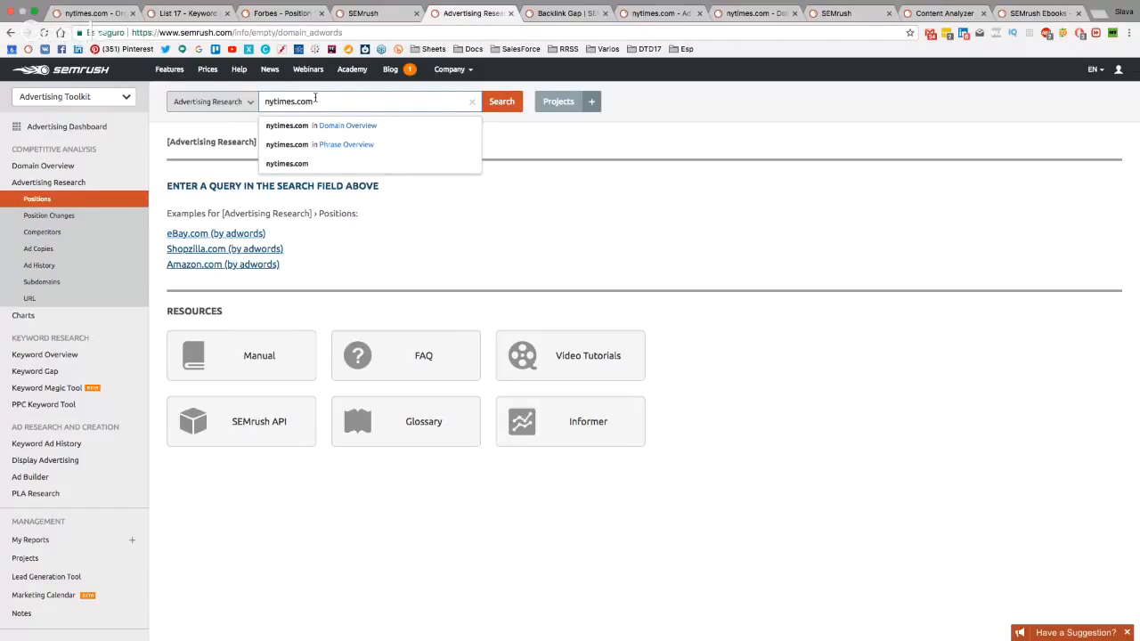
{"action": "key", "text": "Return"}
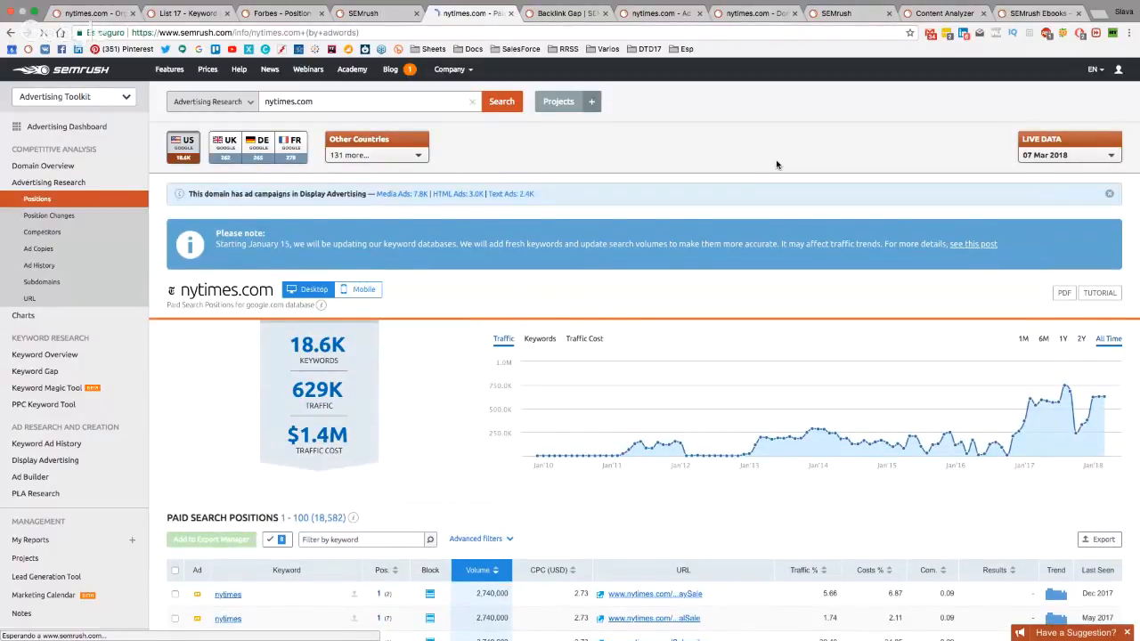
{"action": "scroll", "coordinate": [775, 163], "scroll_direction": "down", "scroll_amount": 2}
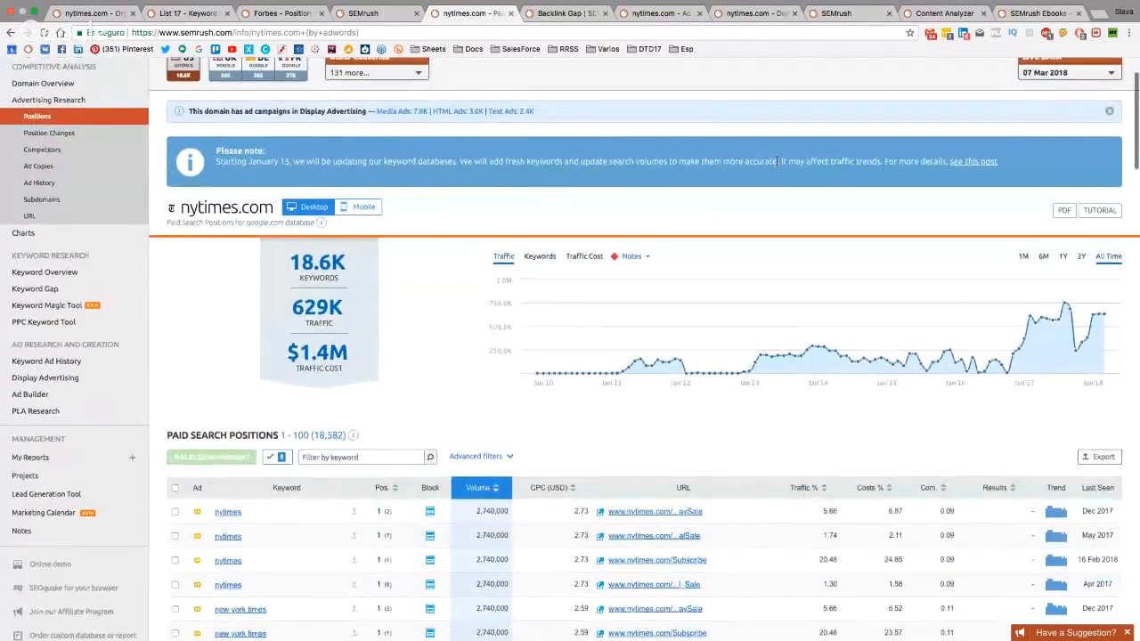
{"action": "scroll", "coordinate": [775, 163], "scroll_direction": "down", "scroll_amount": 1}
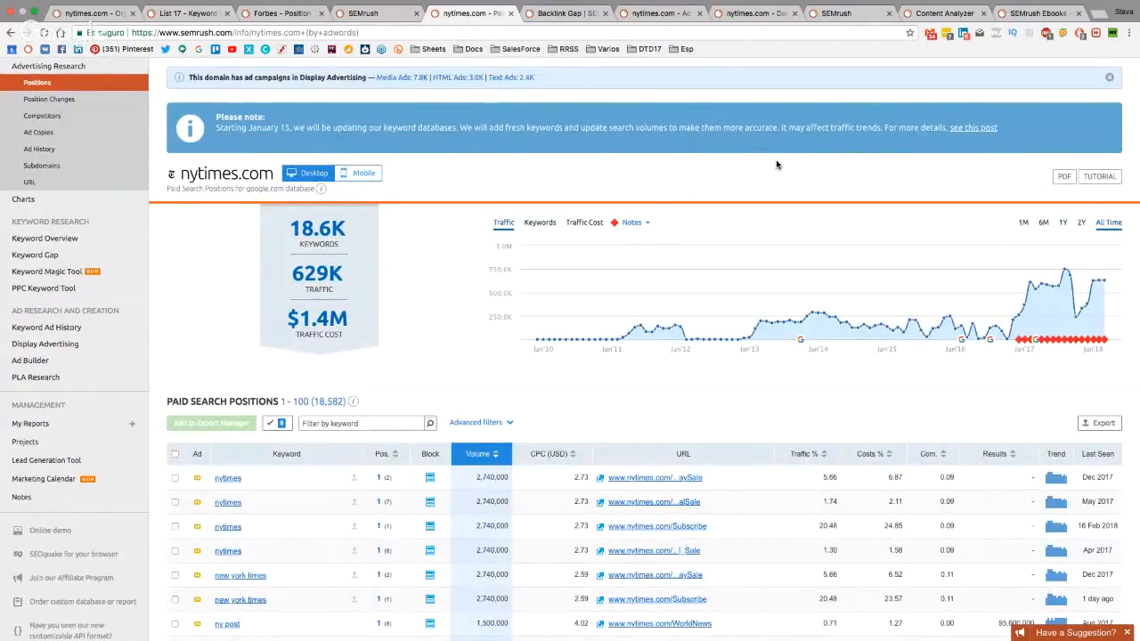
{"action": "scroll", "coordinate": [775, 164], "scroll_direction": "up", "scroll_amount": 1}
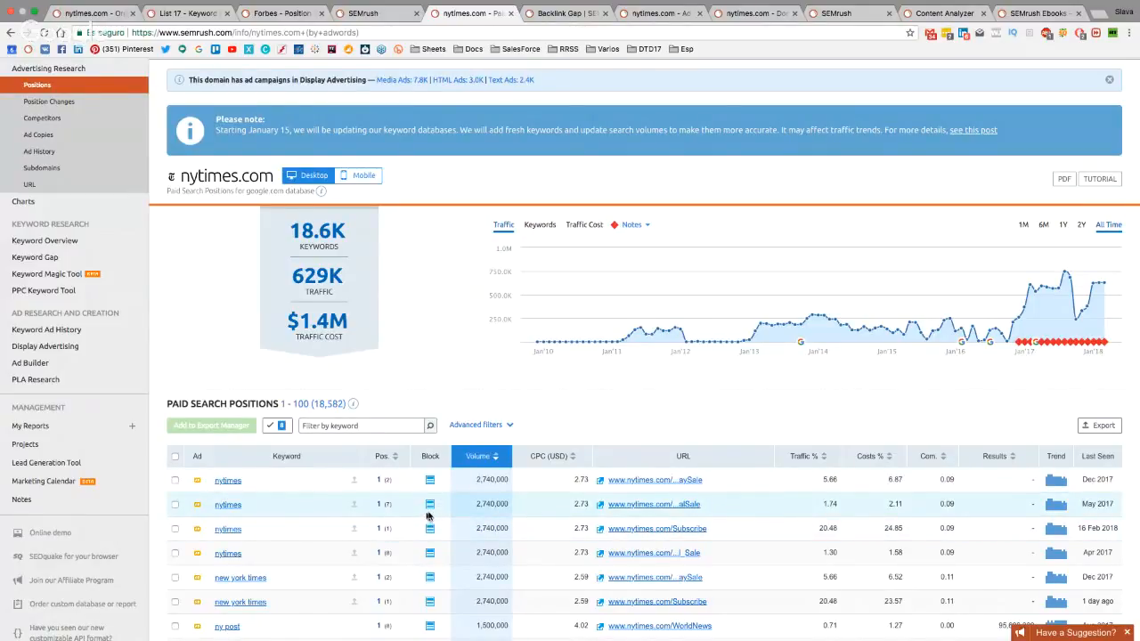
{"action": "mouse_move", "coordinate": [199, 486]}
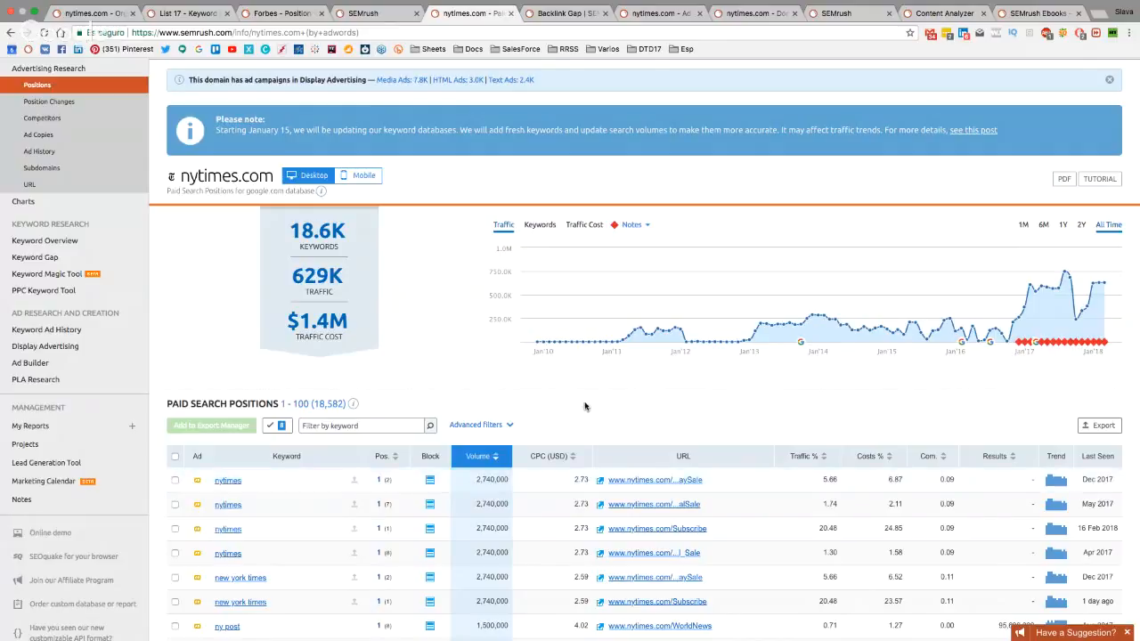
{"action": "scroll", "coordinate": [583, 404], "scroll_direction": "up", "scroll_amount": 2}
{"action": "scroll", "coordinate": [570, 409], "scroll_direction": "up", "scroll_amount": 1}
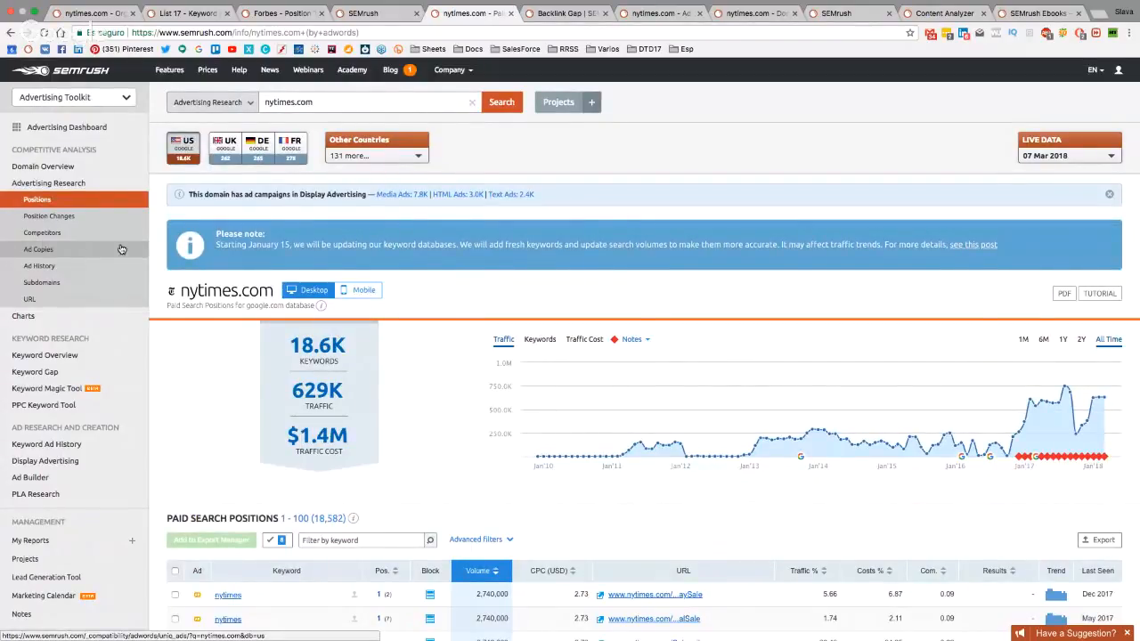
Switch to the Ad Copies report of nytimes.com and show the keywords that trigger the "NYTimes.com - Subscribe Now" ad
{"action": "left_click", "coordinate": [645, 15]}
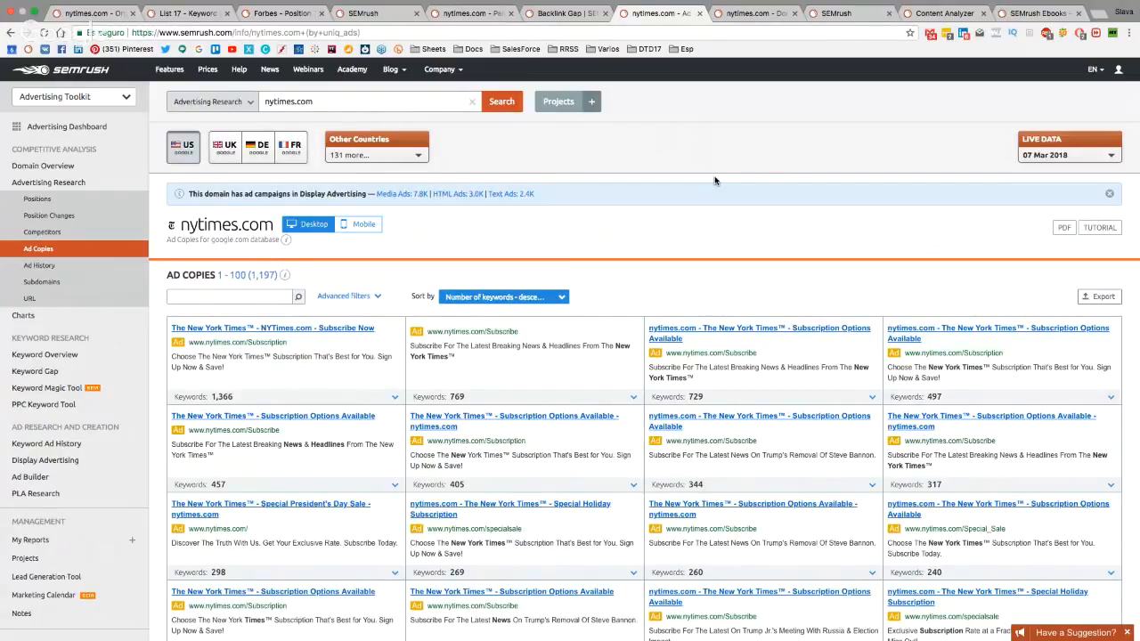
{"action": "left_click", "coordinate": [262, 398]}
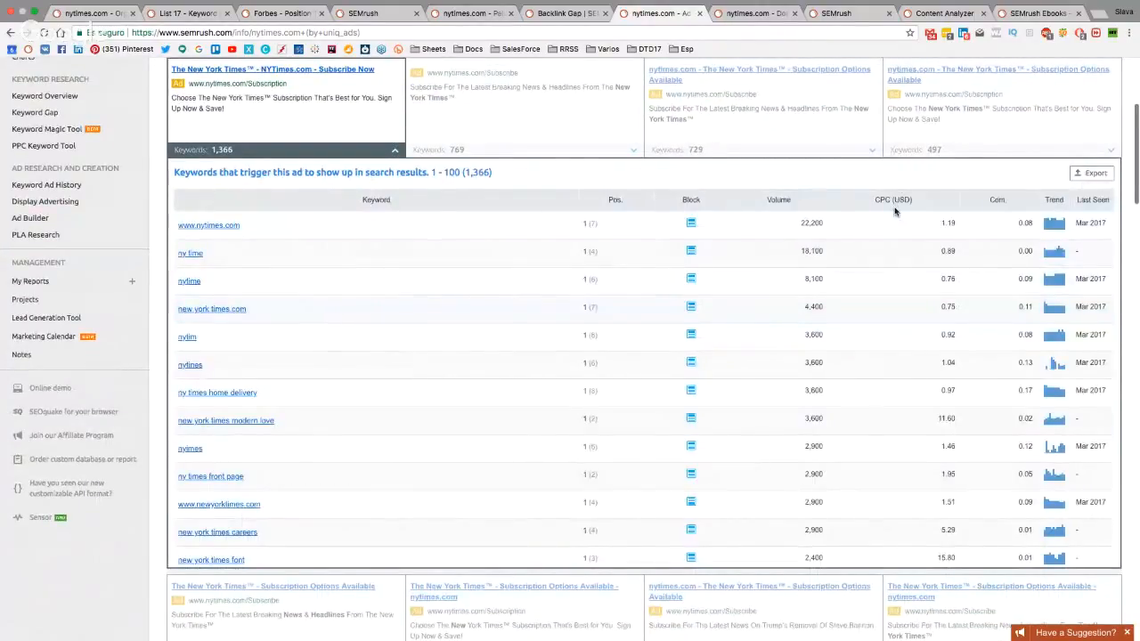
Switch to the Ad History report of nytimes.com and show the past ads for the keyword "nytimes", starting from March 2017
{"action": "scroll", "coordinate": [895, 211], "scroll_direction": "up", "scroll_amount": 5}
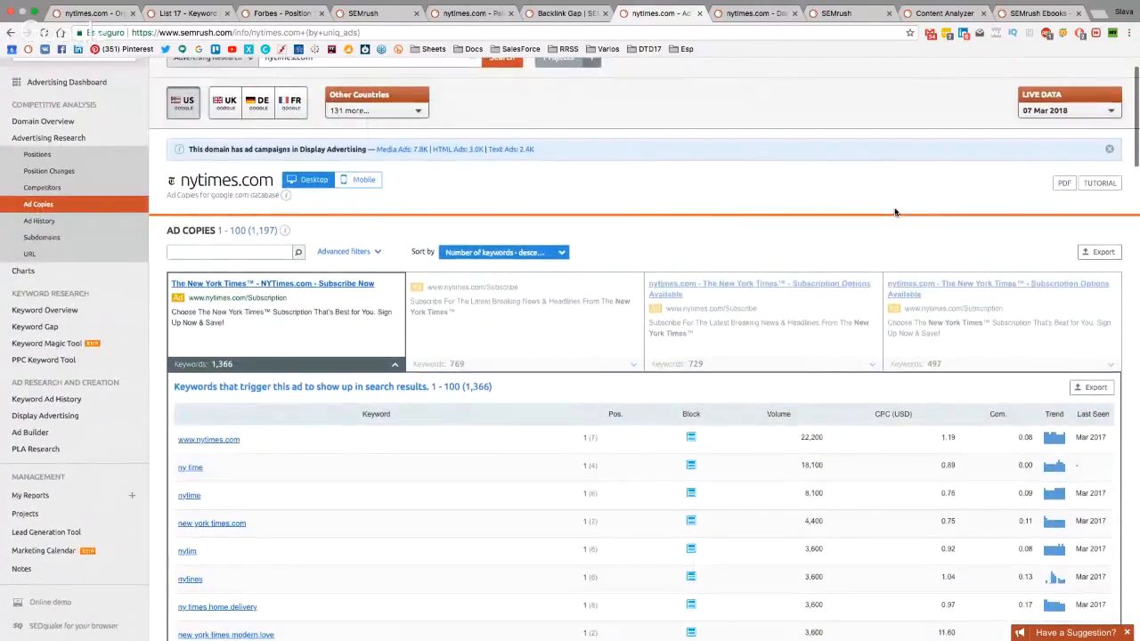
{"action": "scroll", "coordinate": [894, 211], "scroll_direction": "up", "scroll_amount": 1}
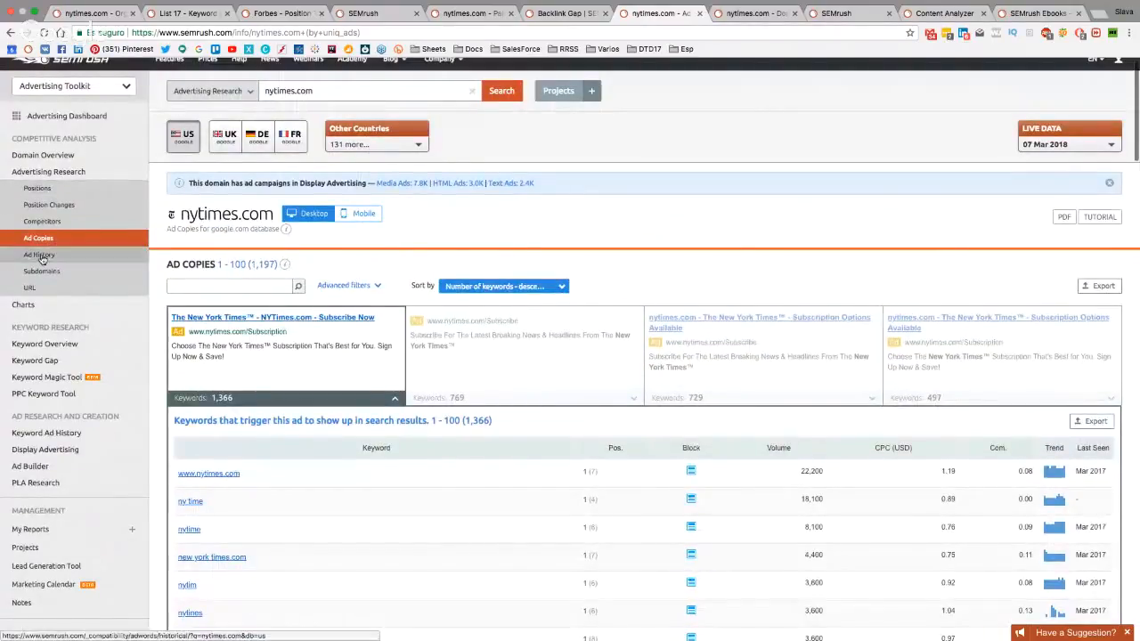
{"action": "left_click", "coordinate": [757, 13]}
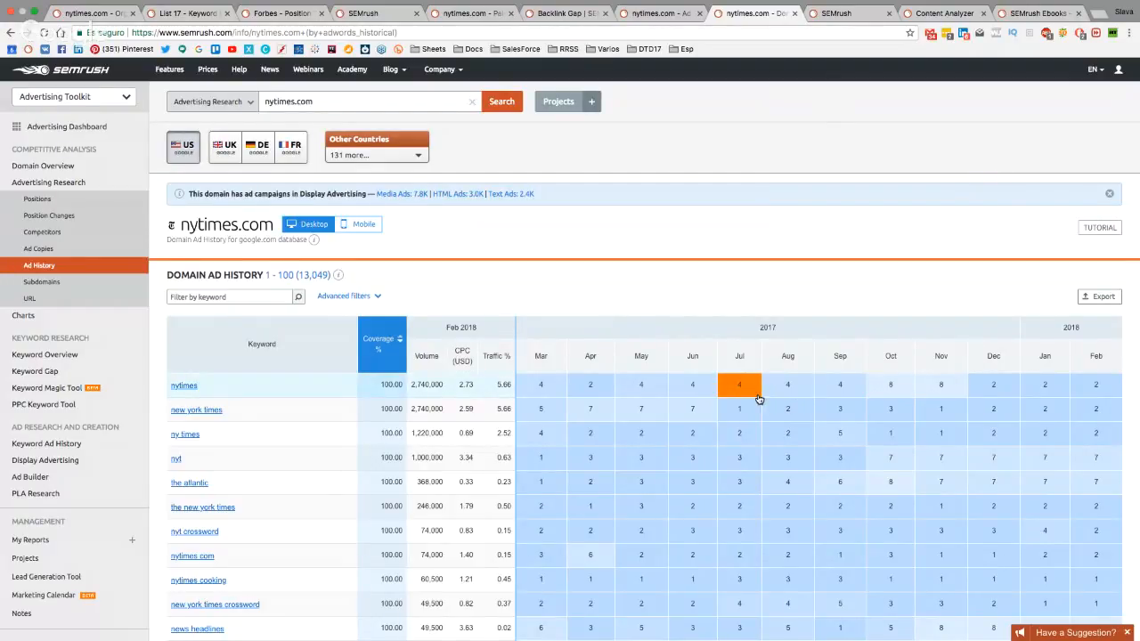
{"action": "left_click", "coordinate": [554, 392]}
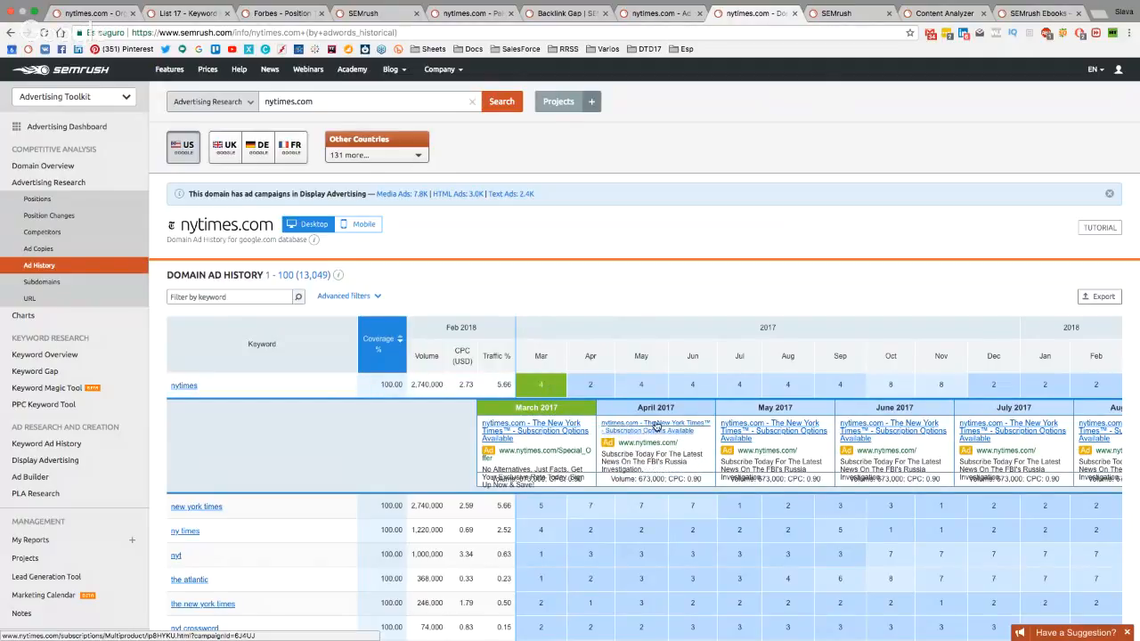
{"action": "scroll", "coordinate": [655, 427], "scroll_direction": "down", "scroll_amount": 1}
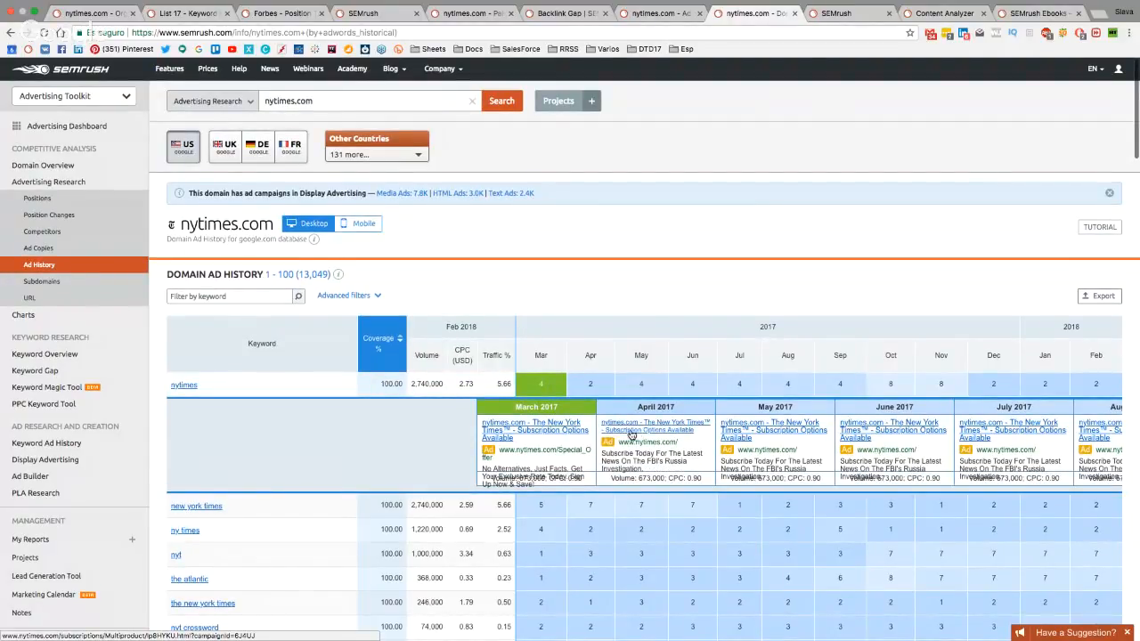
{"action": "scroll", "coordinate": [654, 435], "scroll_direction": "down", "scroll_amount": 1}
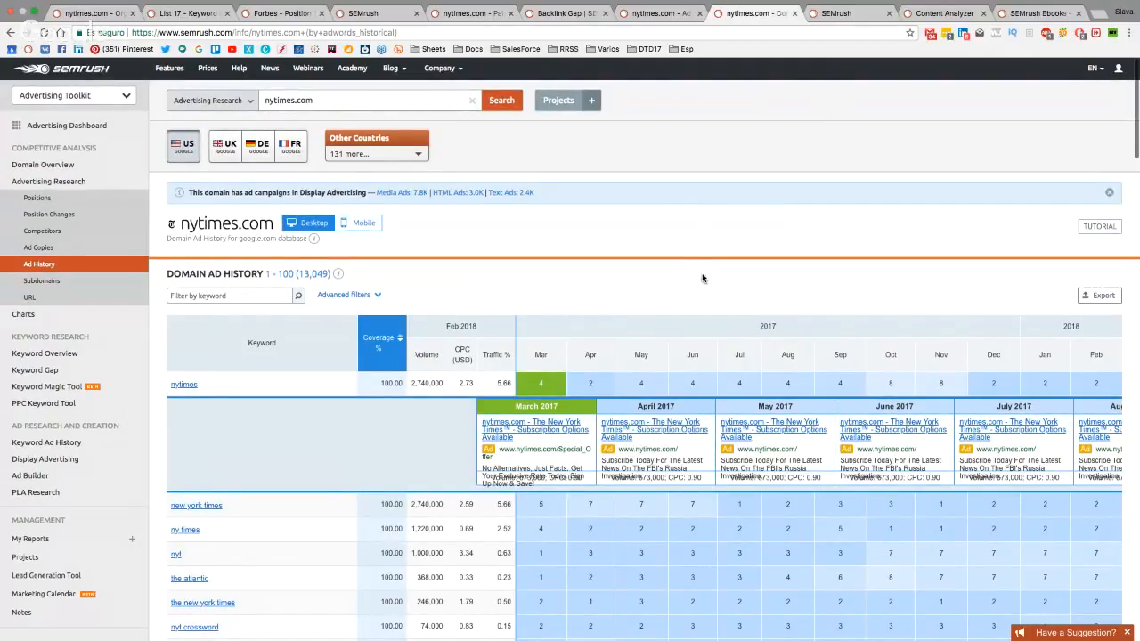
{"action": "scroll", "coordinate": [702, 278], "scroll_direction": "up", "scroll_amount": 1}
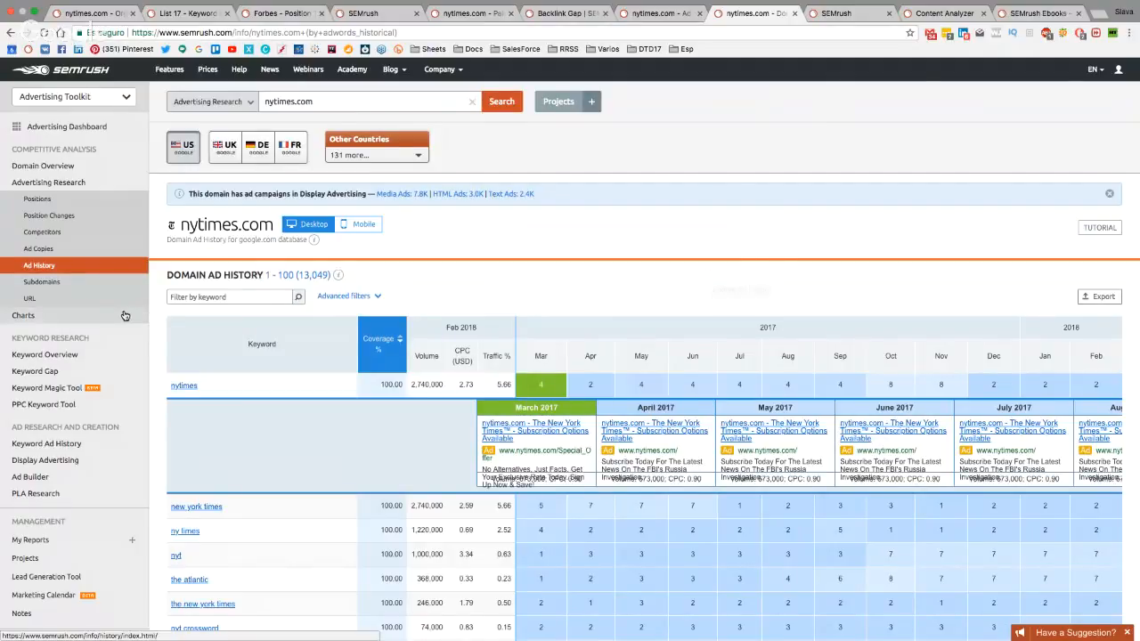
Open the PPC Keyword Tool for the Forbes project and review the keywords and negatives options of its default campaign
{"action": "left_click", "coordinate": [80, 406]}
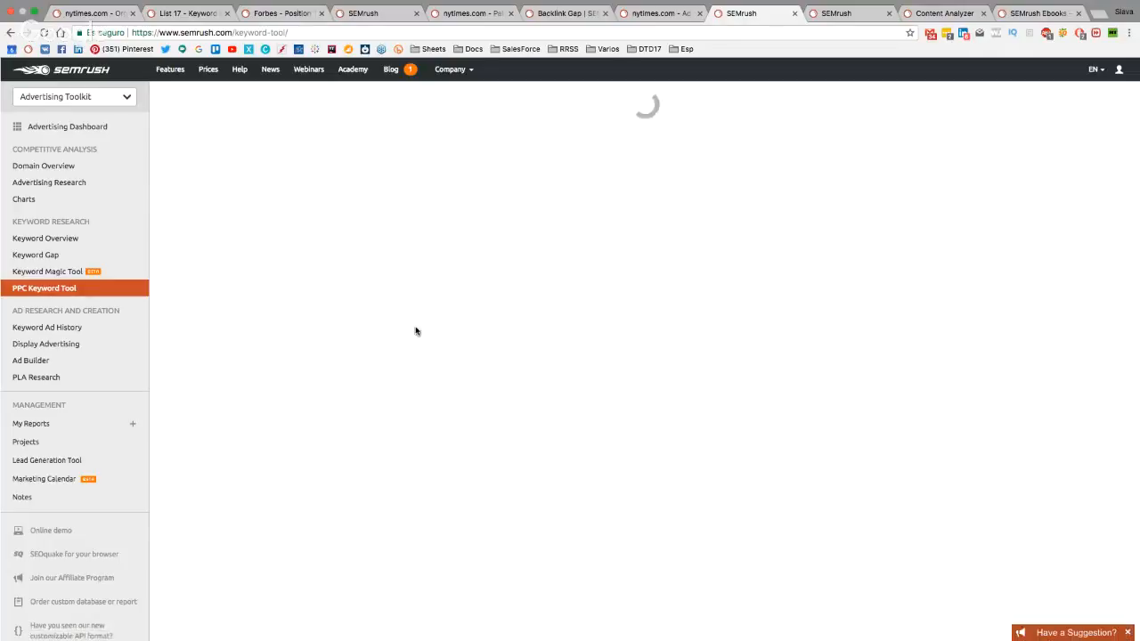
{"action": "left_click", "coordinate": [194, 250]}
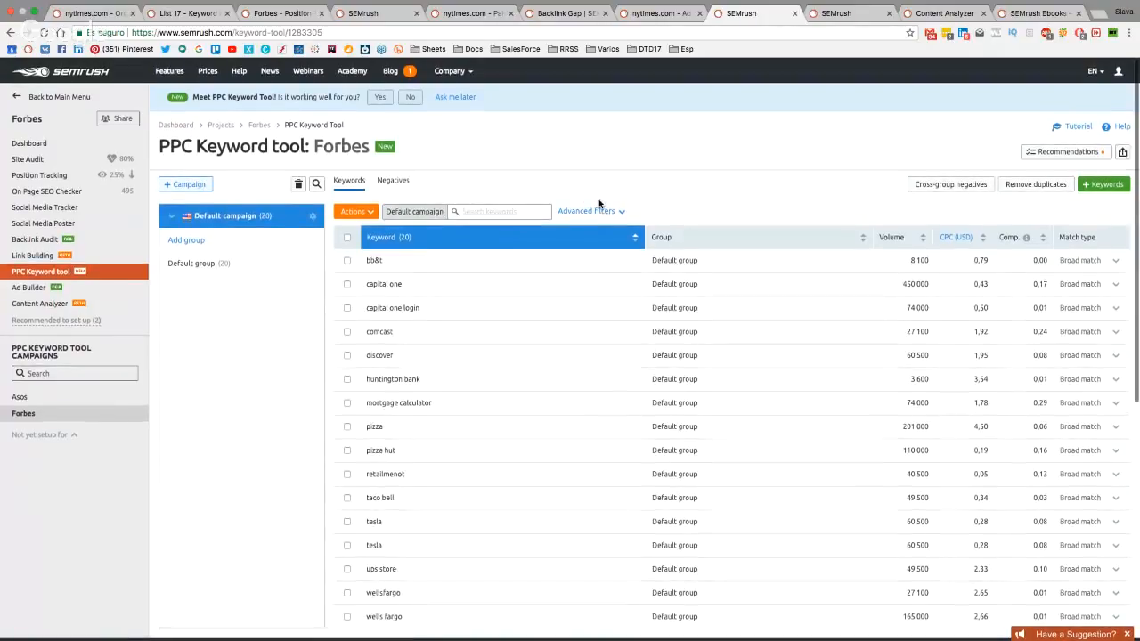
{"action": "scroll", "coordinate": [599, 203], "scroll_direction": "down", "scroll_amount": 1}
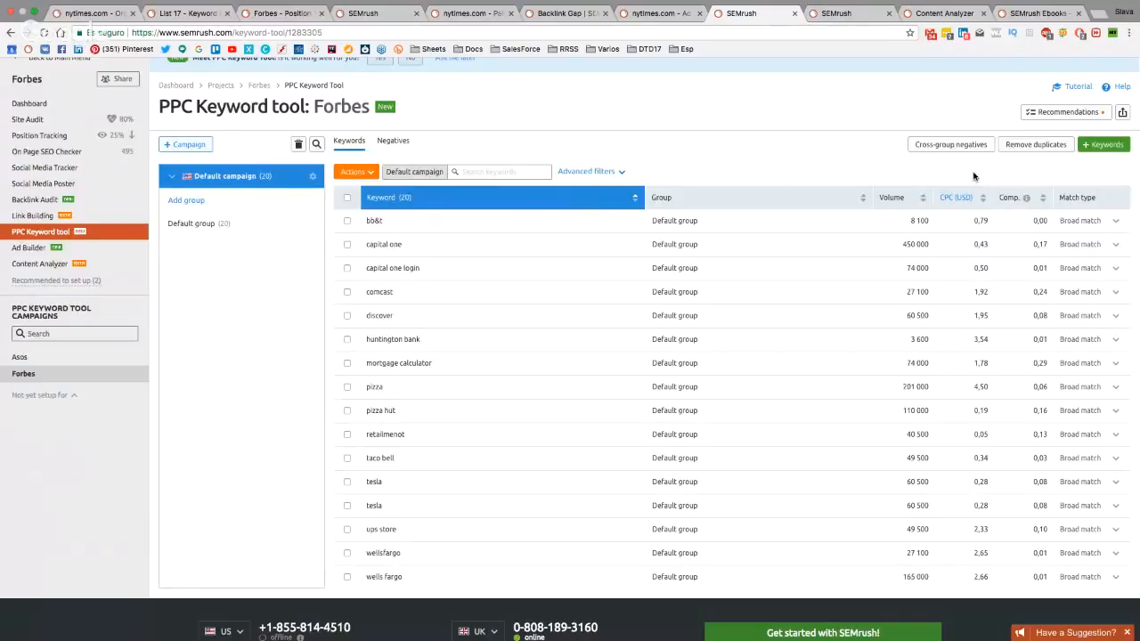
{"action": "scroll", "coordinate": [973, 177], "scroll_direction": "up", "scroll_amount": 1}
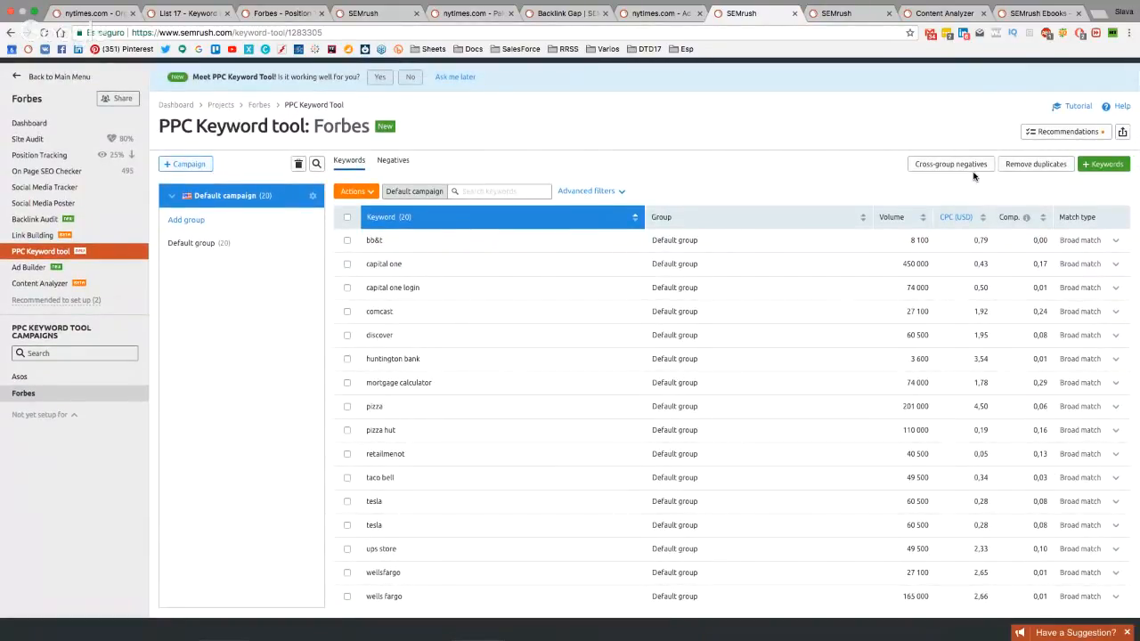
{"action": "scroll", "coordinate": [973, 176], "scroll_direction": "up", "scroll_amount": 1}
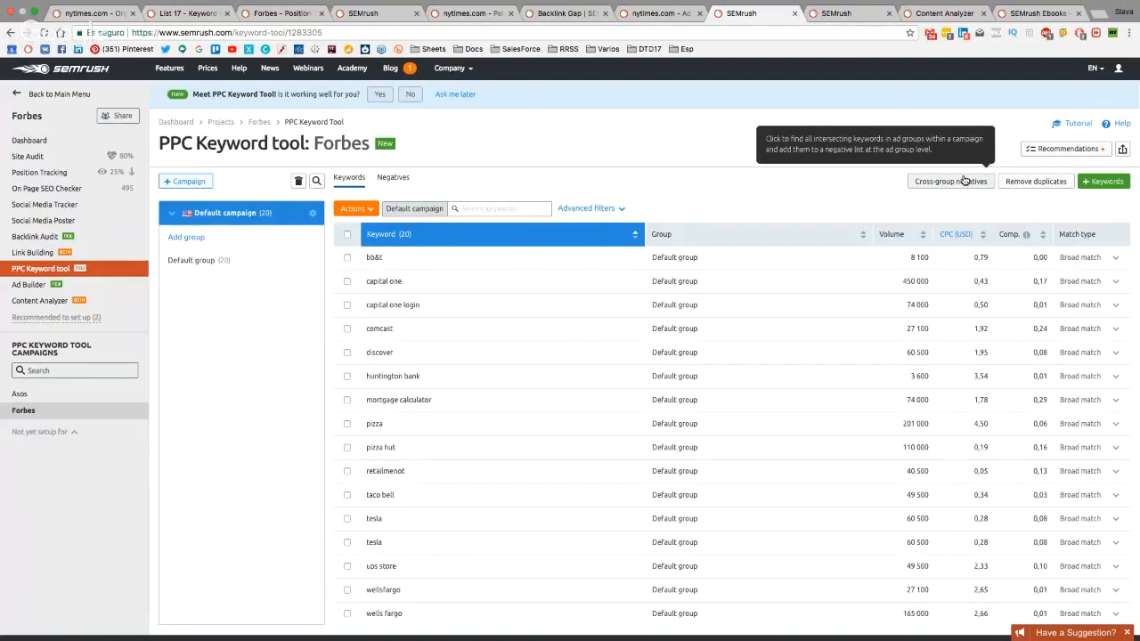
{"action": "scroll", "coordinate": [964, 181], "scroll_direction": "up", "scroll_amount": 1}
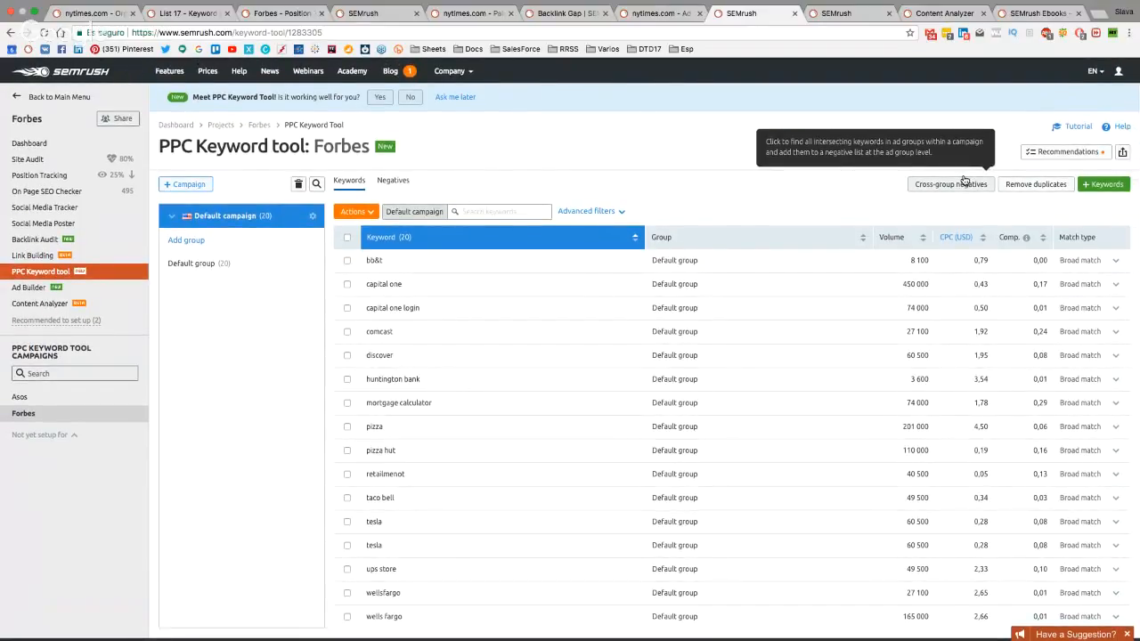
{"action": "scroll", "coordinate": [965, 181], "scroll_direction": "up", "scroll_amount": 1}
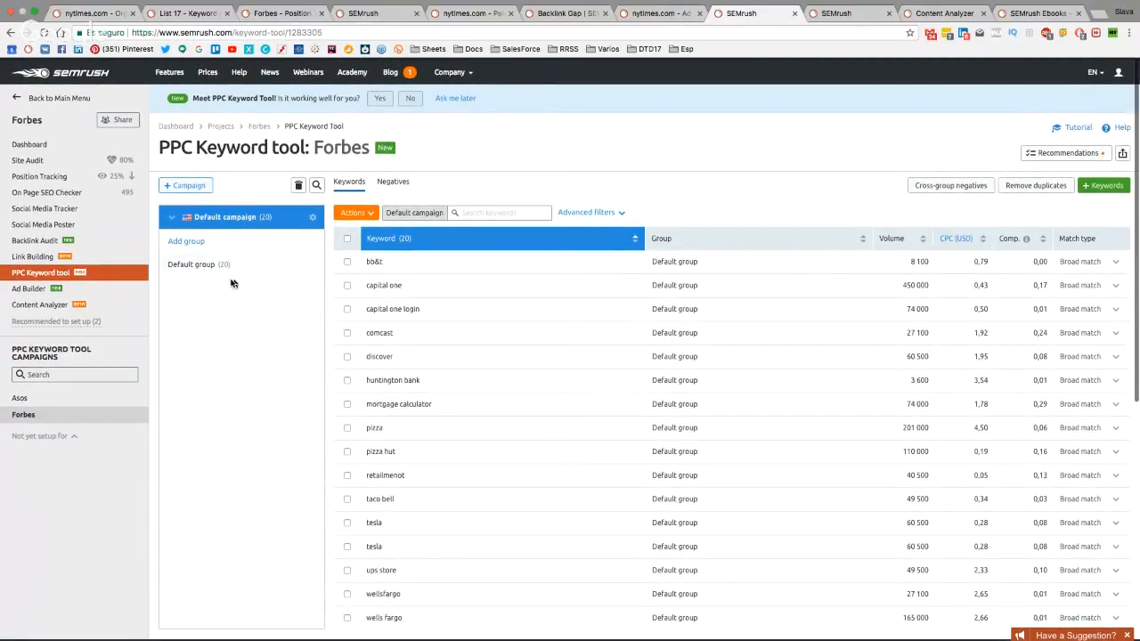
{"action": "scroll", "coordinate": [247, 278], "scroll_direction": "down", "scroll_amount": 1}
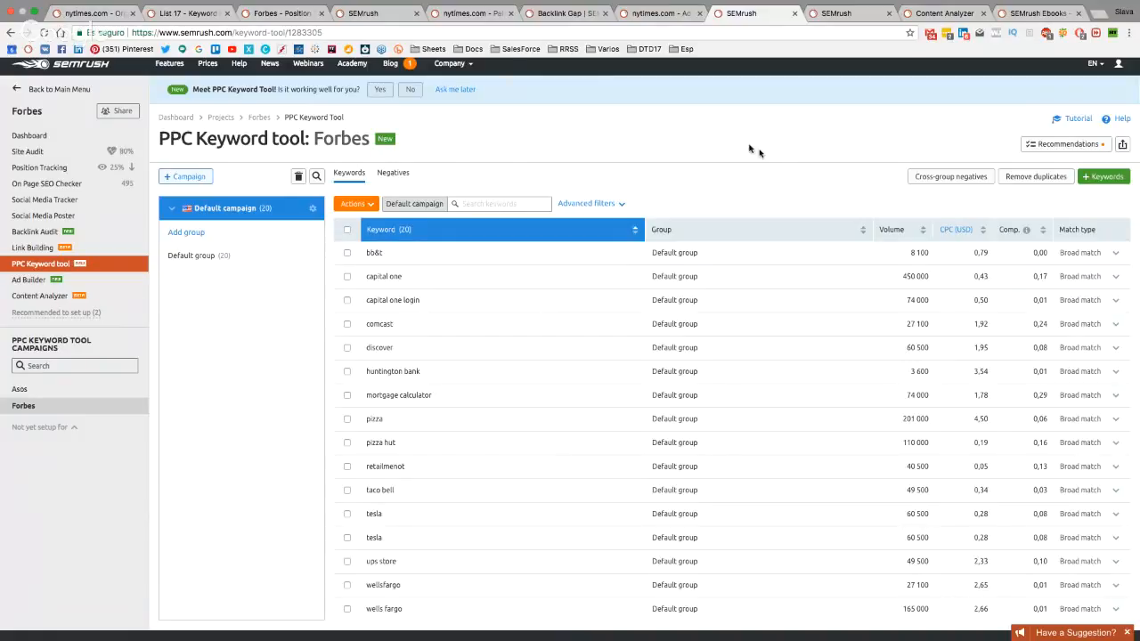
Open the Ad Builder for Forbes and start a new text ad manually in the default campaign
{"action": "left_click", "coordinate": [37, 285]}
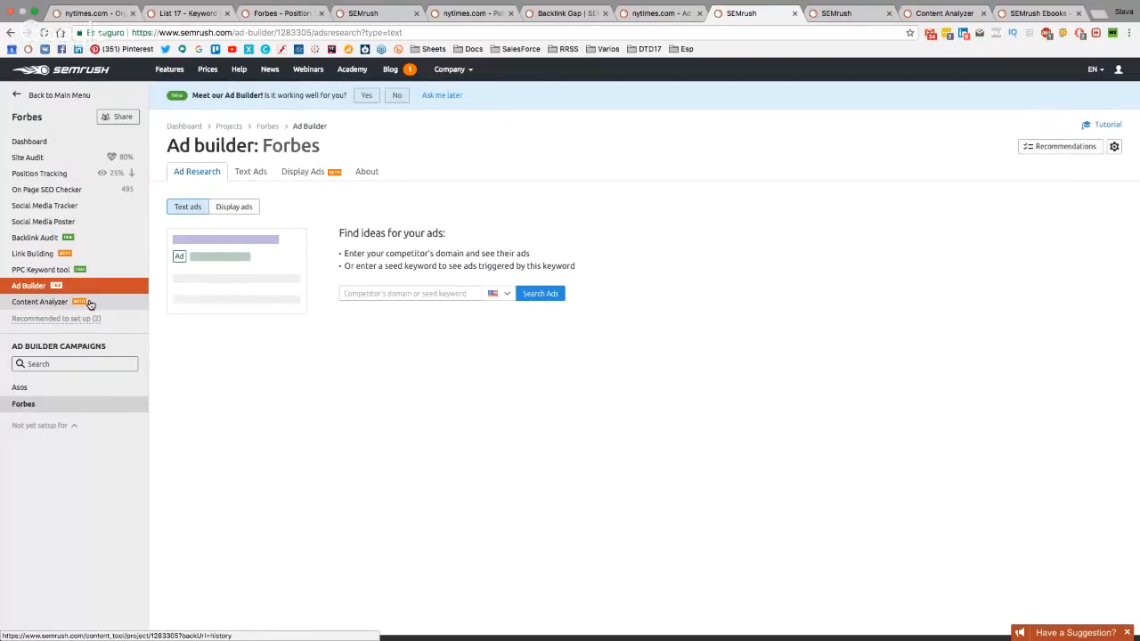
{"action": "left_click", "coordinate": [253, 175]}
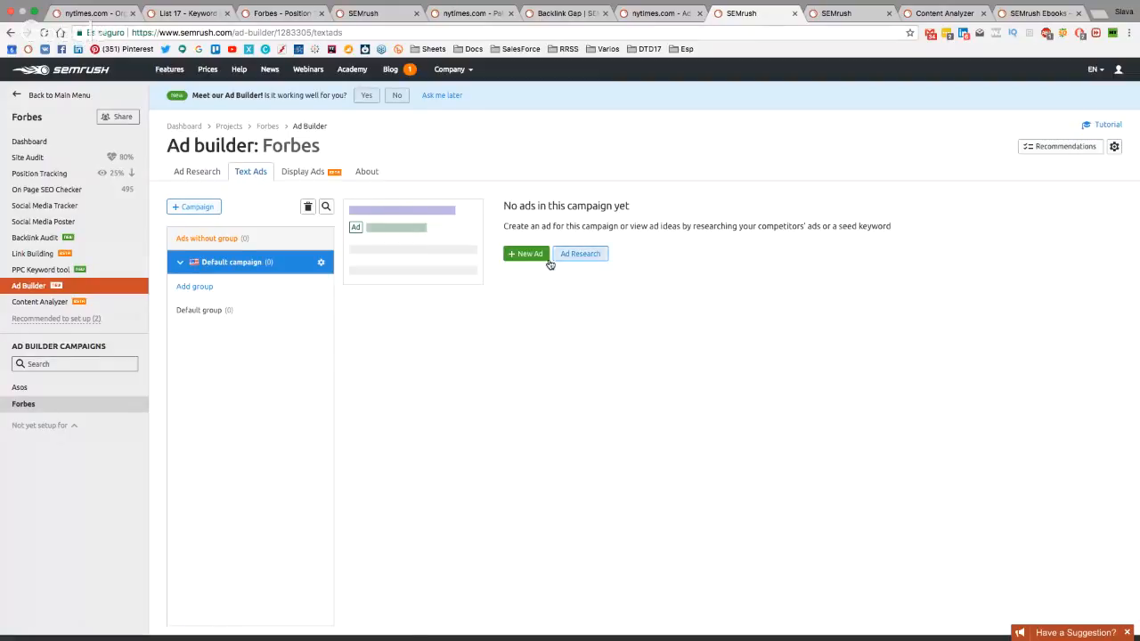
{"action": "left_click", "coordinate": [520, 255]}
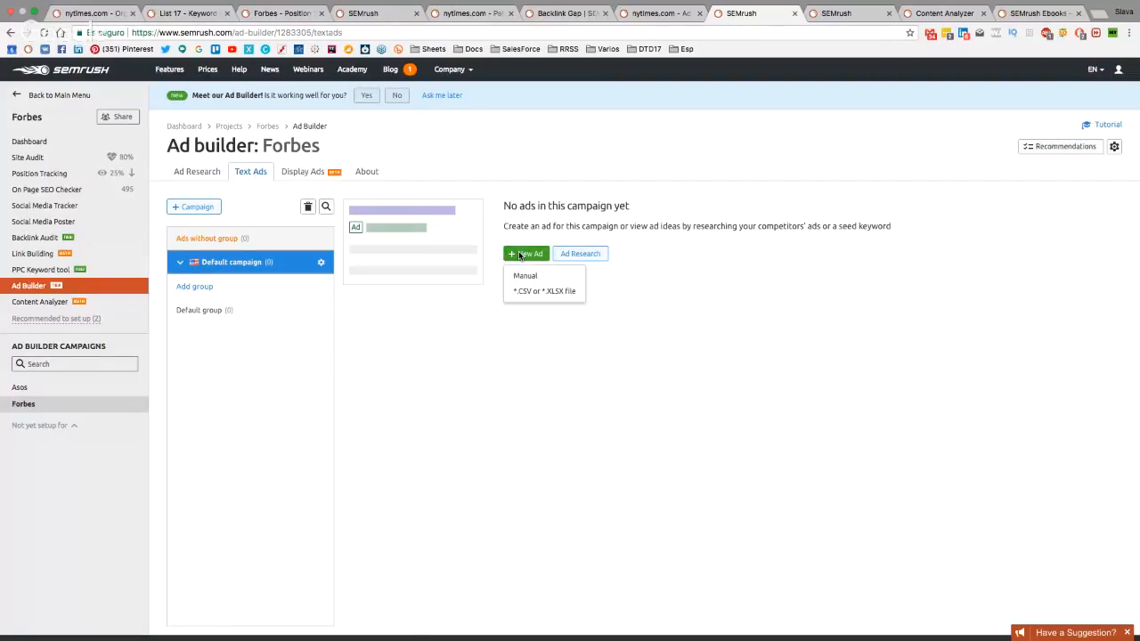
{"action": "left_click", "coordinate": [533, 279]}
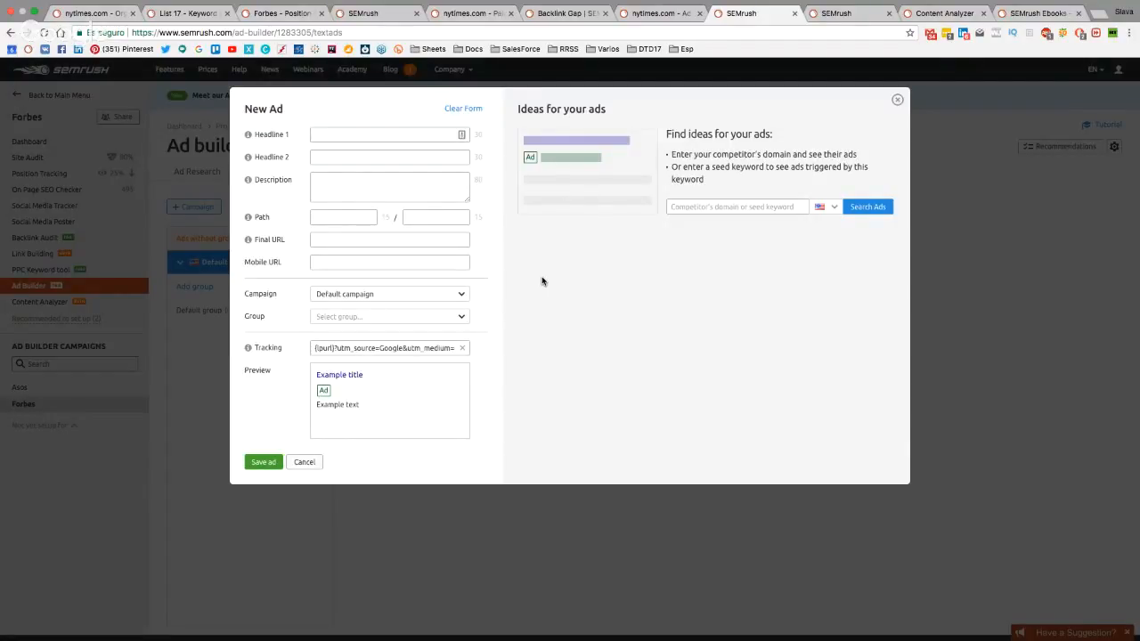
{"action": "left_click", "coordinate": [359, 139]}
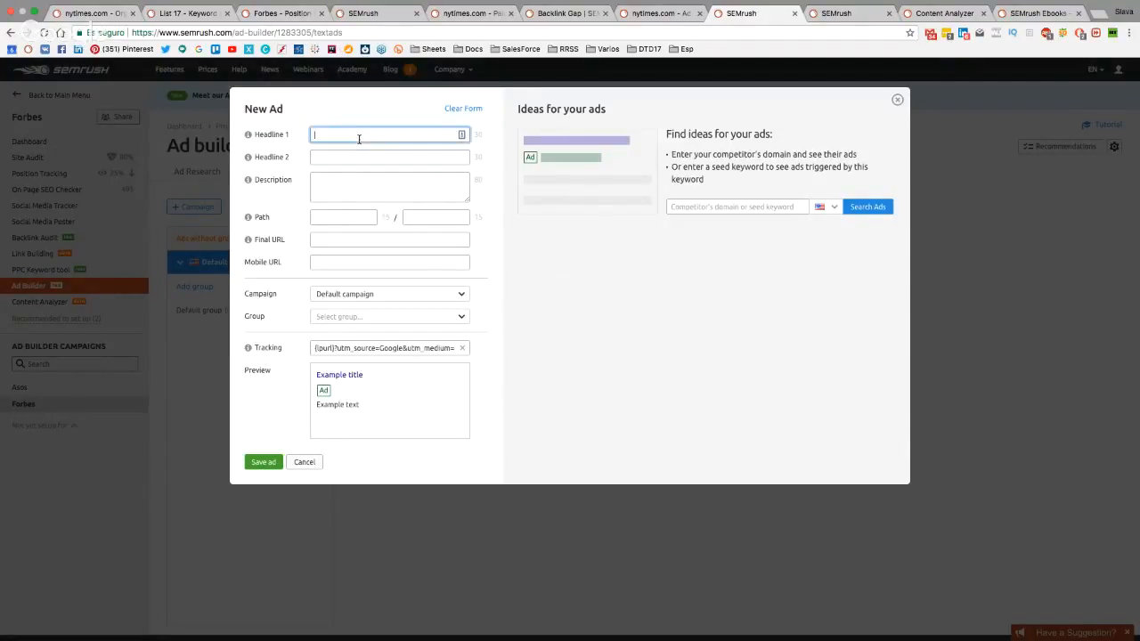
Search ad ideas for nytimes.com, copy the "NYTimes.com - Subscribe Now" ad into the new ad form, and close the form without saving
{"action": "left_click", "coordinate": [723, 206]}
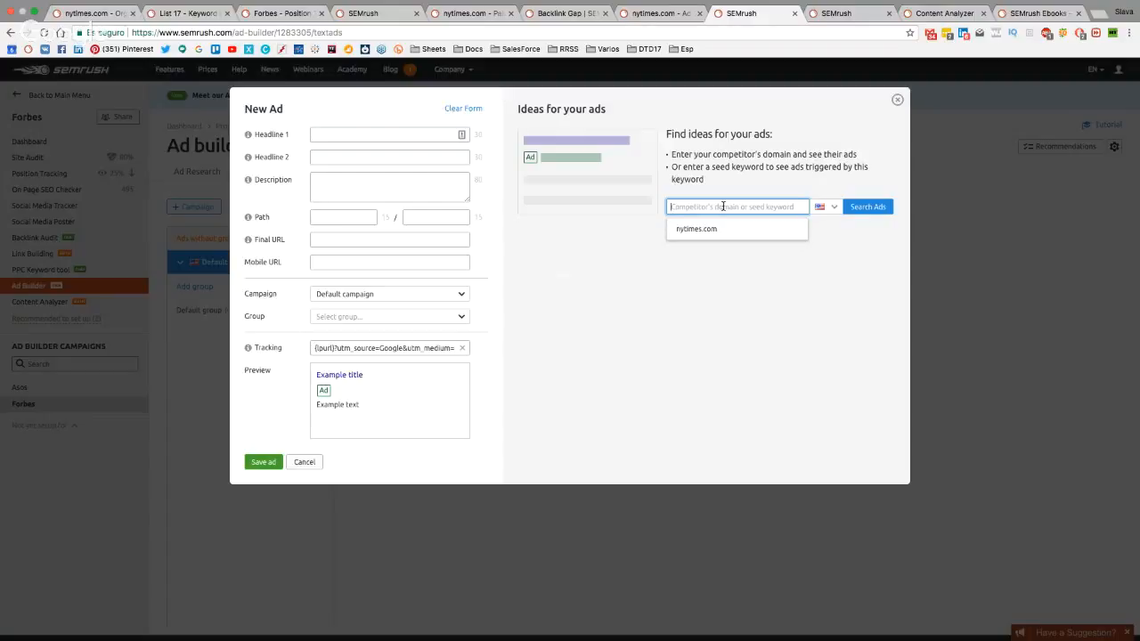
{"action": "left_click", "coordinate": [721, 229]}
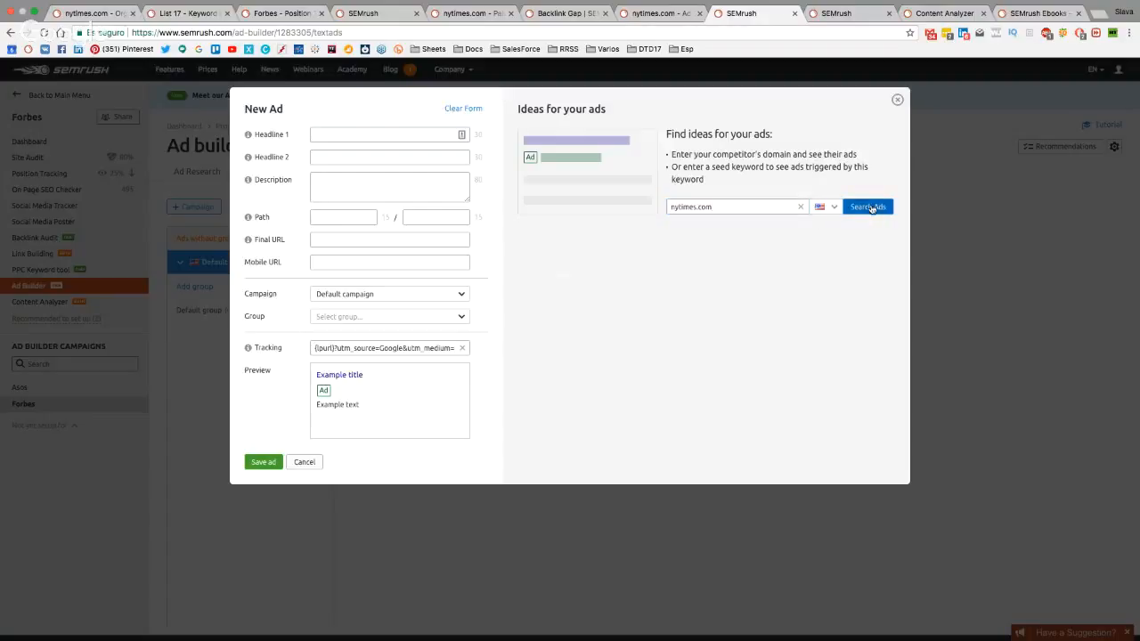
{"action": "left_click", "coordinate": [868, 206]}
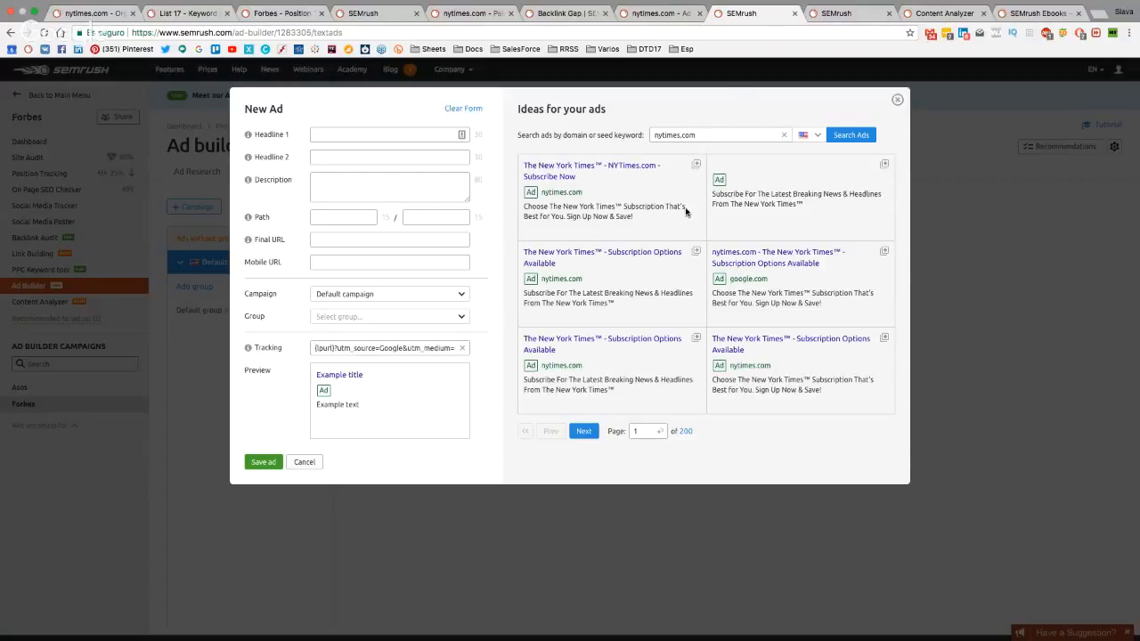
{"action": "left_click", "coordinate": [696, 167]}
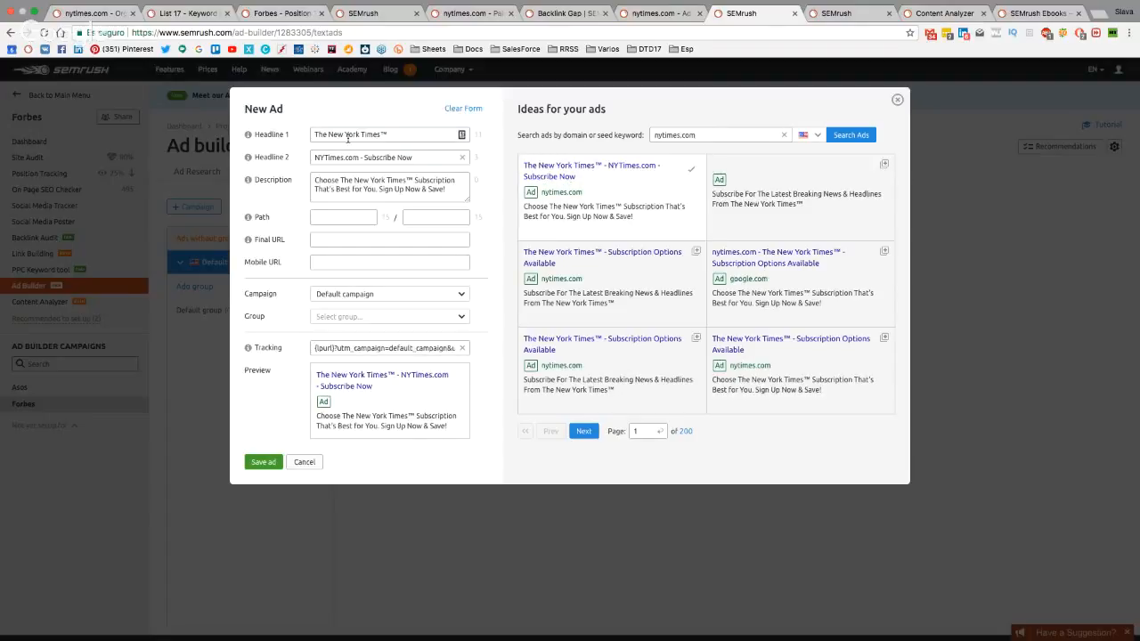
{"action": "left_click_drag", "start_coordinate": [389, 135], "coordinate": [312, 135]}
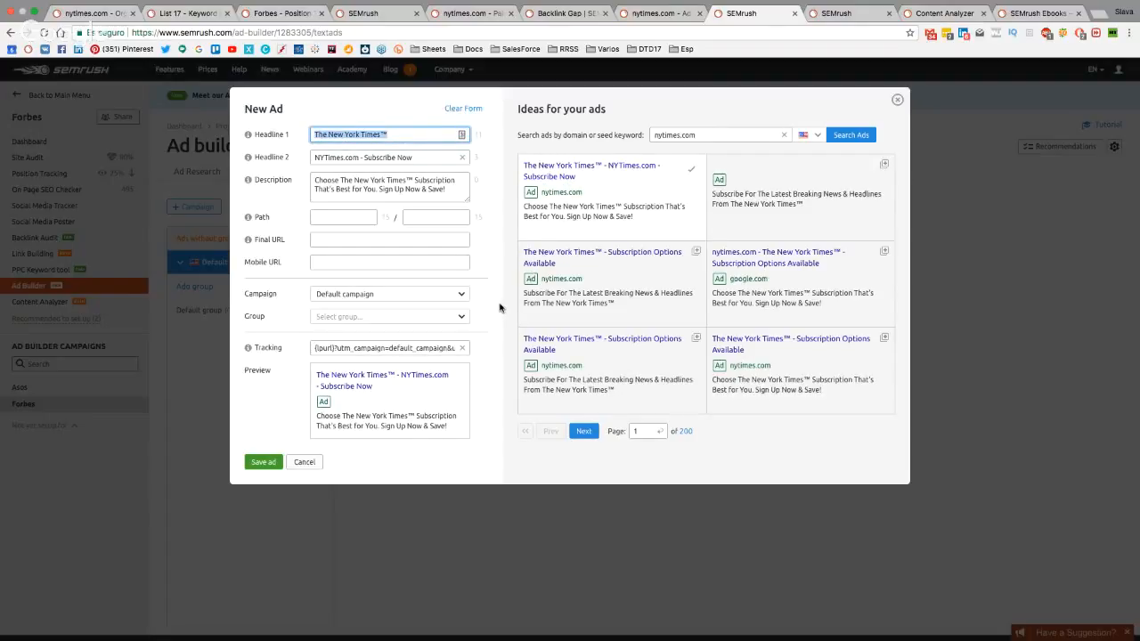
{"action": "left_click", "coordinate": [897, 101]}
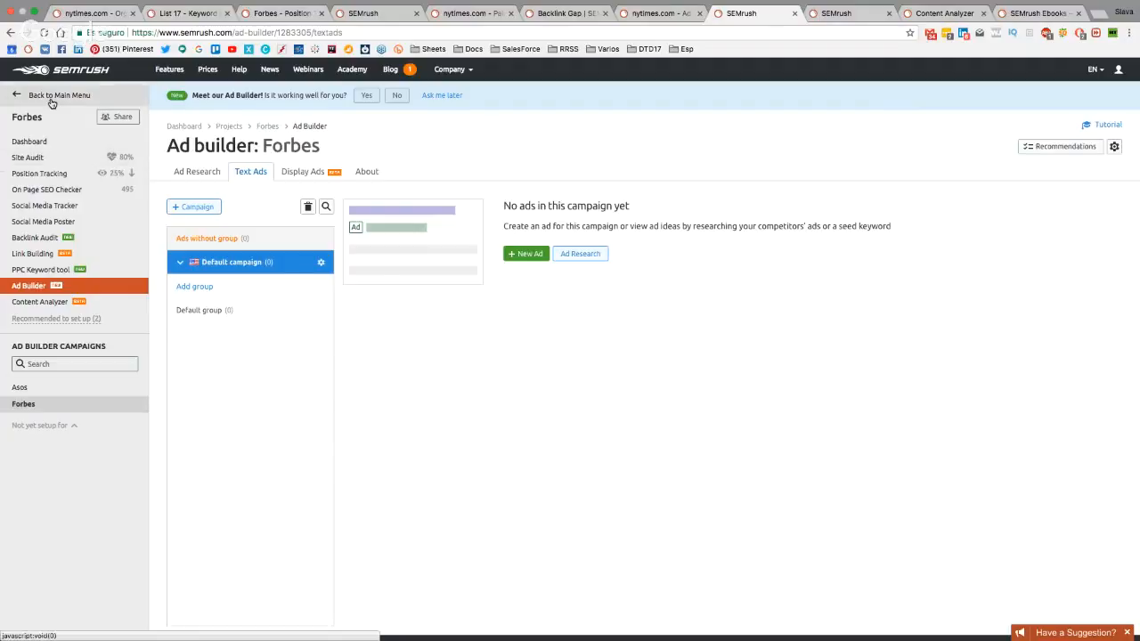
Switch to the Social Media Toolkit and review the descriptions of the Social Media Poster and Social Media Tracker
{"action": "left_click", "coordinate": [51, 100]}
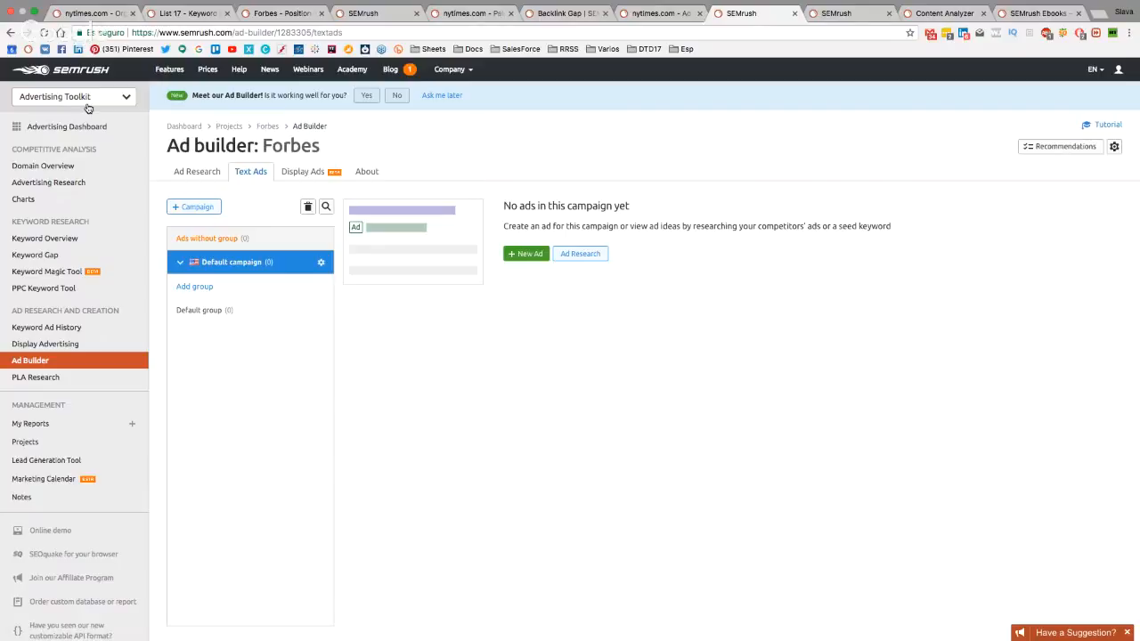
{"action": "left_click", "coordinate": [88, 104]}
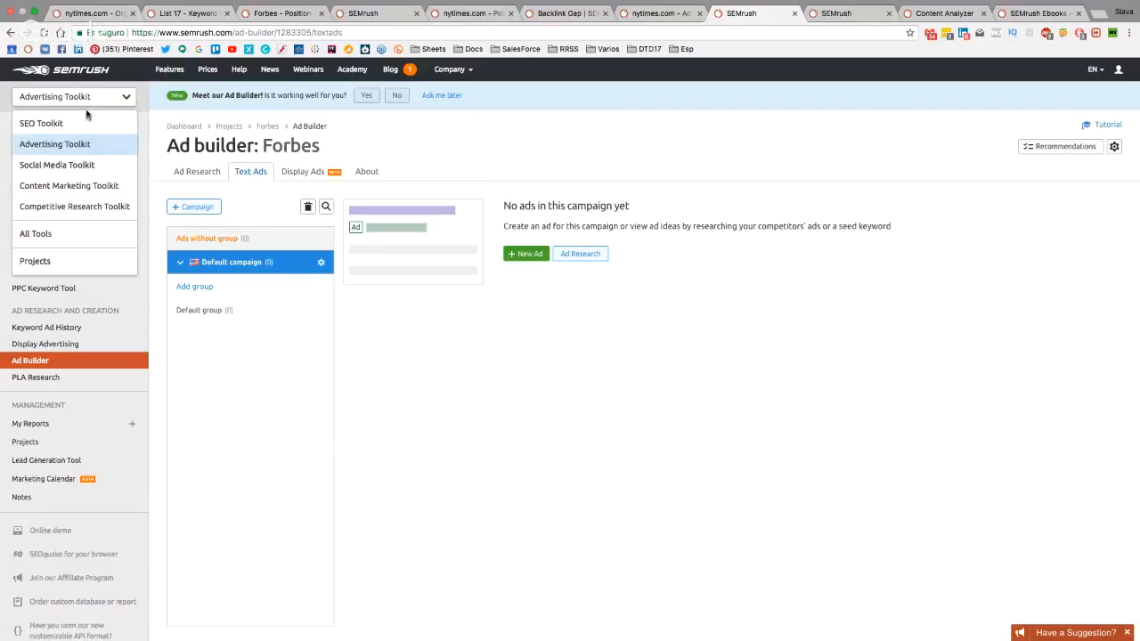
{"action": "left_click", "coordinate": [105, 166]}
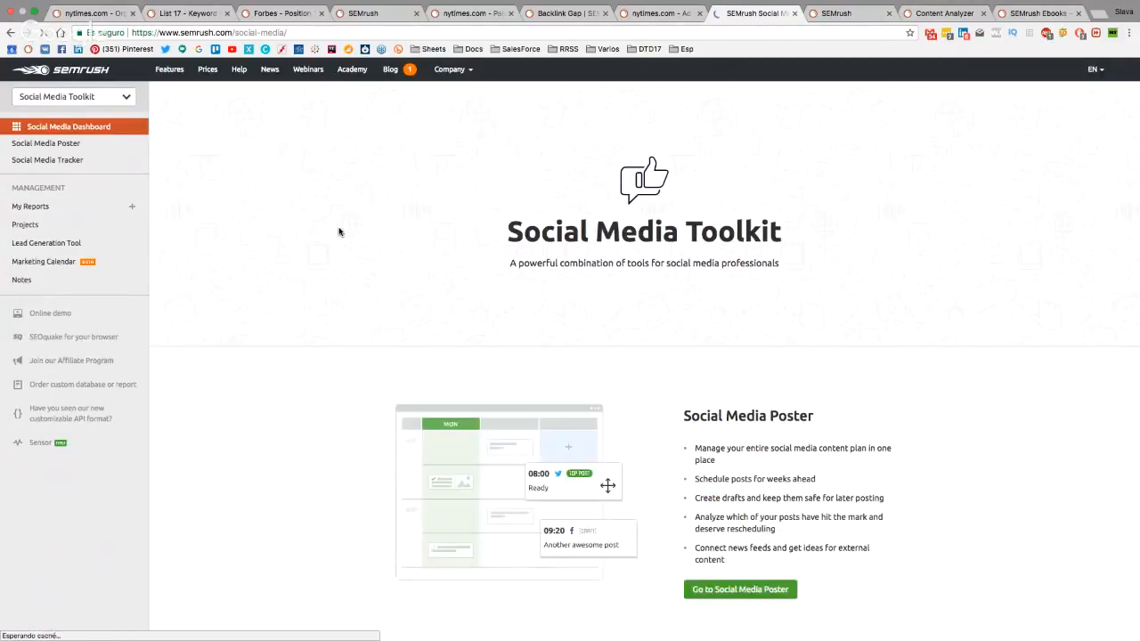
{"action": "scroll", "coordinate": [338, 232], "scroll_direction": "down", "scroll_amount": 4}
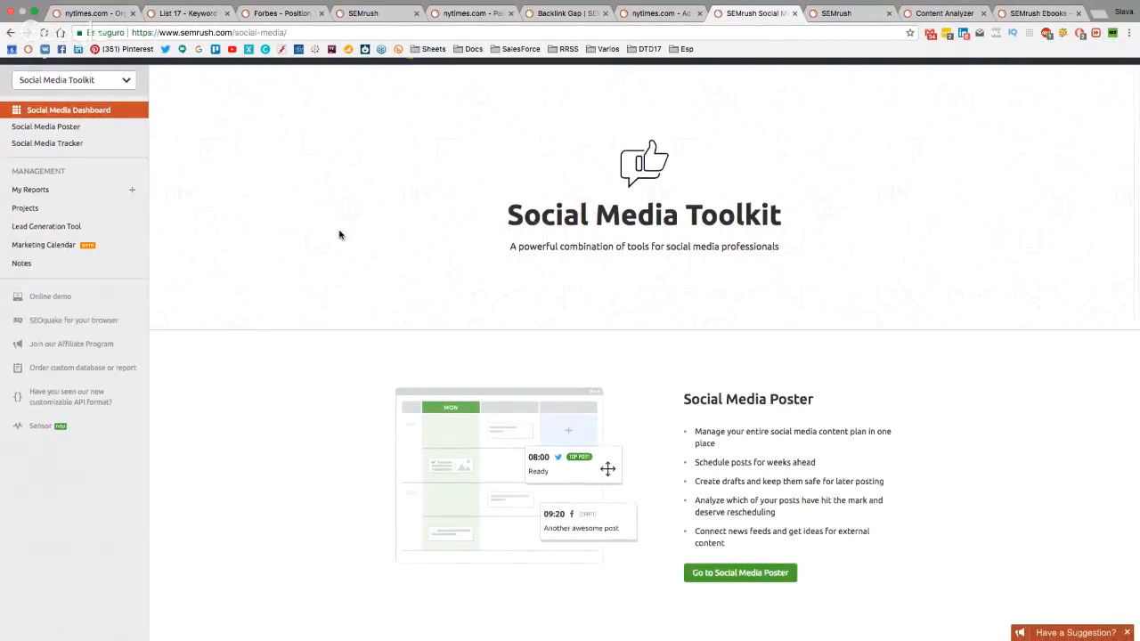
{"action": "scroll", "coordinate": [338, 234], "scroll_direction": "down", "scroll_amount": 4}
{"action": "scroll", "coordinate": [339, 234], "scroll_direction": "up", "scroll_amount": 2}
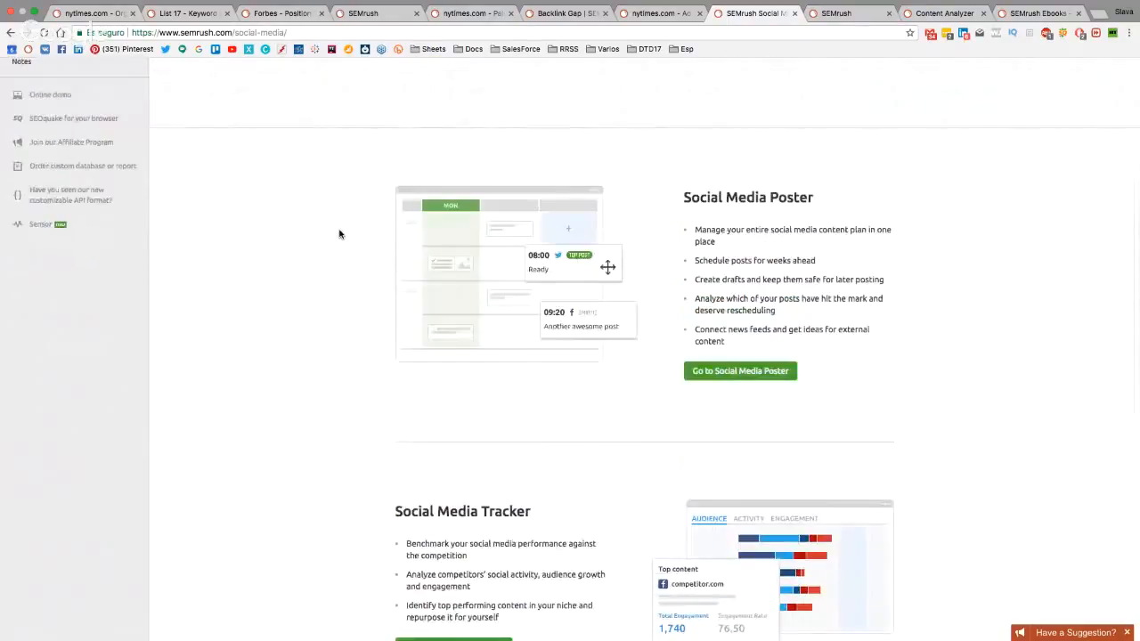
{"action": "scroll", "coordinate": [338, 235], "scroll_direction": "down", "scroll_amount": 3}
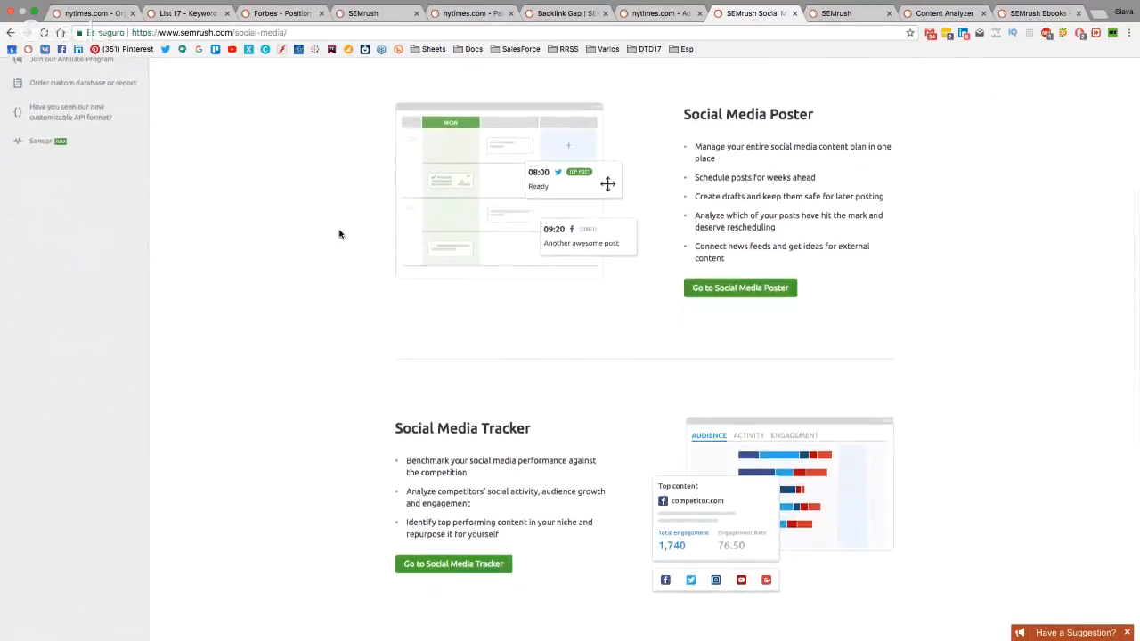
{"action": "scroll", "coordinate": [501, 217], "scroll_direction": "up", "scroll_amount": 2}
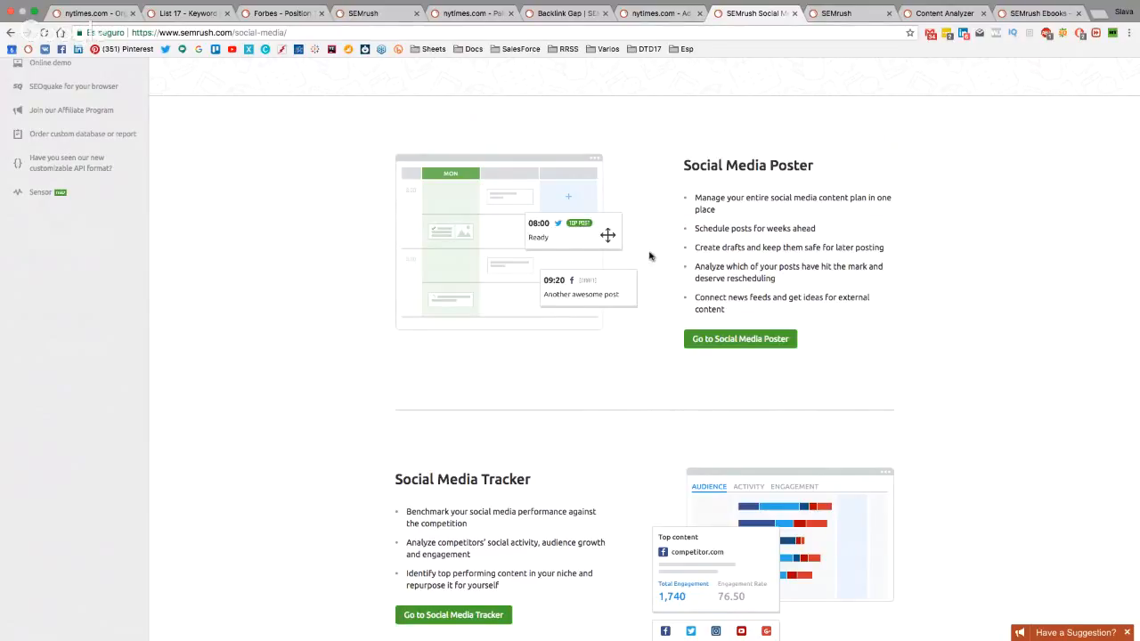
{"action": "scroll", "coordinate": [893, 292], "scroll_direction": "down", "scroll_amount": 2}
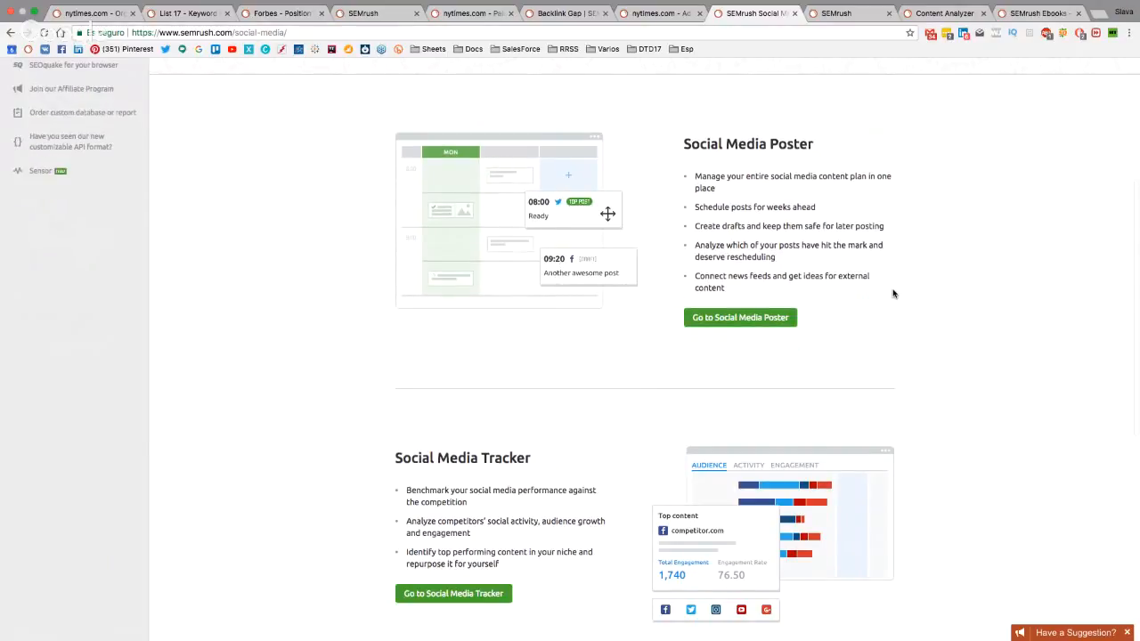
{"action": "scroll", "coordinate": [908, 294], "scroll_direction": "down", "scroll_amount": 5}
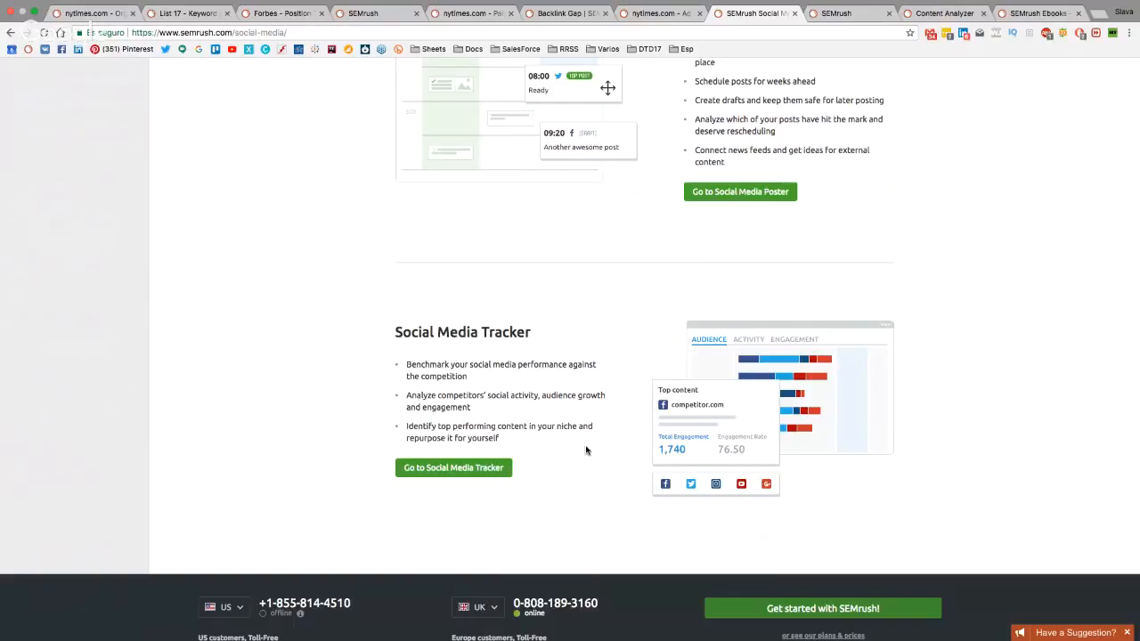
Switch from the Social Media Toolkit to the Content Marketing Toolkit and open its dashboard
{"action": "scroll", "coordinate": [392, 414], "scroll_direction": "up", "scroll_amount": 5}
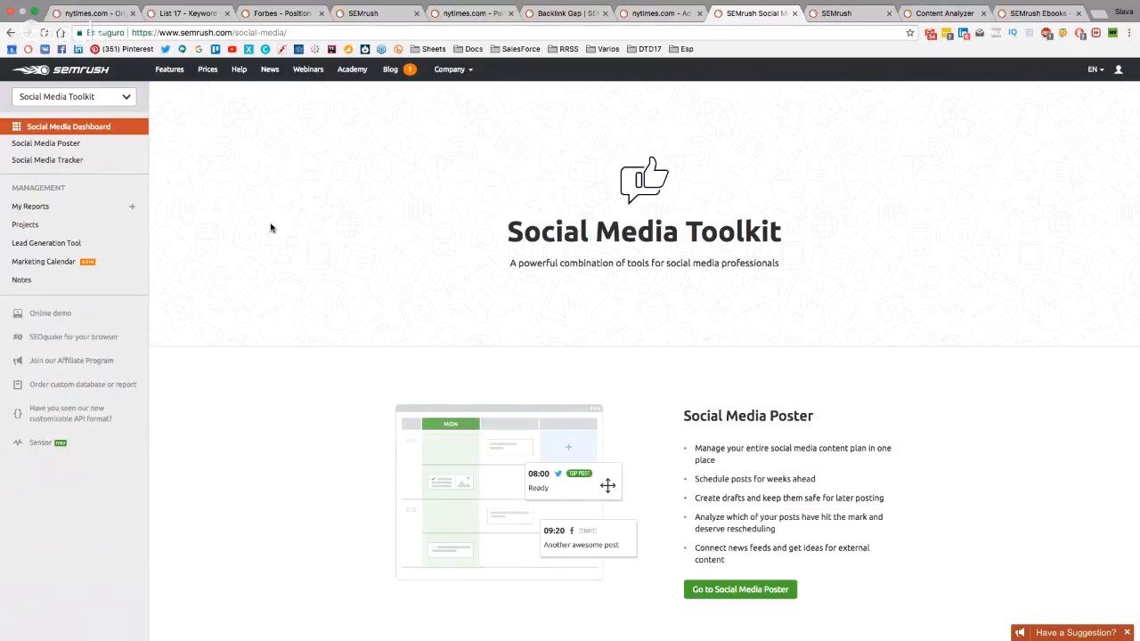
{"action": "left_click", "coordinate": [98, 96]}
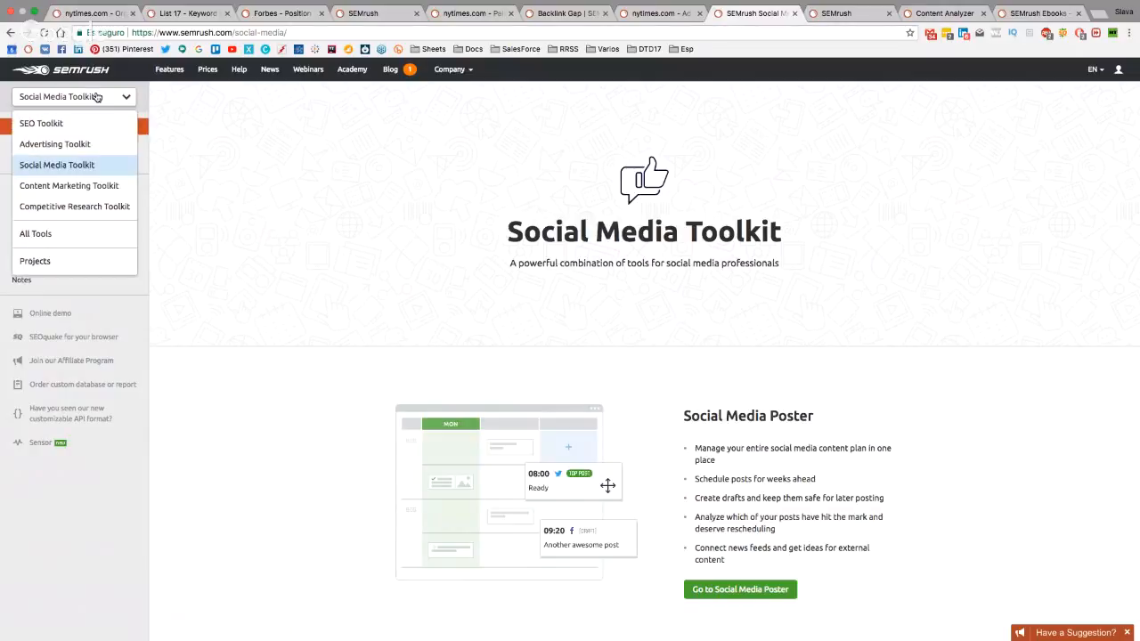
{"action": "left_click", "coordinate": [126, 187]}
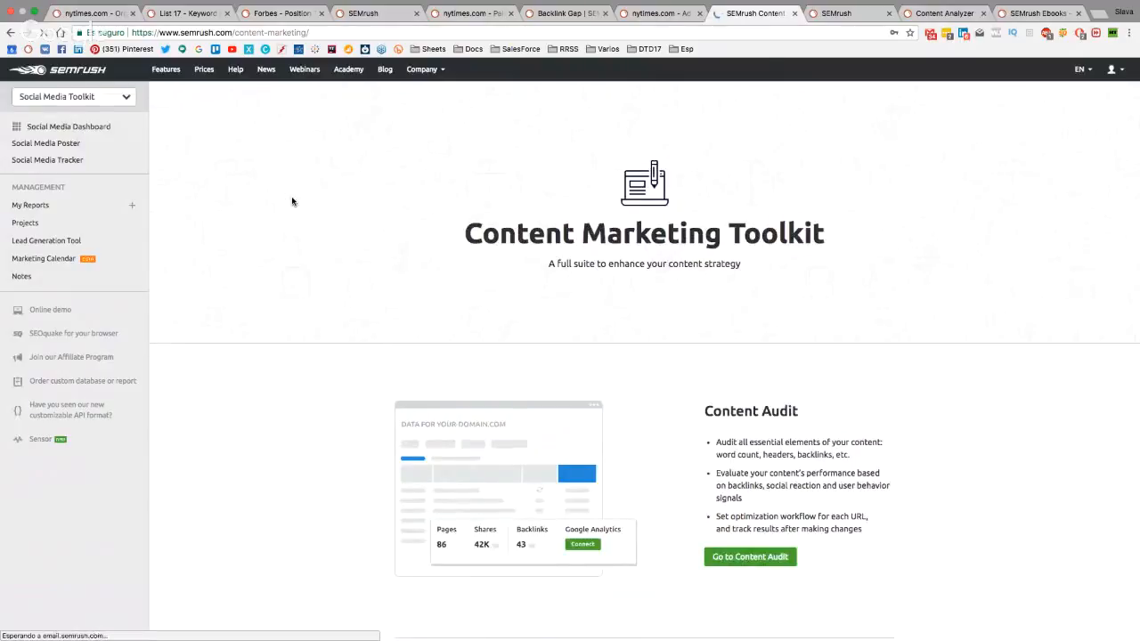
{"action": "scroll", "coordinate": [294, 202], "scroll_direction": "down", "scroll_amount": 1}
{"action": "scroll", "coordinate": [294, 201], "scroll_direction": "up", "scroll_amount": 1}
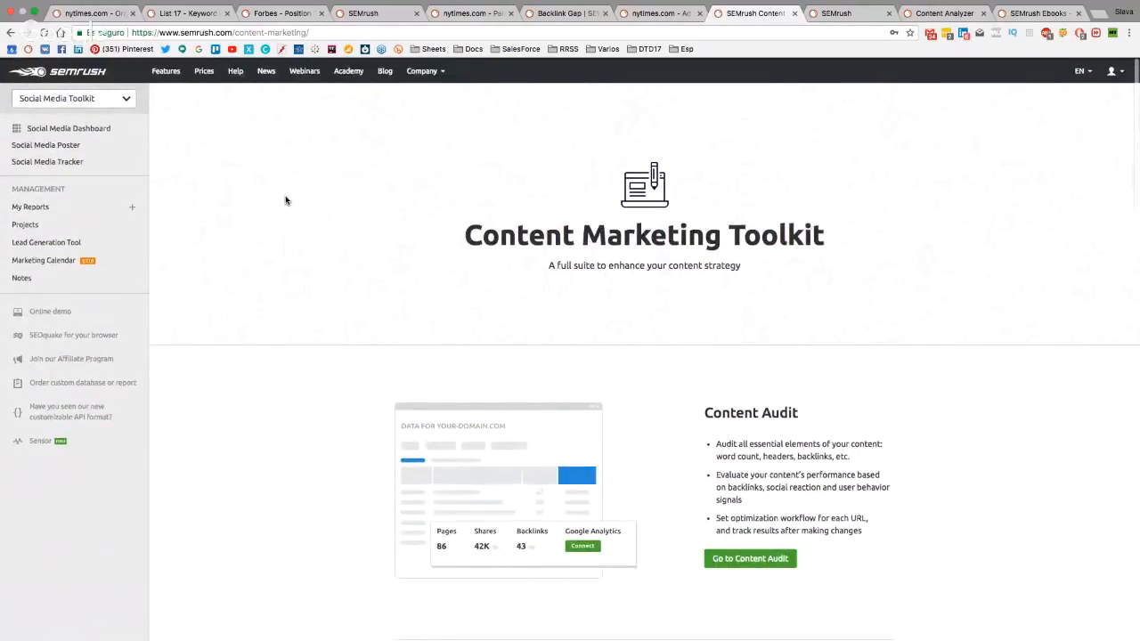
{"action": "left_click", "coordinate": [39, 95]}
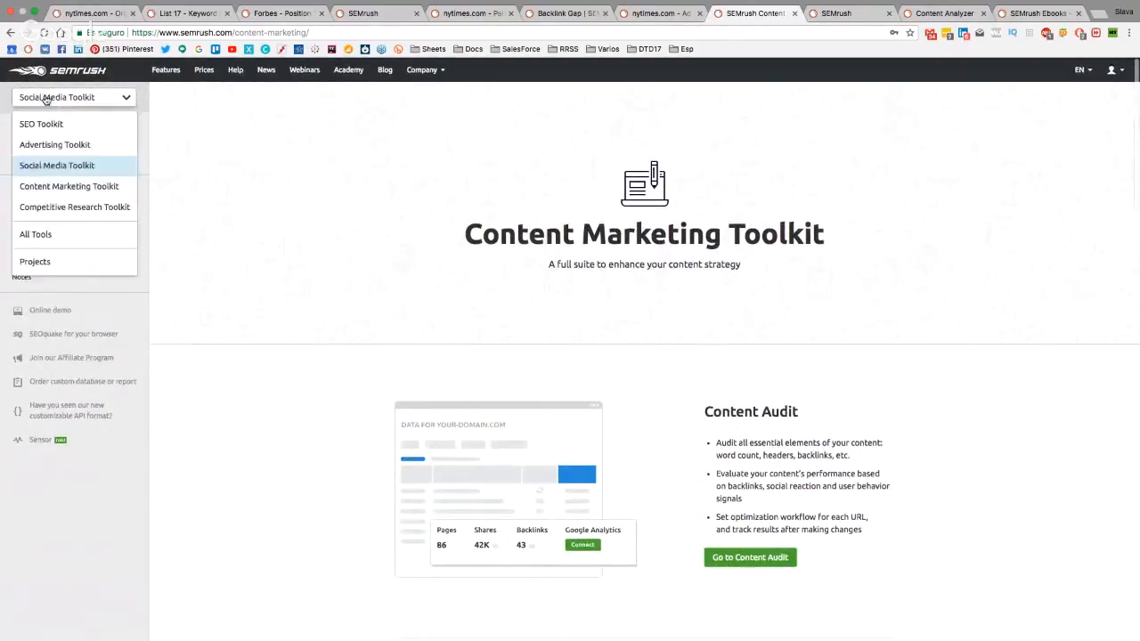
{"action": "left_click", "coordinate": [71, 187]}
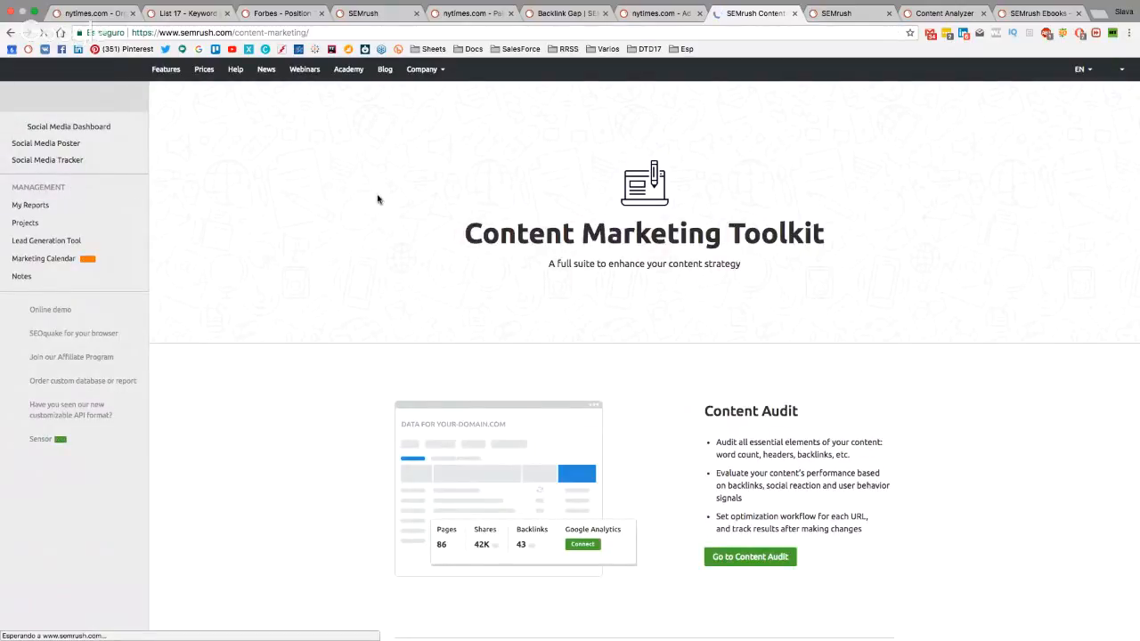
{"action": "left_click", "coordinate": [53, 100]}
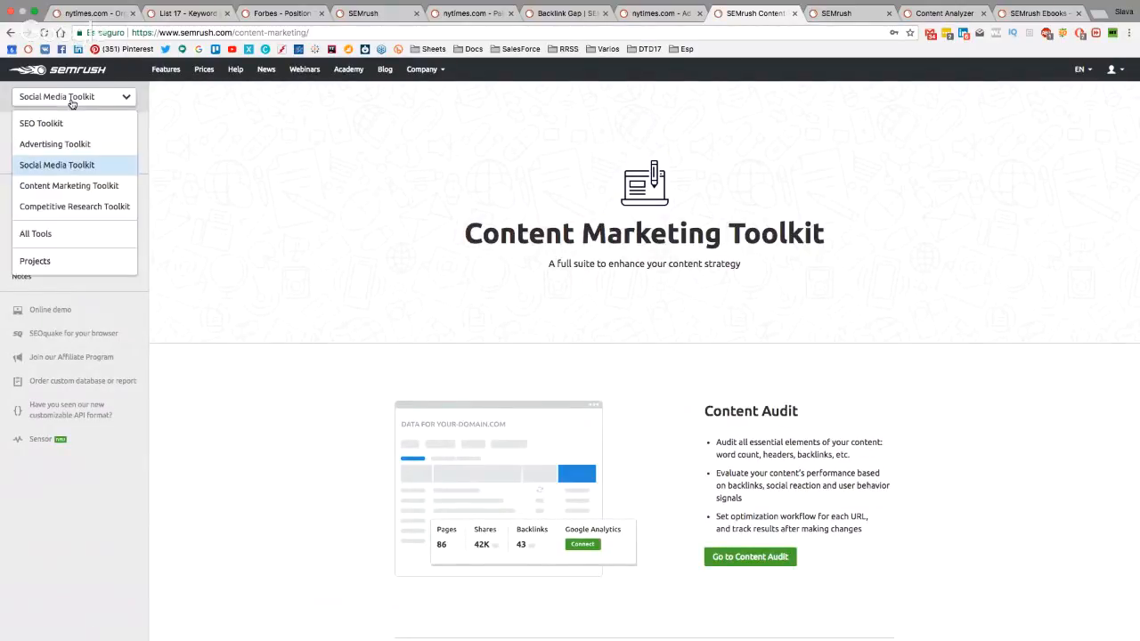
{"action": "left_click", "coordinate": [80, 189]}
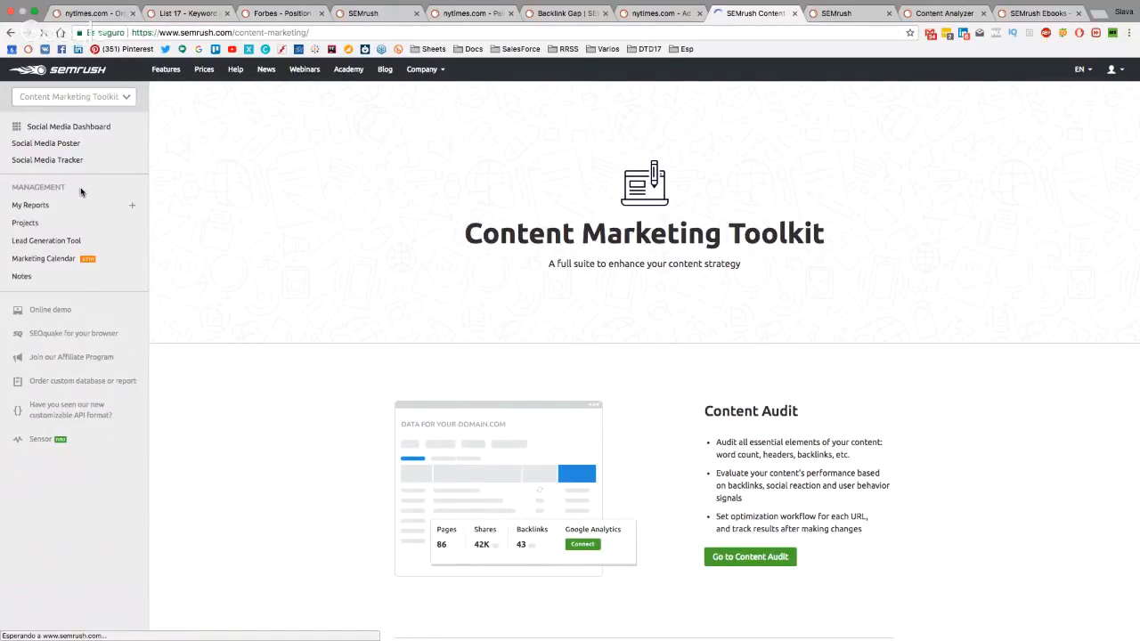
{"action": "left_click", "coordinate": [91, 100]}
{"action": "left_click", "coordinate": [330, 164]}
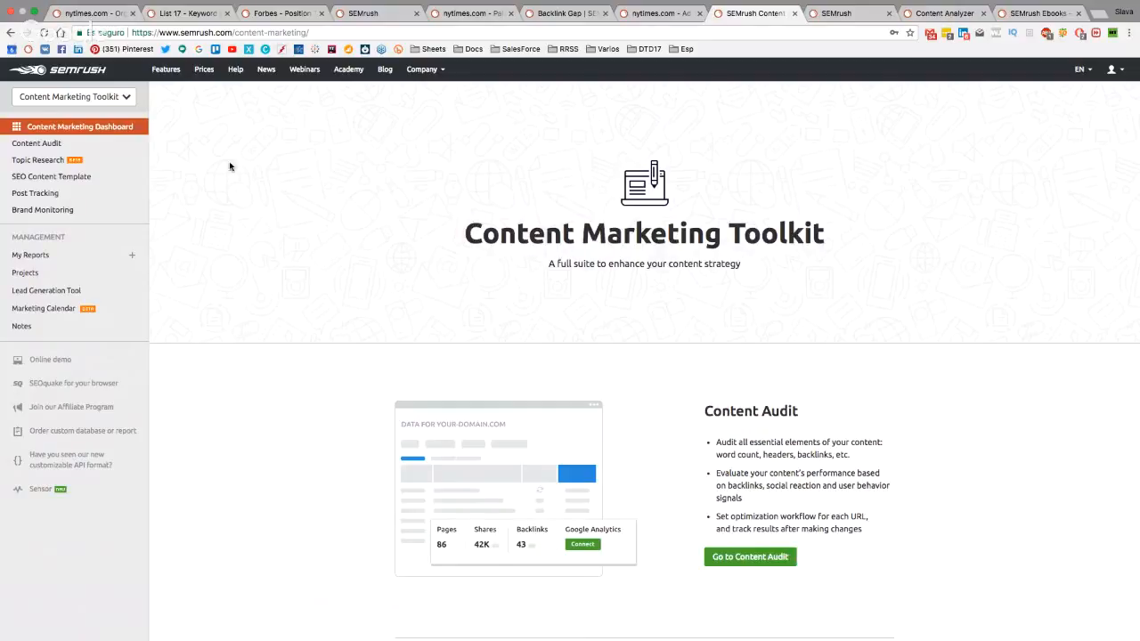
Open Topic Research and view the content idea cards for the recent search "start ups" in United States (Desktop)
{"action": "left_click", "coordinate": [112, 161]}
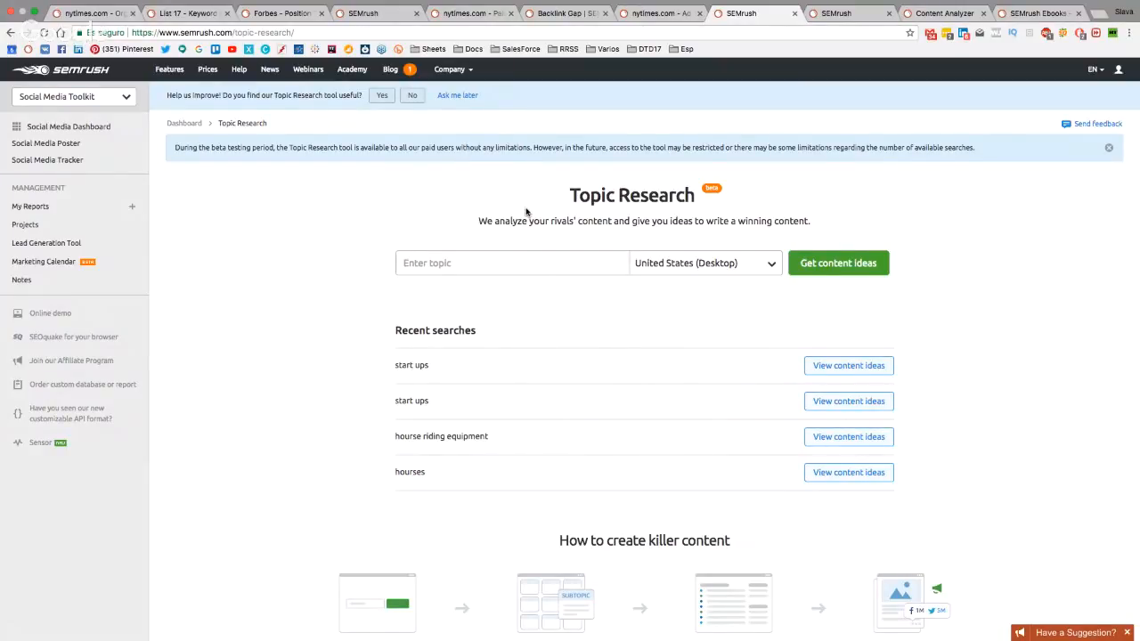
{"action": "left_click", "coordinate": [576, 265]}
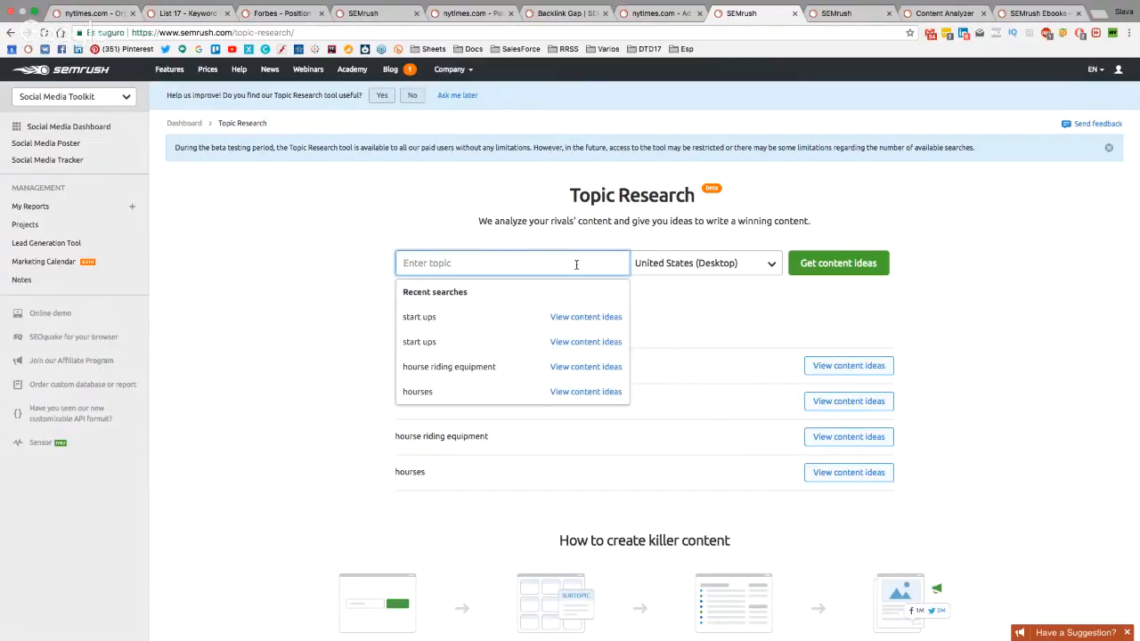
{"action": "left_click", "coordinate": [479, 322]}
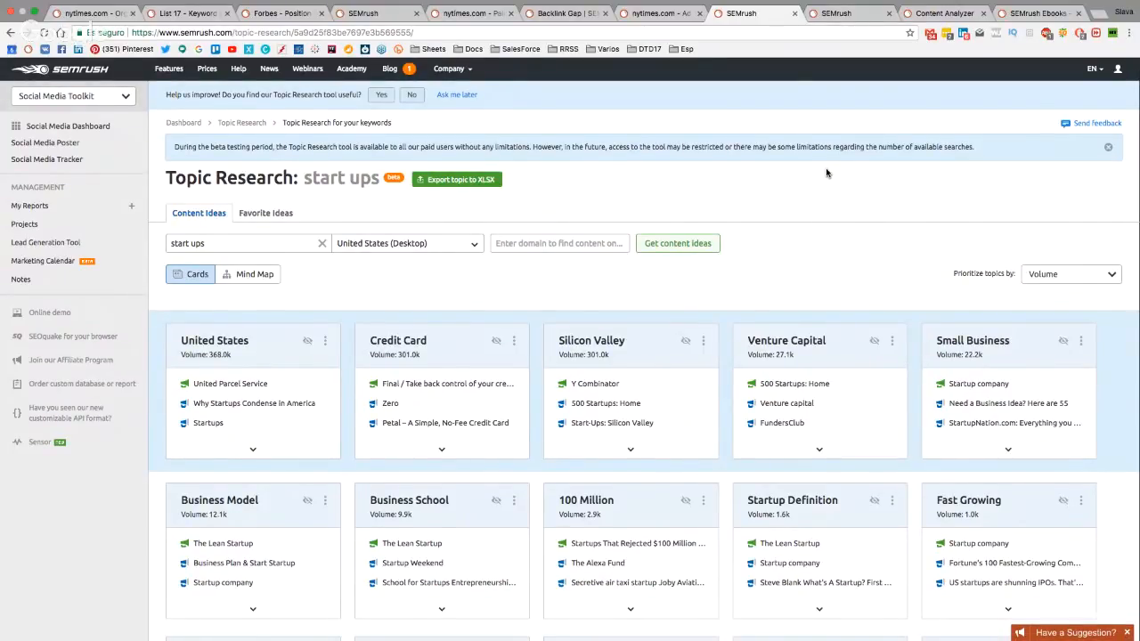
{"action": "scroll", "coordinate": [826, 173], "scroll_direction": "down", "scroll_amount": 2}
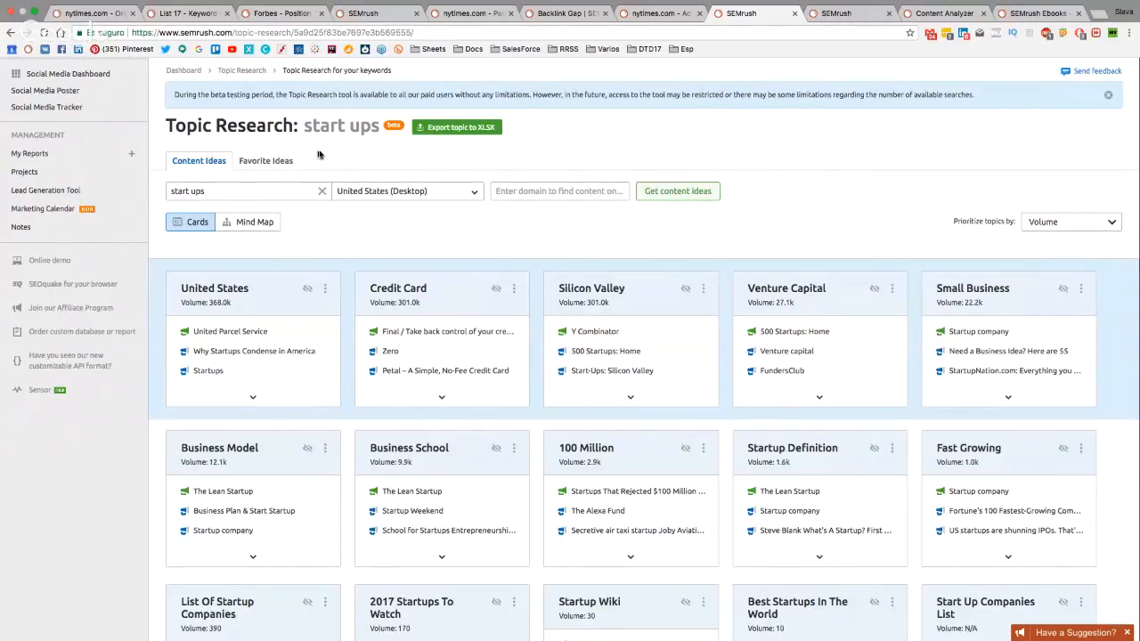
{"action": "left_click_drag", "start_coordinate": [378, 127], "coordinate": [321, 127]}
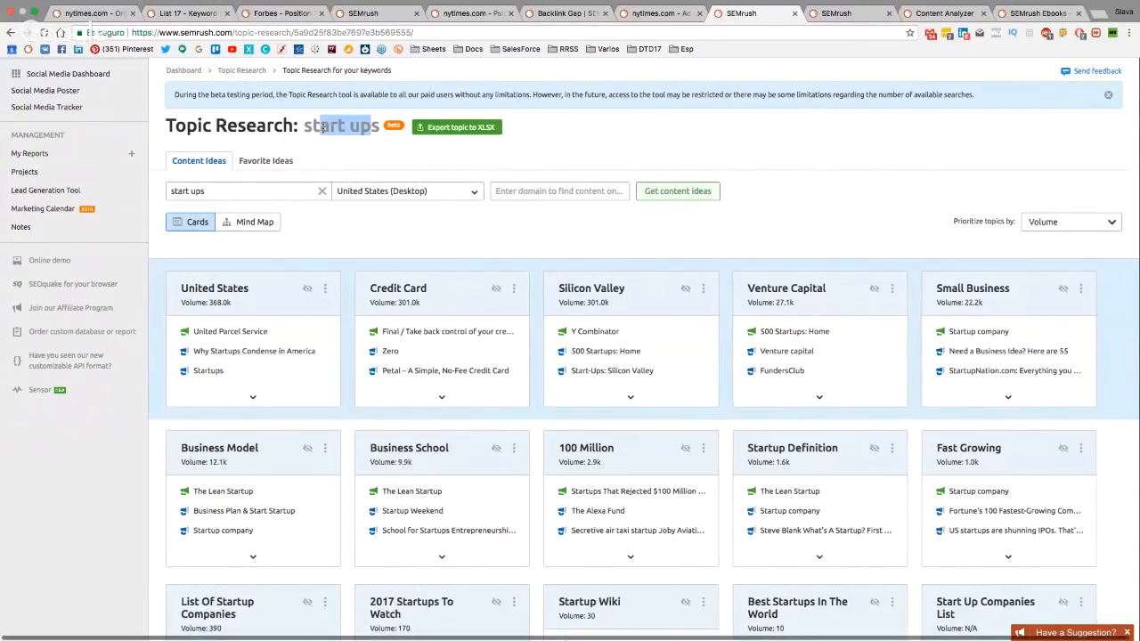
{"action": "scroll", "coordinate": [698, 150], "scroll_direction": "up", "scroll_amount": 2}
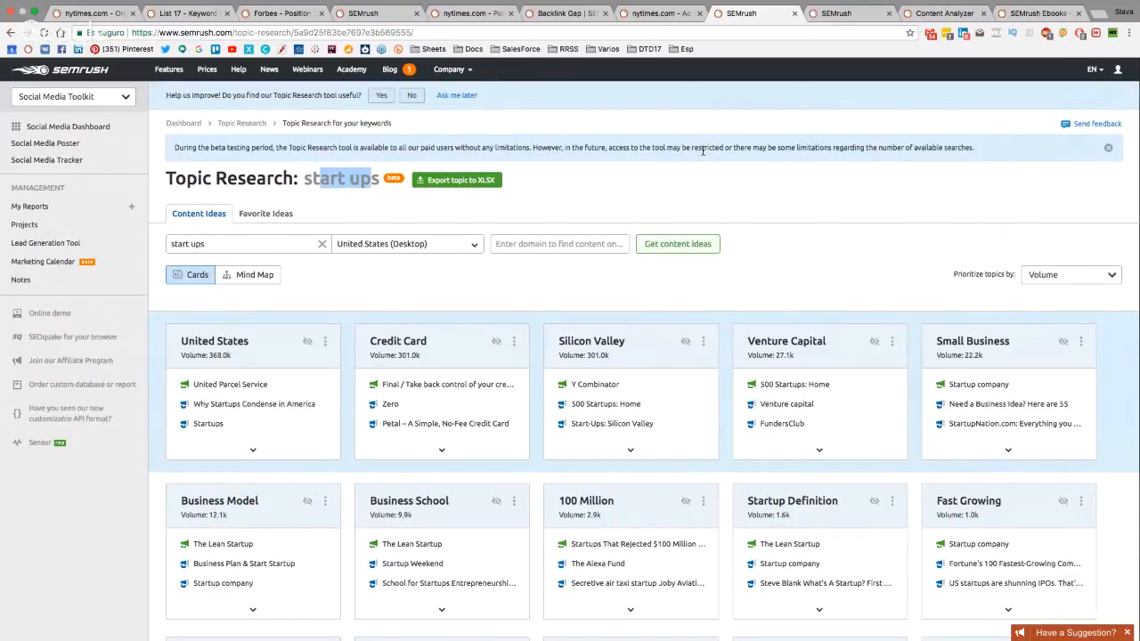
Switch to the SEO Content Template report for "startups" and review its backlink, readability and text length recommendations
{"action": "left_click", "coordinate": [857, 15]}
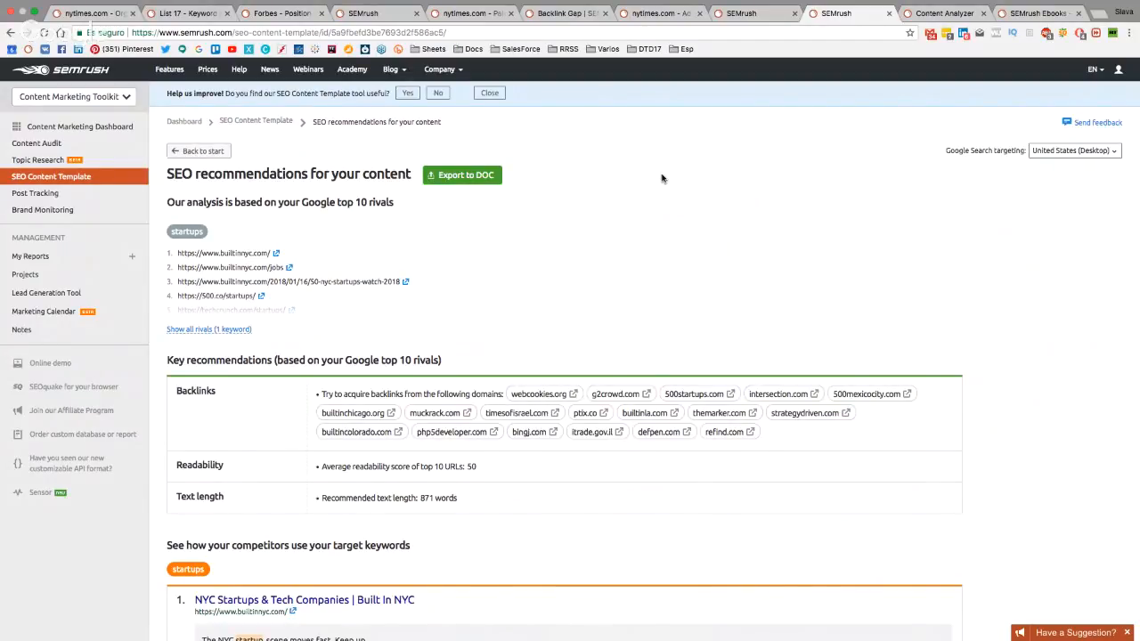
{"action": "scroll", "coordinate": [578, 247], "scroll_direction": "down", "scroll_amount": 2}
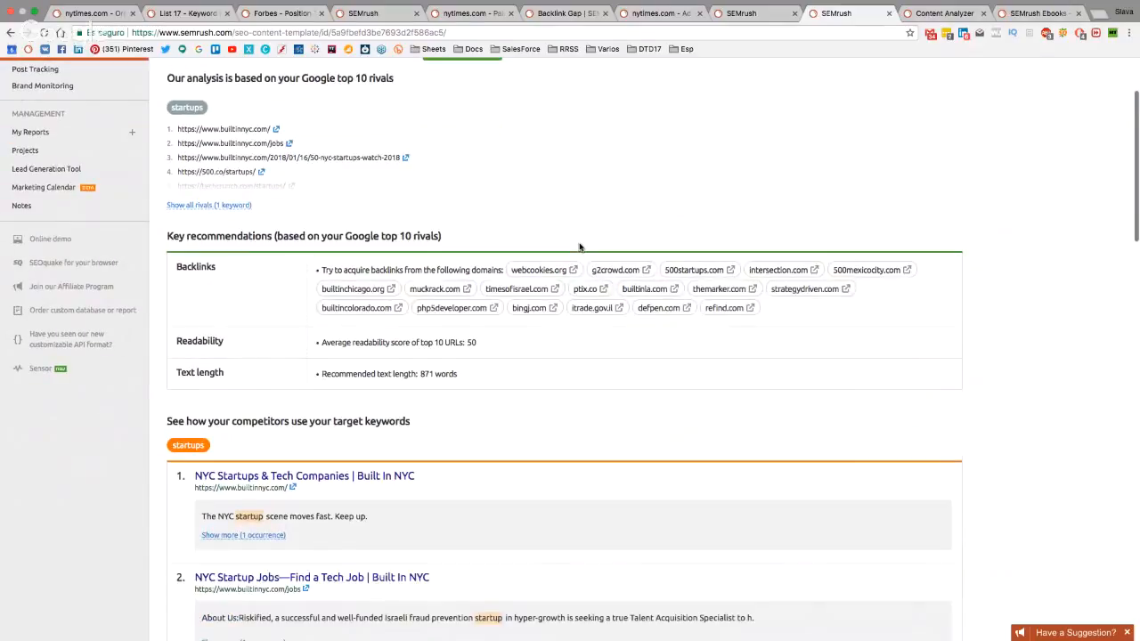
{"action": "scroll", "coordinate": [578, 247], "scroll_direction": "up", "scroll_amount": 2}
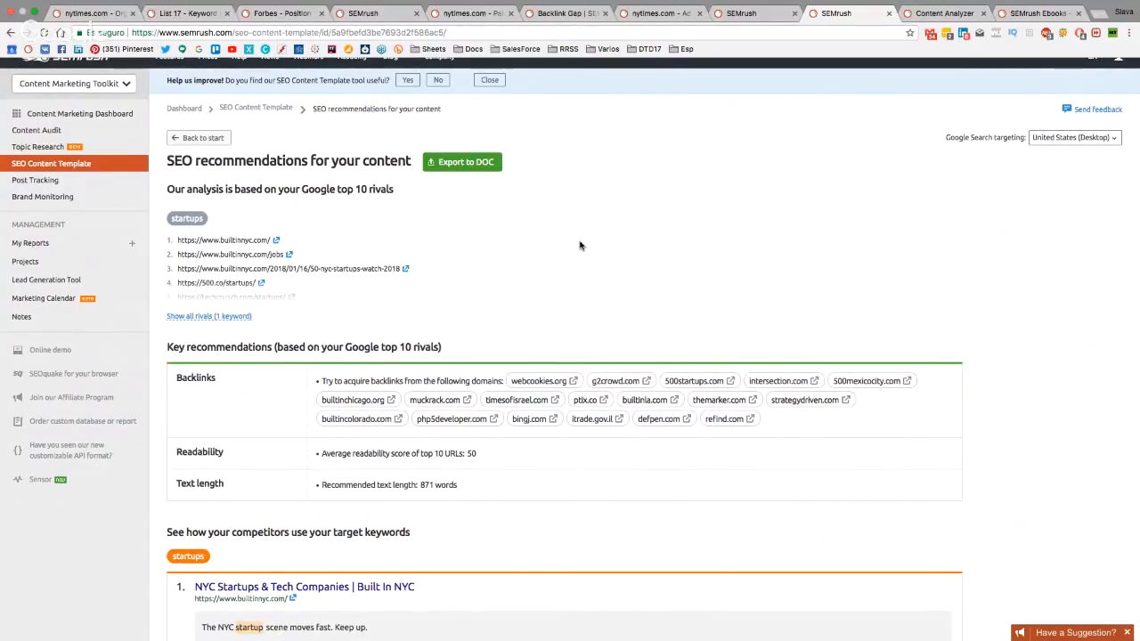
{"action": "scroll", "coordinate": [579, 246], "scroll_direction": "down", "scroll_amount": 5}
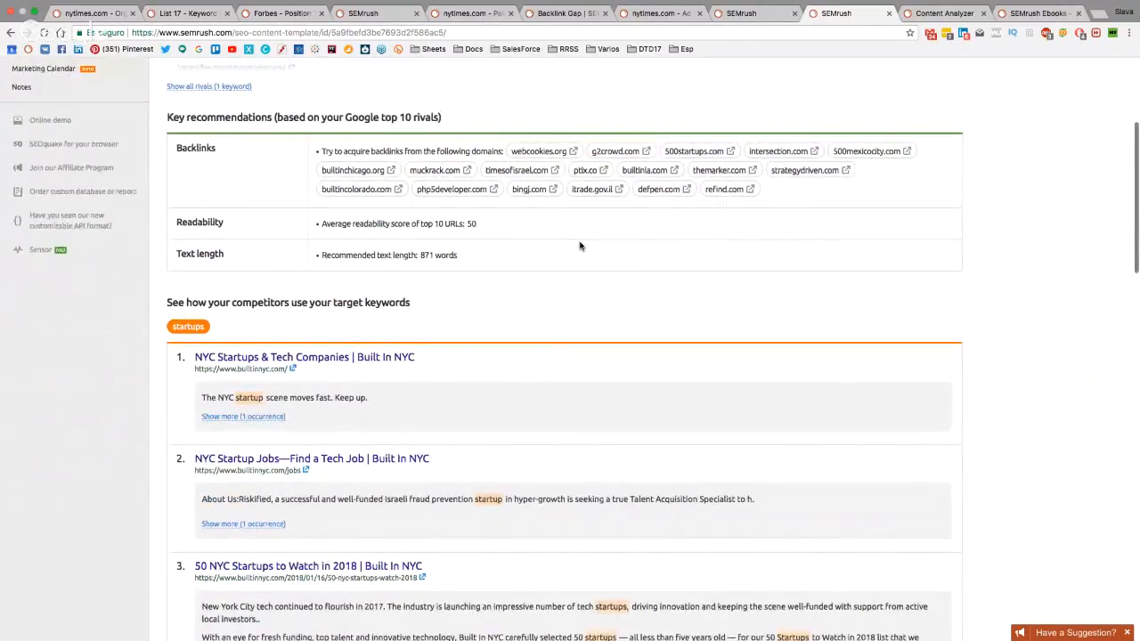
{"action": "scroll", "coordinate": [580, 246], "scroll_direction": "down", "scroll_amount": 1}
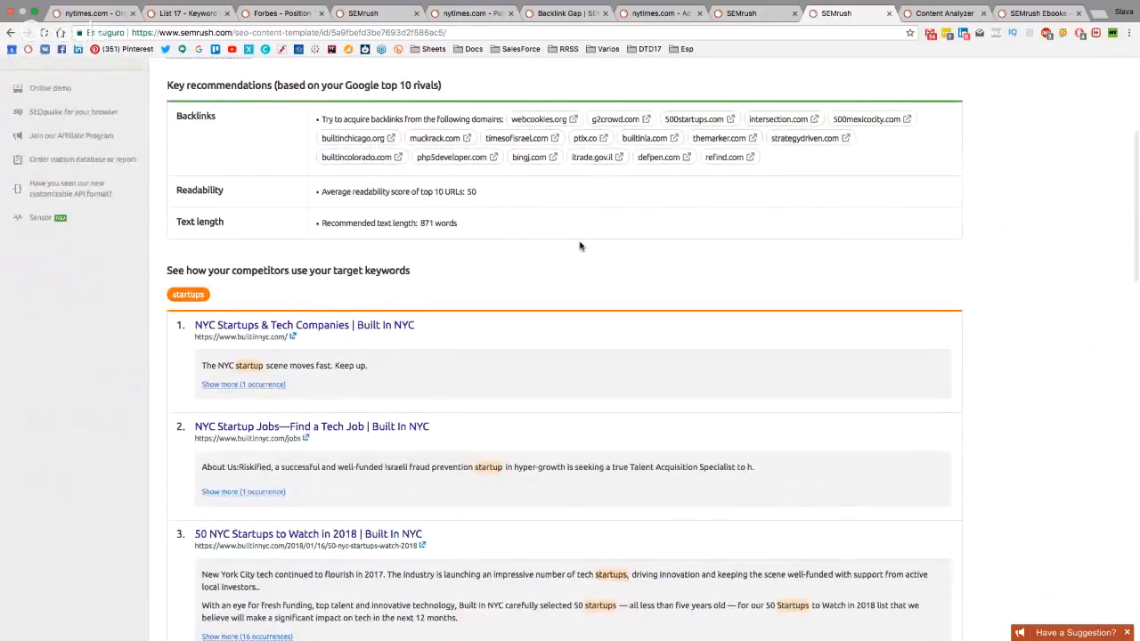
Examine how the top 10 rivals use the keyword "startups" and read the basic recommendations for title, meta description, H1 and text
{"action": "scroll", "coordinate": [579, 245], "scroll_direction": "down", "scroll_amount": 3}
{"action": "scroll", "coordinate": [580, 245], "scroll_direction": "down", "scroll_amount": 4}
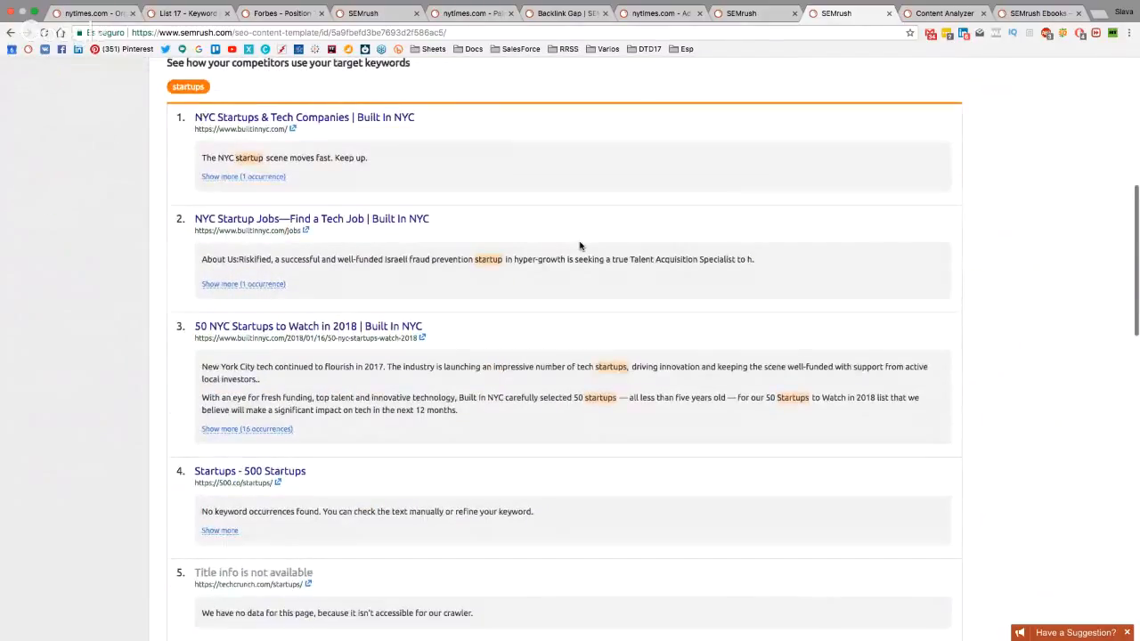
{"action": "scroll", "coordinate": [580, 246], "scroll_direction": "down", "scroll_amount": 3}
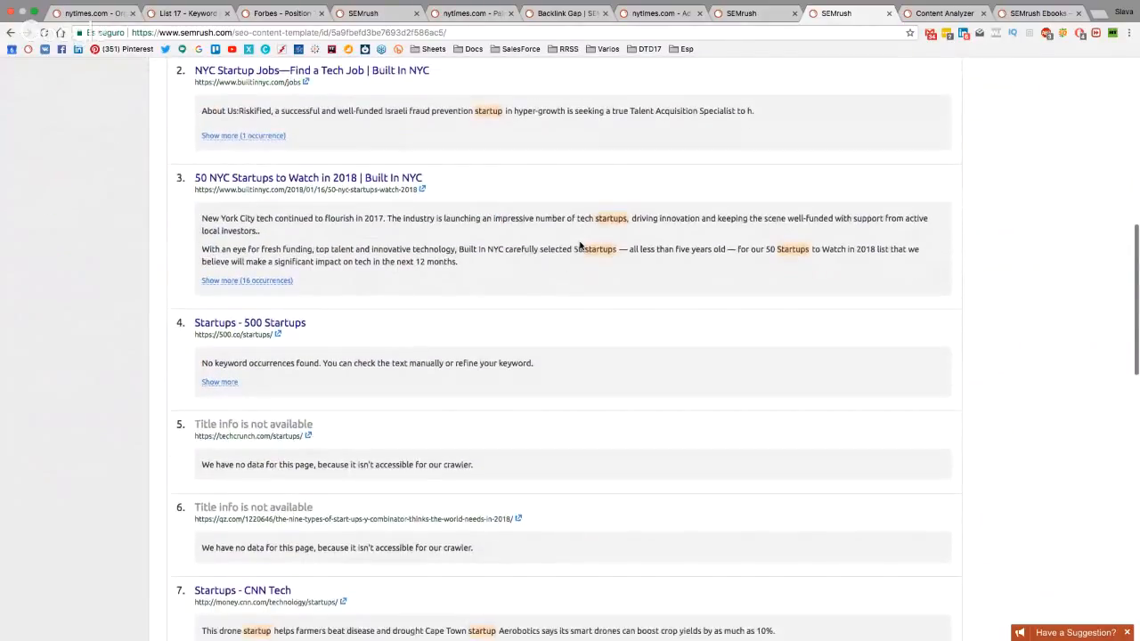
{"action": "scroll", "coordinate": [580, 245], "scroll_direction": "down", "scroll_amount": 1}
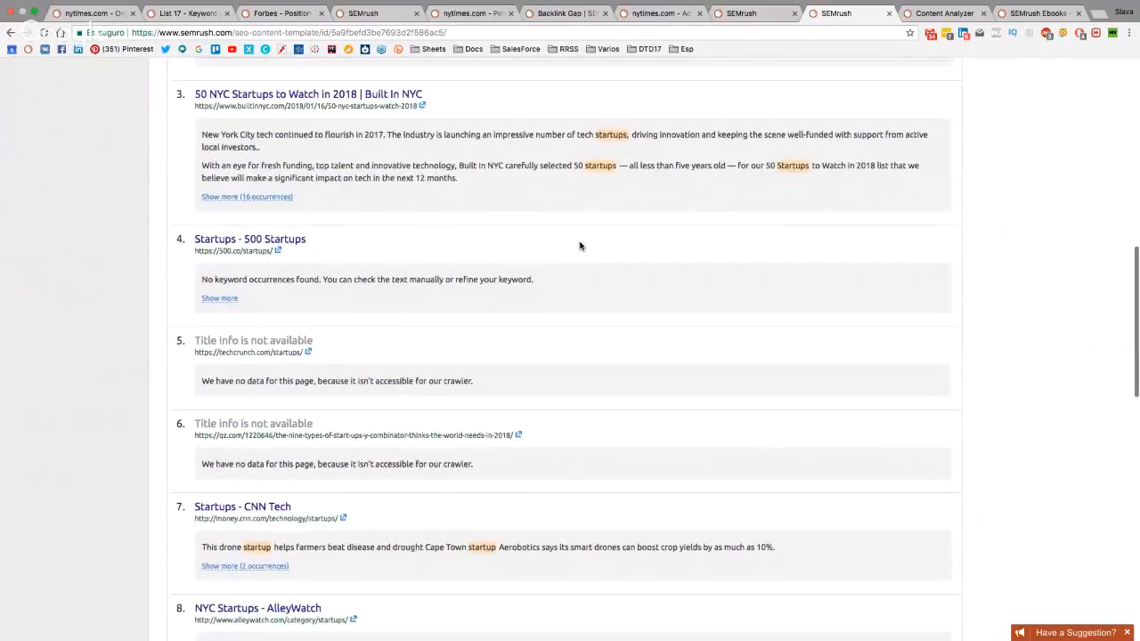
{"action": "scroll", "coordinate": [580, 245], "scroll_direction": "down", "scroll_amount": 2}
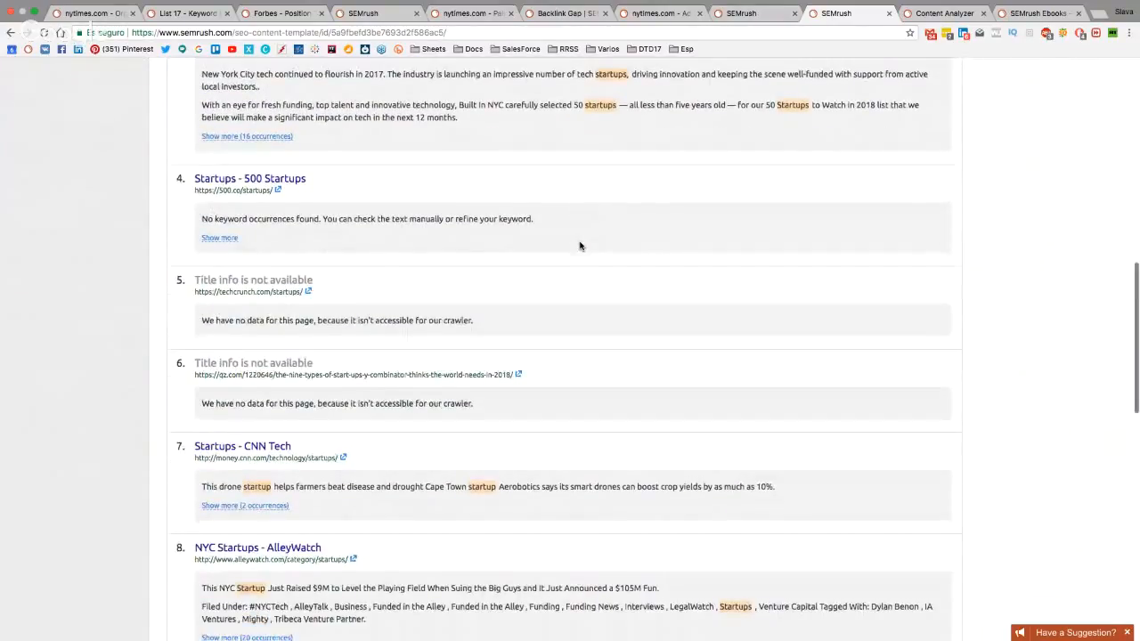
{"action": "scroll", "coordinate": [579, 246], "scroll_direction": "down", "scroll_amount": 2}
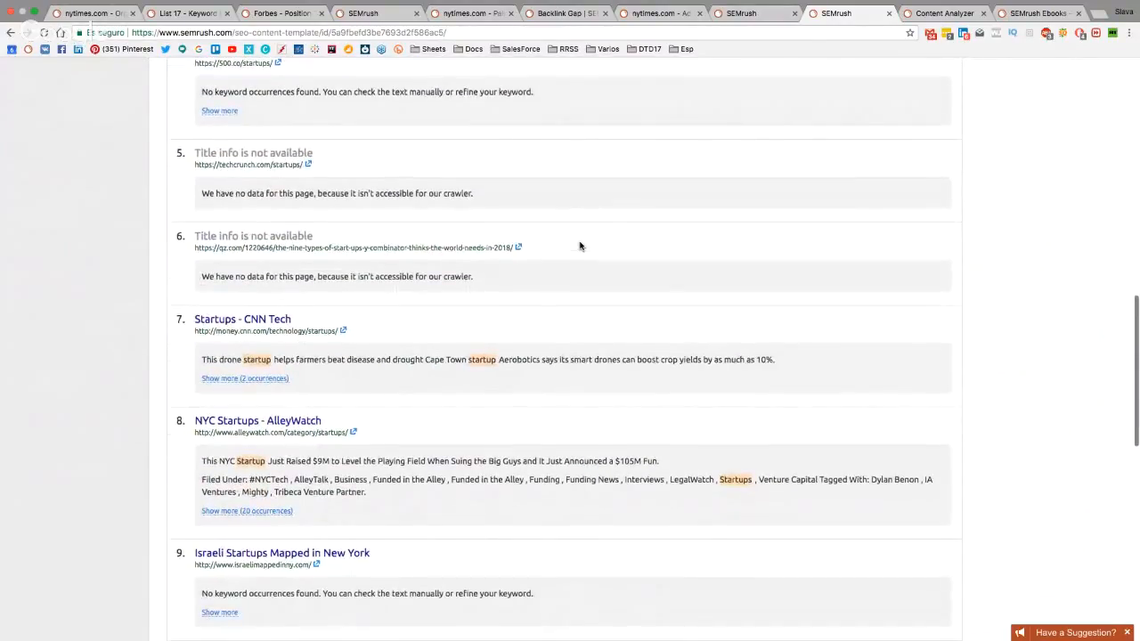
{"action": "scroll", "coordinate": [580, 245], "scroll_direction": "down", "scroll_amount": 1}
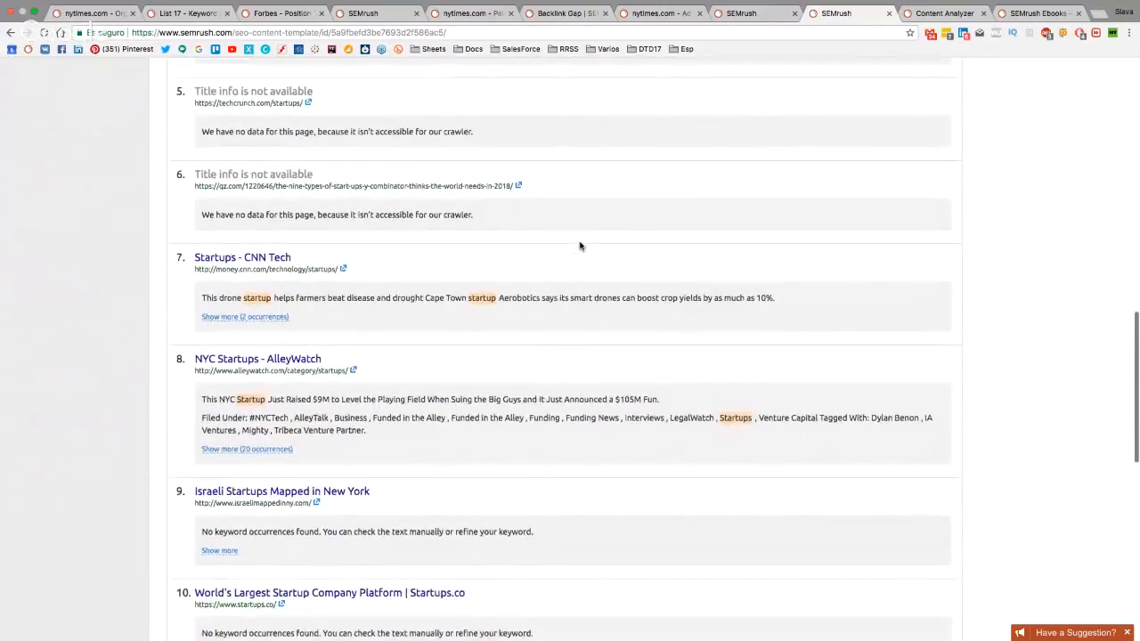
{"action": "scroll", "coordinate": [580, 246], "scroll_direction": "down", "scroll_amount": 3}
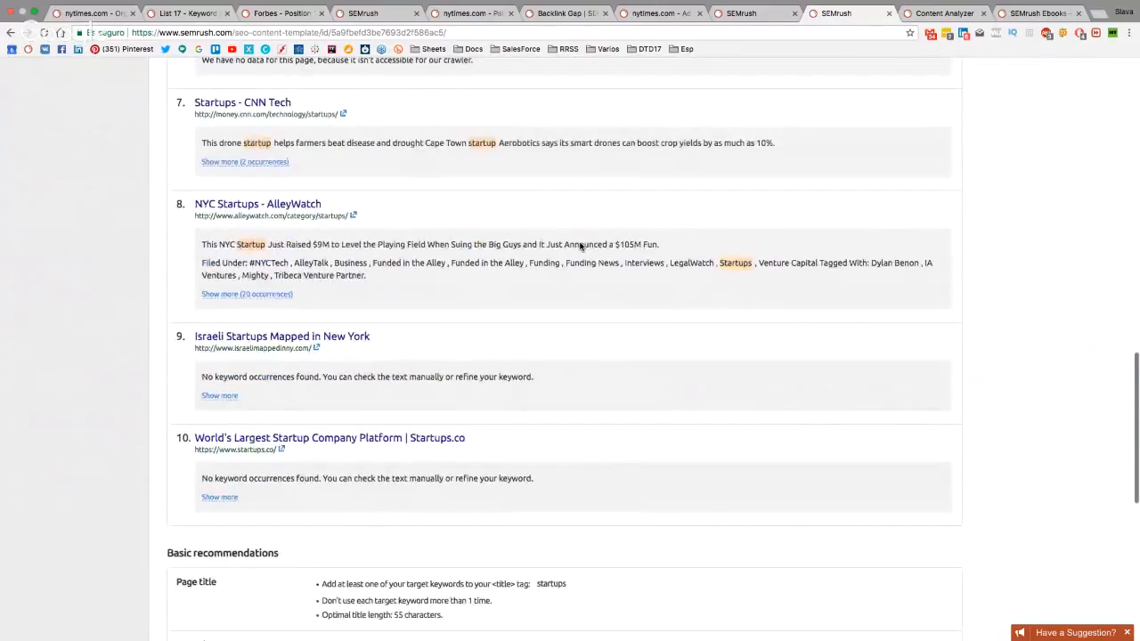
{"action": "scroll", "coordinate": [579, 246], "scroll_direction": "down", "scroll_amount": 5}
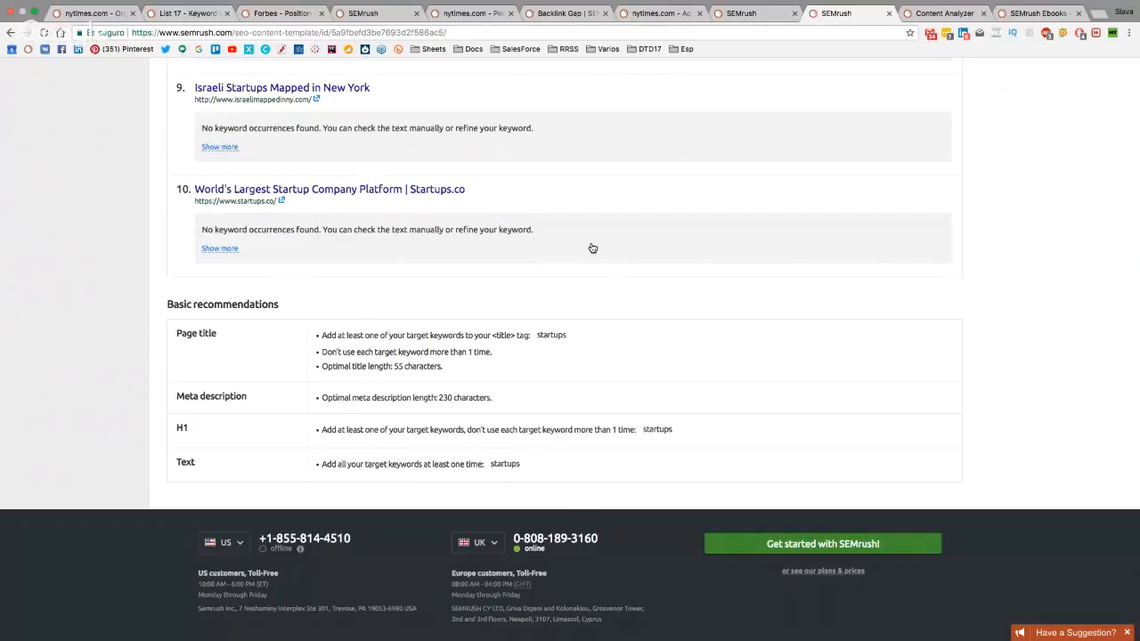
{"action": "scroll", "coordinate": [592, 249], "scroll_direction": "up", "scroll_amount": 2}
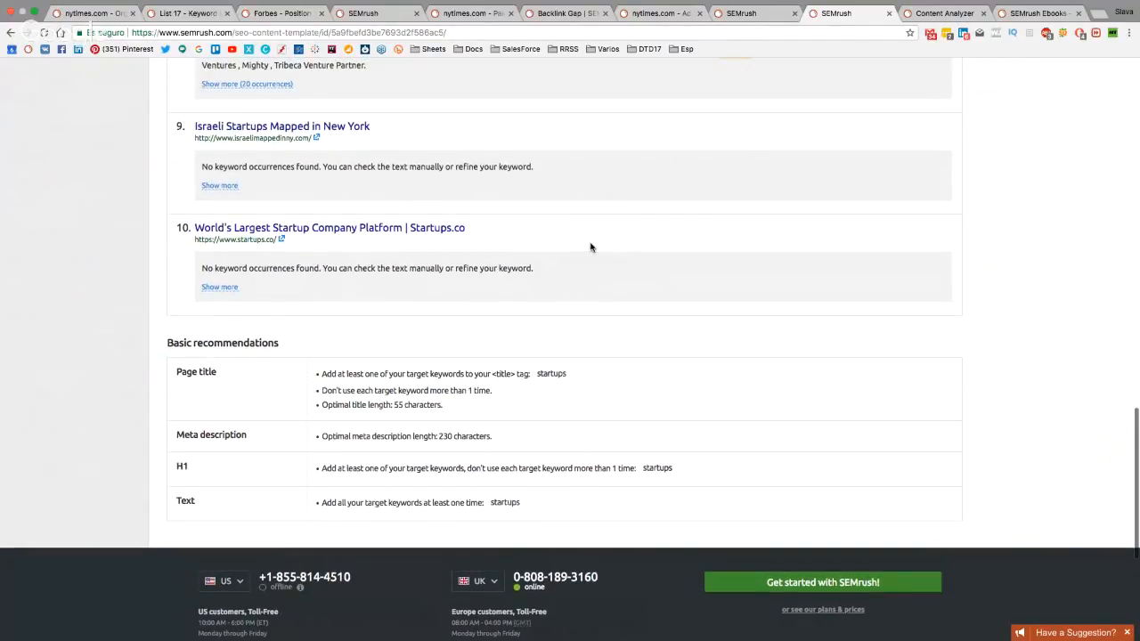
{"action": "scroll", "coordinate": [590, 247], "scroll_direction": "up", "scroll_amount": 15}
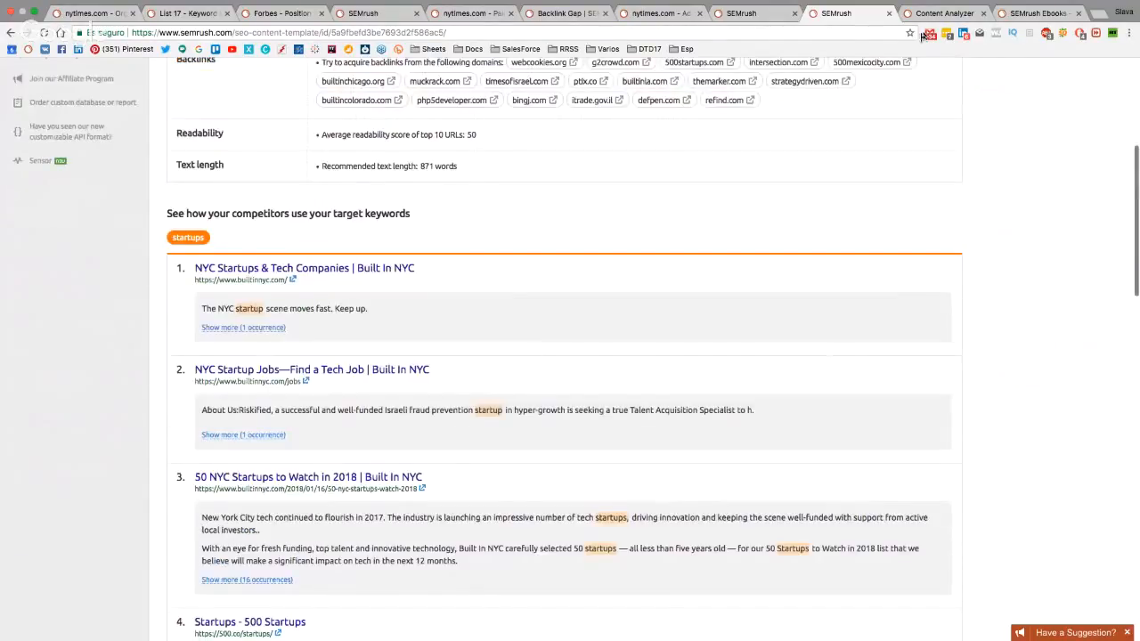
Switch to the Content Analyzer audit for forbes.com and review the title, meta description, H1 and author columns
{"action": "left_click", "coordinate": [944, 14]}
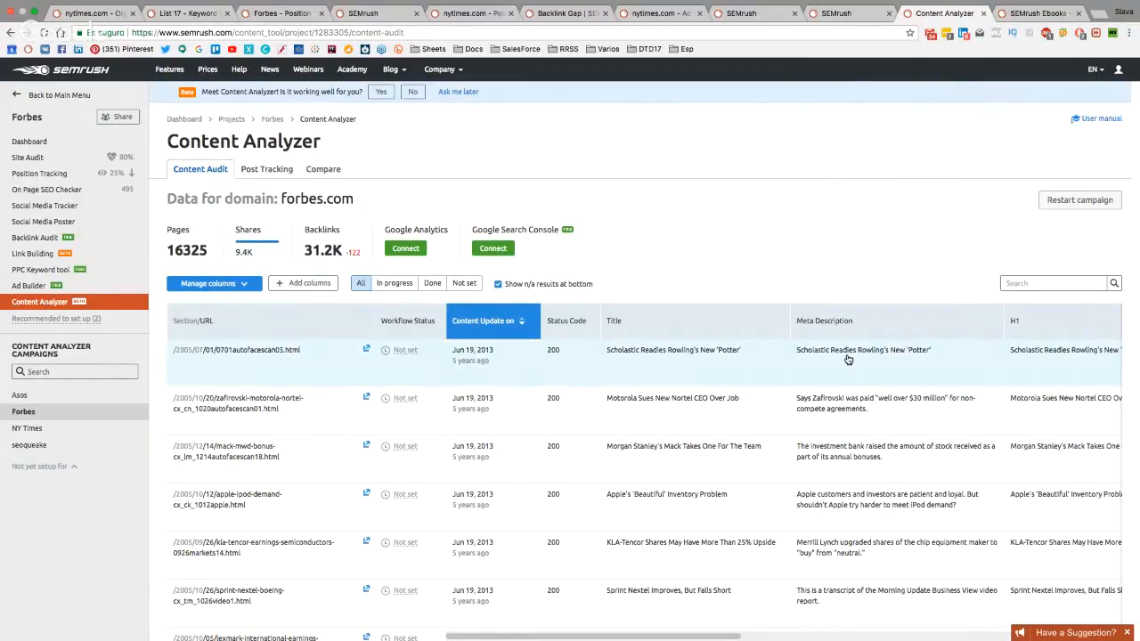
{"action": "scroll", "coordinate": [848, 359], "scroll_direction": "right", "scroll_amount": 2}
{"action": "scroll", "coordinate": [848, 359], "scroll_direction": "right", "scroll_amount": 1}
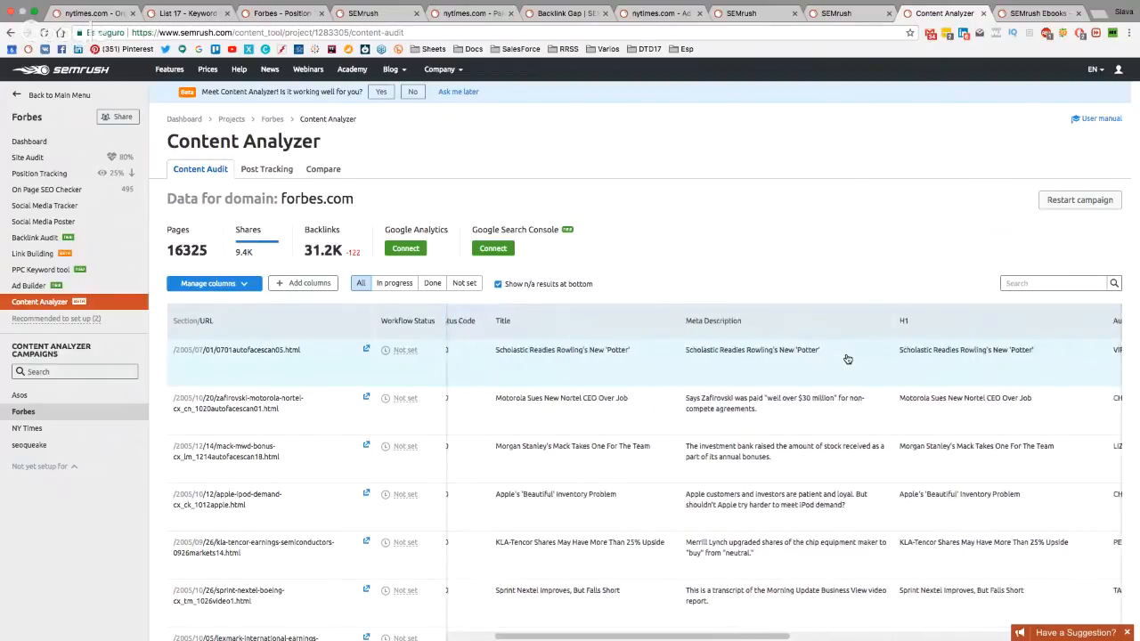
{"action": "scroll", "coordinate": [847, 359], "scroll_direction": "right", "scroll_amount": 3}
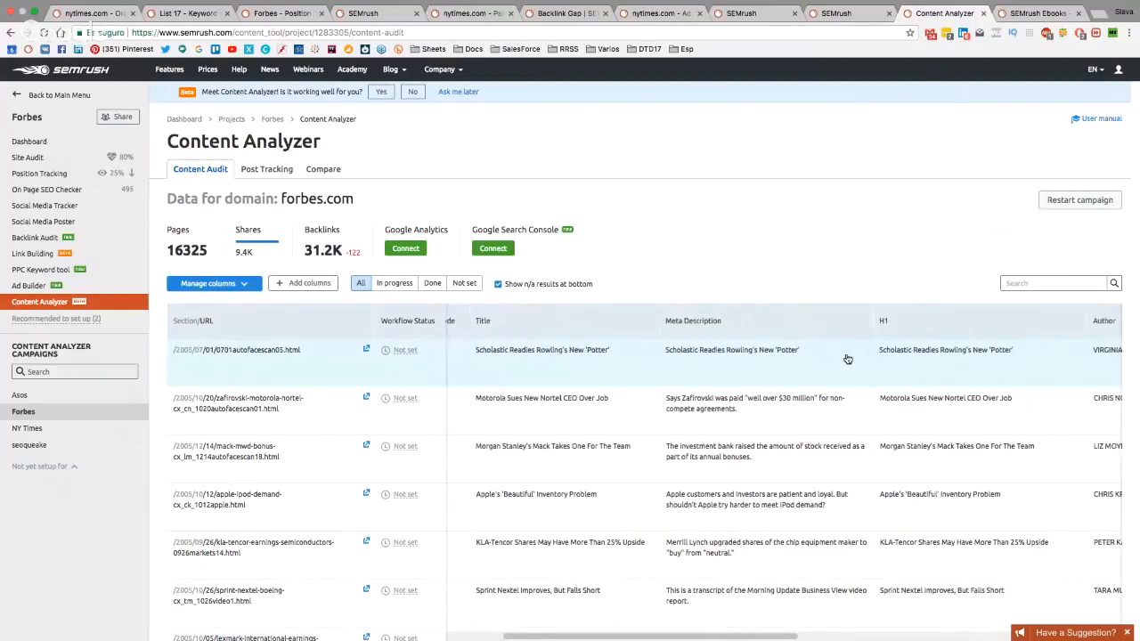
{"action": "scroll", "coordinate": [847, 358], "scroll_direction": "right", "scroll_amount": 2}
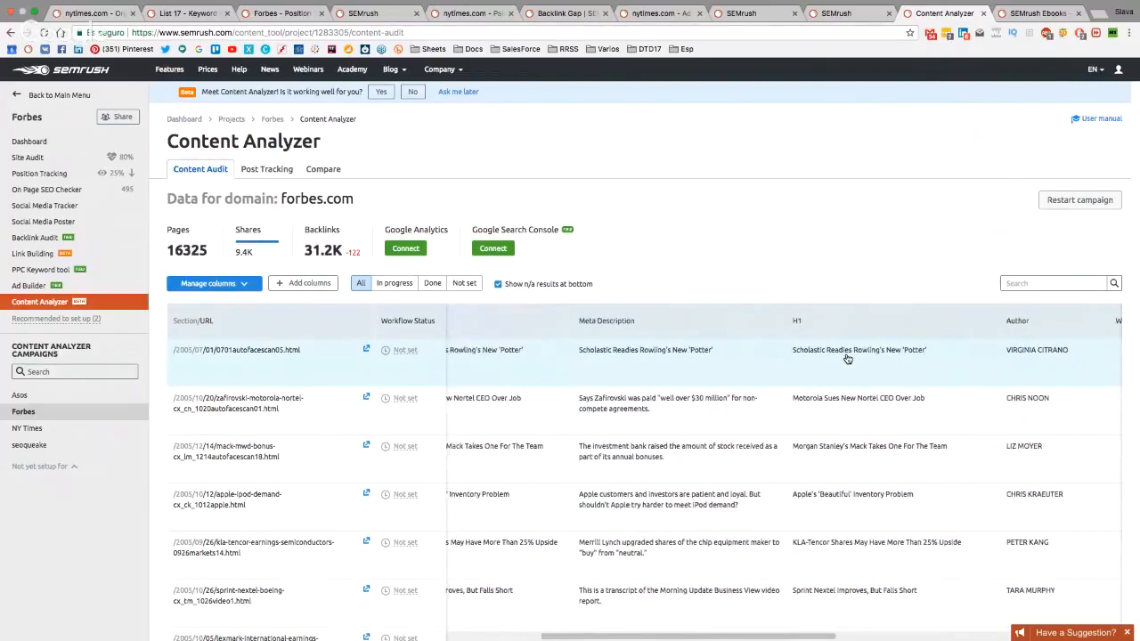
{"action": "scroll", "coordinate": [837, 356], "scroll_direction": "right", "scroll_amount": 5}
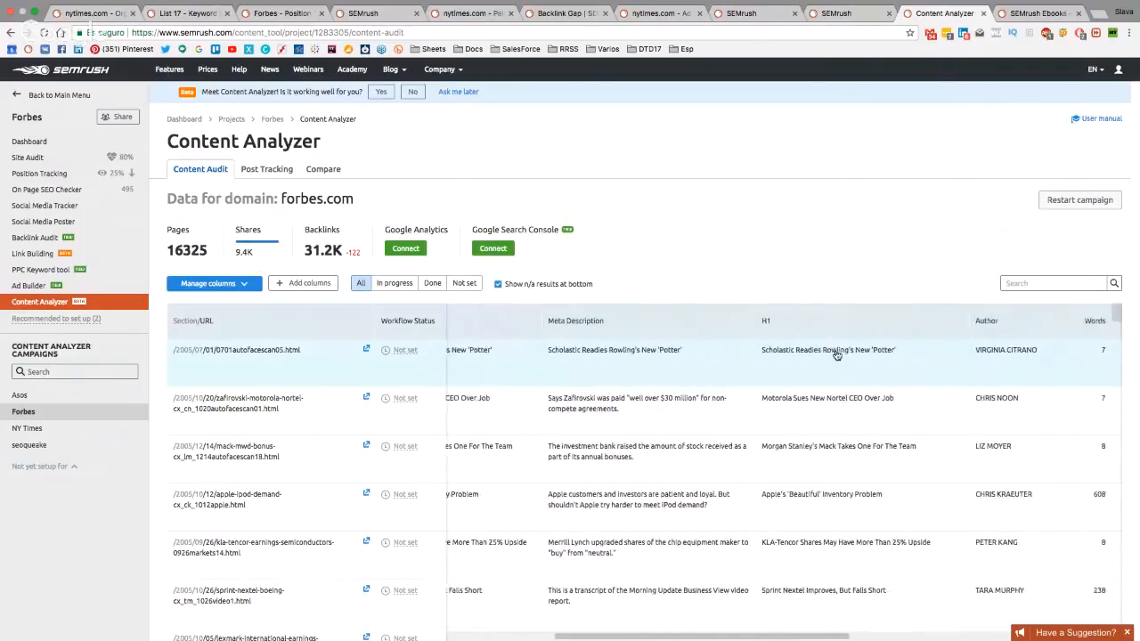
Examine the word count, shares, backlinks, Google Analytics and Google Search Console columns of the forbes.com content audit
{"action": "scroll", "coordinate": [836, 356], "scroll_direction": "right", "scroll_amount": 12}
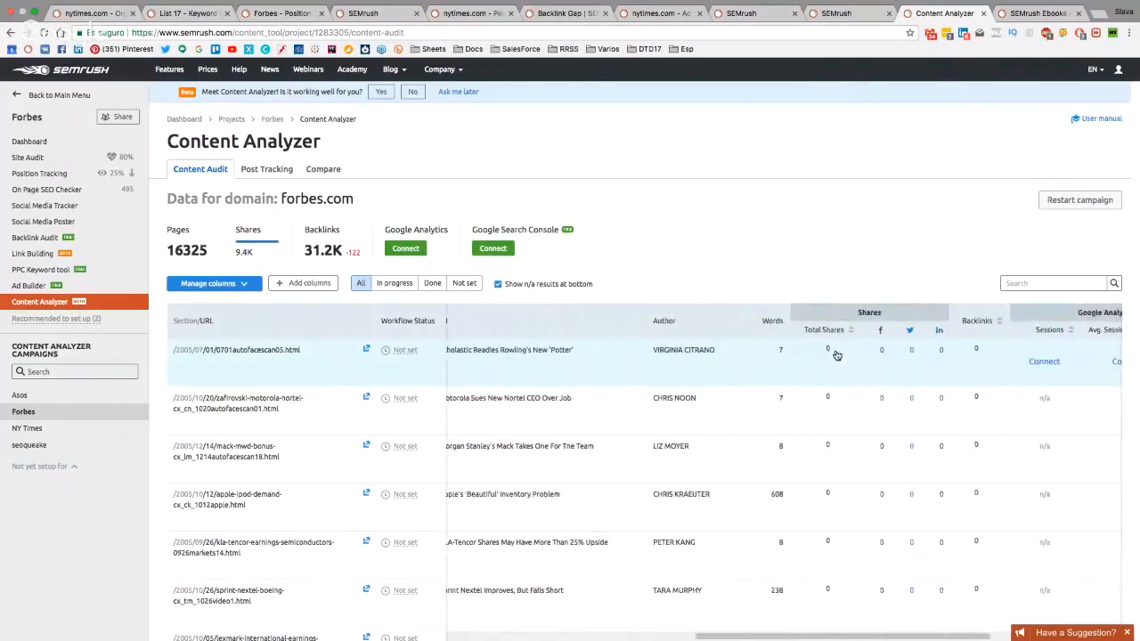
{"action": "scroll", "coordinate": [836, 355], "scroll_direction": "right", "scroll_amount": 7}
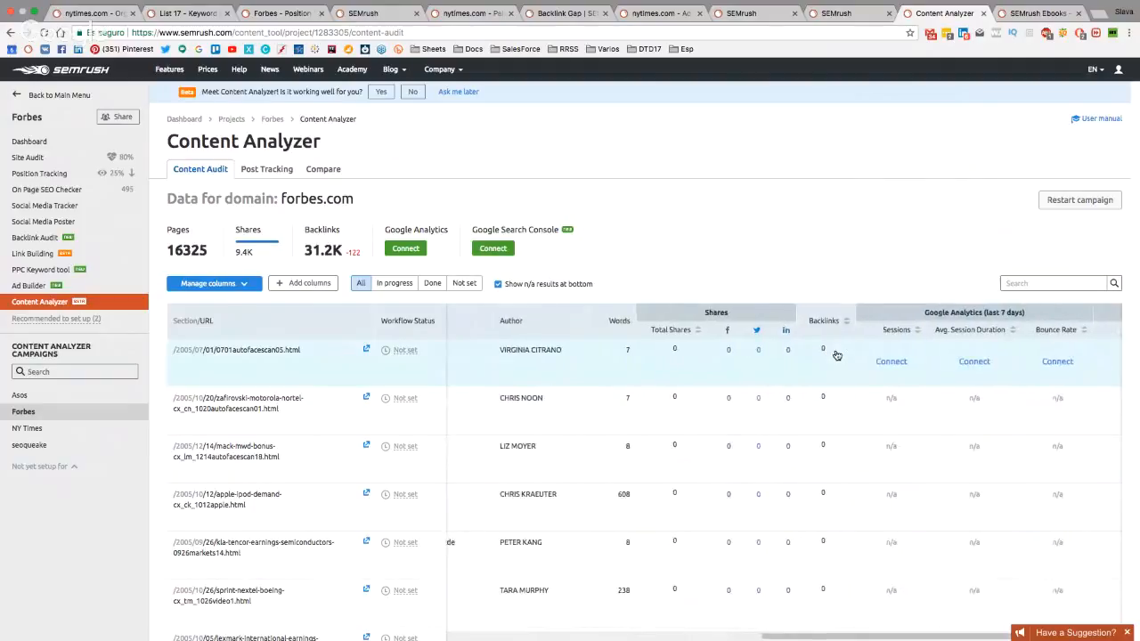
{"action": "scroll", "coordinate": [837, 355], "scroll_direction": "right", "scroll_amount": 4}
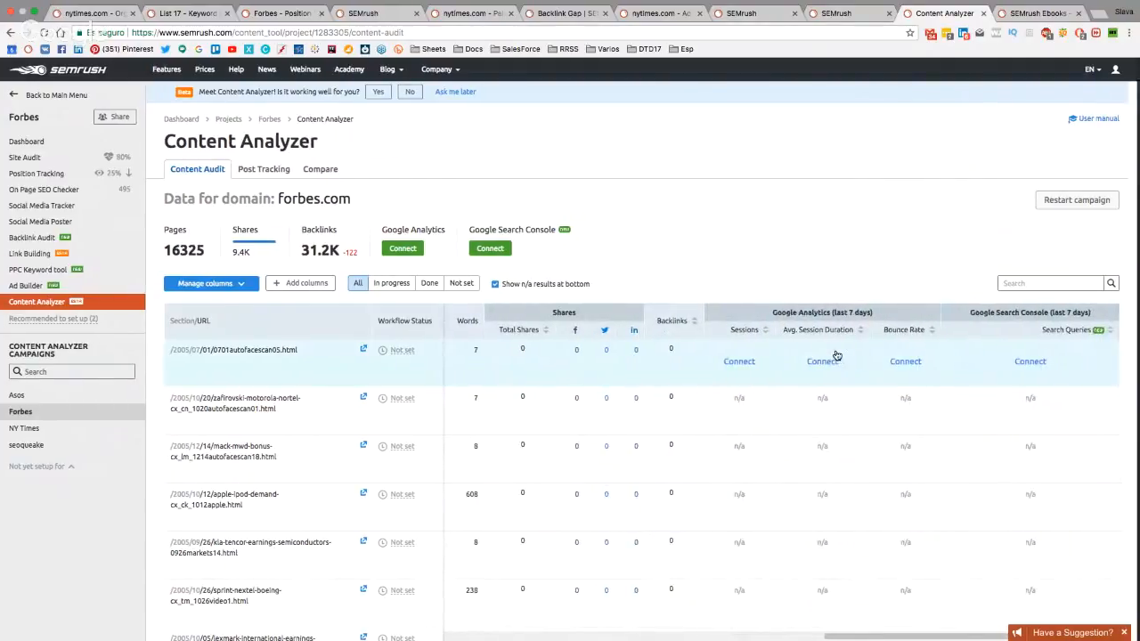
{"action": "scroll", "coordinate": [837, 355], "scroll_direction": "right", "scroll_amount": 1}
{"action": "scroll", "coordinate": [837, 356], "scroll_direction": "left", "scroll_amount": 1}
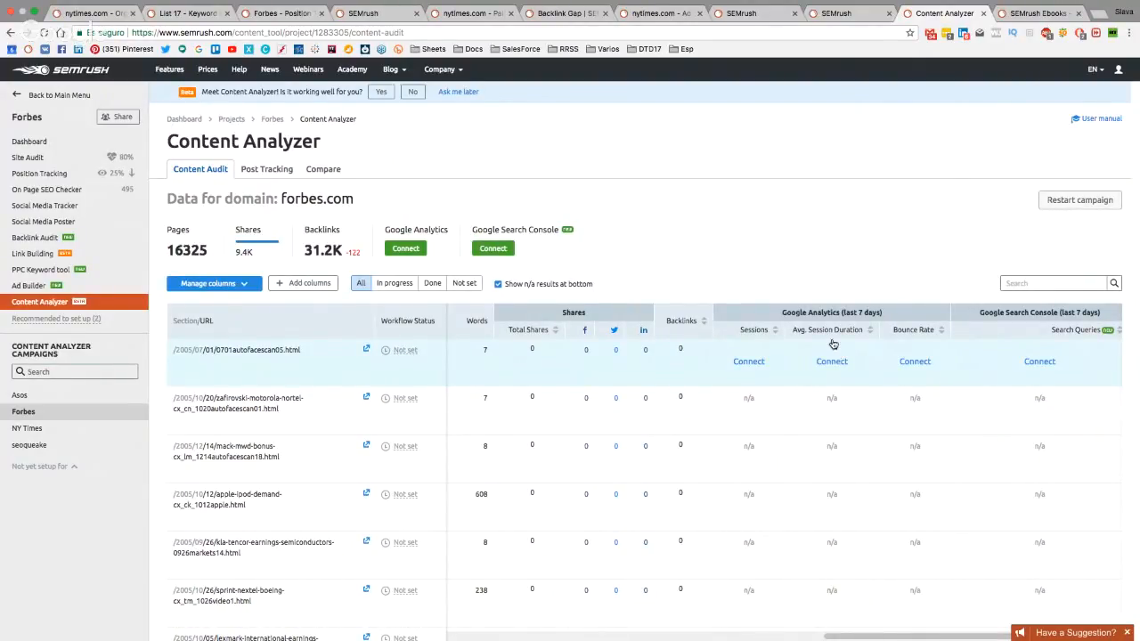
{"action": "scroll", "coordinate": [833, 345], "scroll_direction": "up", "scroll_amount": 1}
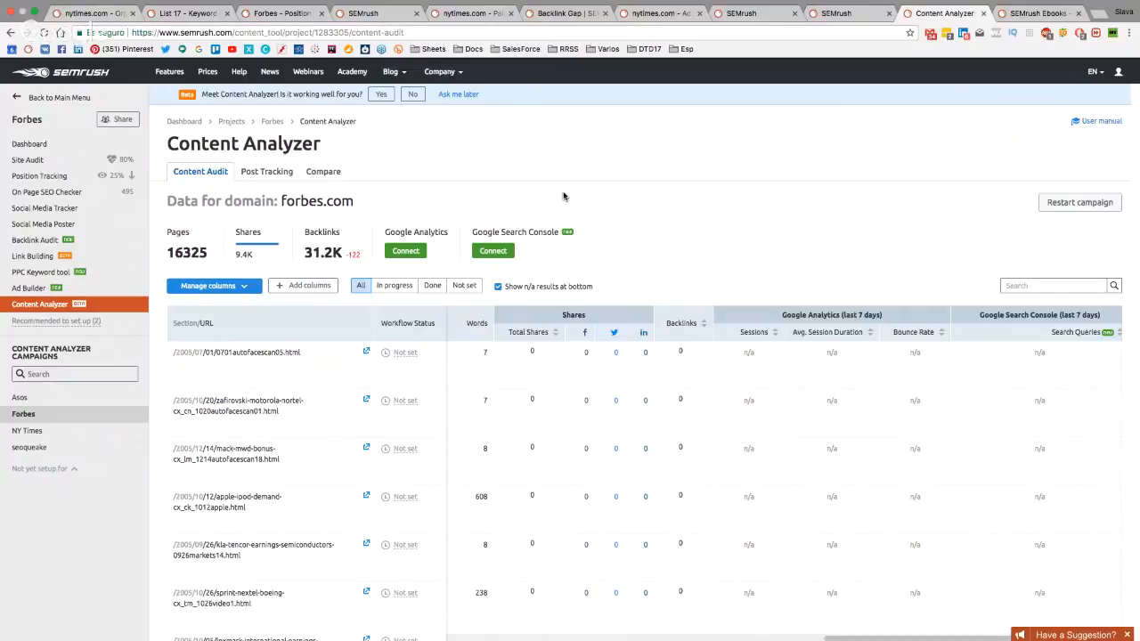
{"action": "scroll", "coordinate": [463, 183], "scroll_direction": "down", "scroll_amount": 1}
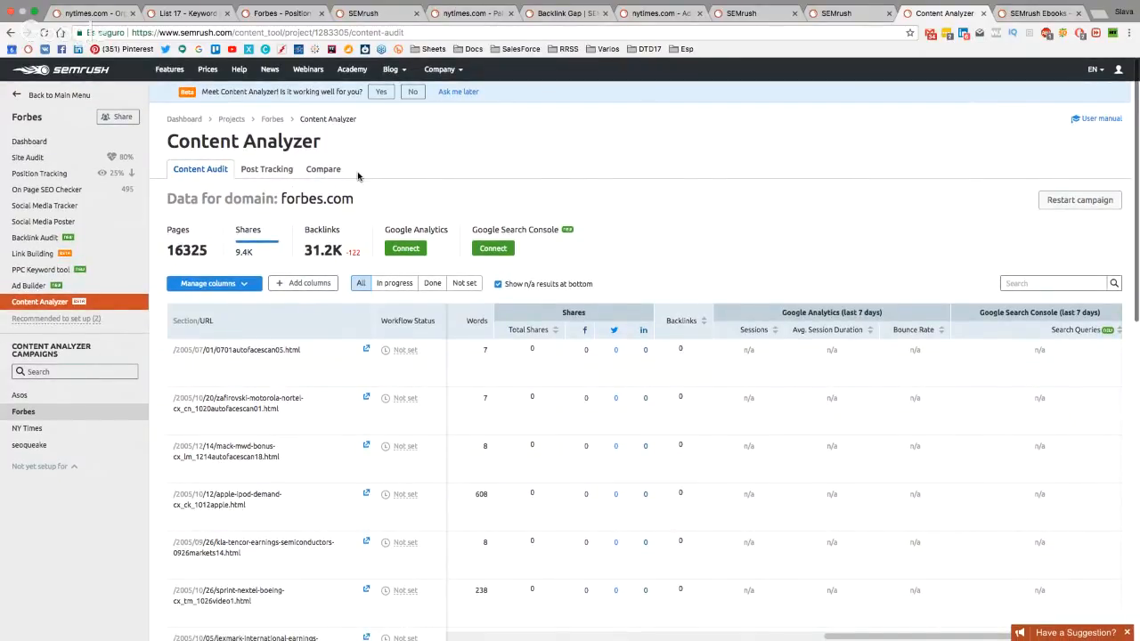
Leave the Forbes project navigation for the main one, view the available toolkits and choose the Competitive Research Toolkit
{"action": "left_click", "coordinate": [55, 96]}
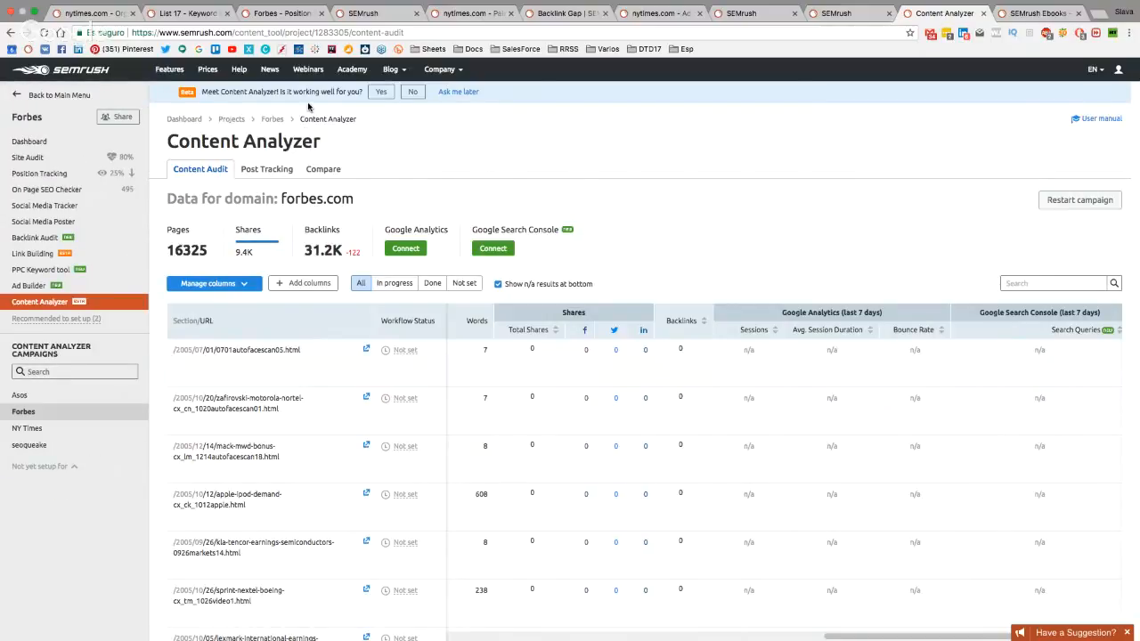
{"action": "mouse_move", "coordinate": [54, 94]}
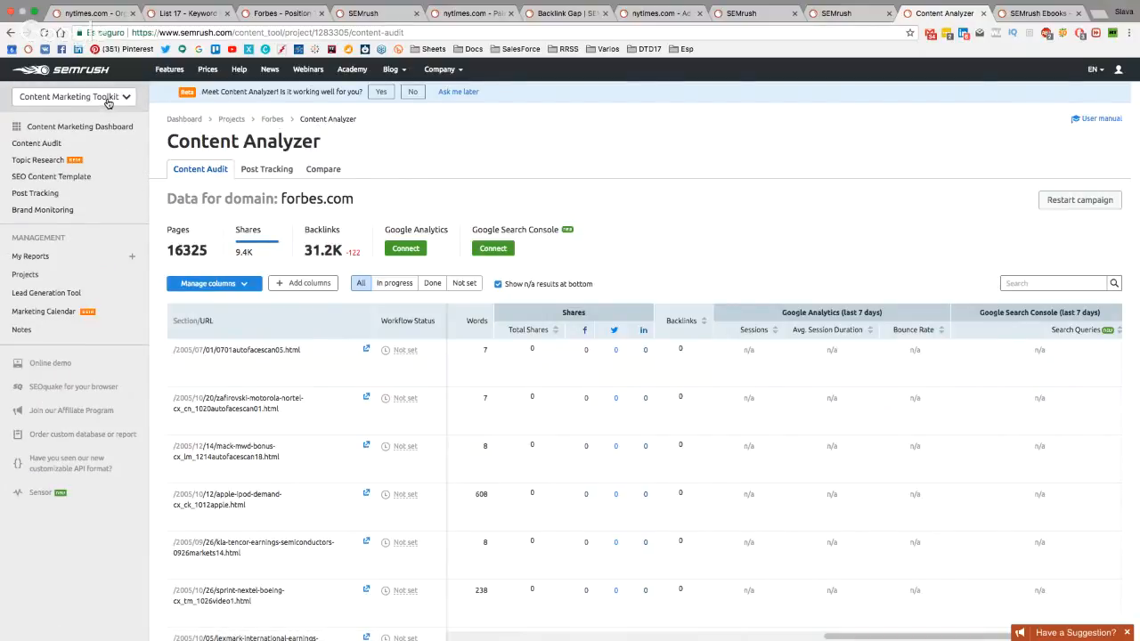
{"action": "left_click", "coordinate": [107, 101]}
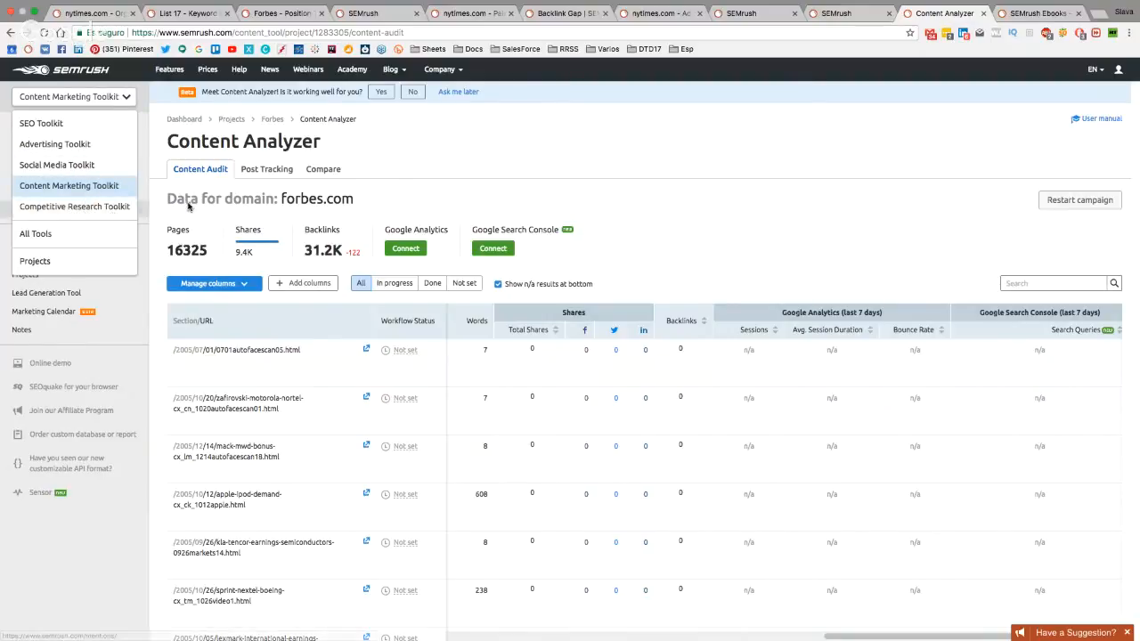
{"action": "left_click", "coordinate": [39, 97]}
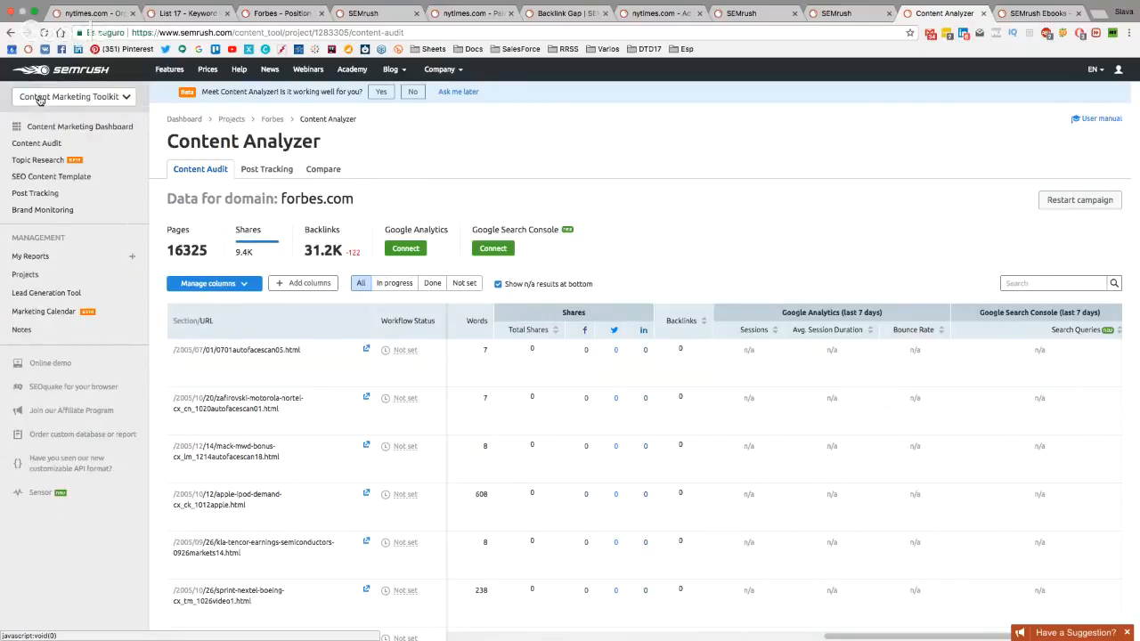
{"action": "left_click", "coordinate": [86, 99]}
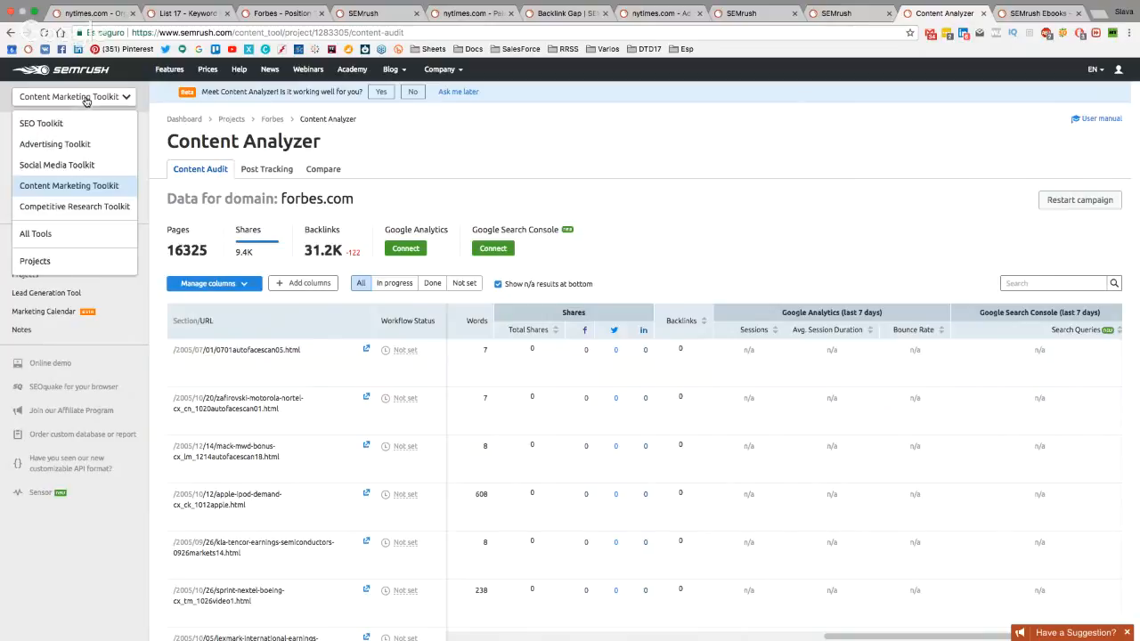
{"action": "left_click", "coordinate": [96, 206]}
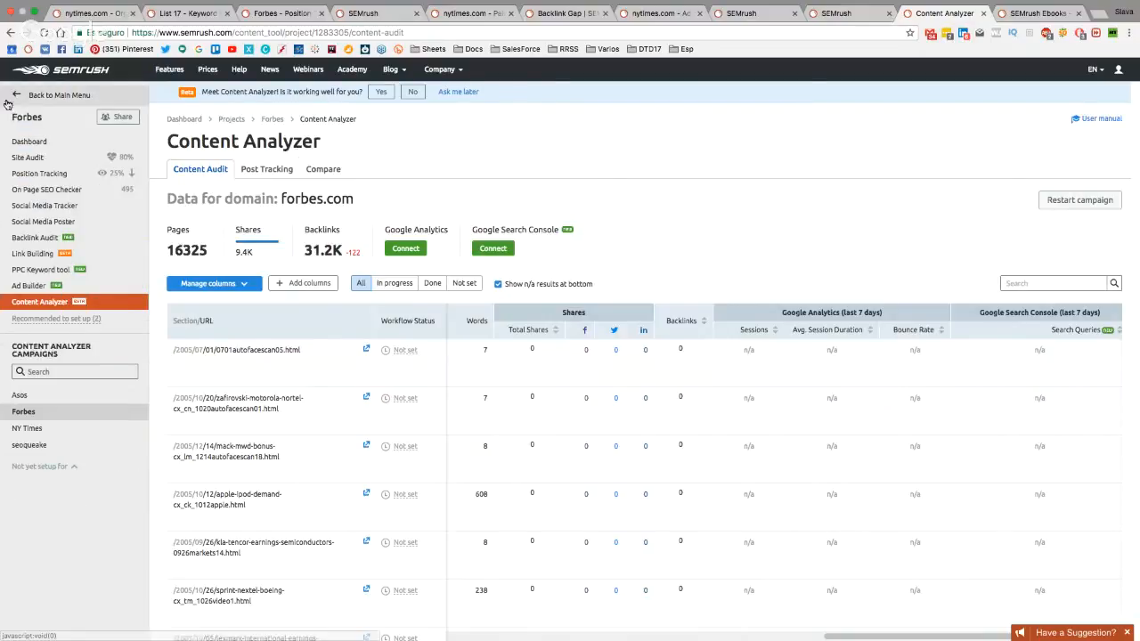
Open My Reports and preview the Monthly SEO template in the Report Builder without creating a report
{"action": "left_click", "coordinate": [11, 96]}
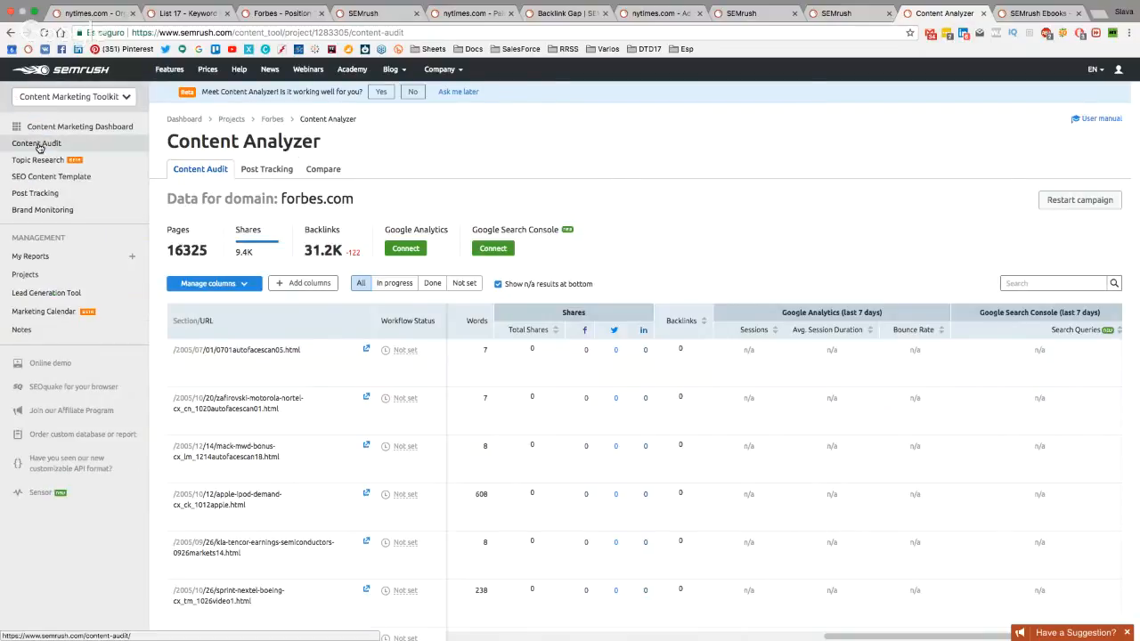
{"action": "left_click", "coordinate": [53, 258]}
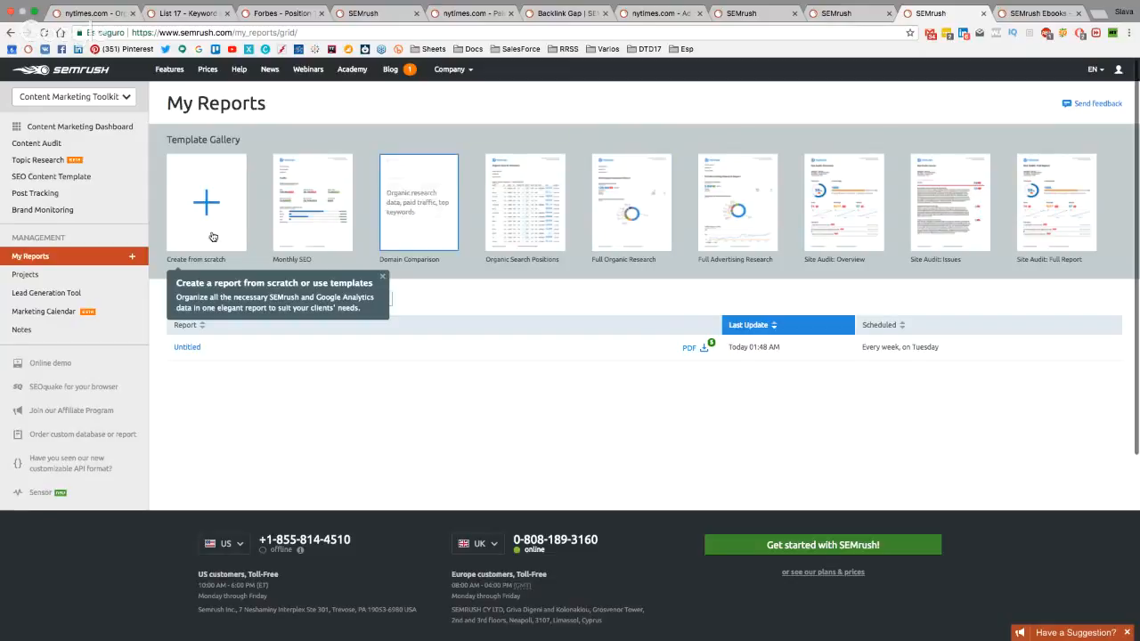
{"action": "left_click", "coordinate": [333, 172]}
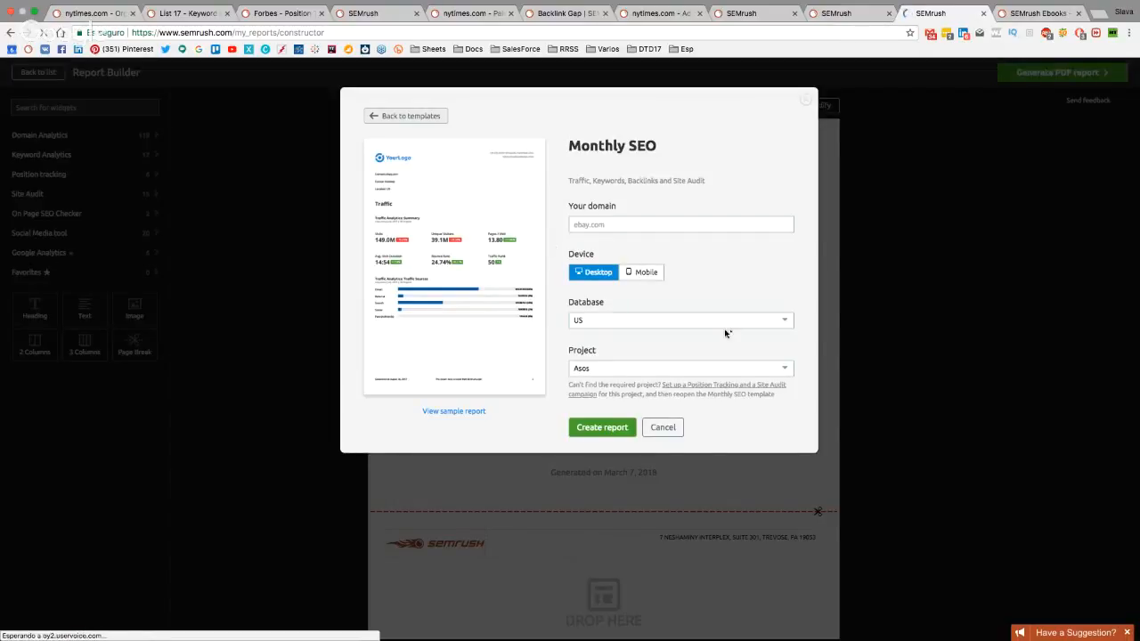
{"action": "left_click", "coordinate": [663, 428]}
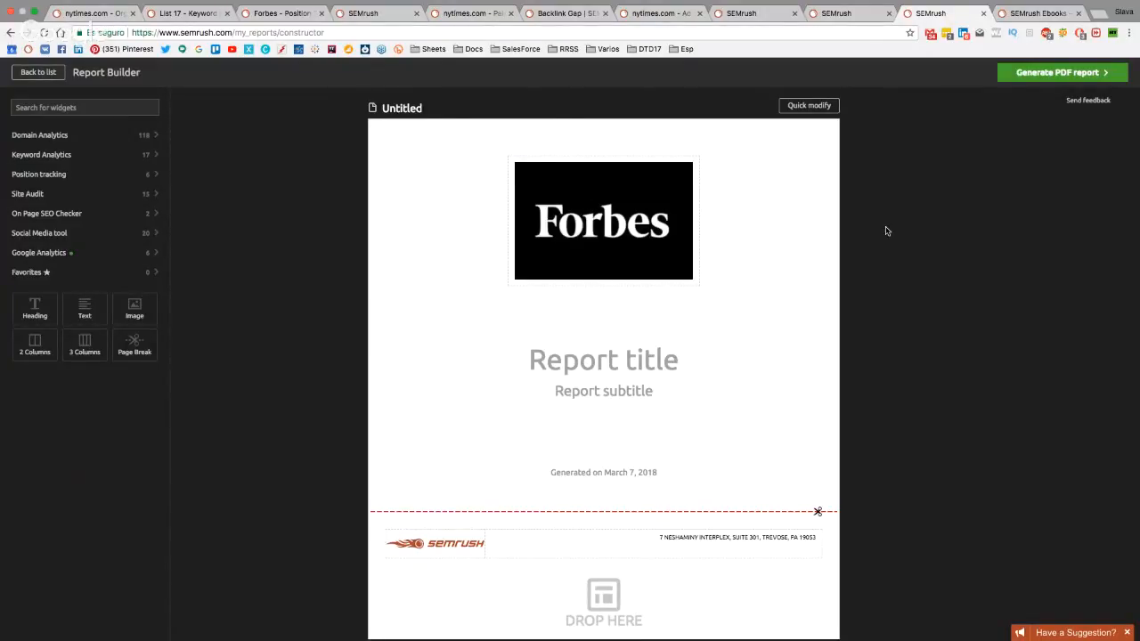
{"action": "mouse_move", "coordinate": [673, 178]}
{"action": "left_click", "coordinate": [23, 80]}
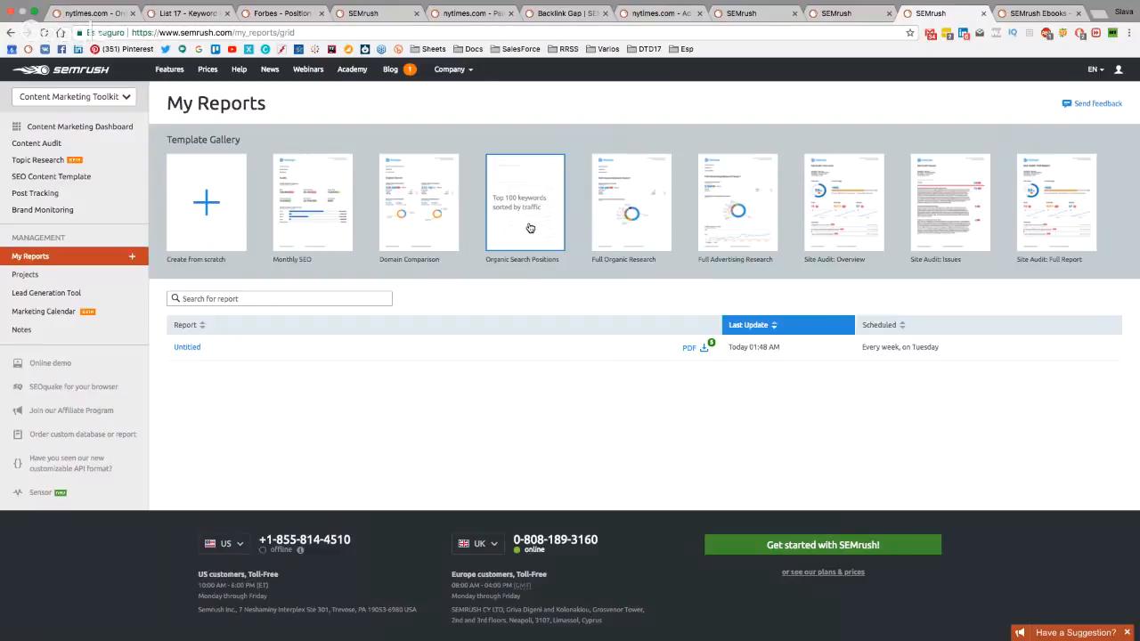
Look over the Knowledge Base help page and open the SEMrush Blog
{"action": "scroll", "coordinate": [463, 374], "scroll_direction": "down", "scroll_amount": 3}
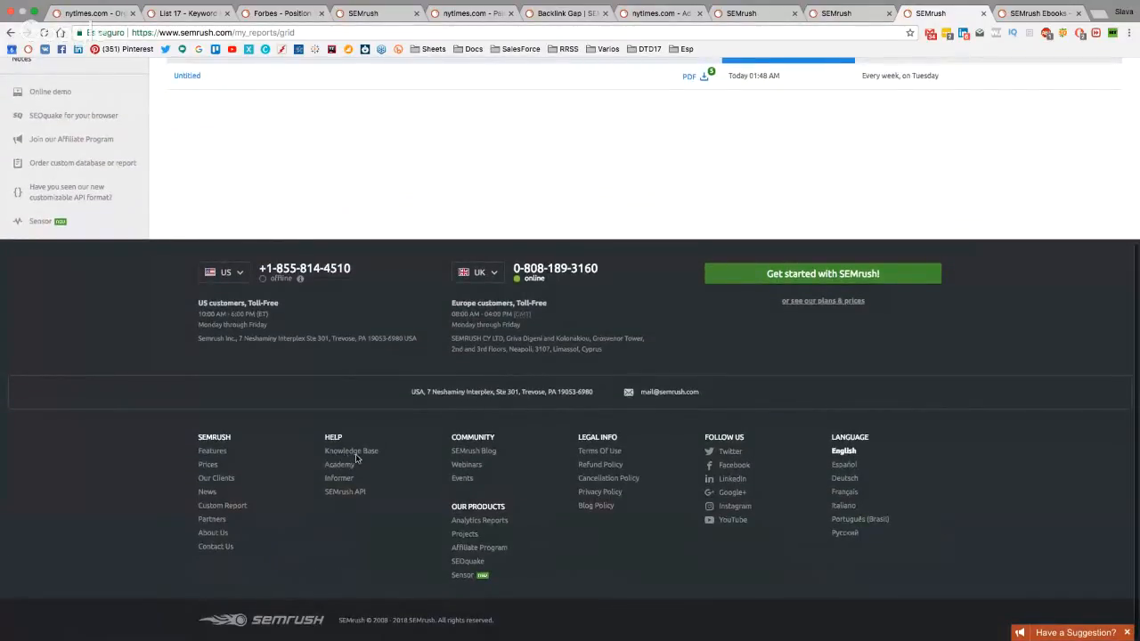
{"action": "left_click", "coordinate": [361, 454]}
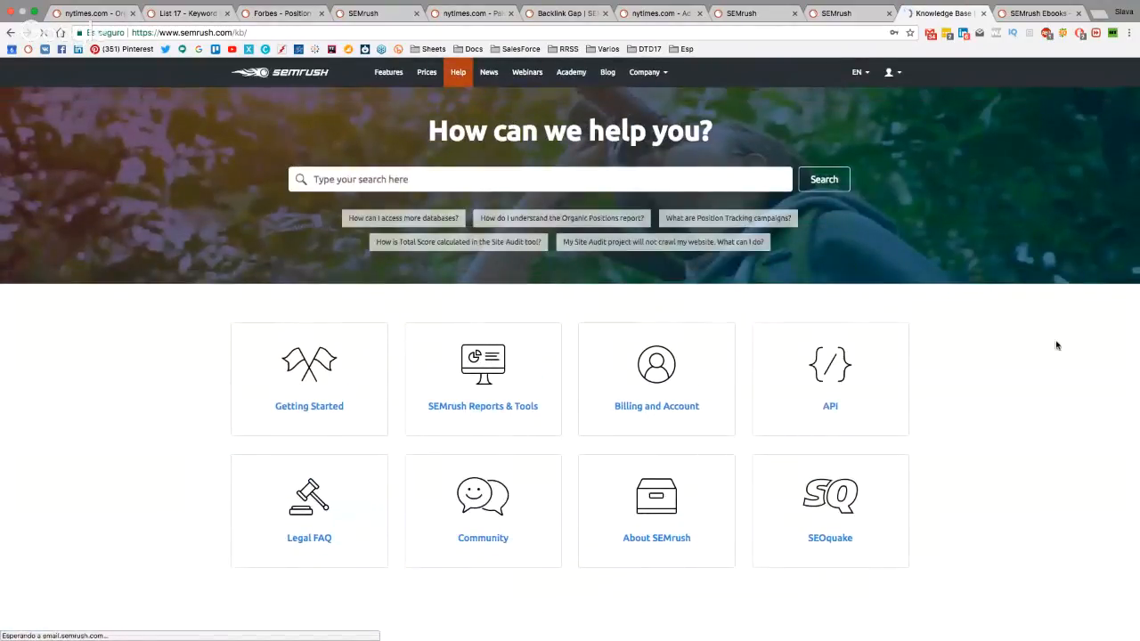
{"action": "scroll", "coordinate": [1054, 347], "scroll_direction": "down", "scroll_amount": 10}
{"action": "scroll", "coordinate": [1054, 346], "scroll_direction": "up", "scroll_amount": 10}
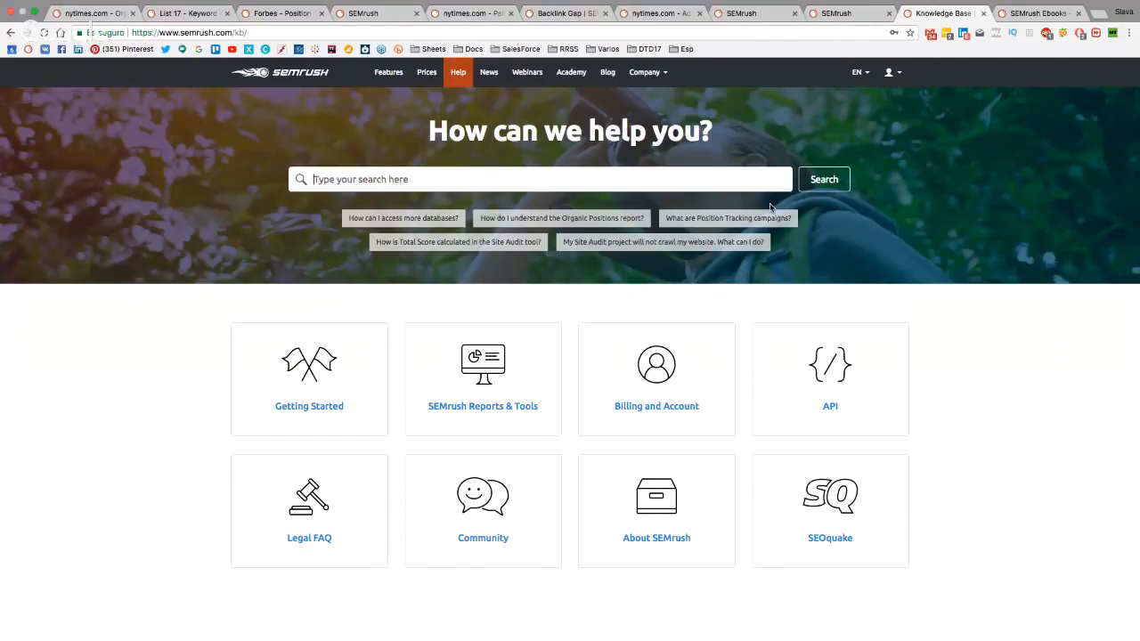
{"action": "left_click", "coordinate": [605, 80]}
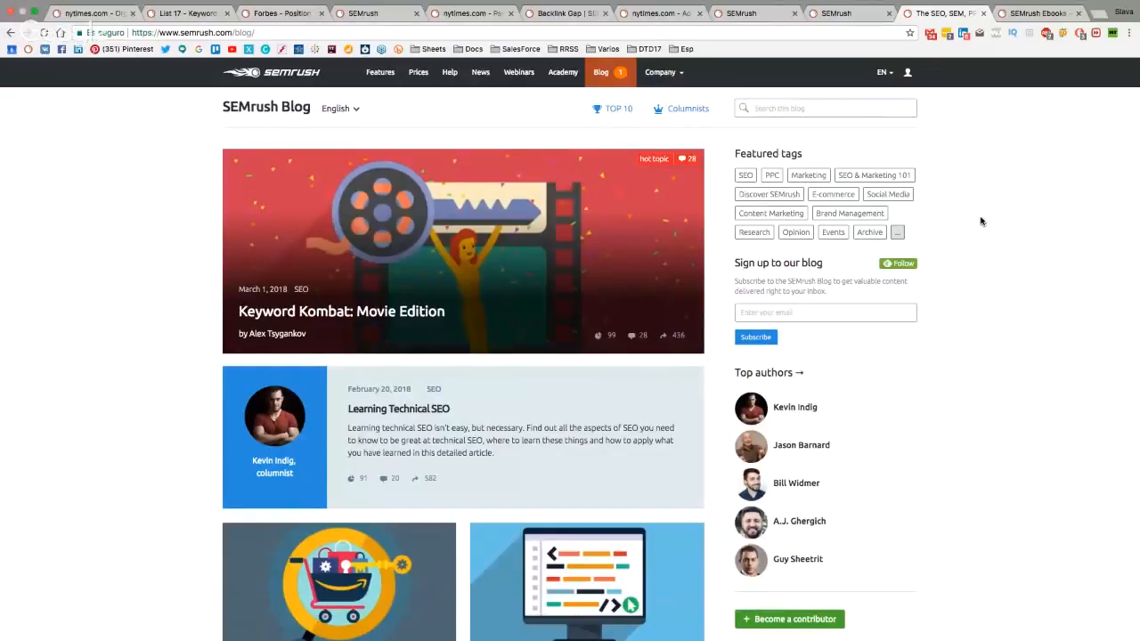
Switch to the SEMrush Ebooks page, browse its downloadable PDF guides and highlight the page's web address
{"action": "left_click", "coordinate": [1029, 16]}
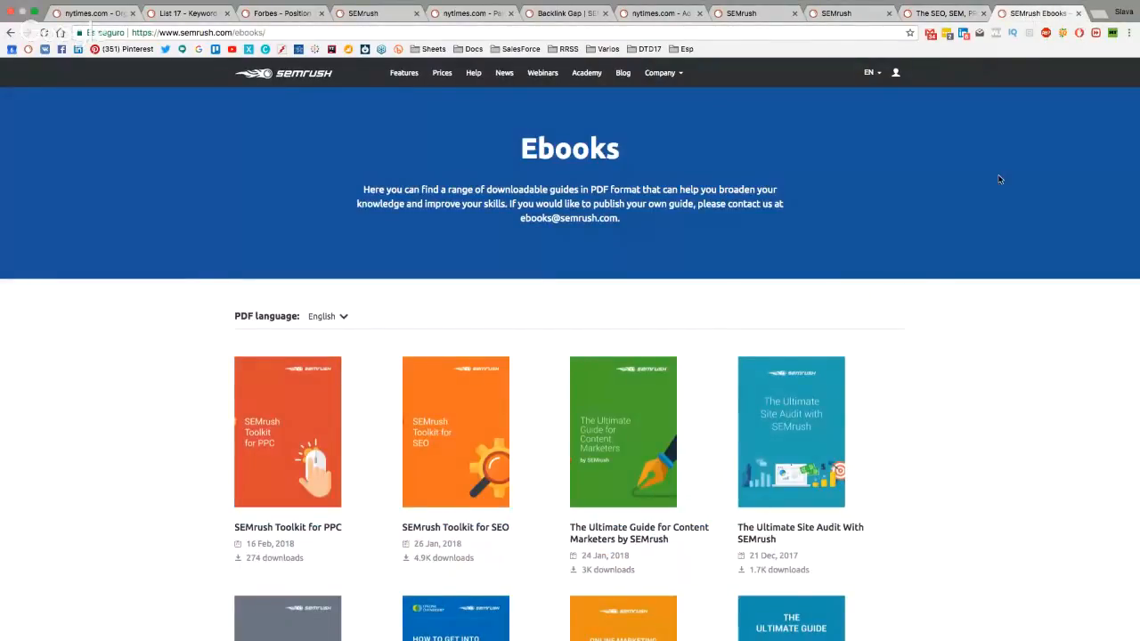
{"action": "scroll", "coordinate": [999, 180], "scroll_direction": "down", "scroll_amount": 2}
{"action": "scroll", "coordinate": [999, 180], "scroll_direction": "down", "scroll_amount": 10}
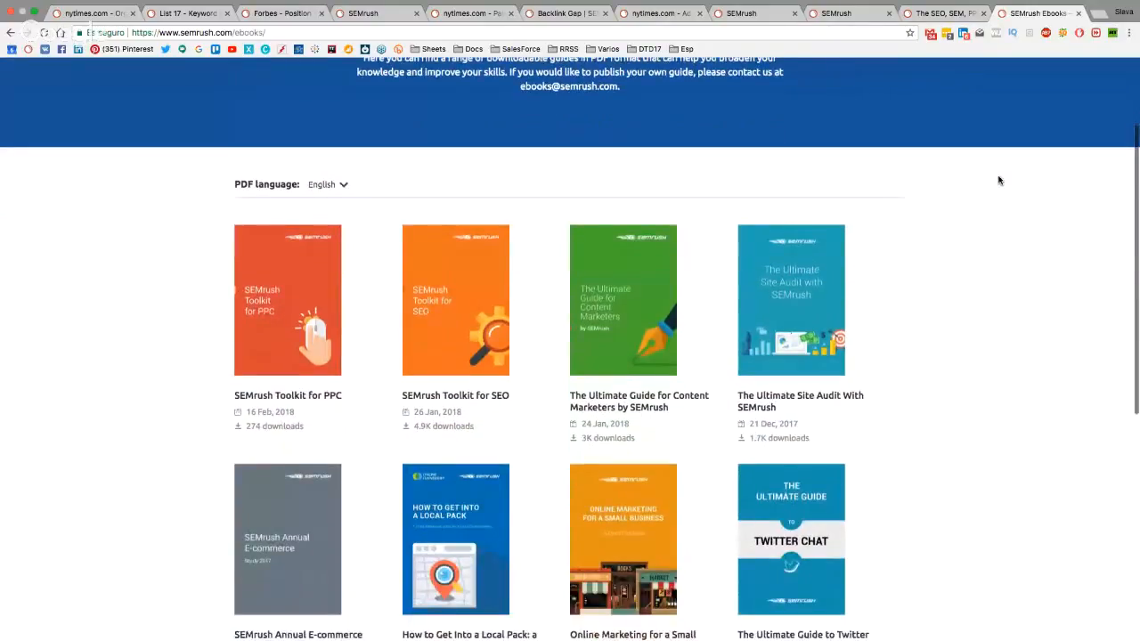
{"action": "scroll", "coordinate": [999, 180], "scroll_direction": "up", "scroll_amount": 5}
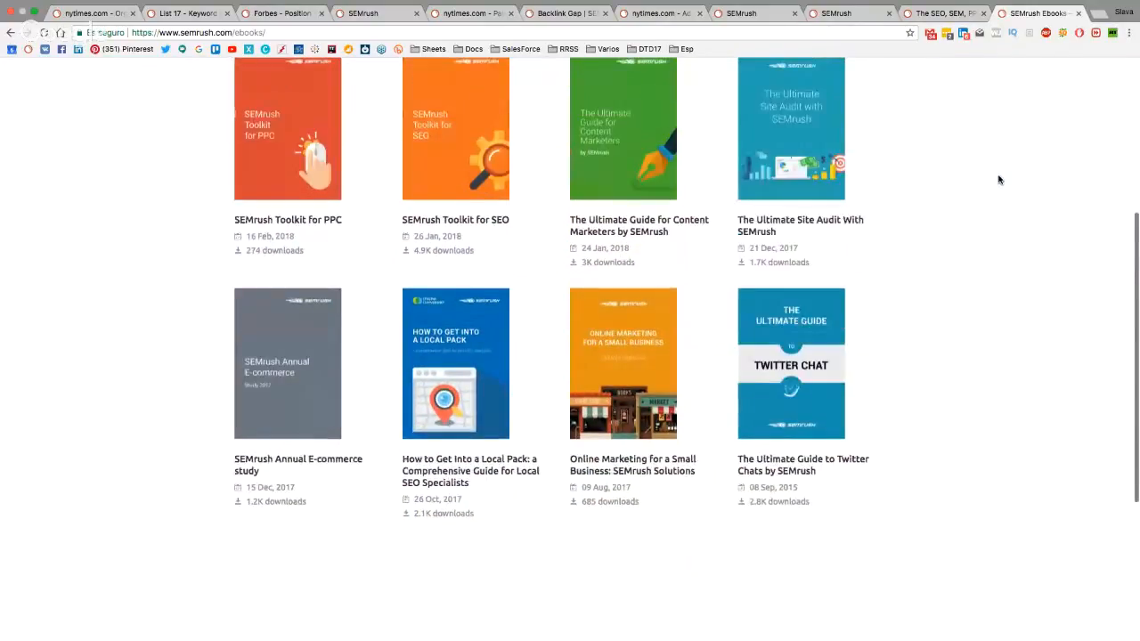
{"action": "scroll", "coordinate": [998, 180], "scroll_direction": "up", "scroll_amount": 3}
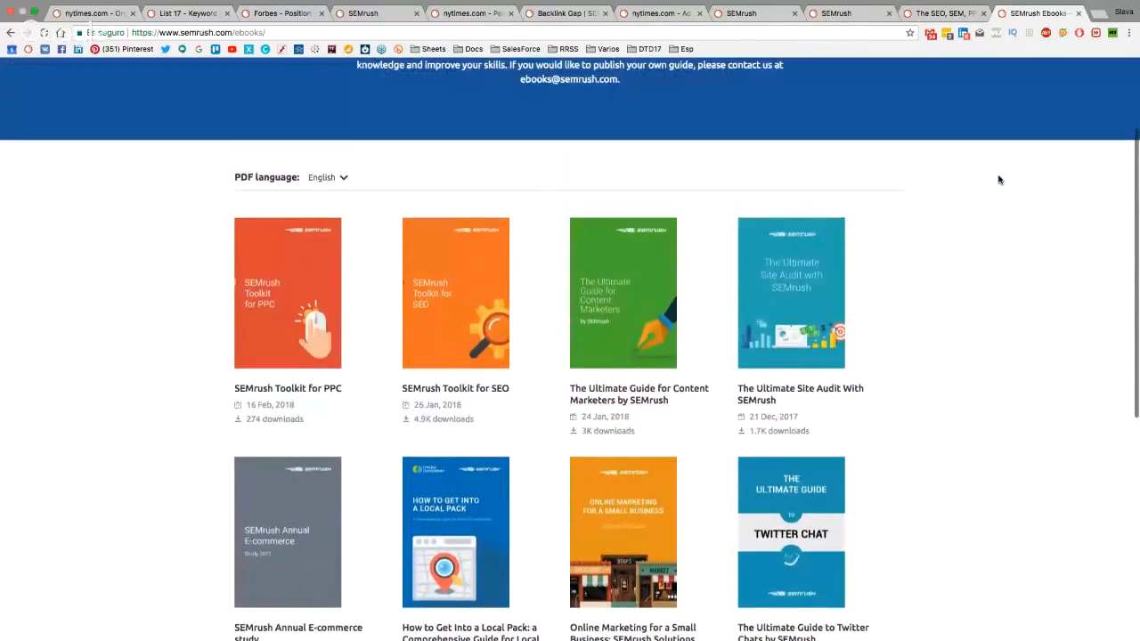
{"action": "left_click", "coordinate": [131, 32]}
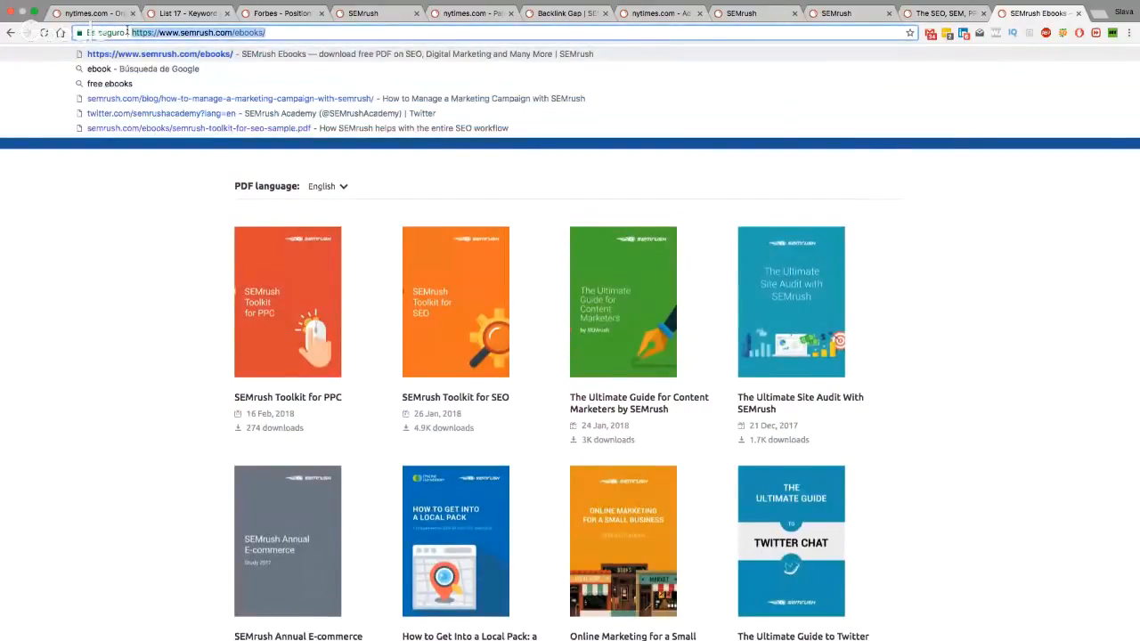
{"action": "left_click", "coordinate": [1065, 211]}
Look through the English ebook list, from SEMrush Toolkit for PPC to The Ultimate Guide to Twitter Chats
{"action": "scroll", "coordinate": [1065, 211], "scroll_direction": "up", "scroll_amount": 3}
{"action": "scroll", "coordinate": [1065, 211], "scroll_direction": "down", "scroll_amount": 4}
{"action": "scroll", "coordinate": [1066, 214], "scroll_direction": "down", "scroll_amount": 2}
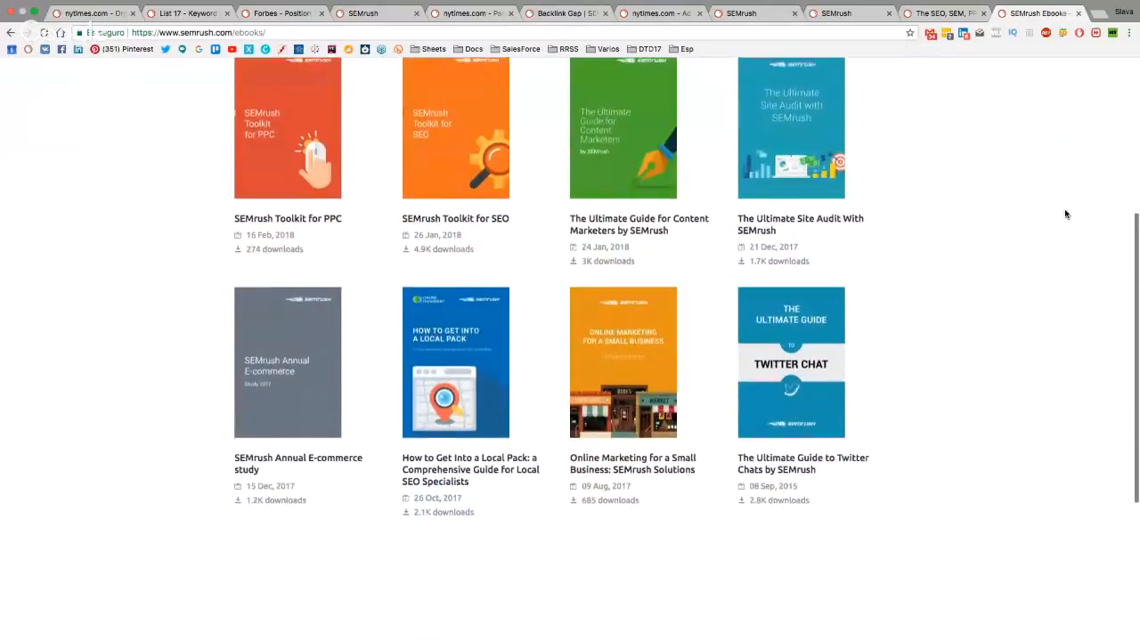
{"action": "scroll", "coordinate": [1066, 214], "scroll_direction": "up", "scroll_amount": 4}
{"action": "scroll", "coordinate": [1065, 214], "scroll_direction": "down", "scroll_amount": 1}
{"action": "scroll", "coordinate": [1066, 214], "scroll_direction": "up", "scroll_amount": 3}
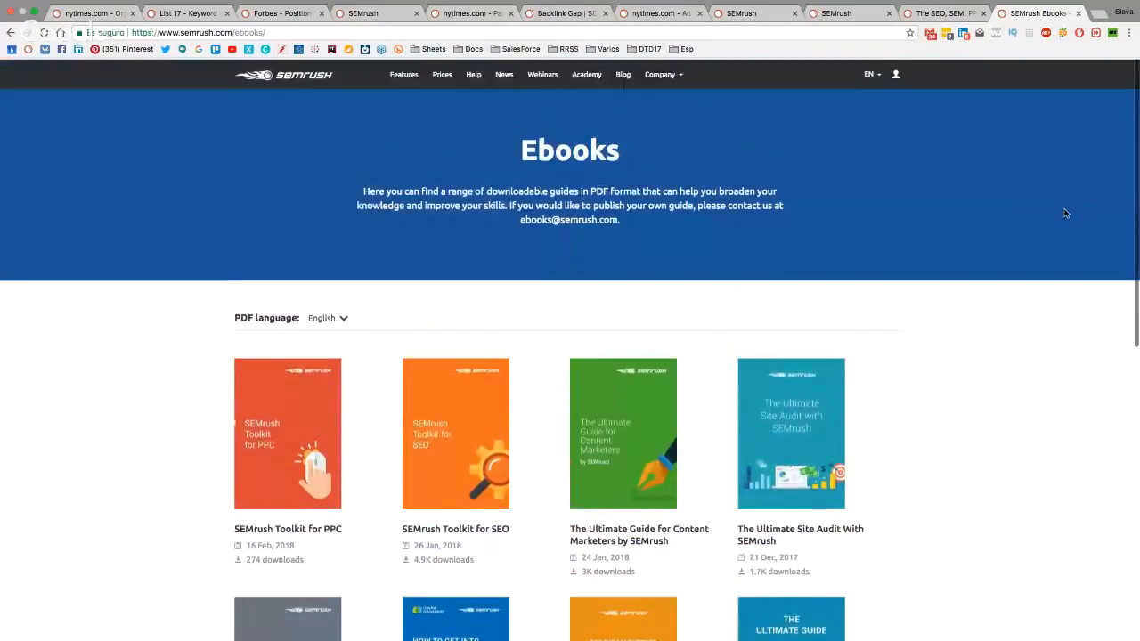
{"action": "scroll", "coordinate": [1065, 215], "scroll_direction": "down", "scroll_amount": 1}
{"action": "scroll", "coordinate": [1066, 214], "scroll_direction": "down", "scroll_amount": 2}
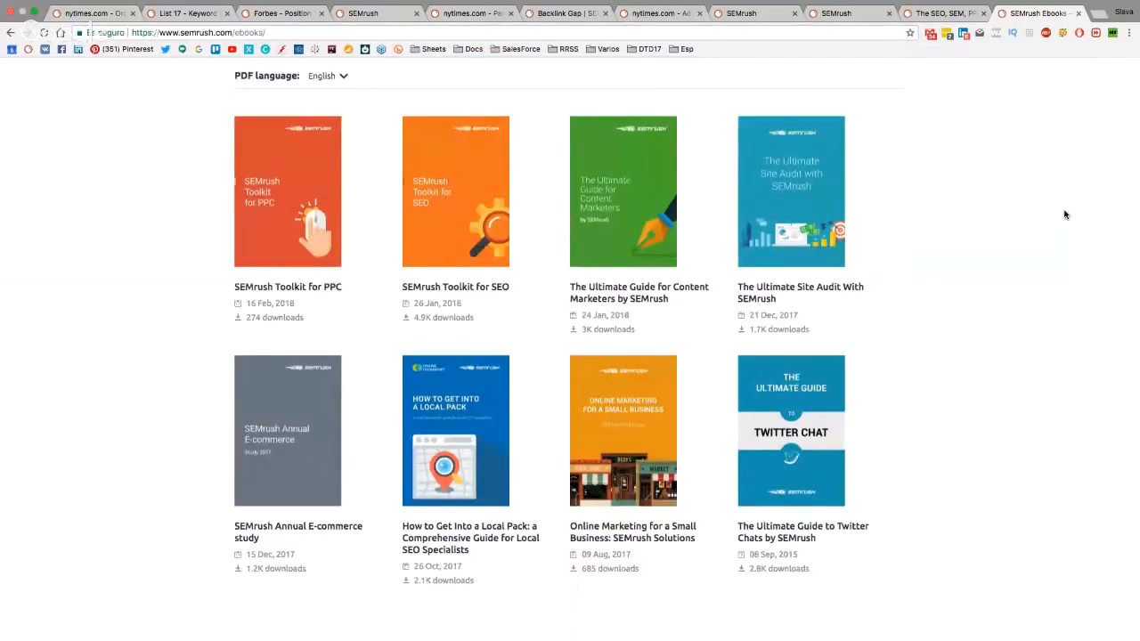
{"action": "scroll", "coordinate": [1066, 214], "scroll_direction": "up", "scroll_amount": 2}
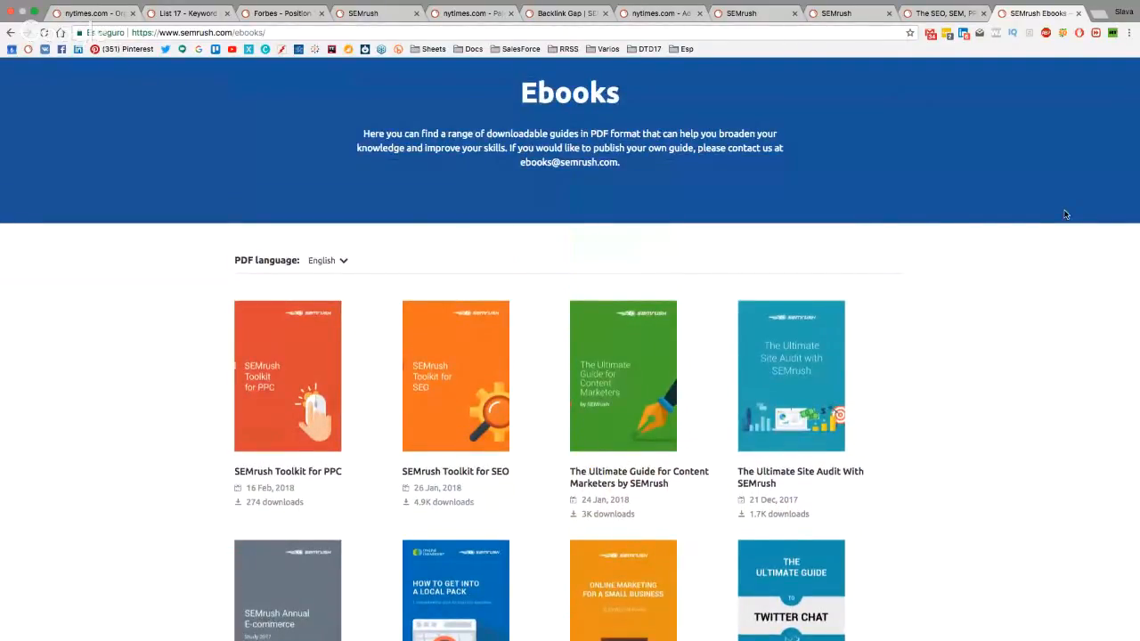
Open the SEMrush Webinars page and look over the upcoming webinars, starting with SEMrush General Overview
{"action": "scroll", "coordinate": [903, 199], "scroll_direction": "up", "scroll_amount": 1}
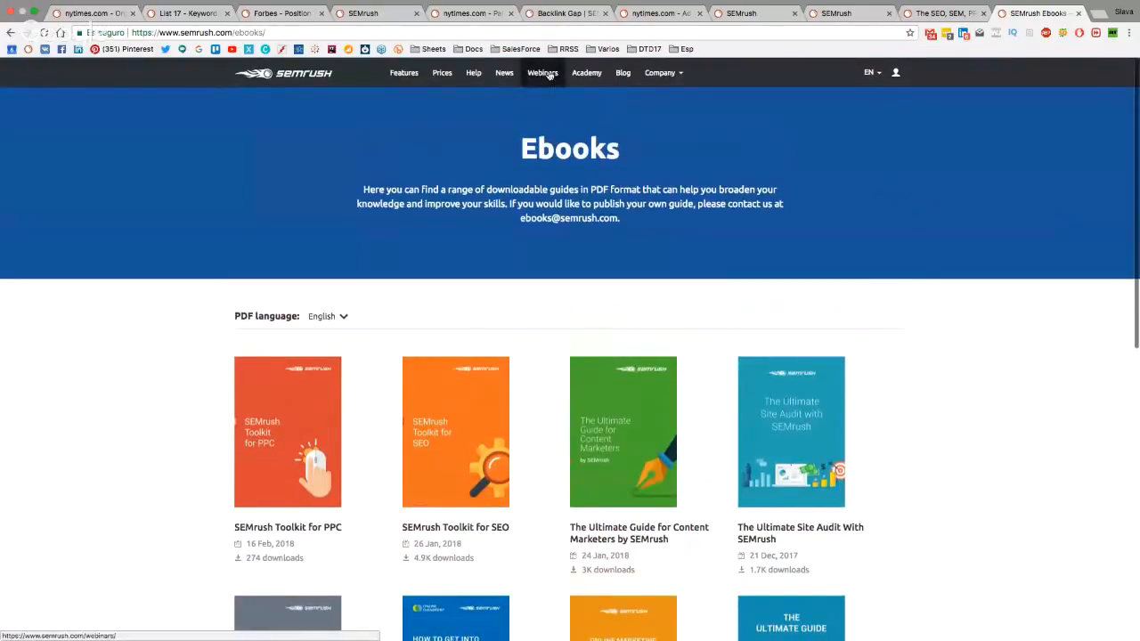
{"action": "left_click", "coordinate": [549, 75]}
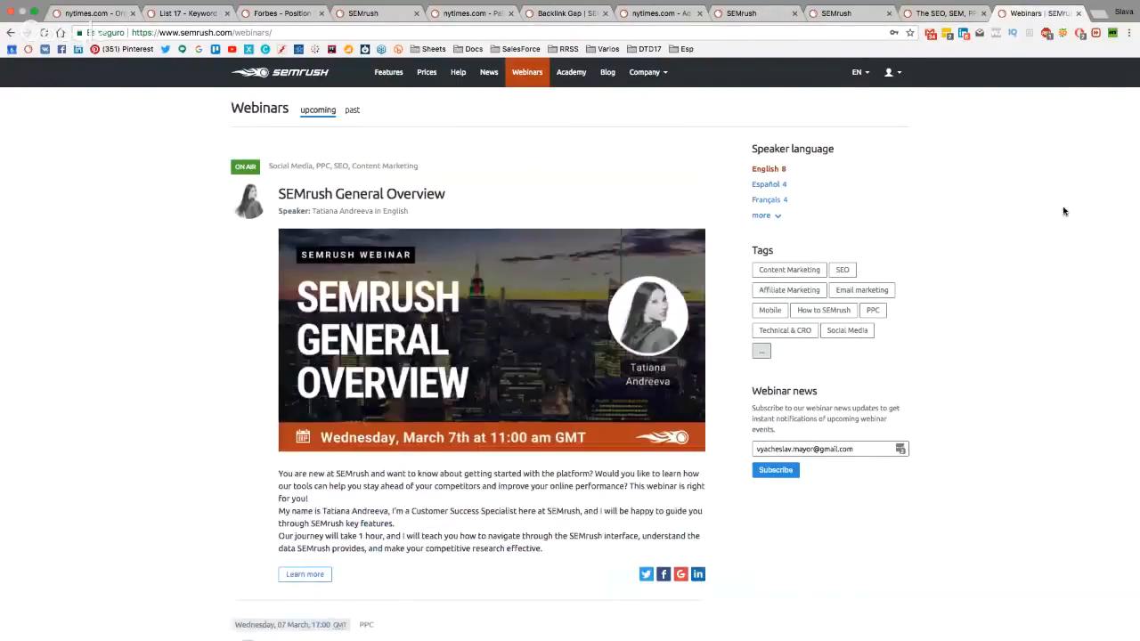
{"action": "scroll", "coordinate": [1066, 211], "scroll_direction": "down", "scroll_amount": 2}
{"action": "scroll", "coordinate": [1065, 211], "scroll_direction": "up", "scroll_amount": 3}
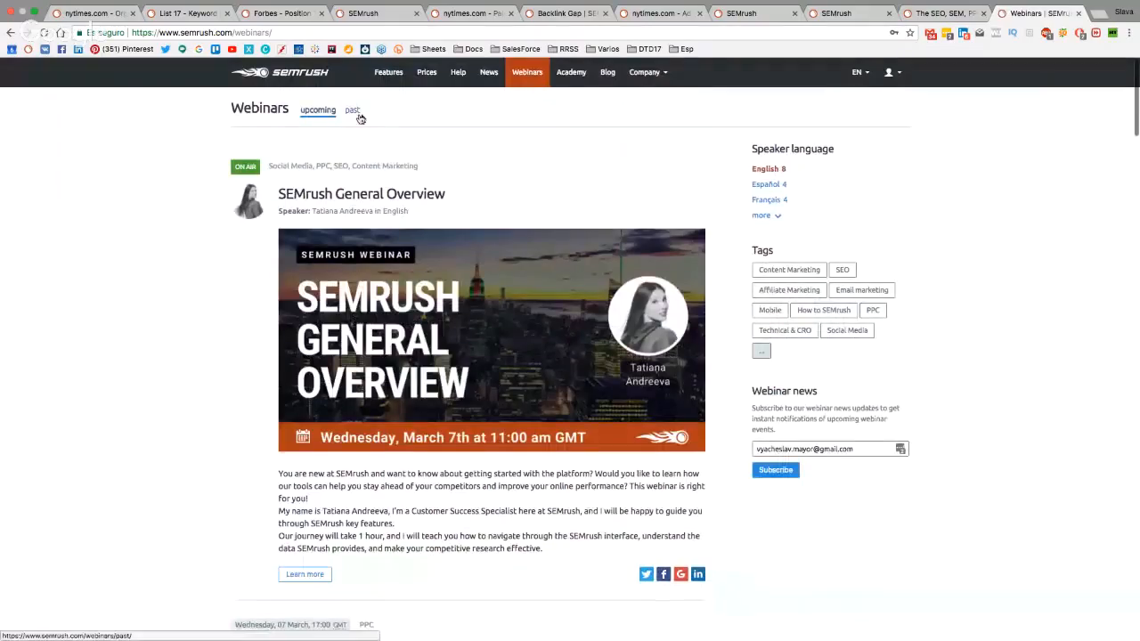
Switch to the past webinars and look through the recorded sessions, from 5 Pillars of PPC to SEMrush New Killer Features Best Practice
{"action": "left_click", "coordinate": [353, 111]}
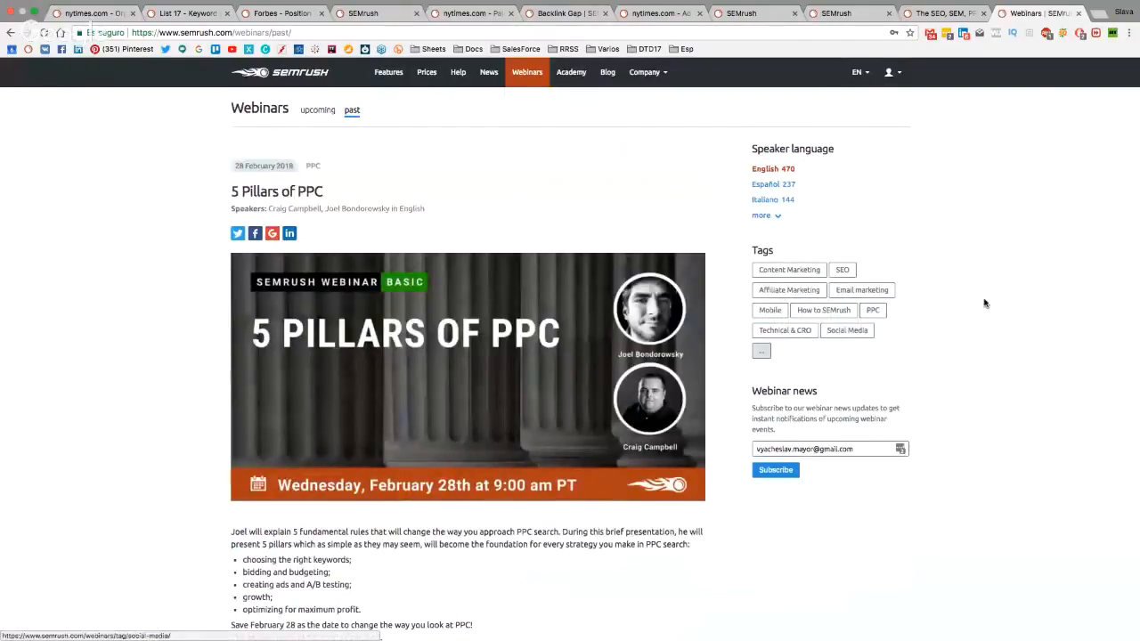
{"action": "scroll", "coordinate": [984, 303], "scroll_direction": "down", "scroll_amount": 4}
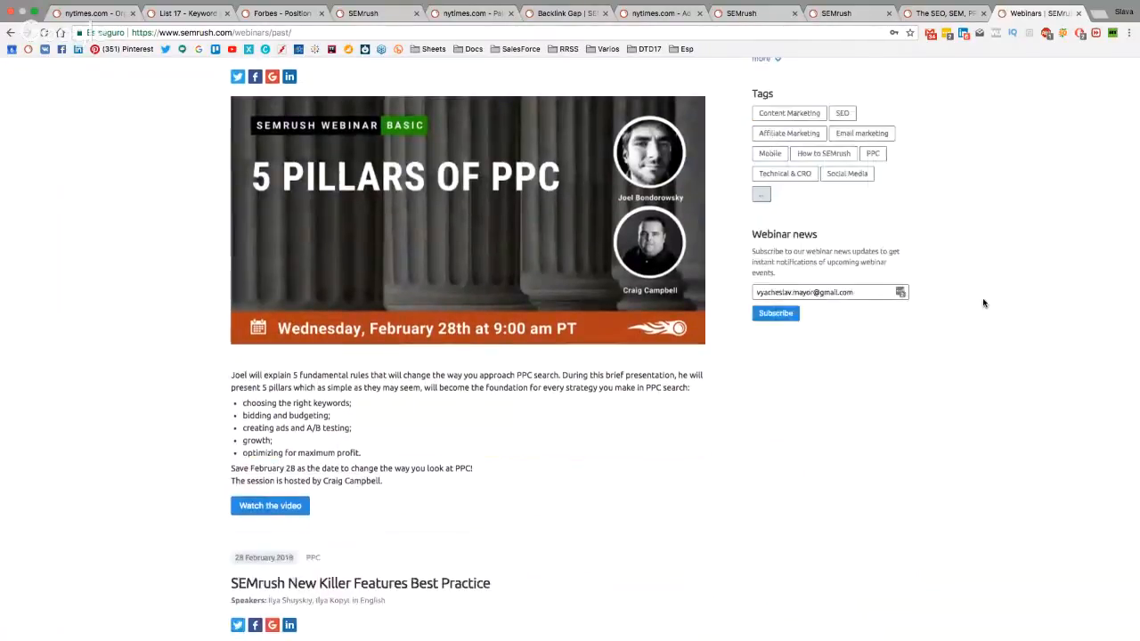
{"action": "scroll", "coordinate": [984, 304], "scroll_direction": "up", "scroll_amount": 4}
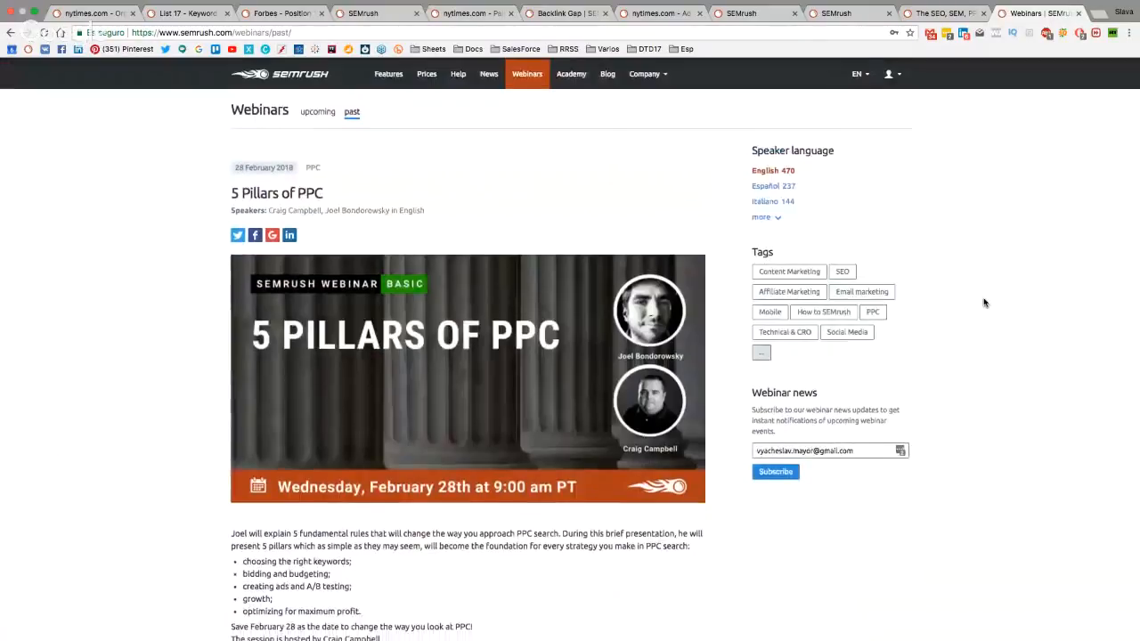
{"action": "scroll", "coordinate": [977, 304], "scroll_direction": "down", "scroll_amount": 1}
{"action": "scroll", "coordinate": [974, 303], "scroll_direction": "up", "scroll_amount": 1}
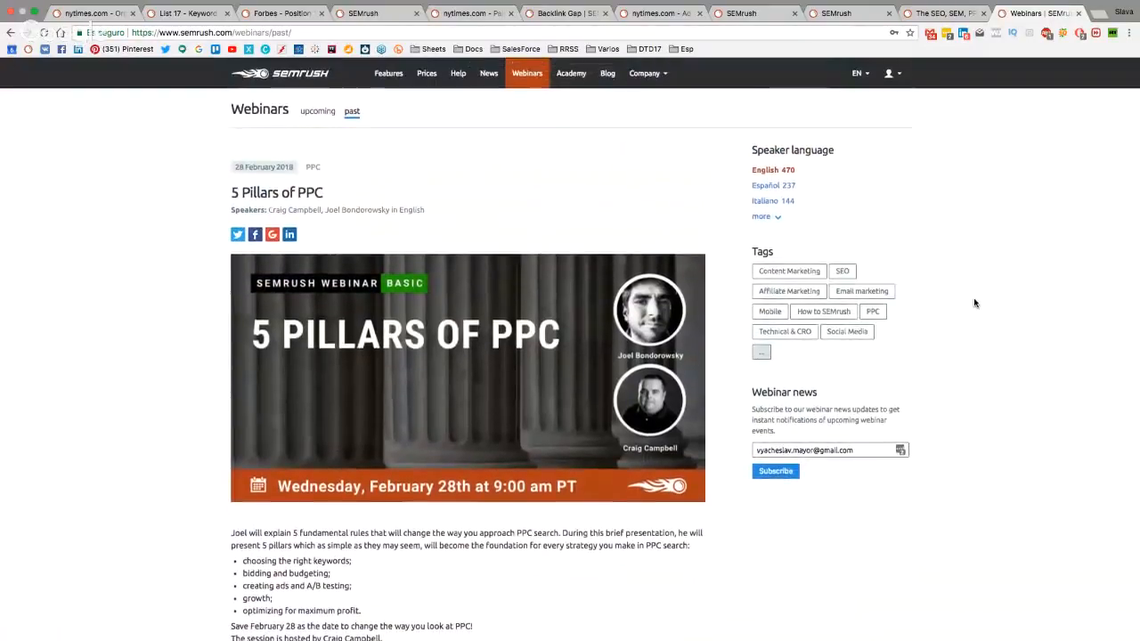
{"action": "scroll", "coordinate": [974, 304], "scroll_direction": "down", "scroll_amount": 6}
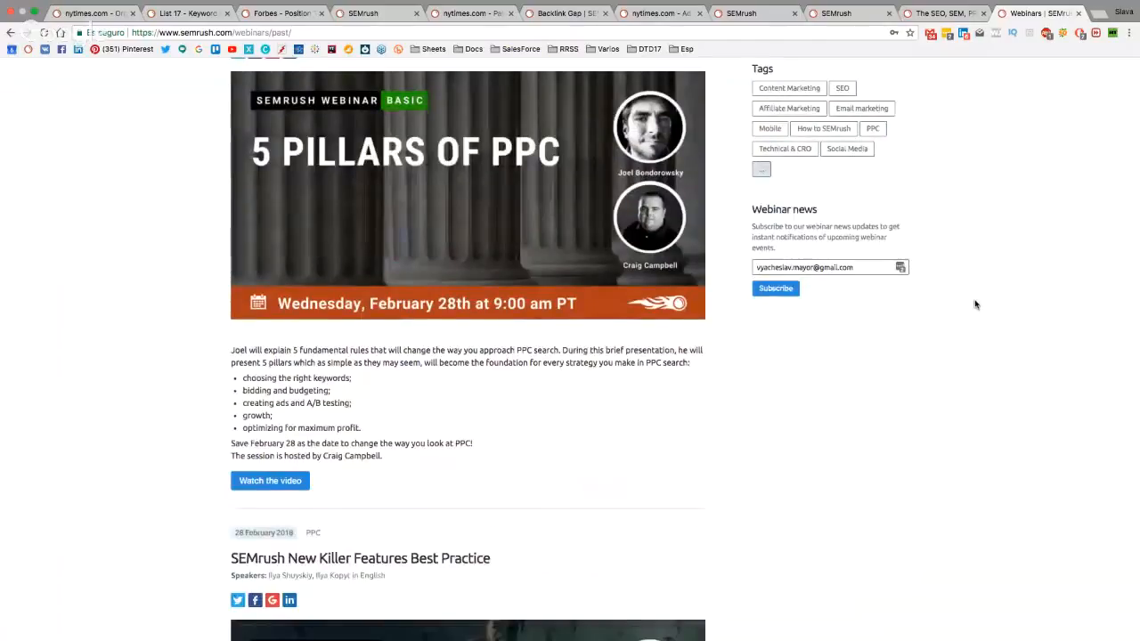
{"action": "scroll", "coordinate": [975, 305], "scroll_direction": "up", "scroll_amount": 2}
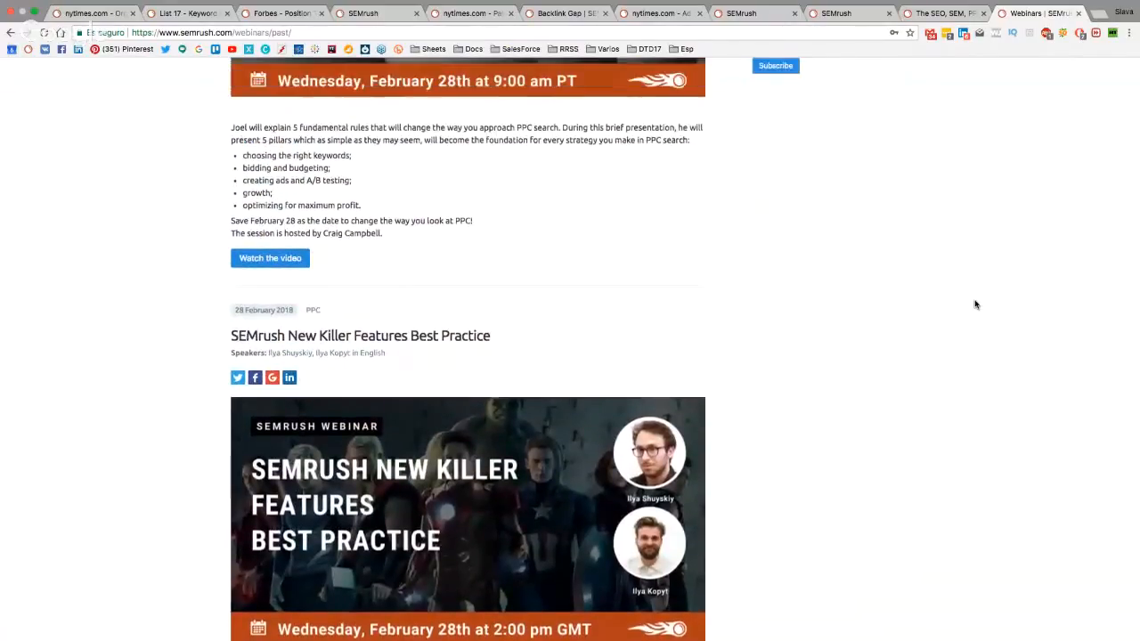
{"action": "scroll", "coordinate": [975, 304], "scroll_direction": "down", "scroll_amount": 1}
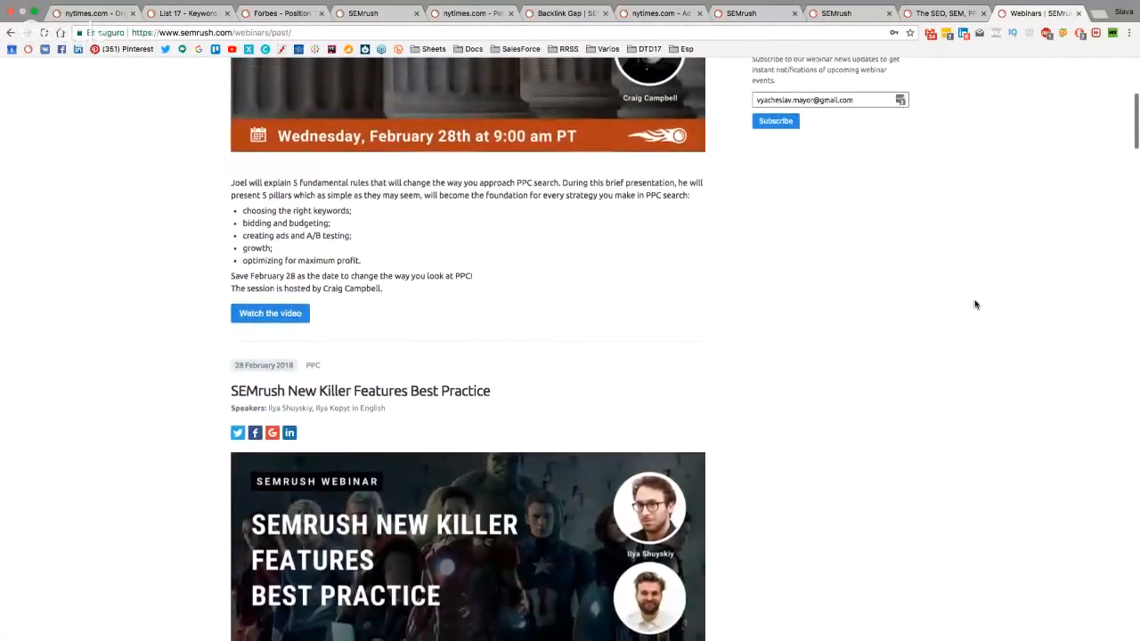
{"action": "scroll", "coordinate": [975, 304], "scroll_direction": "up", "scroll_amount": 5}
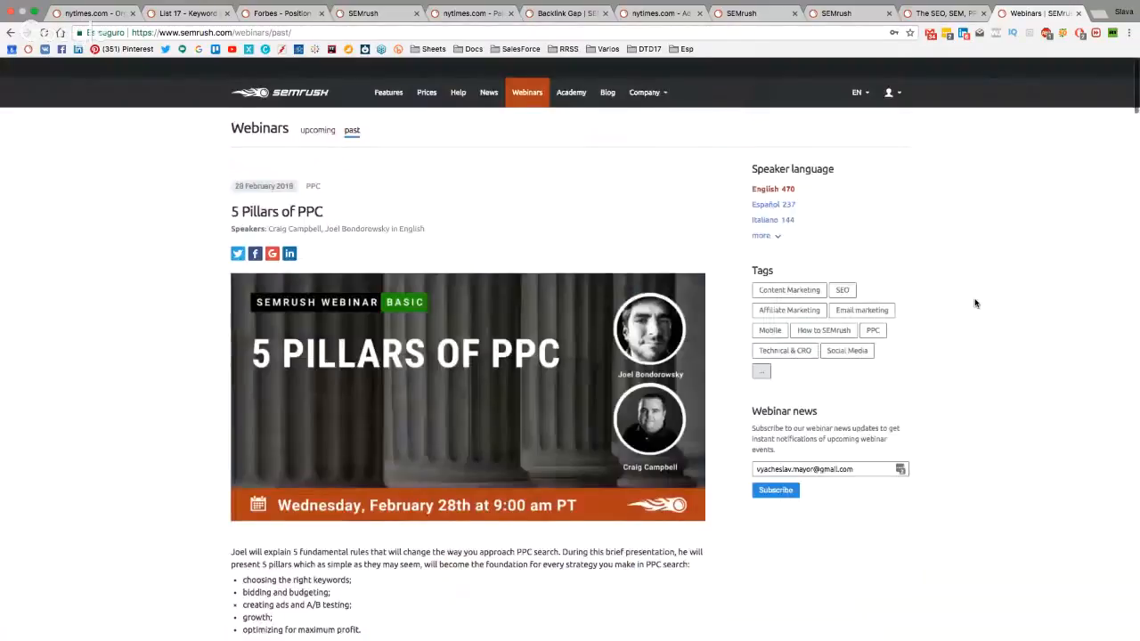
Open the SEMrush Academy and look through its certification exams, the SEMrush Course for SEOs and the rest of the page
{"action": "left_click", "coordinate": [573, 77]}
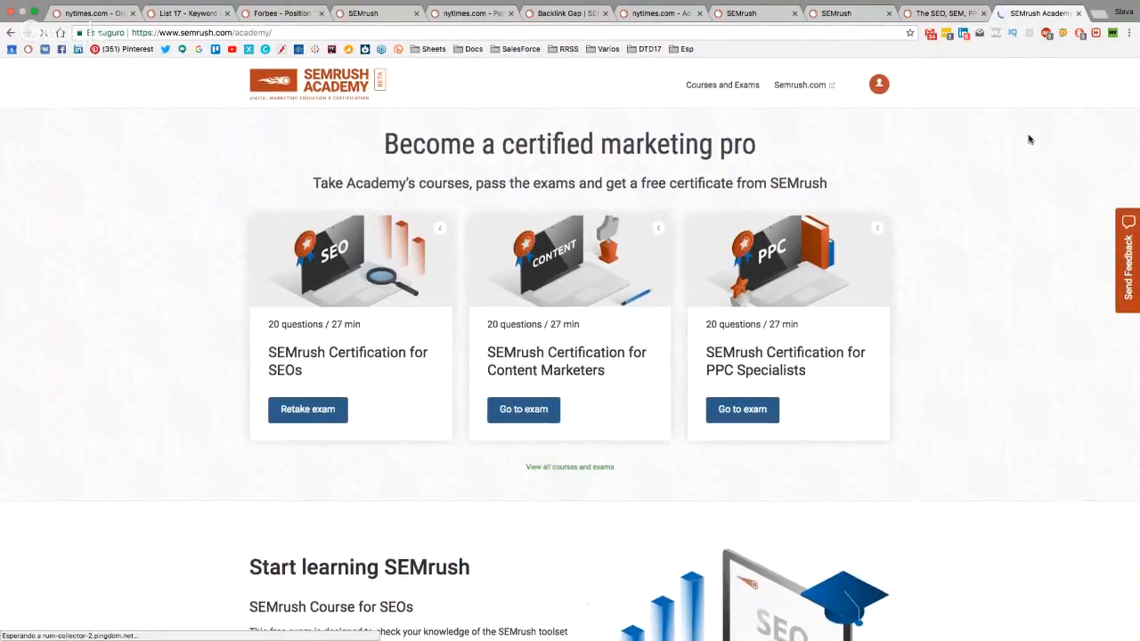
{"action": "scroll", "coordinate": [1028, 138], "scroll_direction": "down", "scroll_amount": 5}
{"action": "scroll", "coordinate": [1036, 140], "scroll_direction": "down", "scroll_amount": 4}
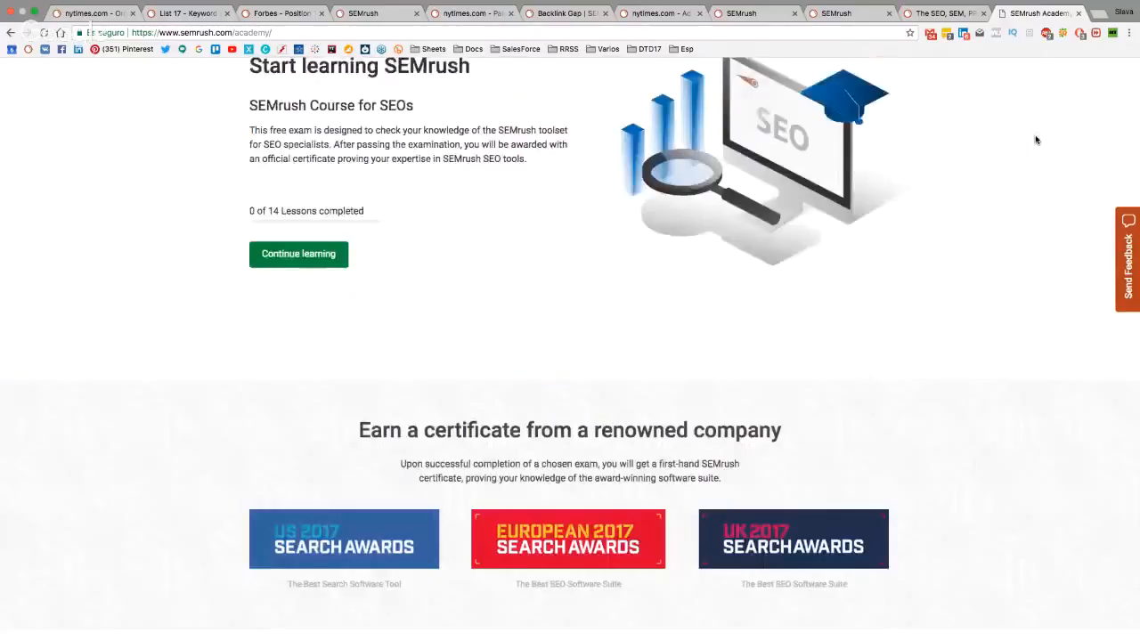
{"action": "scroll", "coordinate": [1035, 140], "scroll_direction": "up", "scroll_amount": 3}
{"action": "scroll", "coordinate": [1036, 140], "scroll_direction": "up", "scroll_amount": 6}
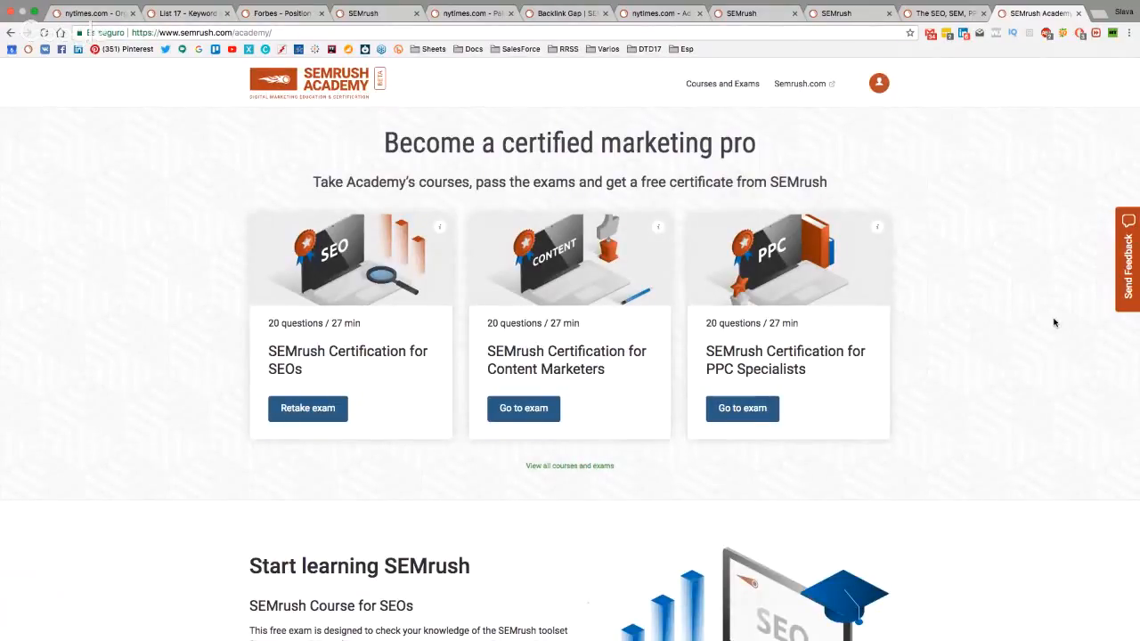
{"action": "scroll", "coordinate": [971, 255], "scroll_direction": "down", "scroll_amount": 2}
{"action": "scroll", "coordinate": [971, 256], "scroll_direction": "up", "scroll_amount": 2}
{"action": "scroll", "coordinate": [1009, 333], "scroll_direction": "down", "scroll_amount": 15}
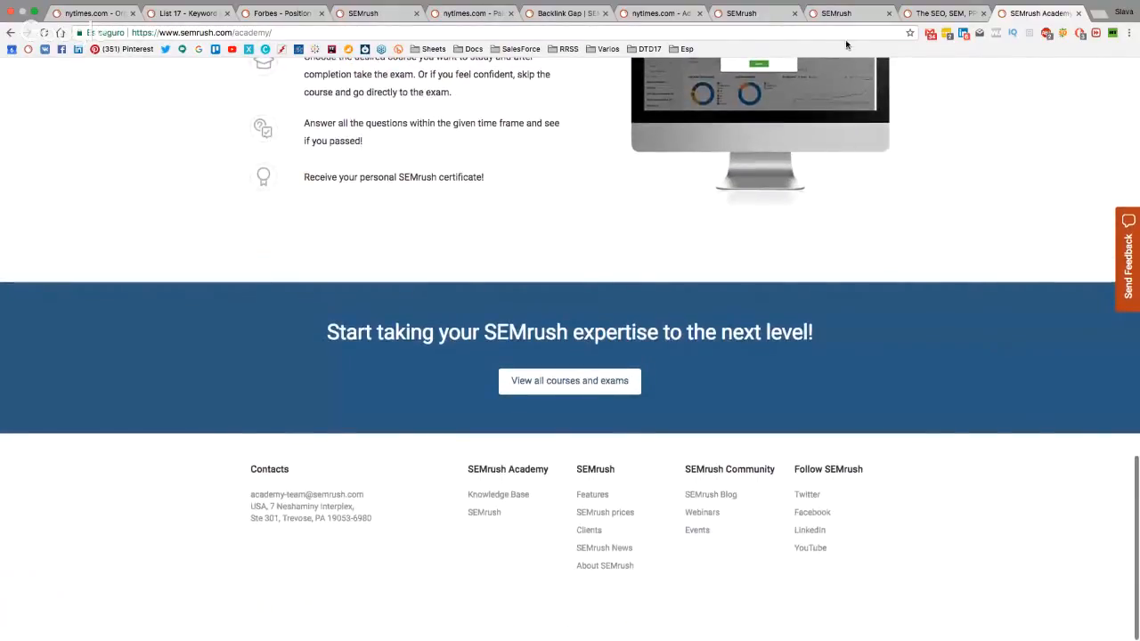
Return to the SEMrush Blog and view the country options for the European support phone line in the page footer
{"action": "left_click", "coordinate": [930, 18]}
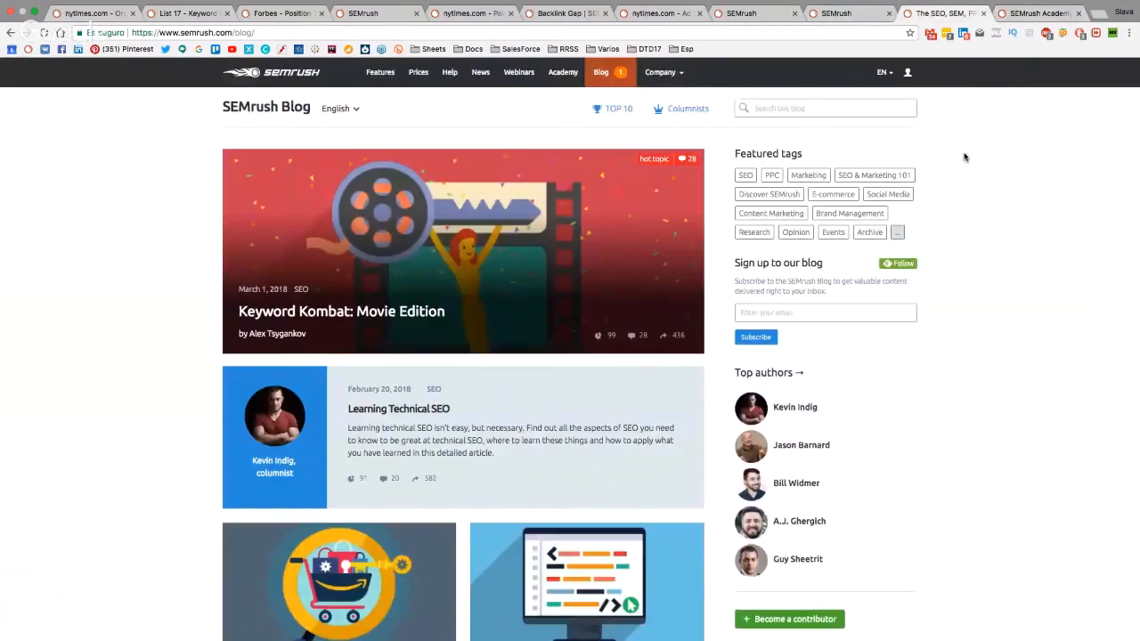
{"action": "scroll", "coordinate": [964, 164], "scroll_direction": "down", "scroll_amount": 20}
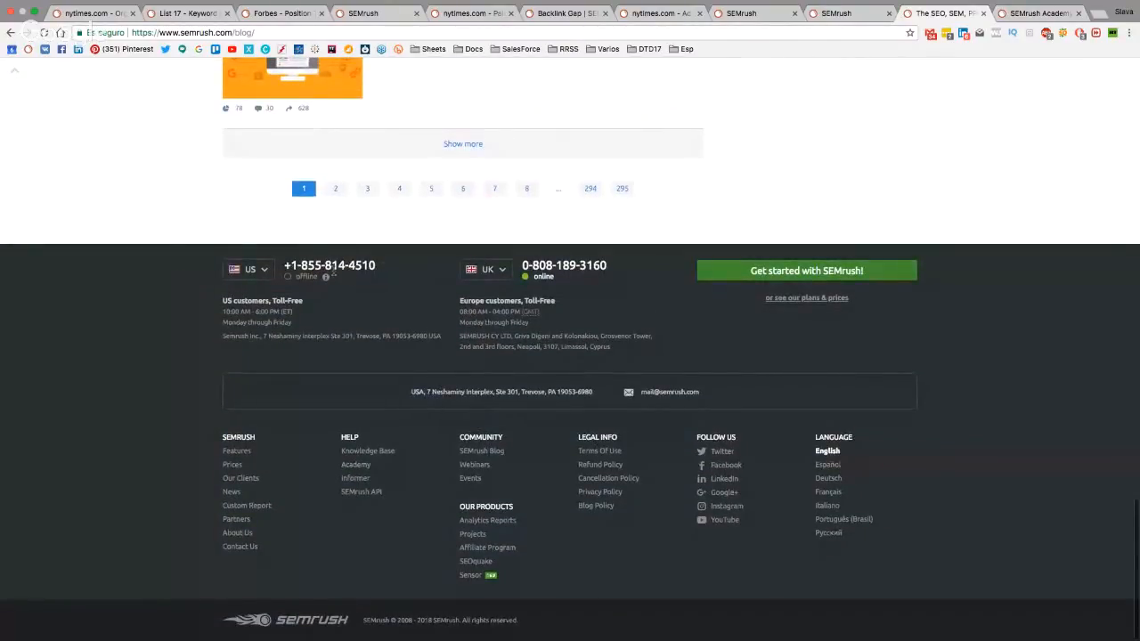
{"action": "left_click", "coordinate": [500, 275]}
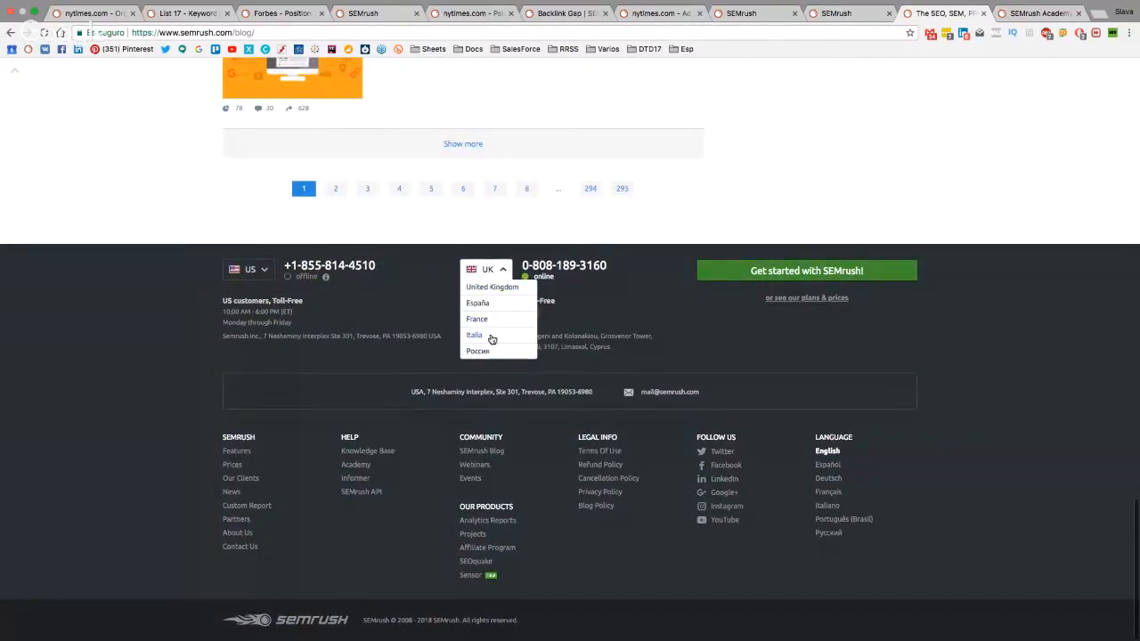
{"action": "left_click", "coordinate": [595, 298]}
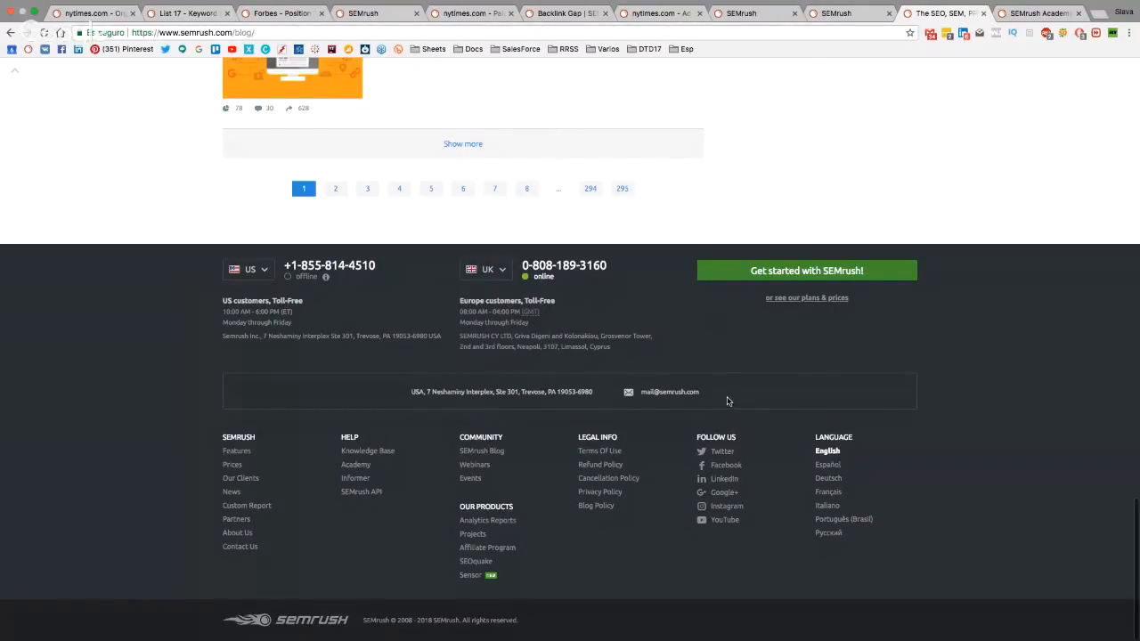
Highlight the SEMrush contact e-mail address in the blog footer to point it out, and clear the selection
{"action": "left_click_drag", "start_coordinate": [728, 399], "coordinate": [643, 395]}
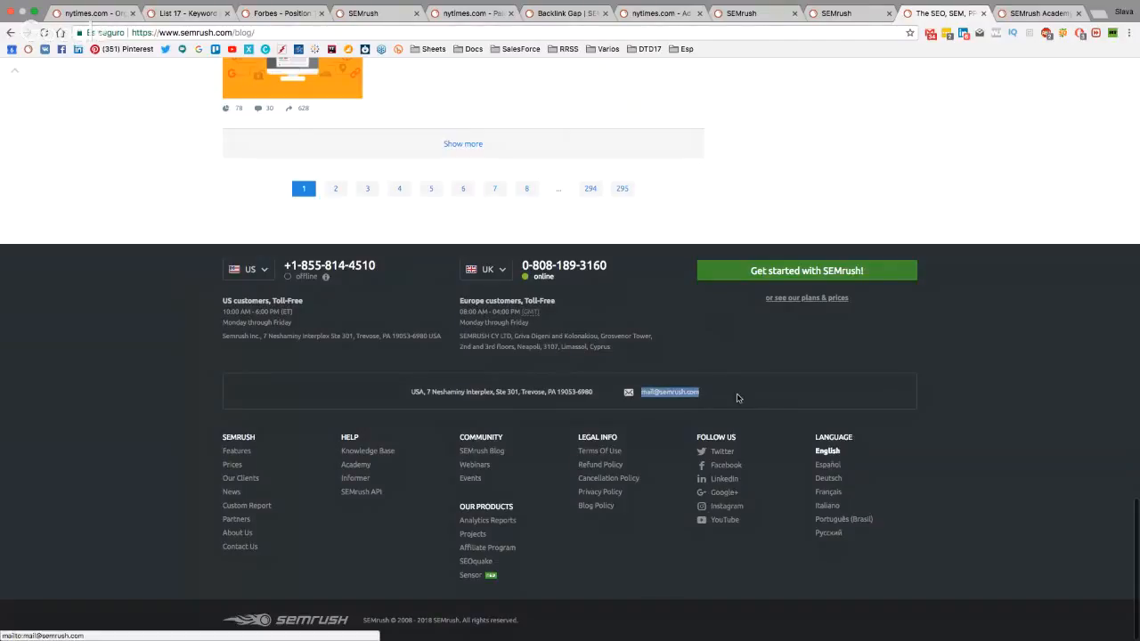
{"action": "left_click_drag", "start_coordinate": [738, 394], "coordinate": [640, 392]}
{"action": "left_click", "coordinate": [721, 394]}
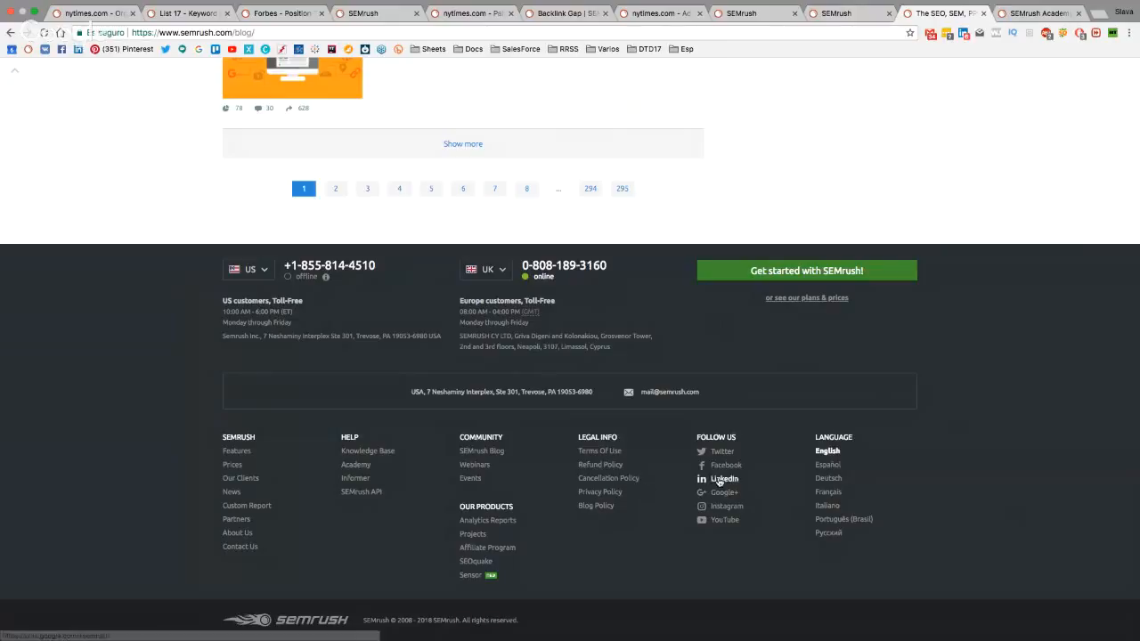
{"action": "left_click_drag", "start_coordinate": [700, 392], "coordinate": [640, 393]}
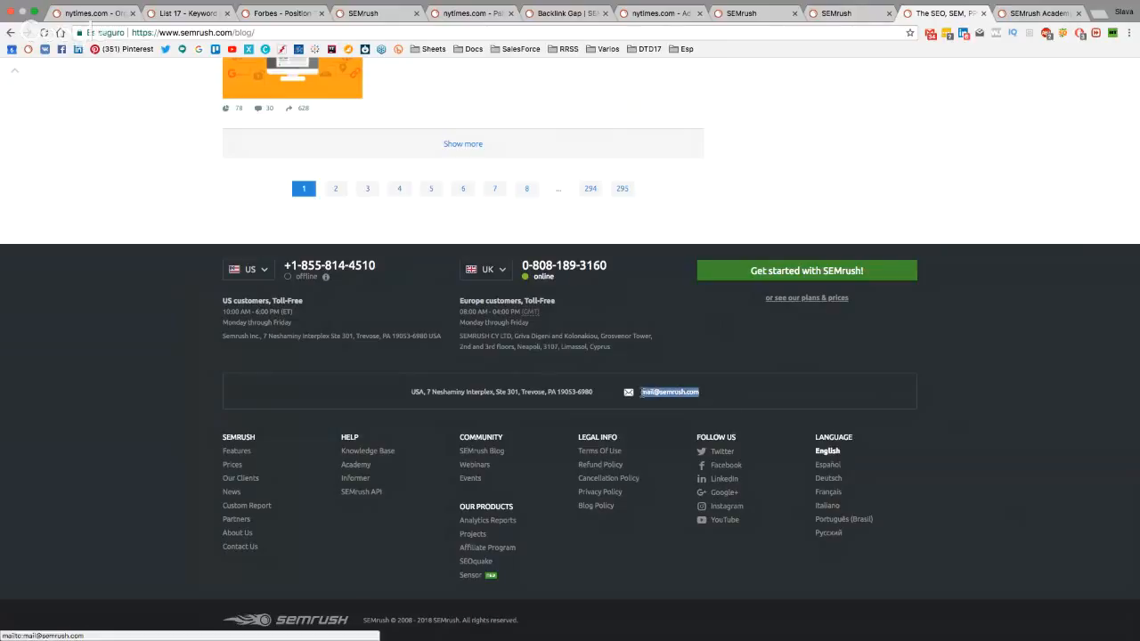
{"action": "left_click", "coordinate": [792, 383]}
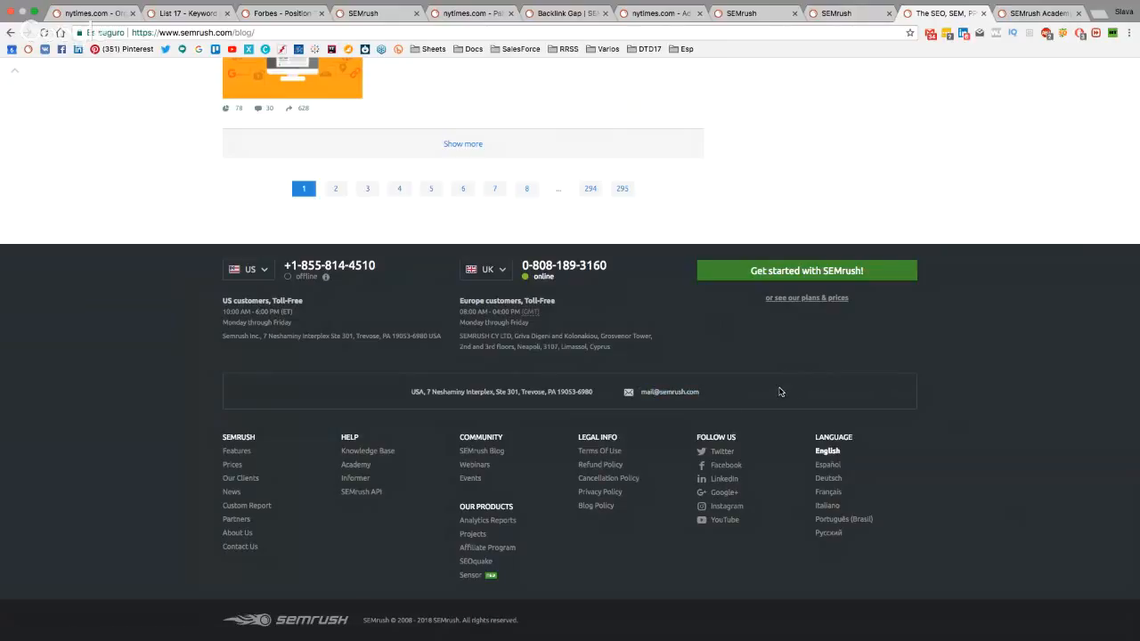